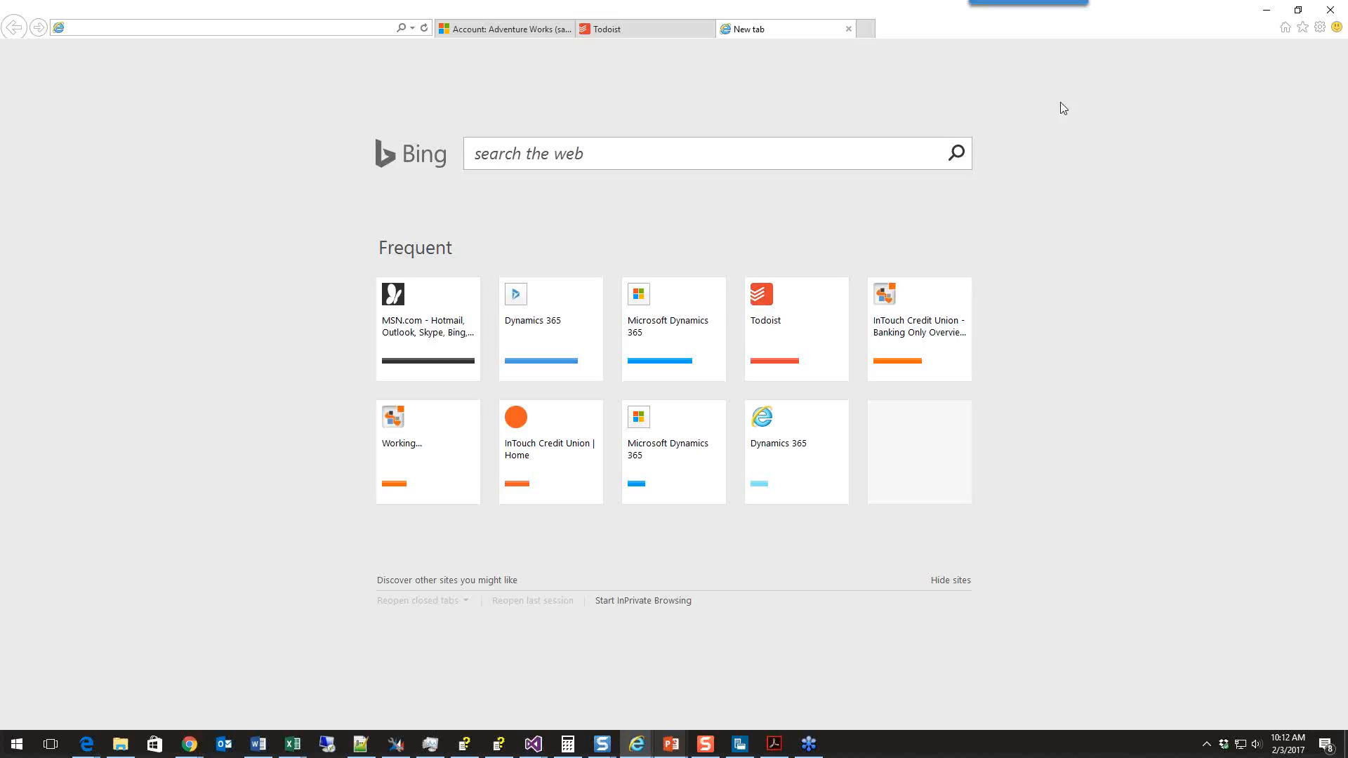
Switch to the Business Rule - New Rule window and open the rule name for editing
mouse_move(636, 744)
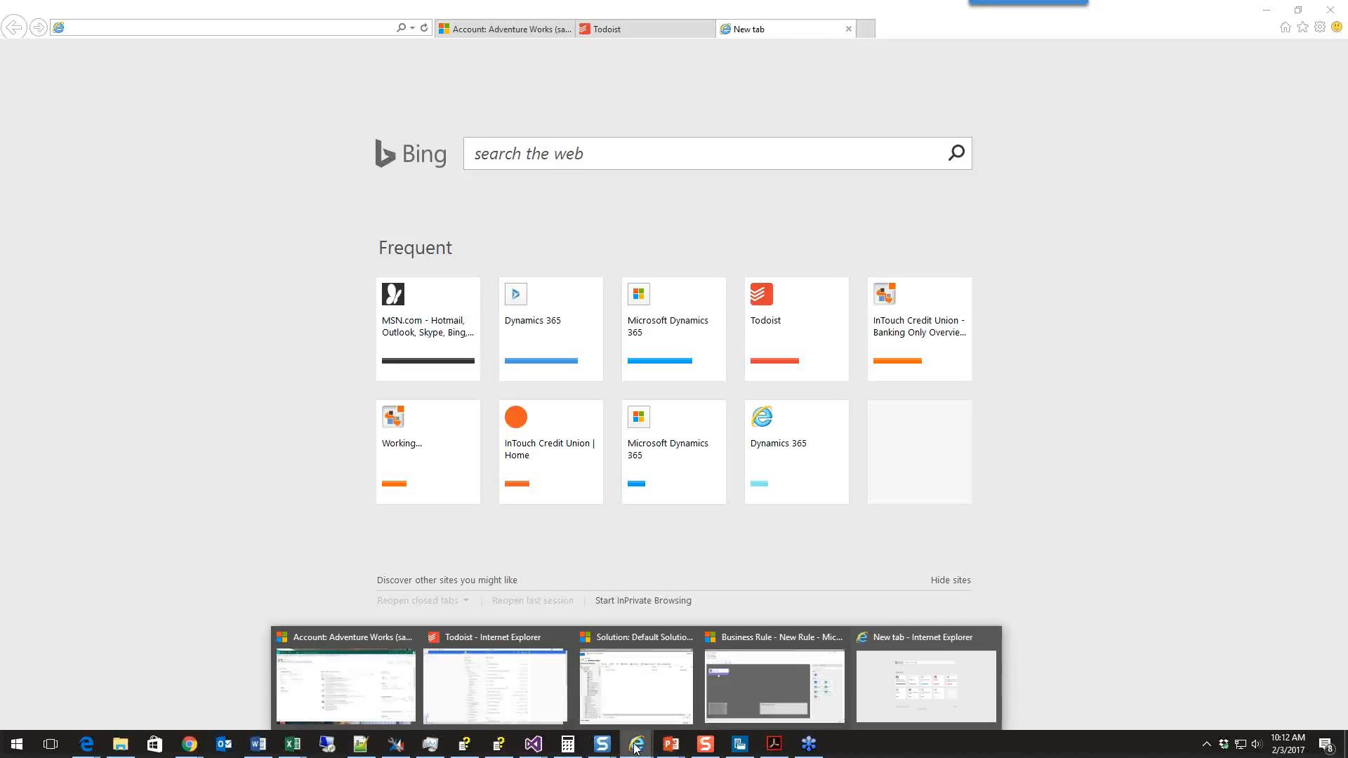
left_click(748, 685)
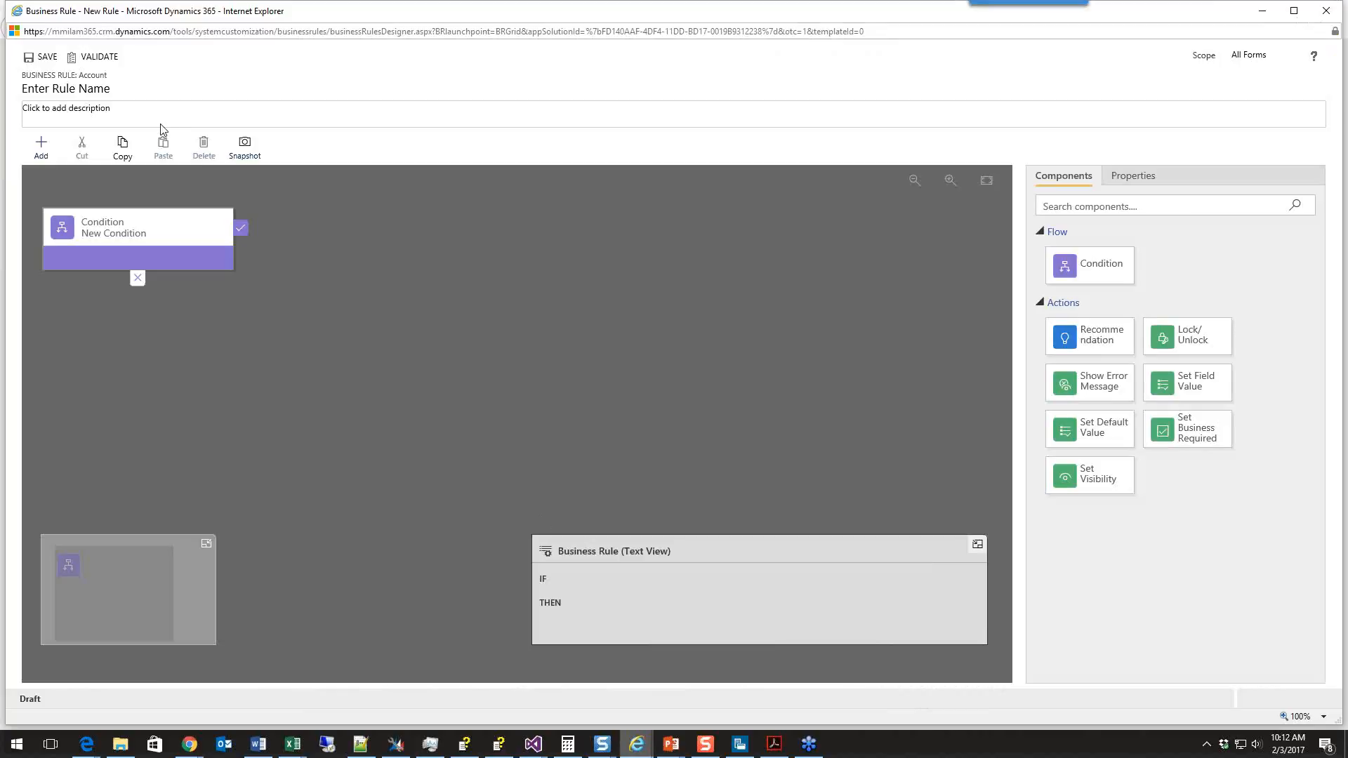
left_click(40, 89)
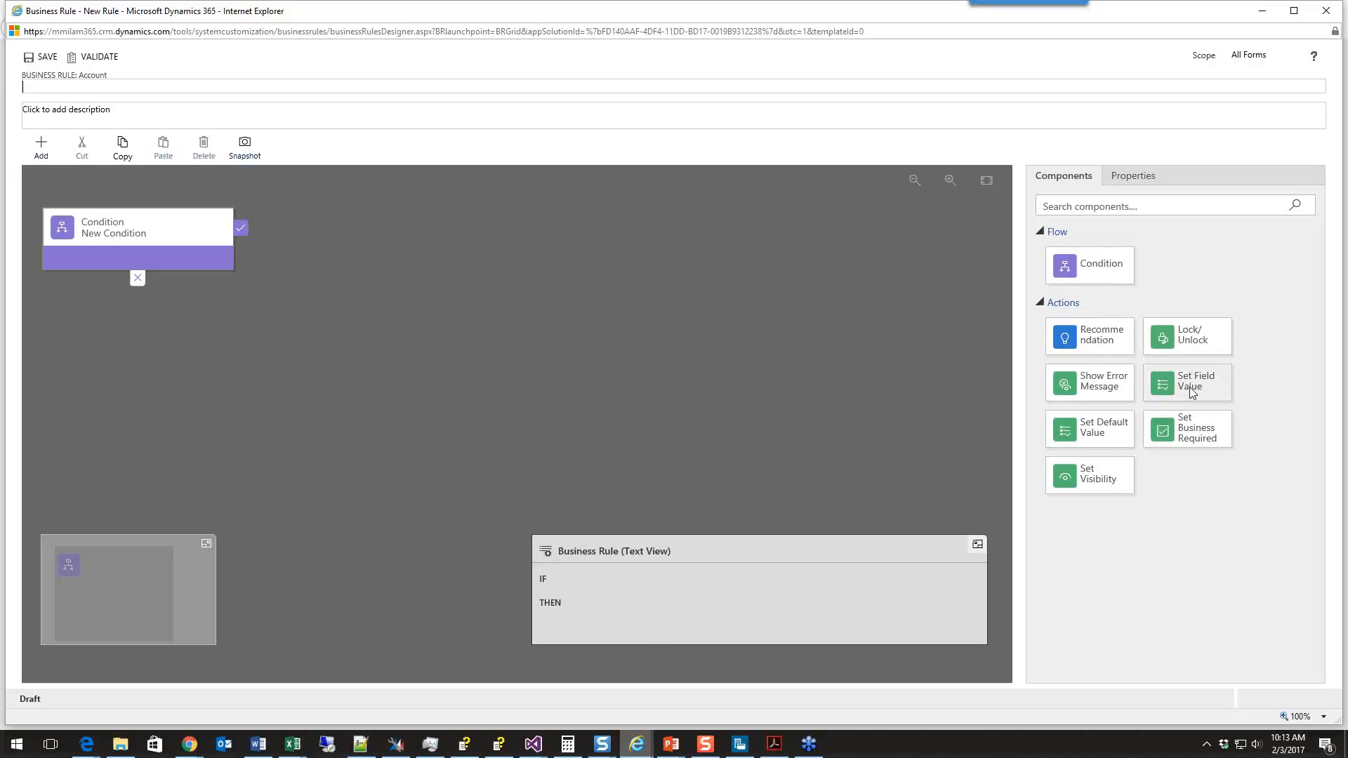
Add a Set Field Value action to the true branch of the condition
left_click_drag(1192, 391, 360, 251)
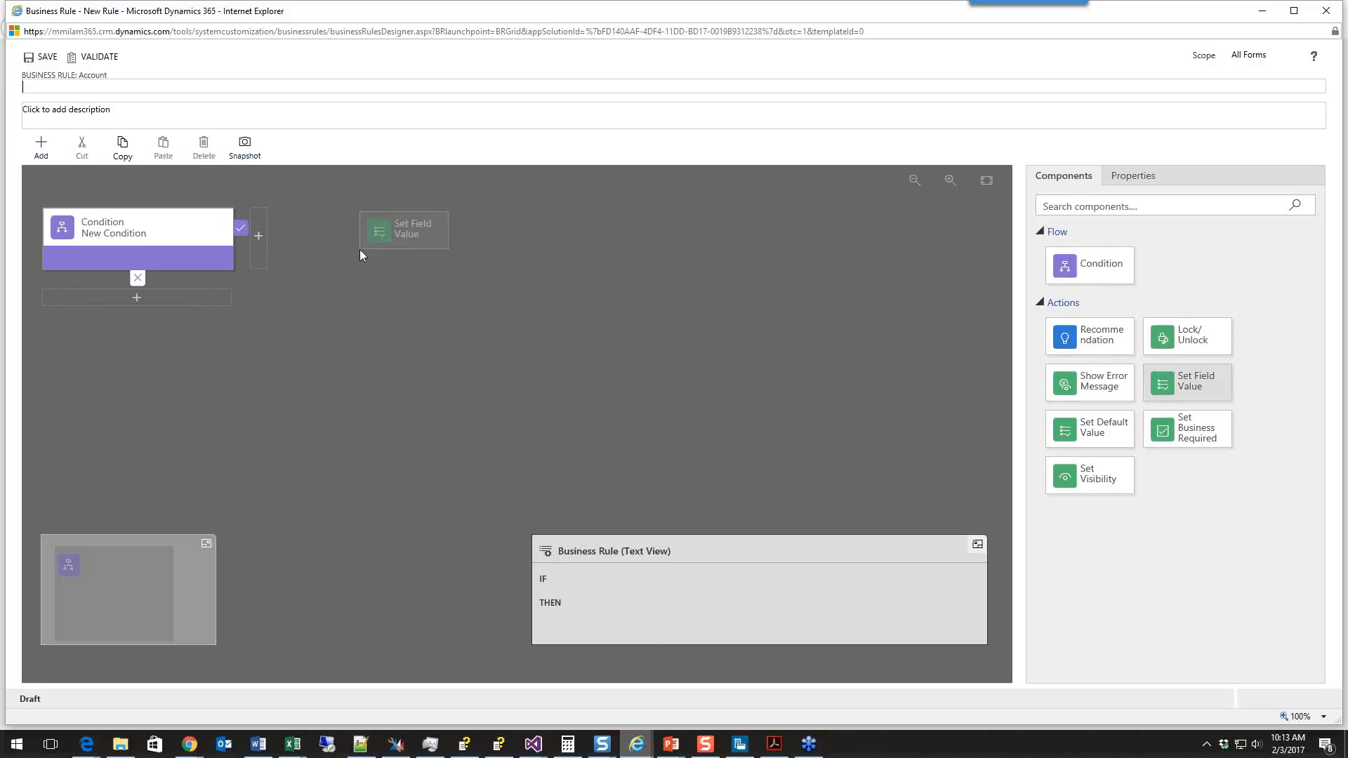
left_click_drag(359, 250, 264, 253)
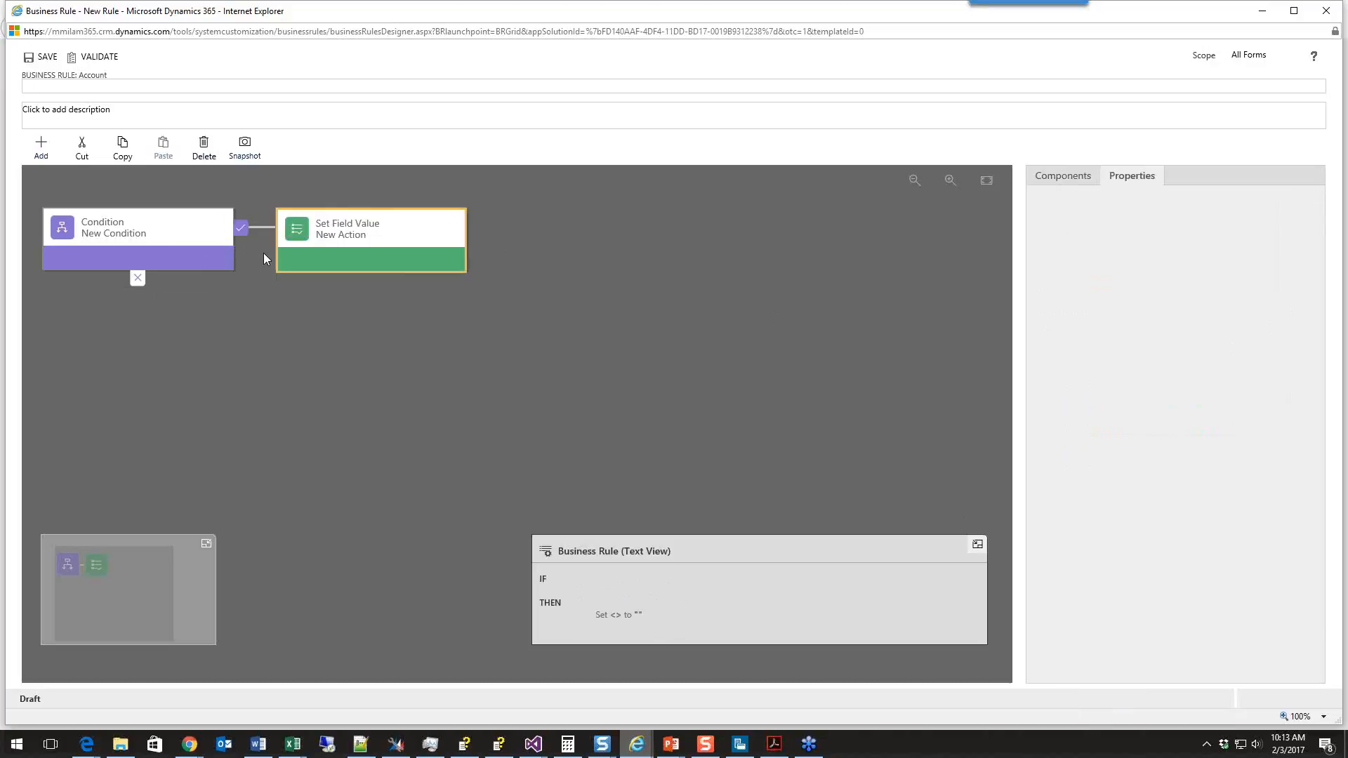
Set the condition's Rule 1 to source Entity, field Account Number and operator Does not contain data, without applying it
left_click(173, 229)
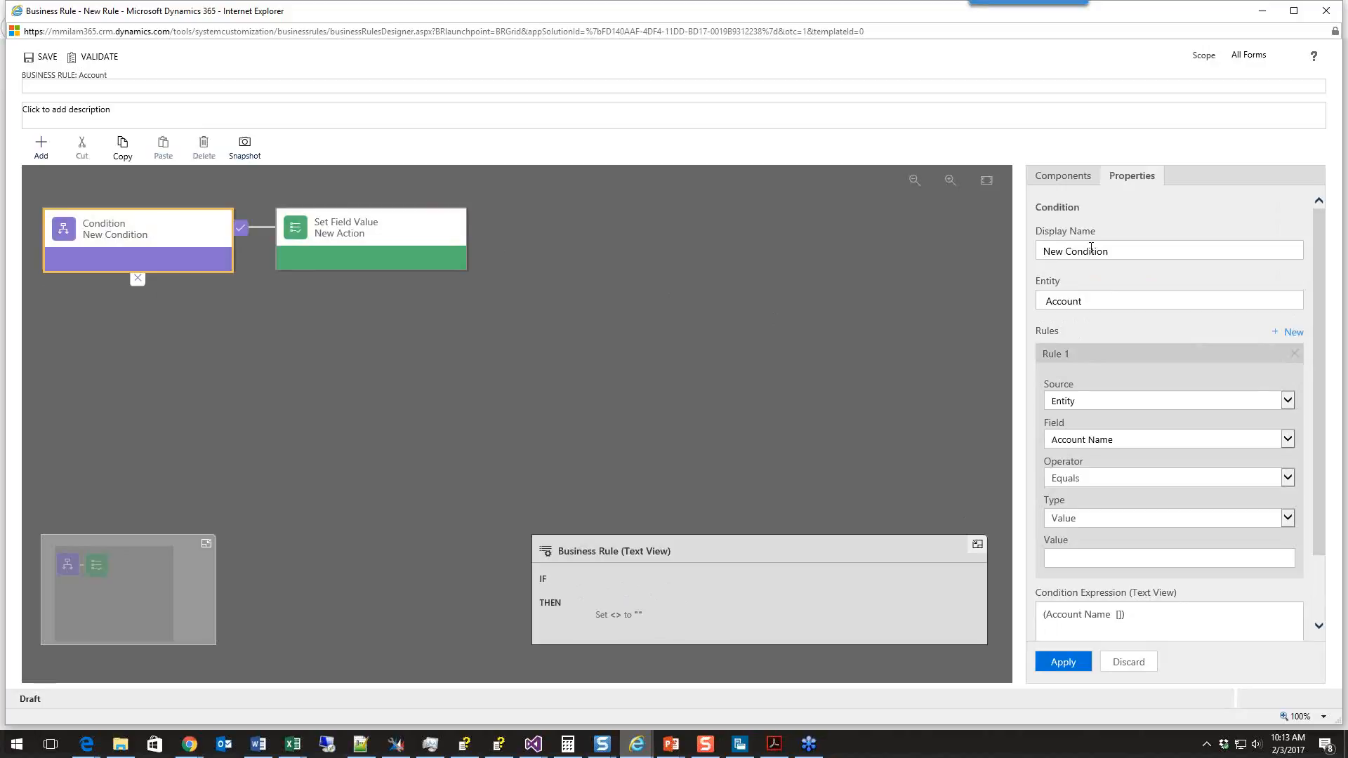
left_click(1101, 301)
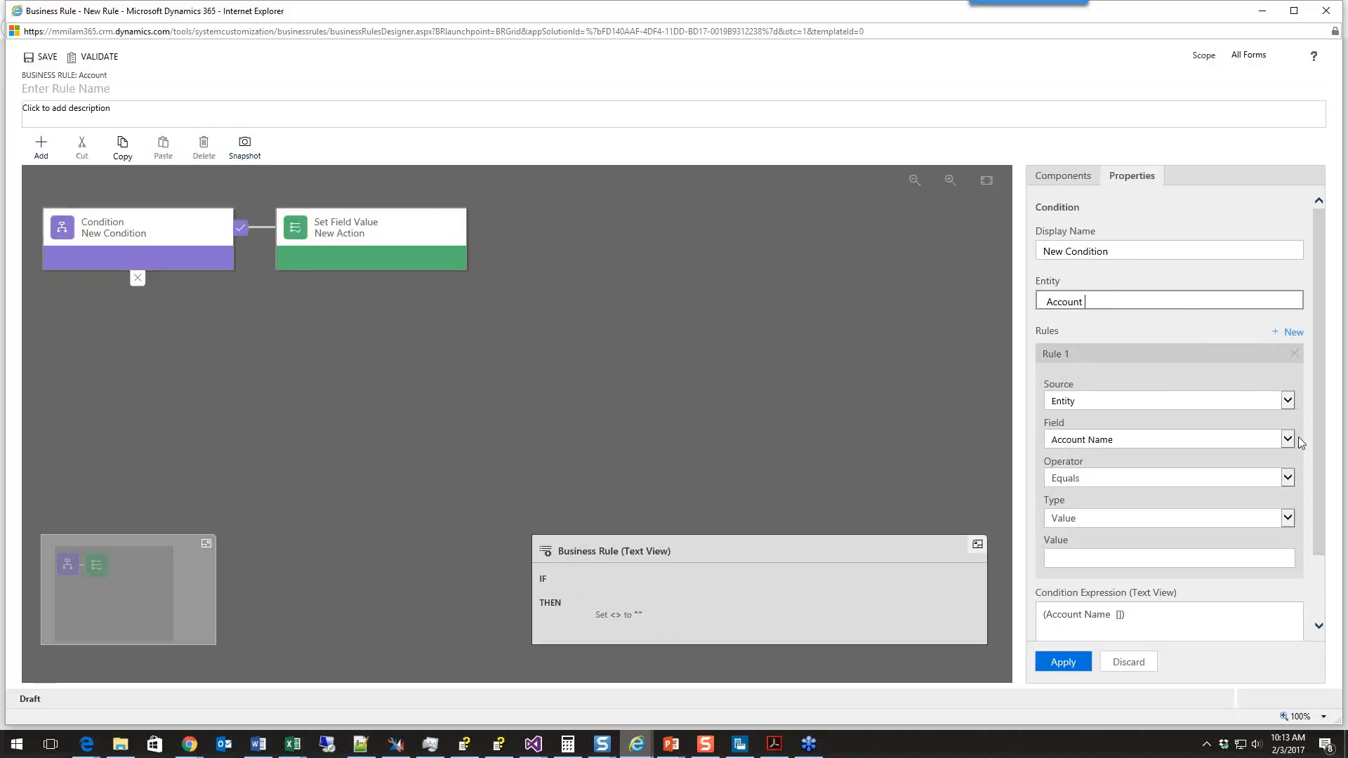
left_click(1289, 402)
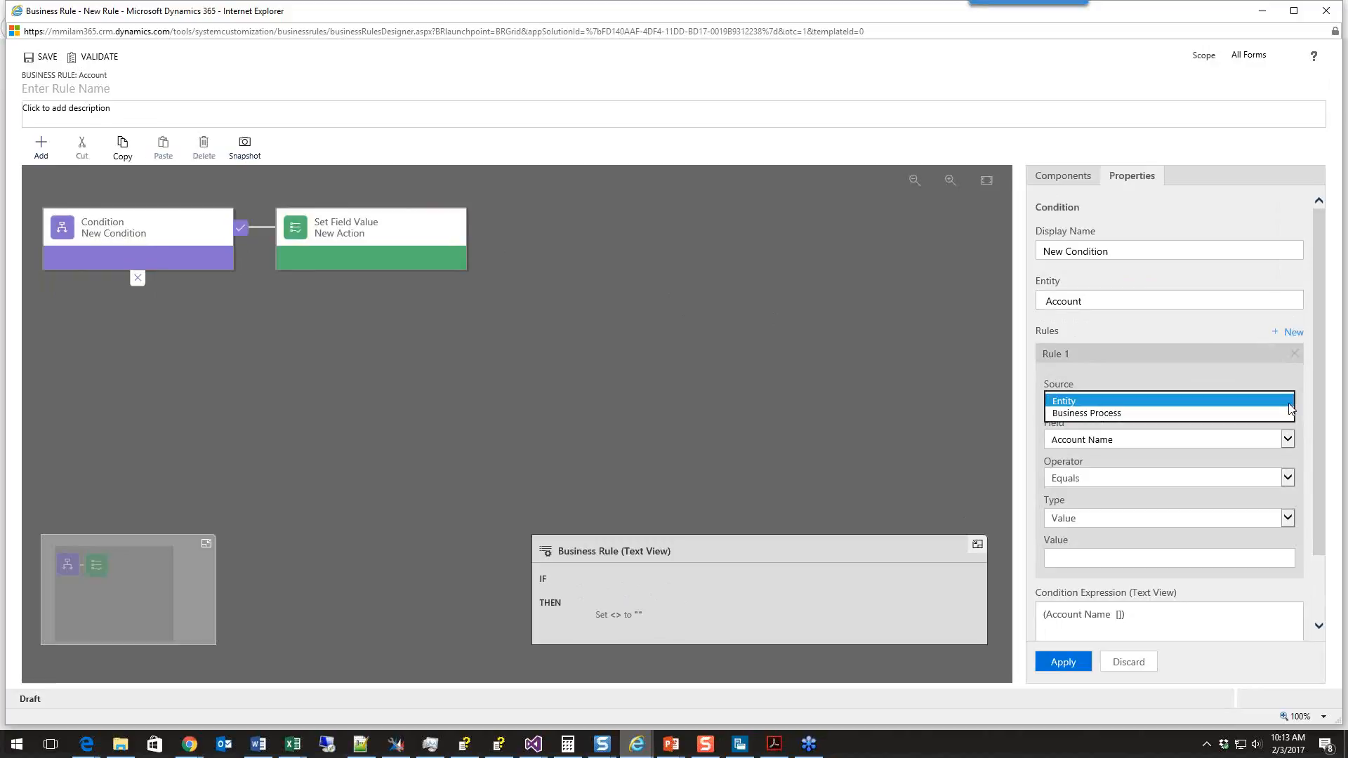
left_click(1289, 403)
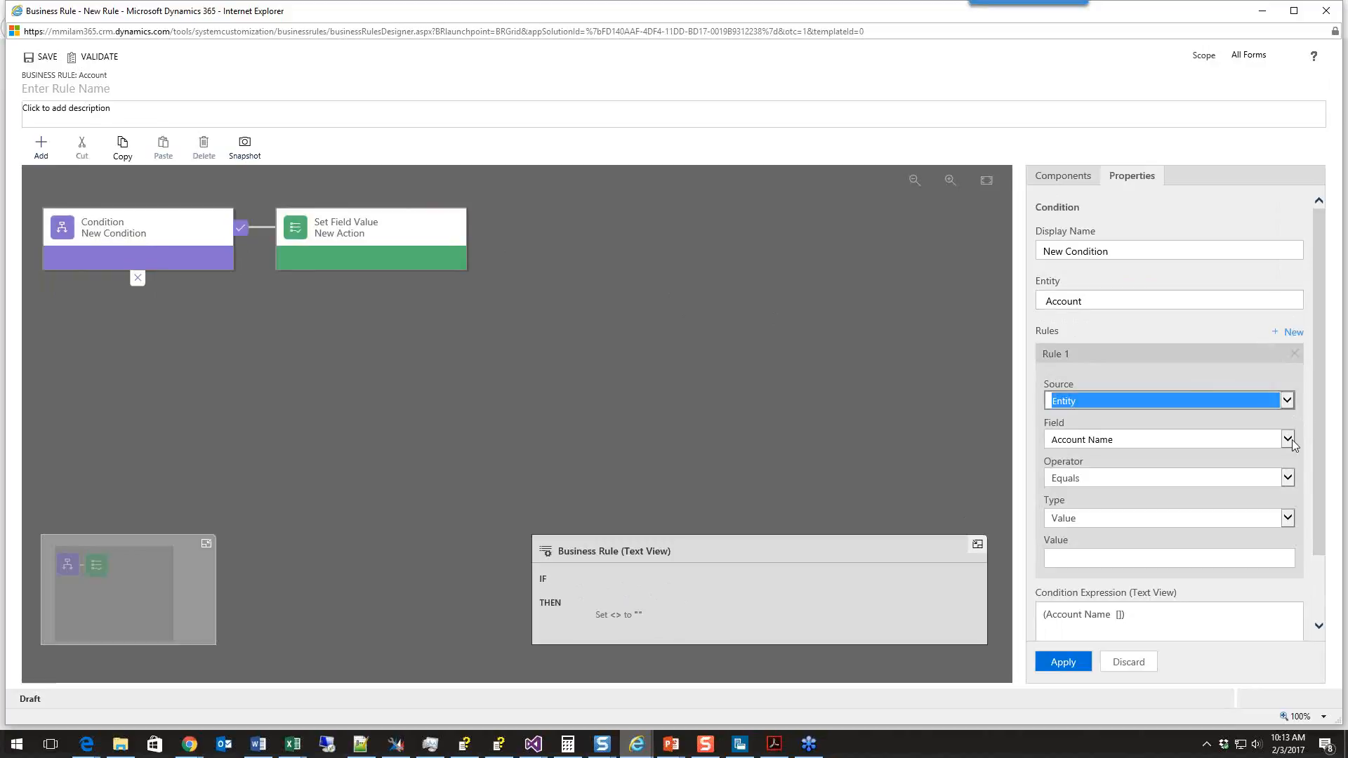
left_click(1289, 439)
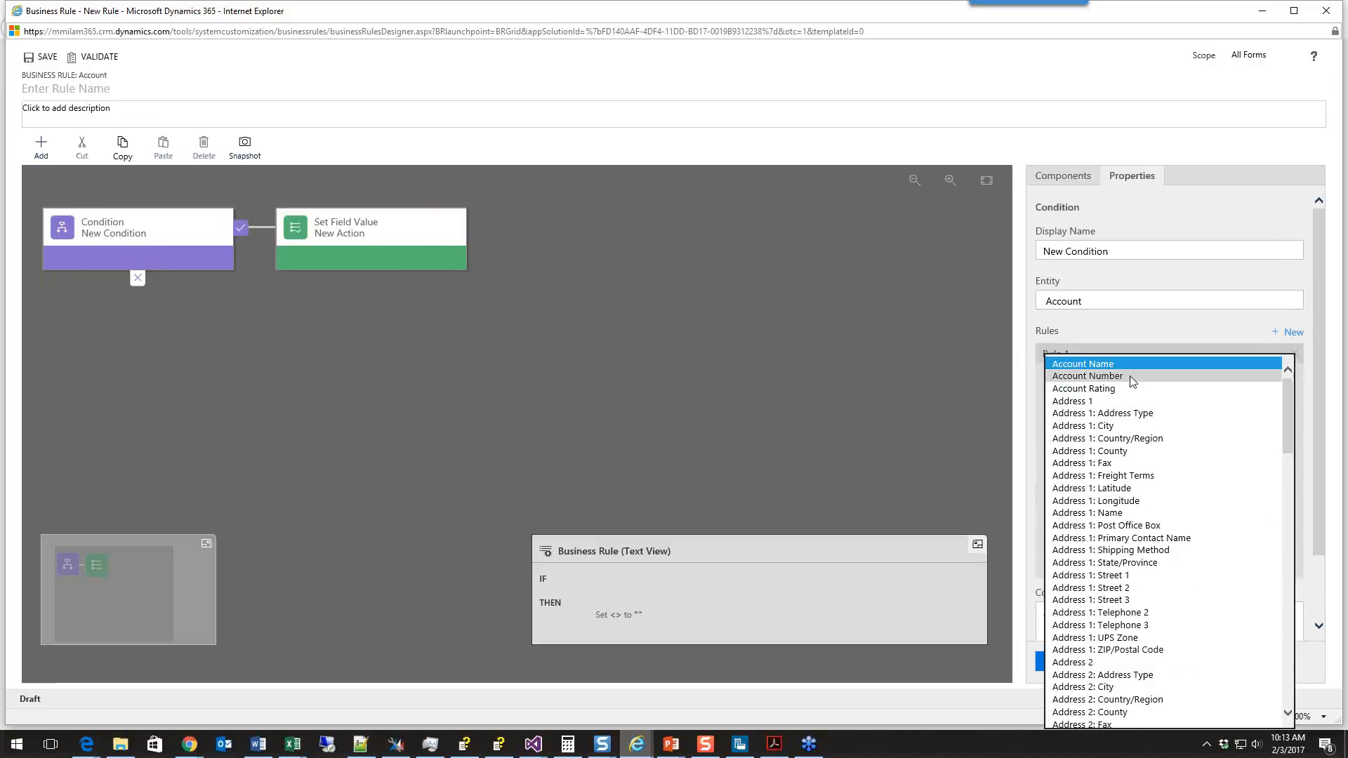
left_click(1132, 377)
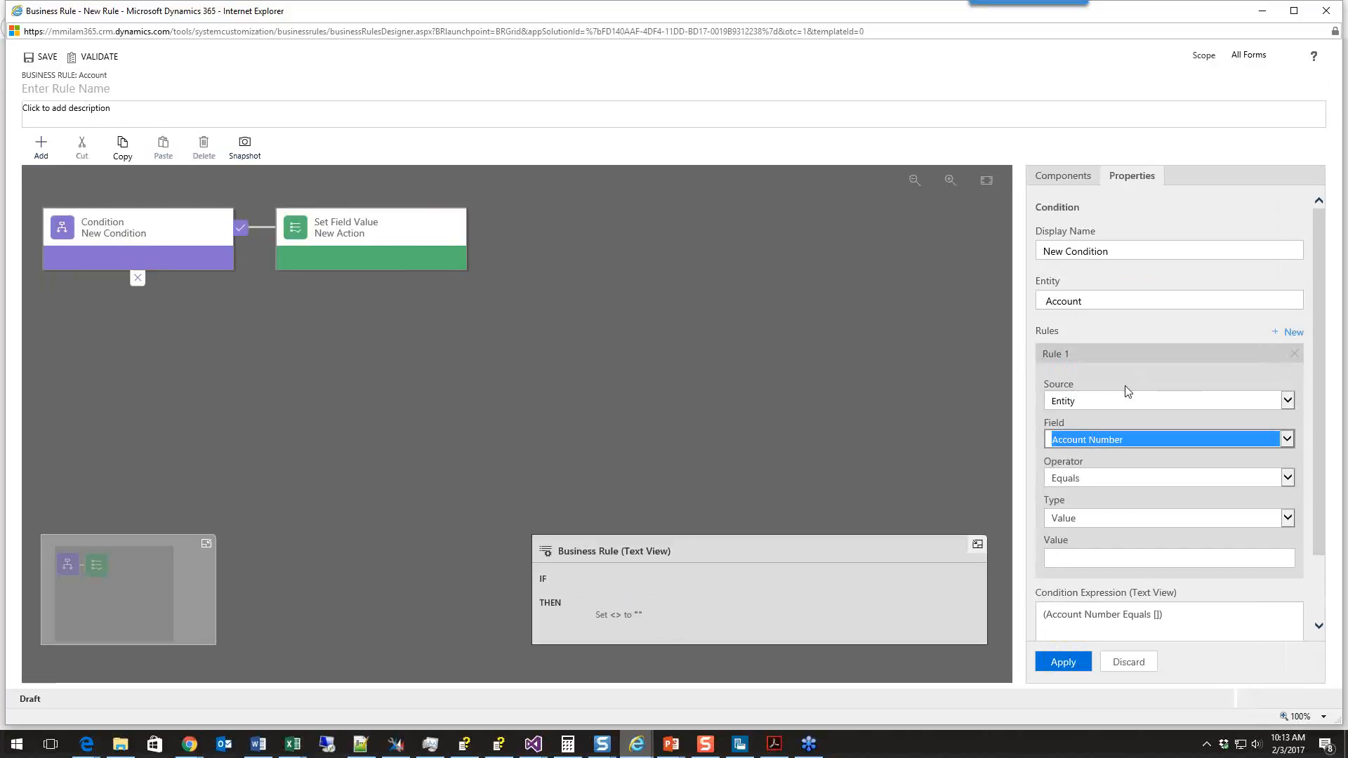
left_click(1289, 478)
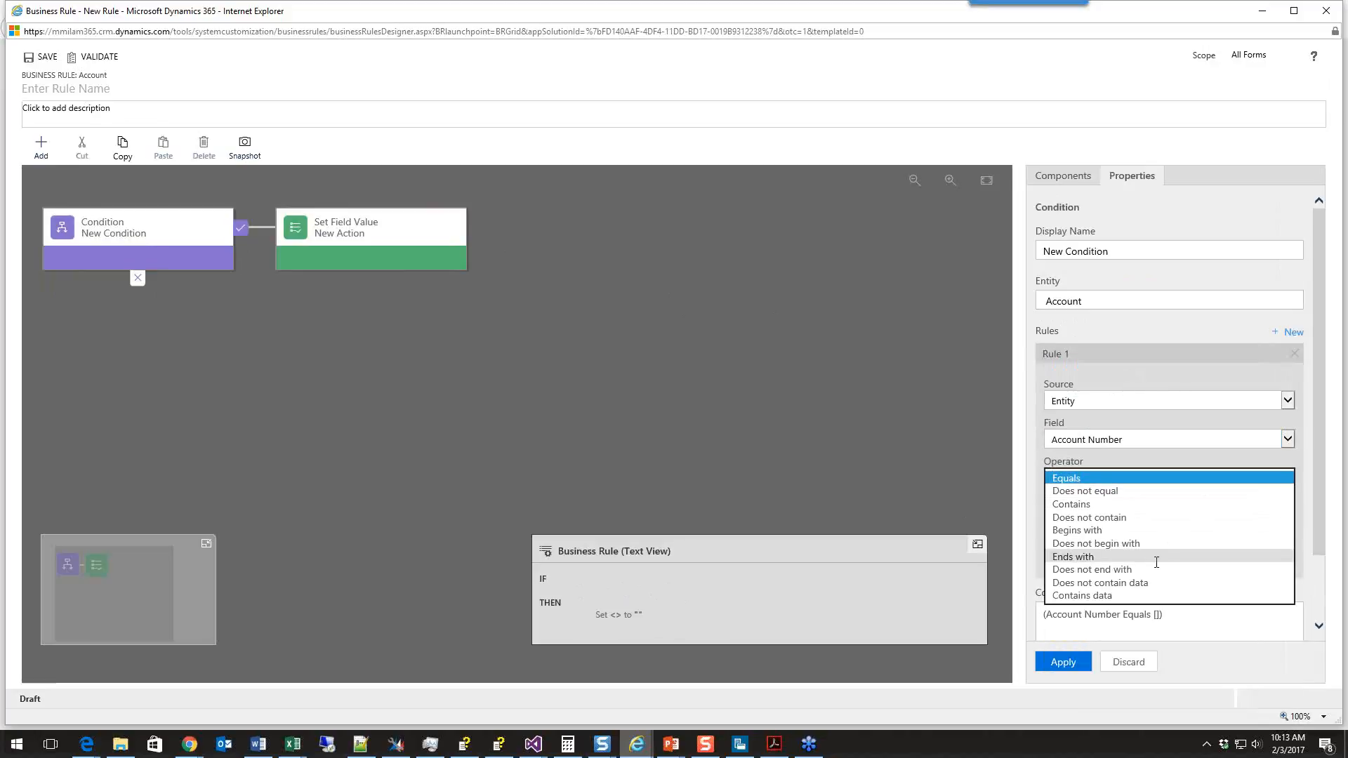
left_click(1139, 583)
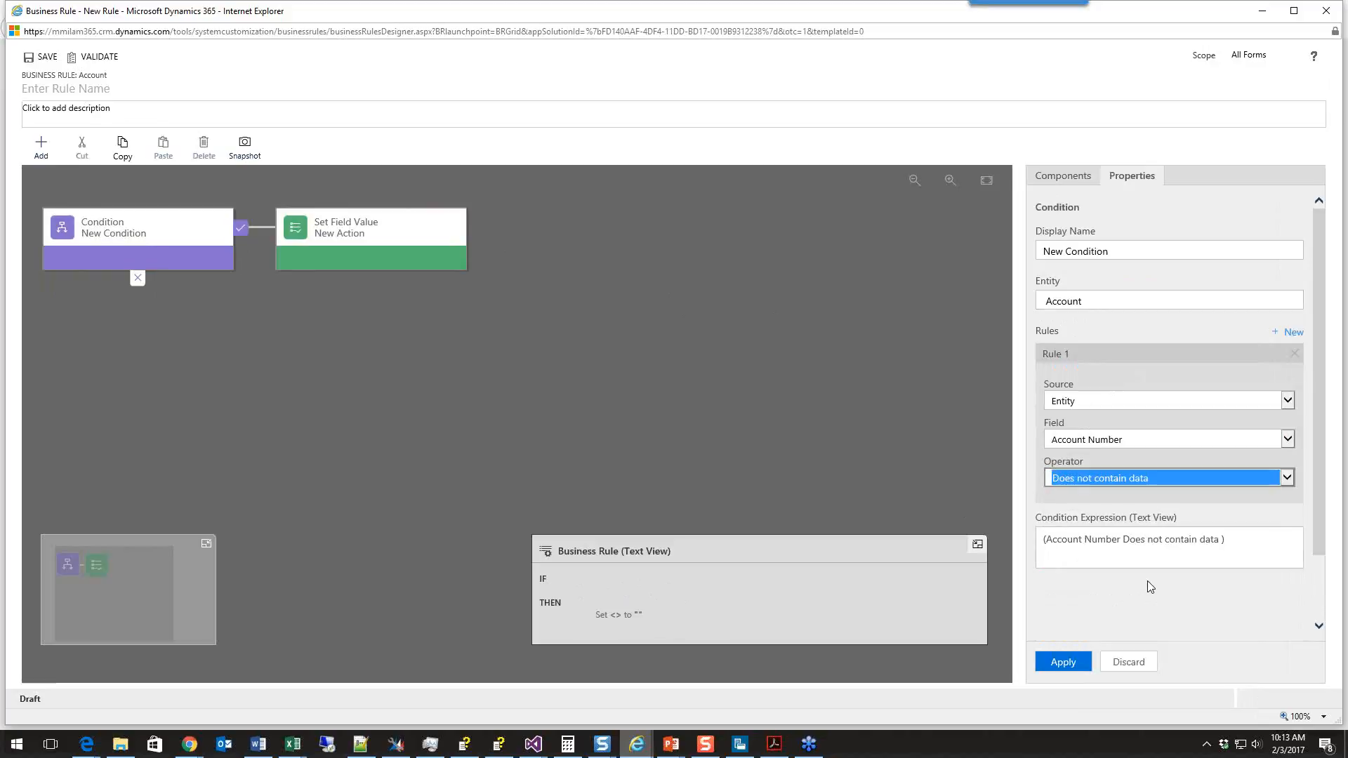
left_click(1106, 553)
left_click(1237, 545)
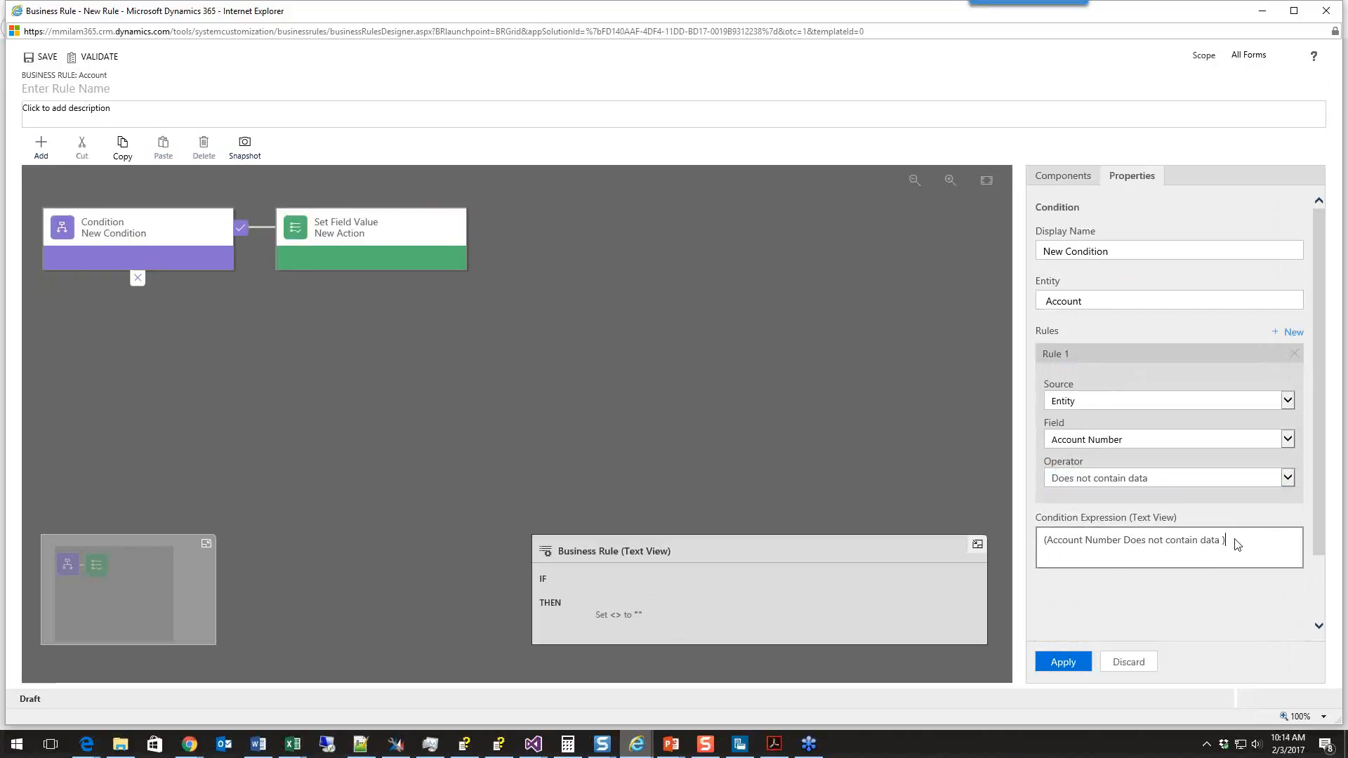
key("Escape")
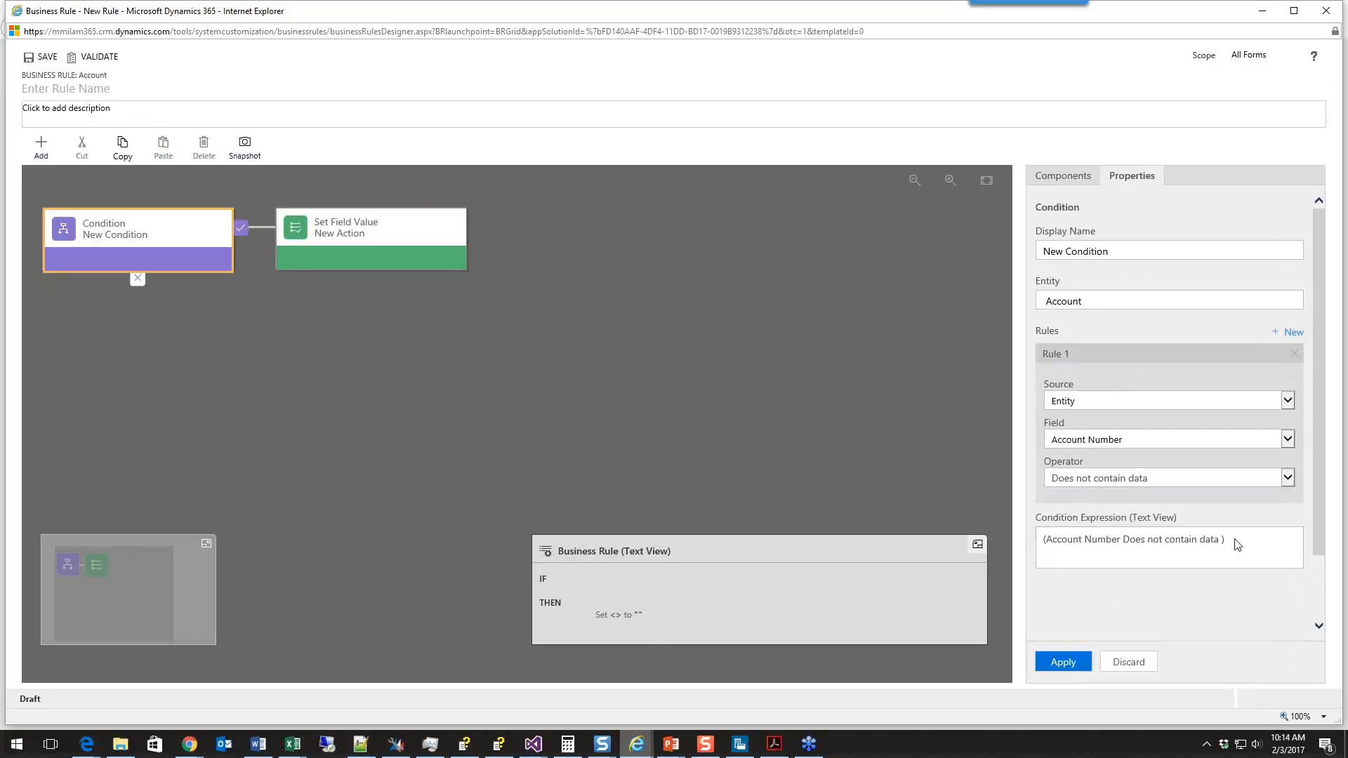
left_click(1238, 545)
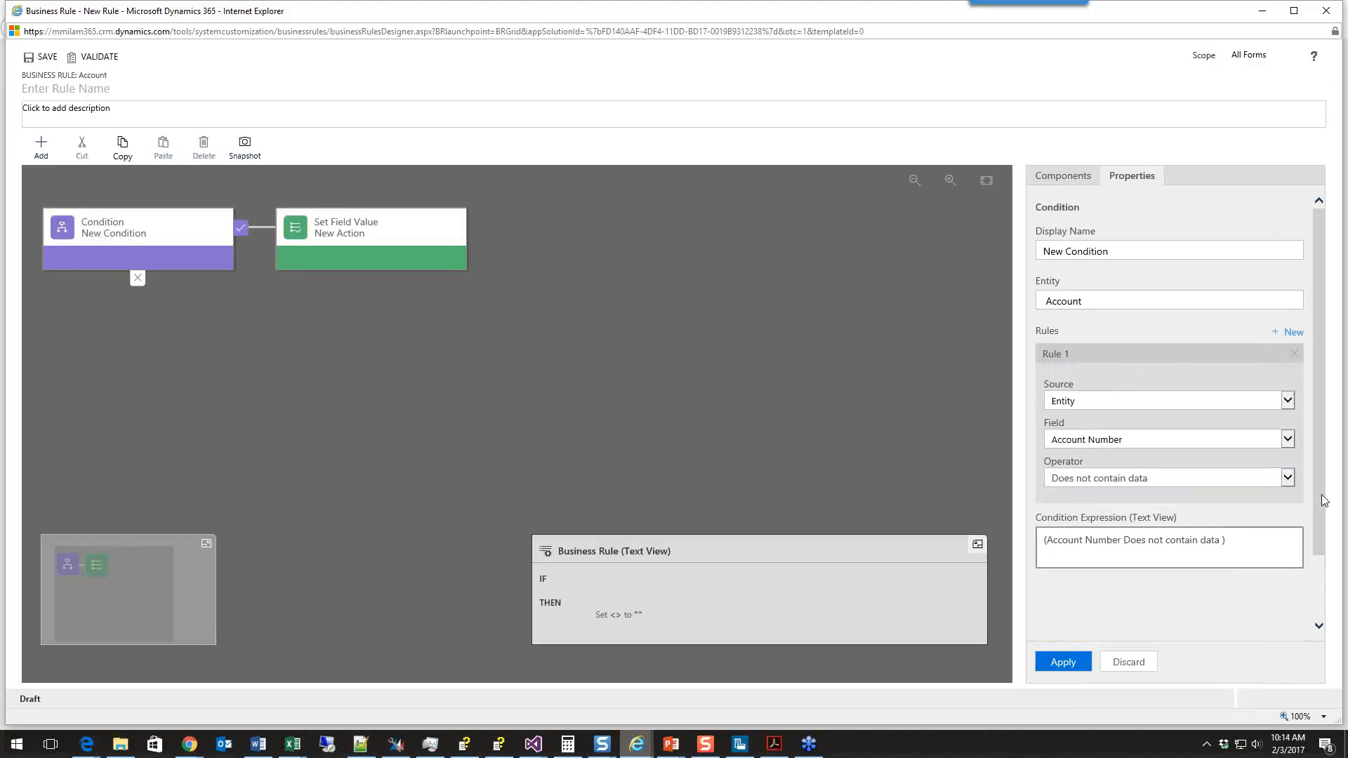
Have the Set Field Value action set Account Number to the value 1, apply it, and try moving it to the condition's false branch
left_click(379, 239)
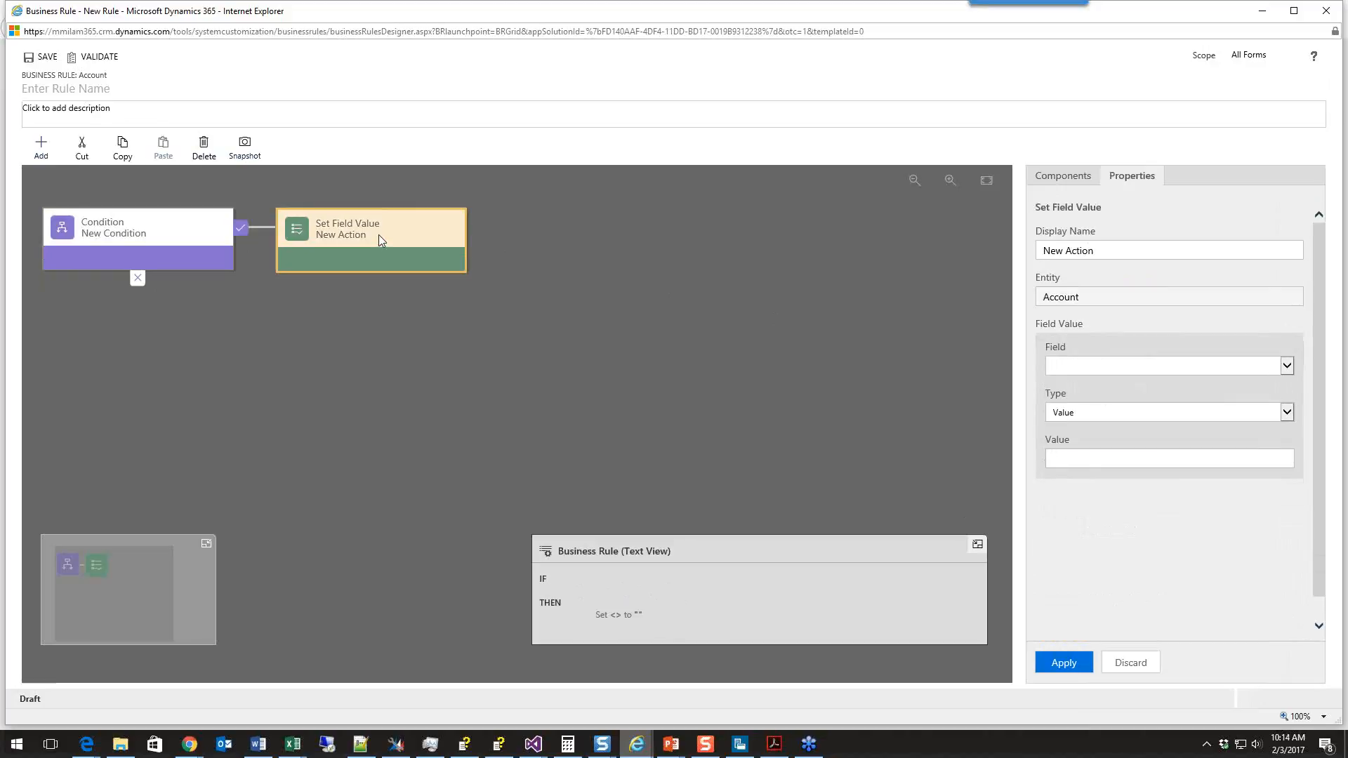
left_click(1282, 368)
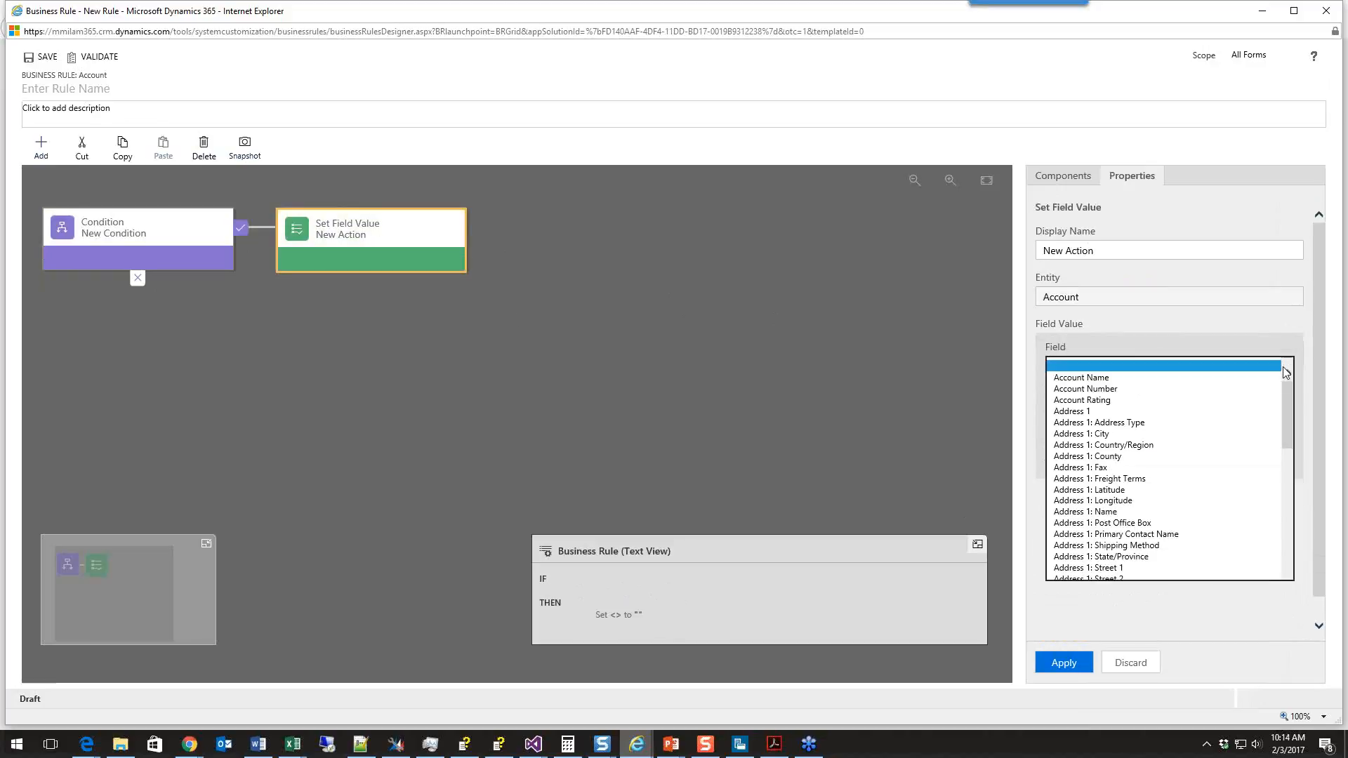
left_click(1115, 388)
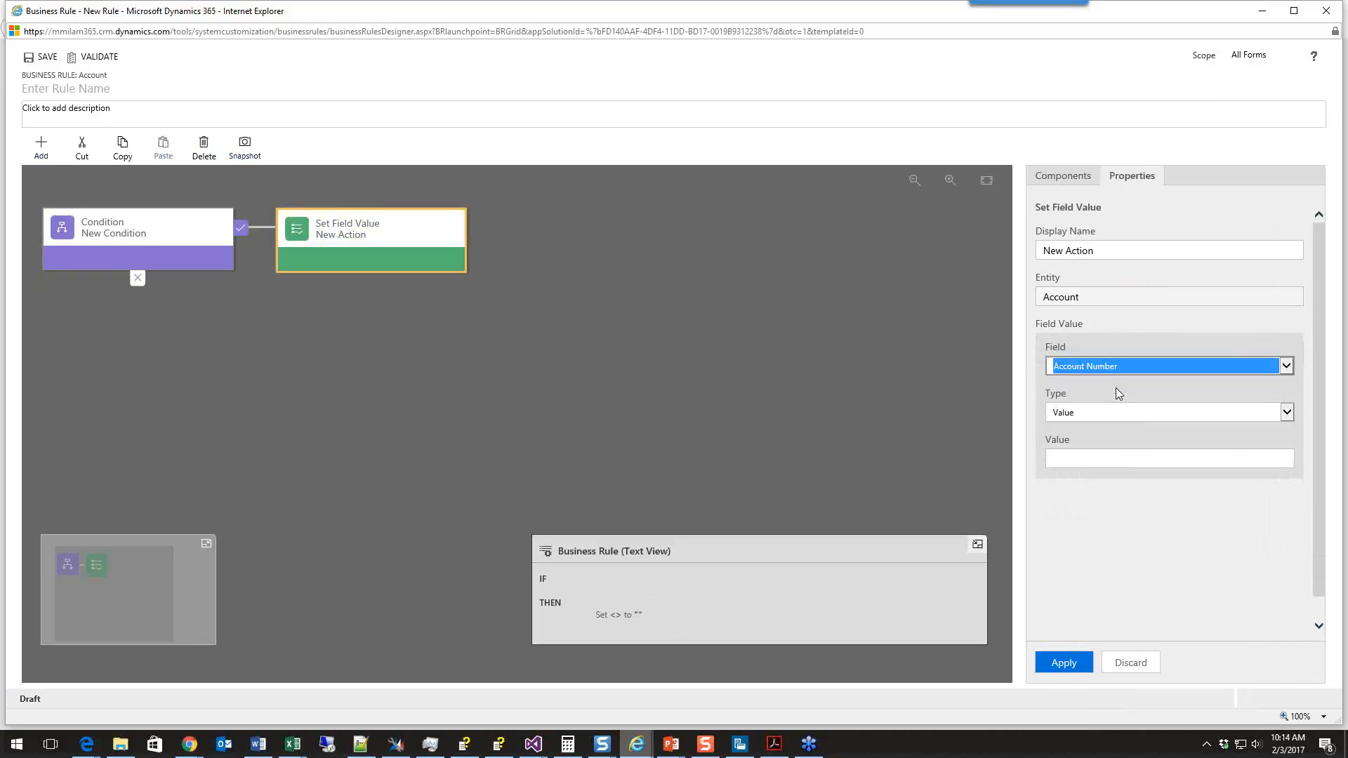
left_click(1081, 460)
type("1")
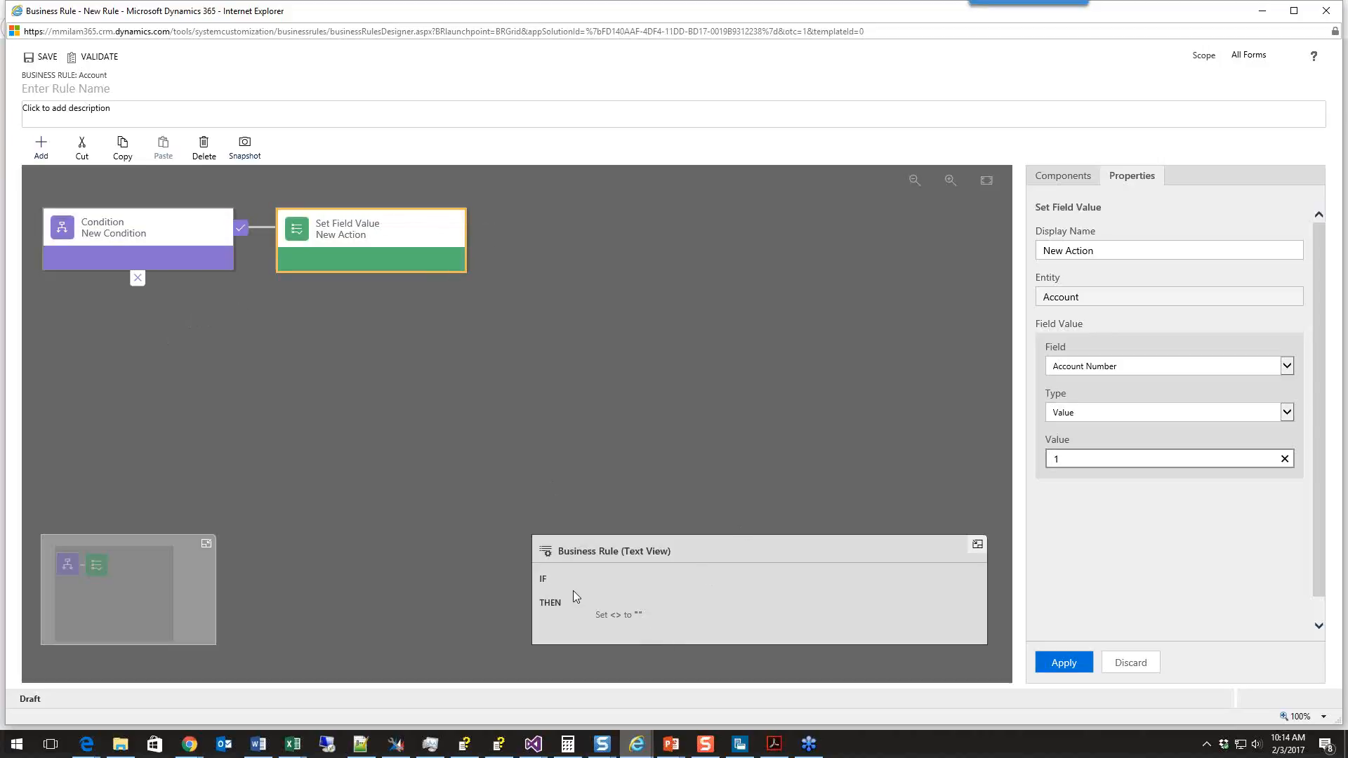
left_click(1069, 663)
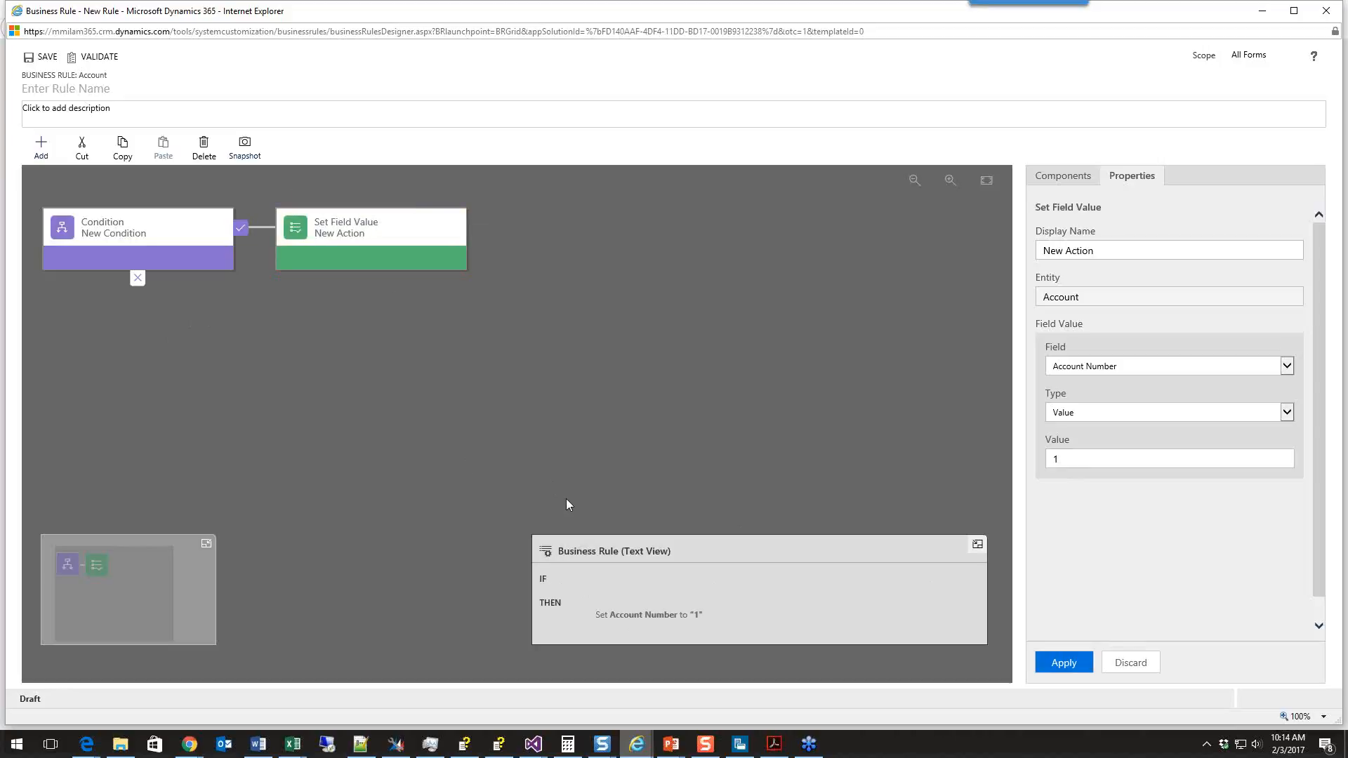
left_click_drag(329, 241, 154, 299)
left_click_drag(292, 318, 257, 238)
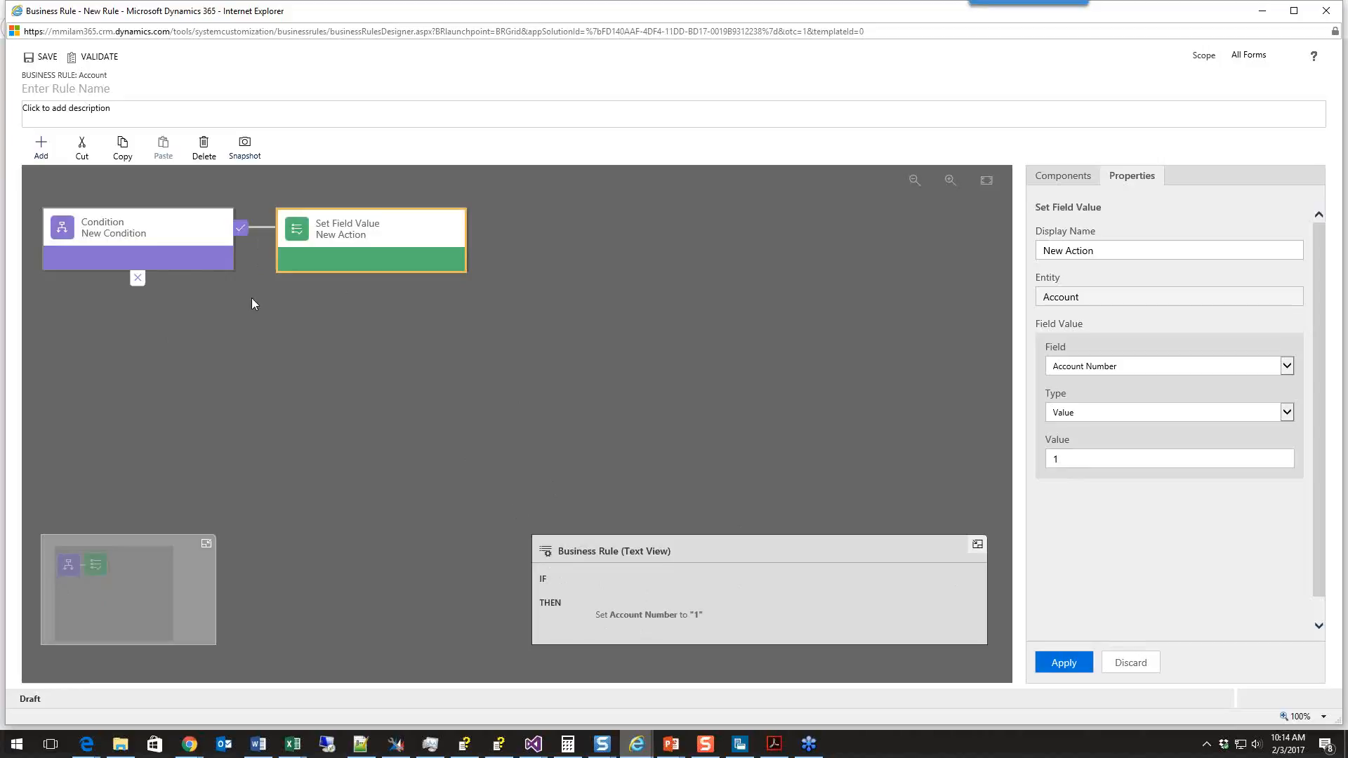
Reopen the condition's properties and enter 1 as the comparison value for Account Name in Rule 1
left_click(171, 243)
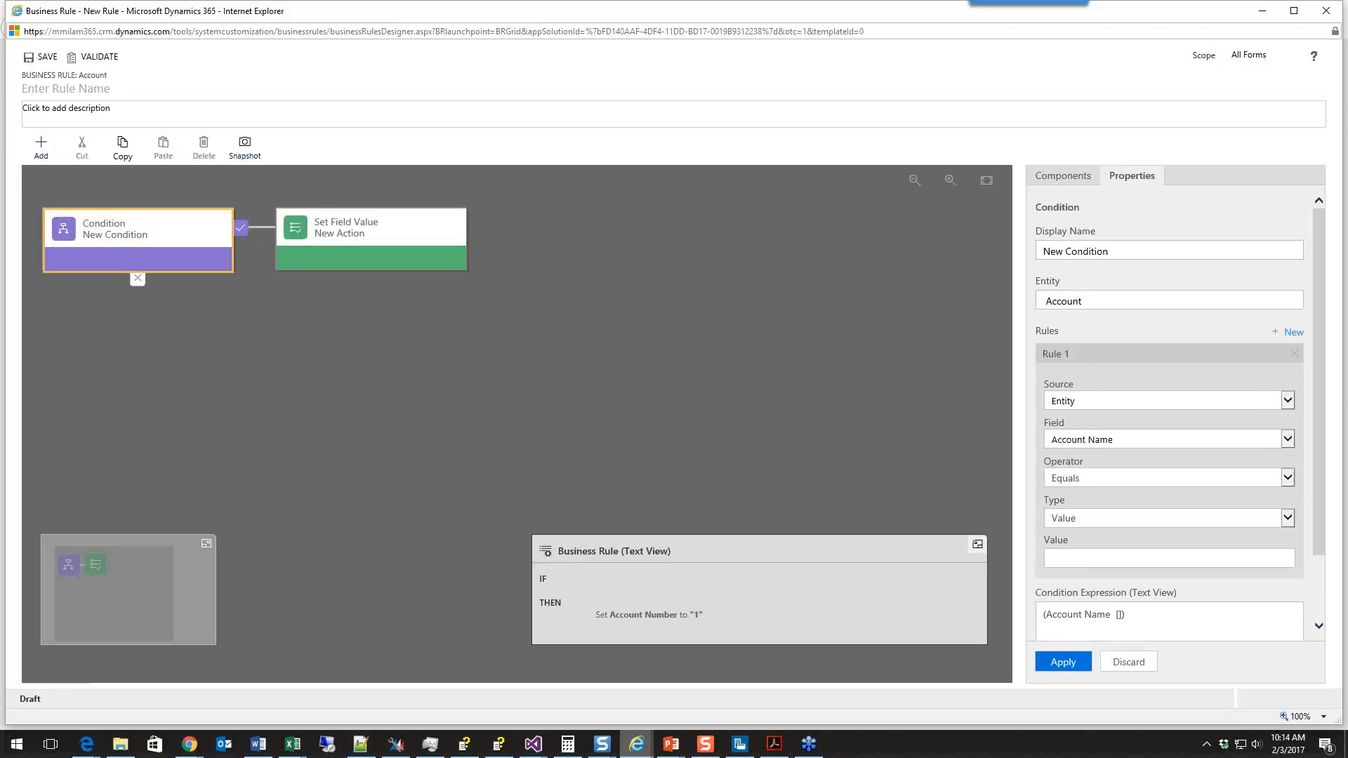
left_click_drag(1318, 395, 1323, 478)
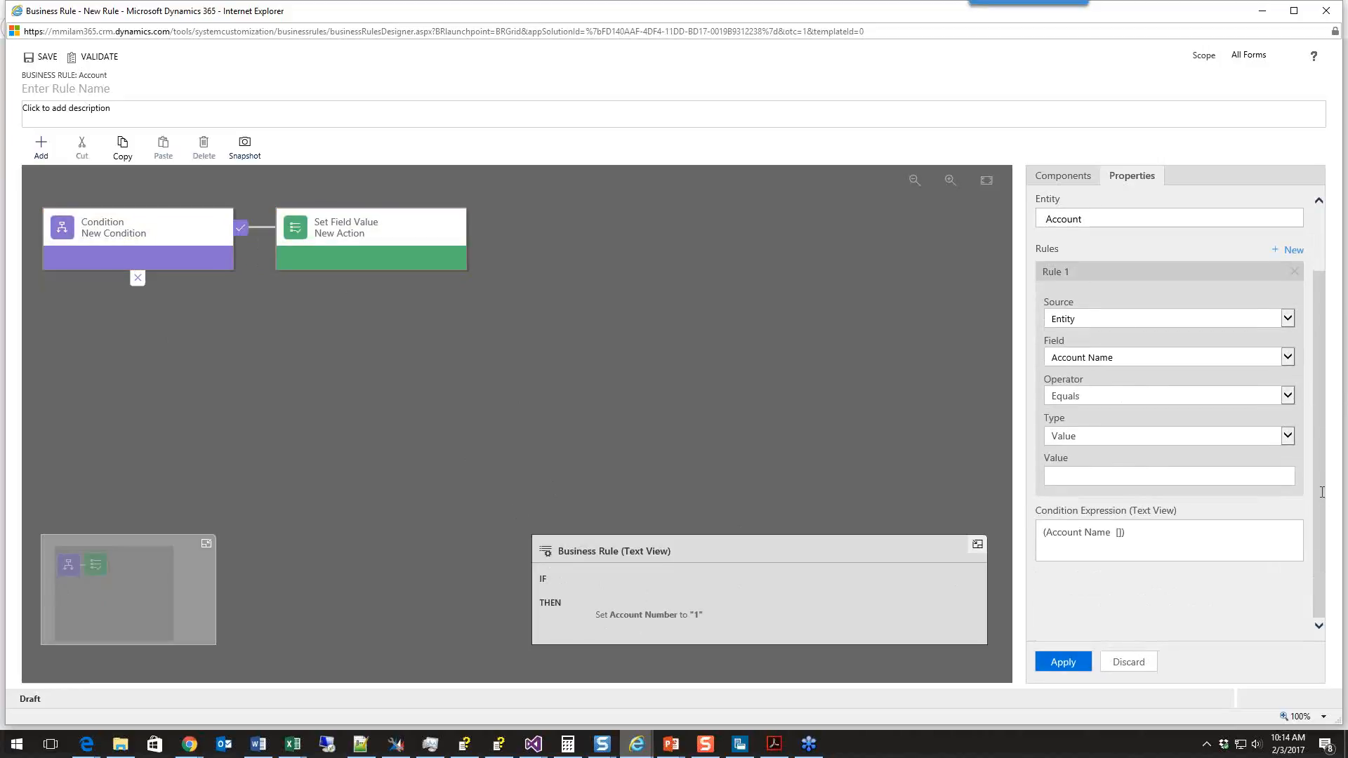
left_click(1090, 475)
type("1")
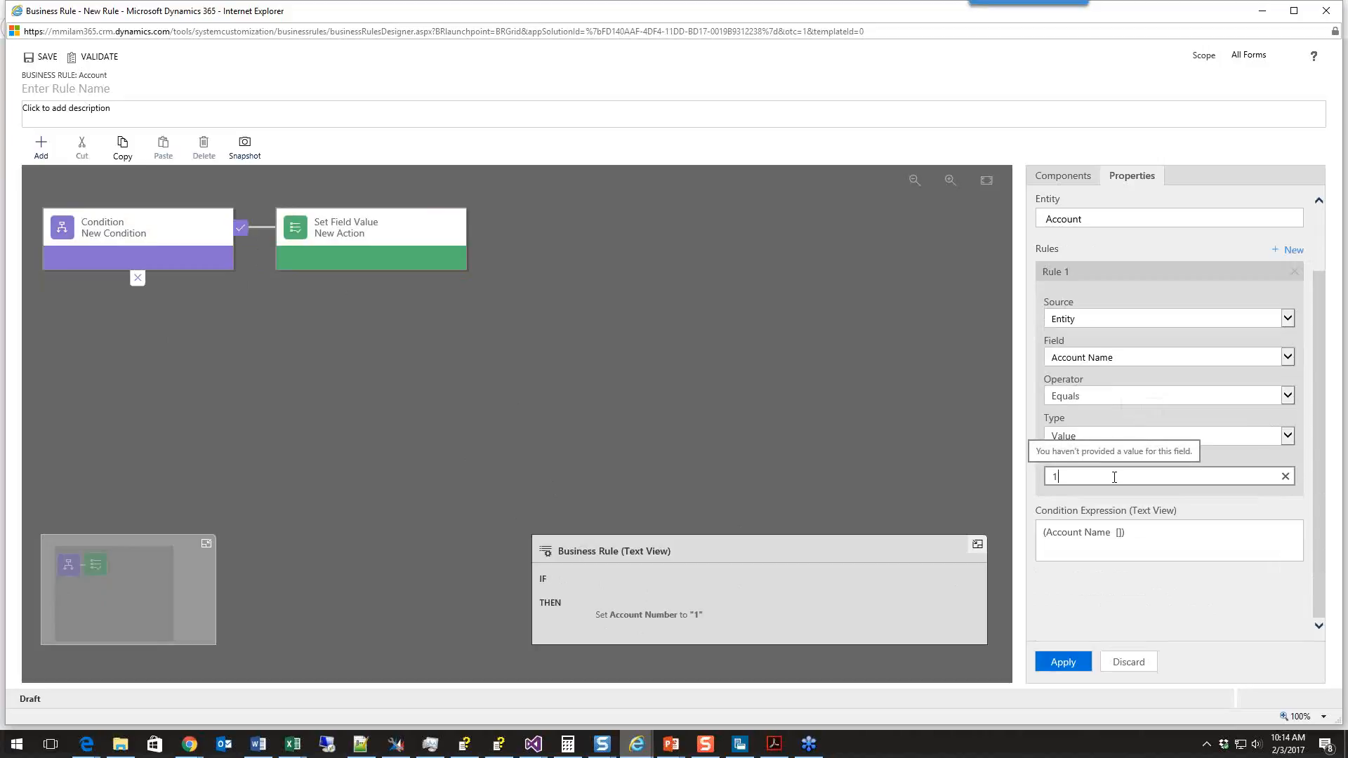
Delete the Set Field Value action from the business rule and confirm the deletion
left_click(347, 233)
key("Delete")
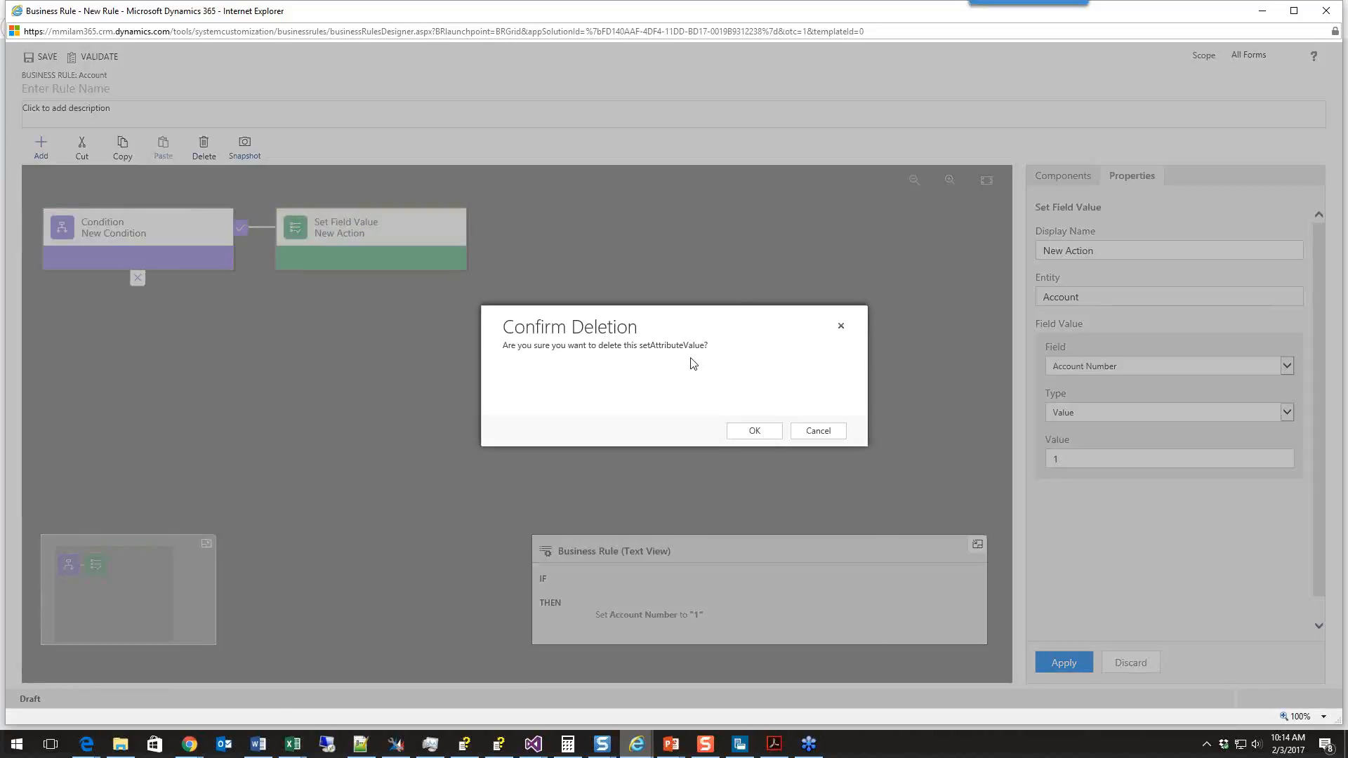
left_click(753, 430)
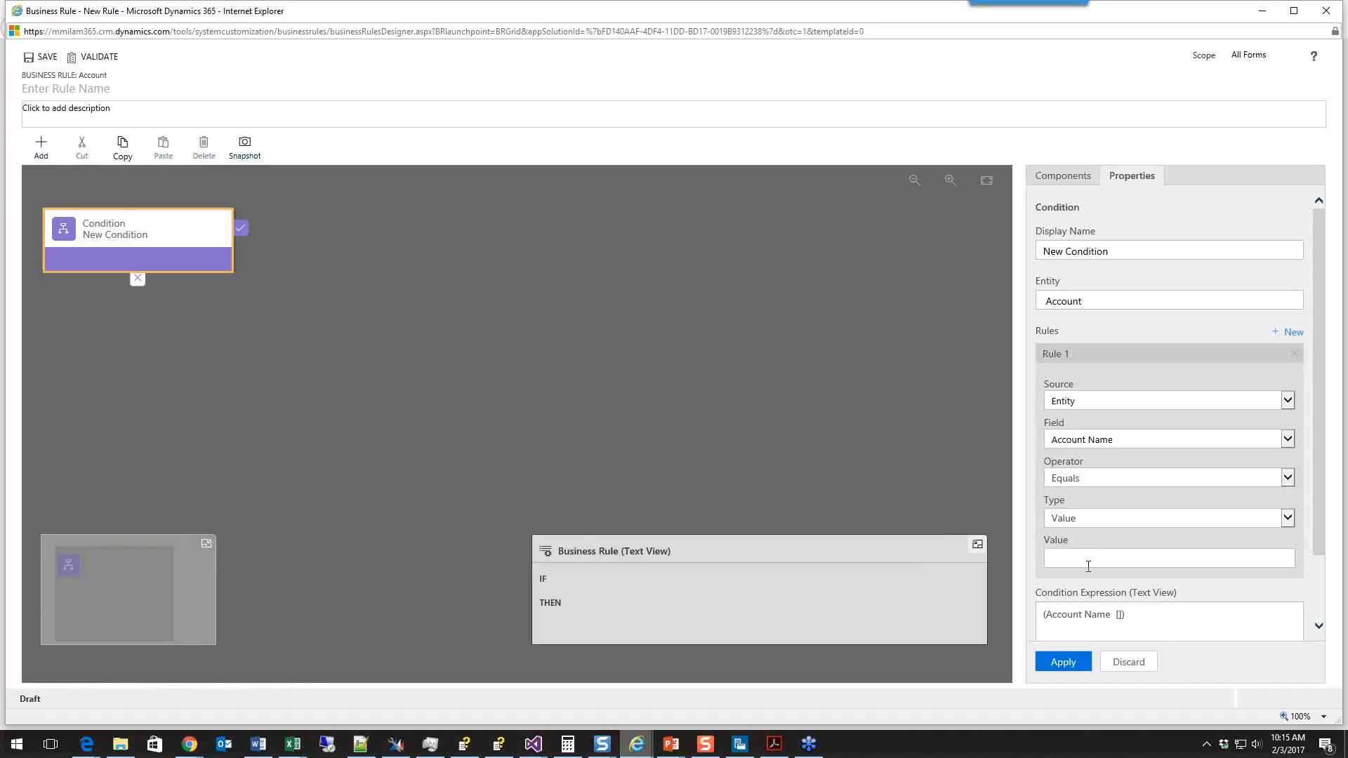
Set the condition's Rule 1 to field Account Number with the operator Does not contain data, and apply it
left_click(1289, 439)
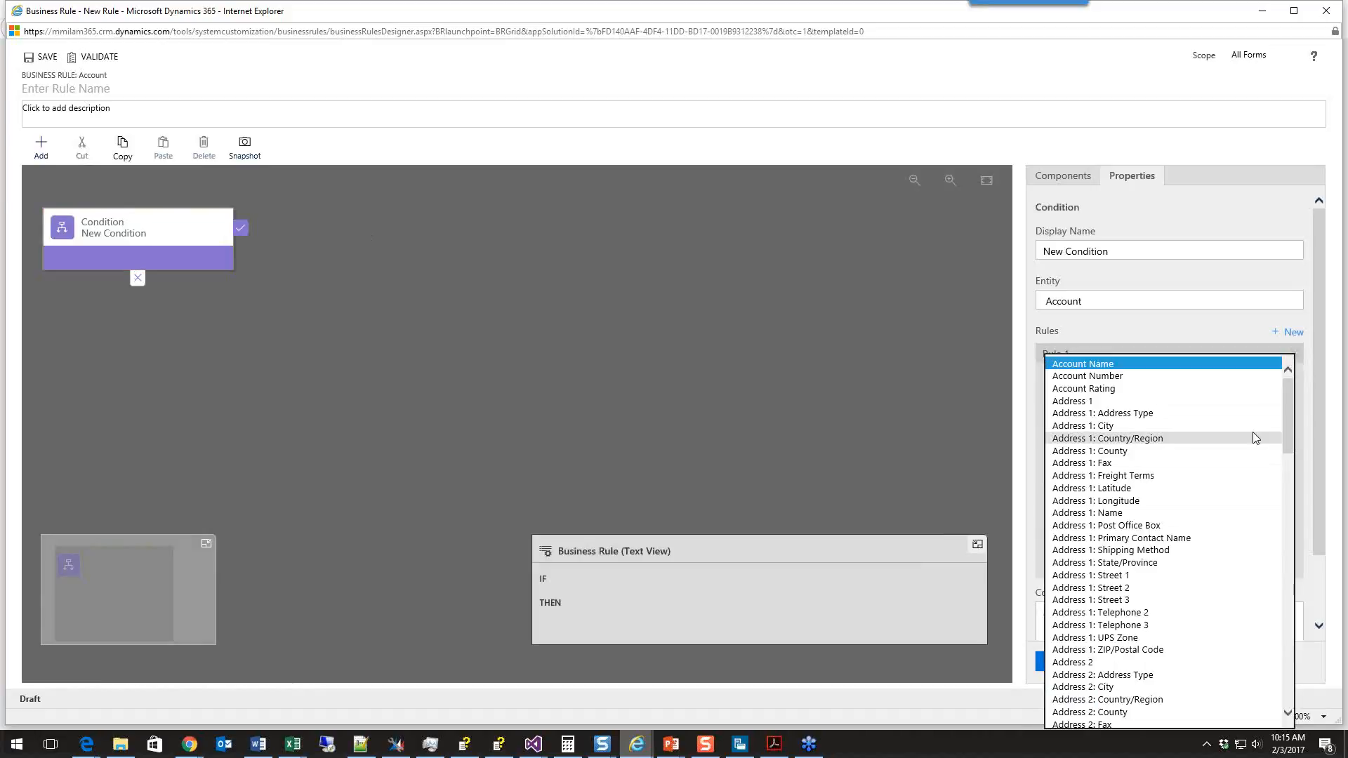
left_click(1119, 377)
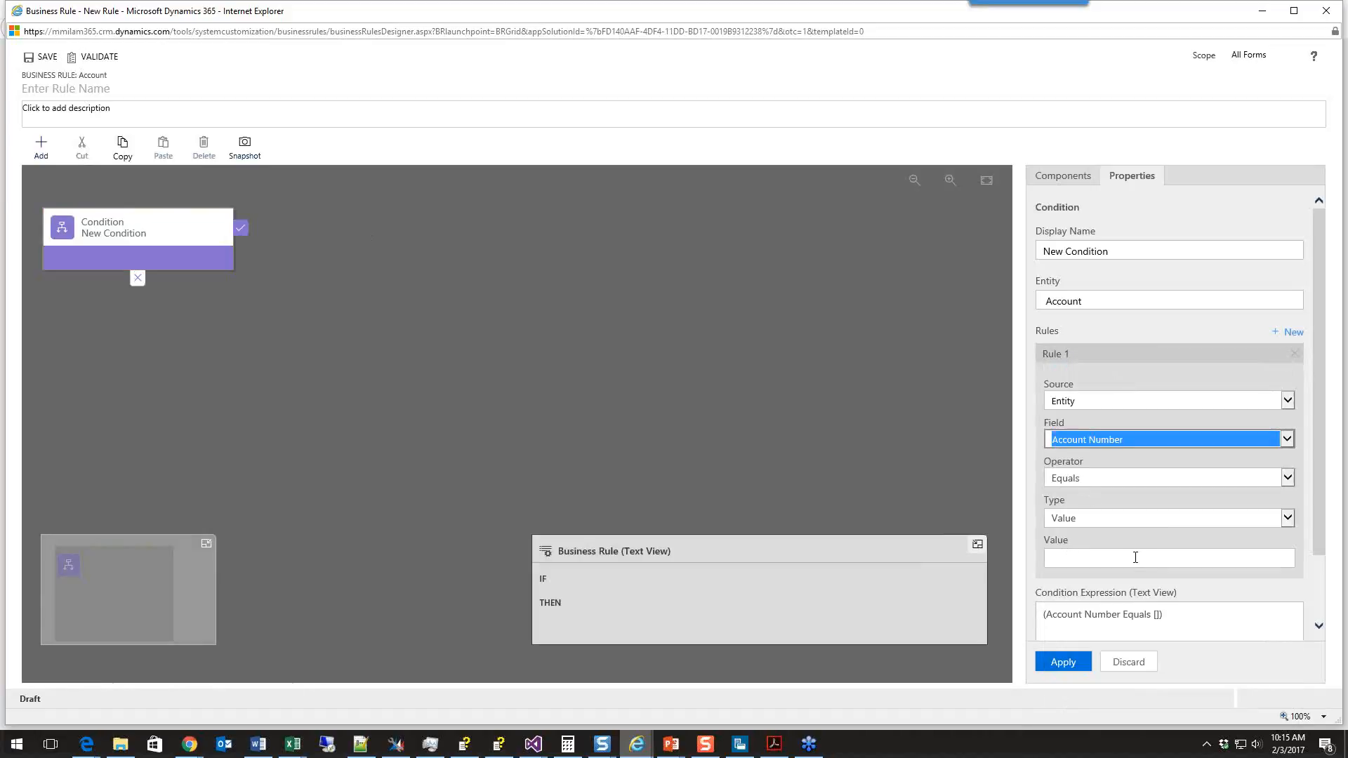
scroll(1320, 506, "down", 2)
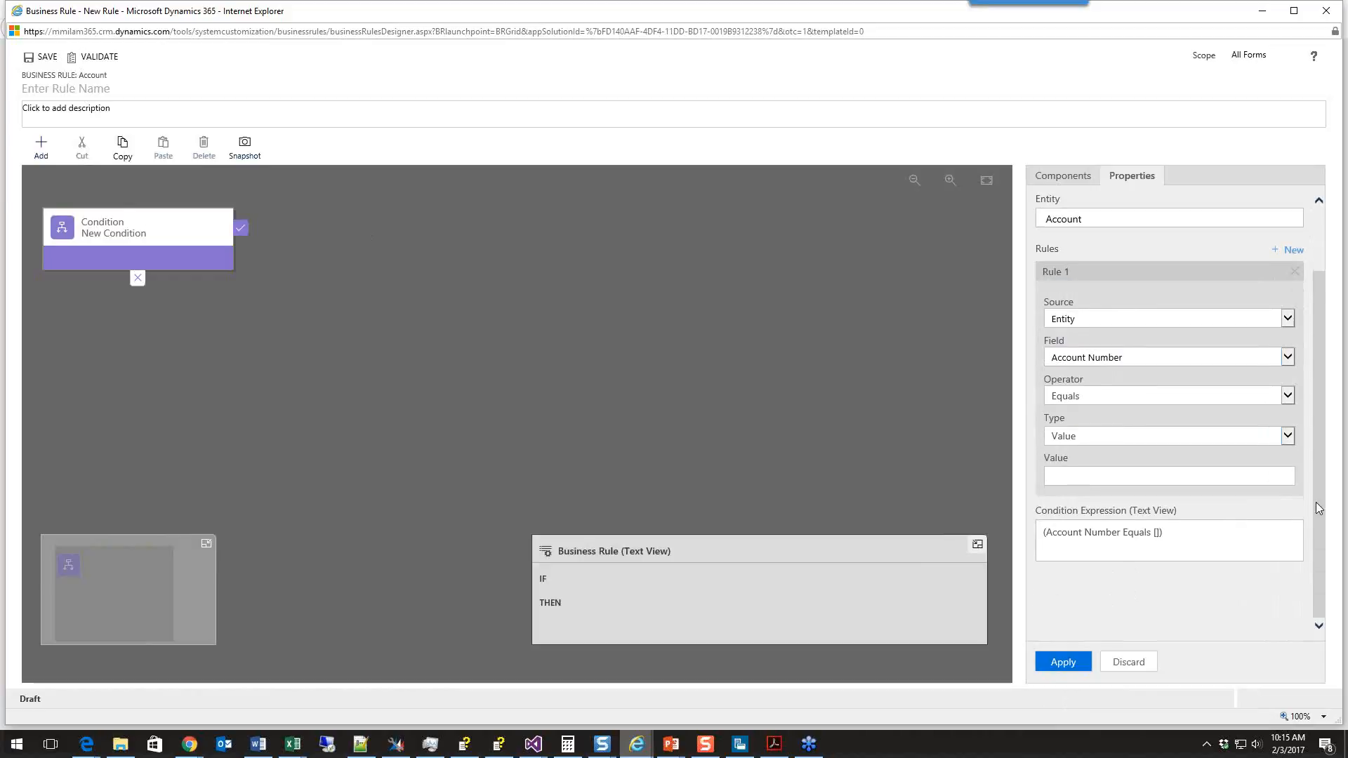
left_click(1289, 441)
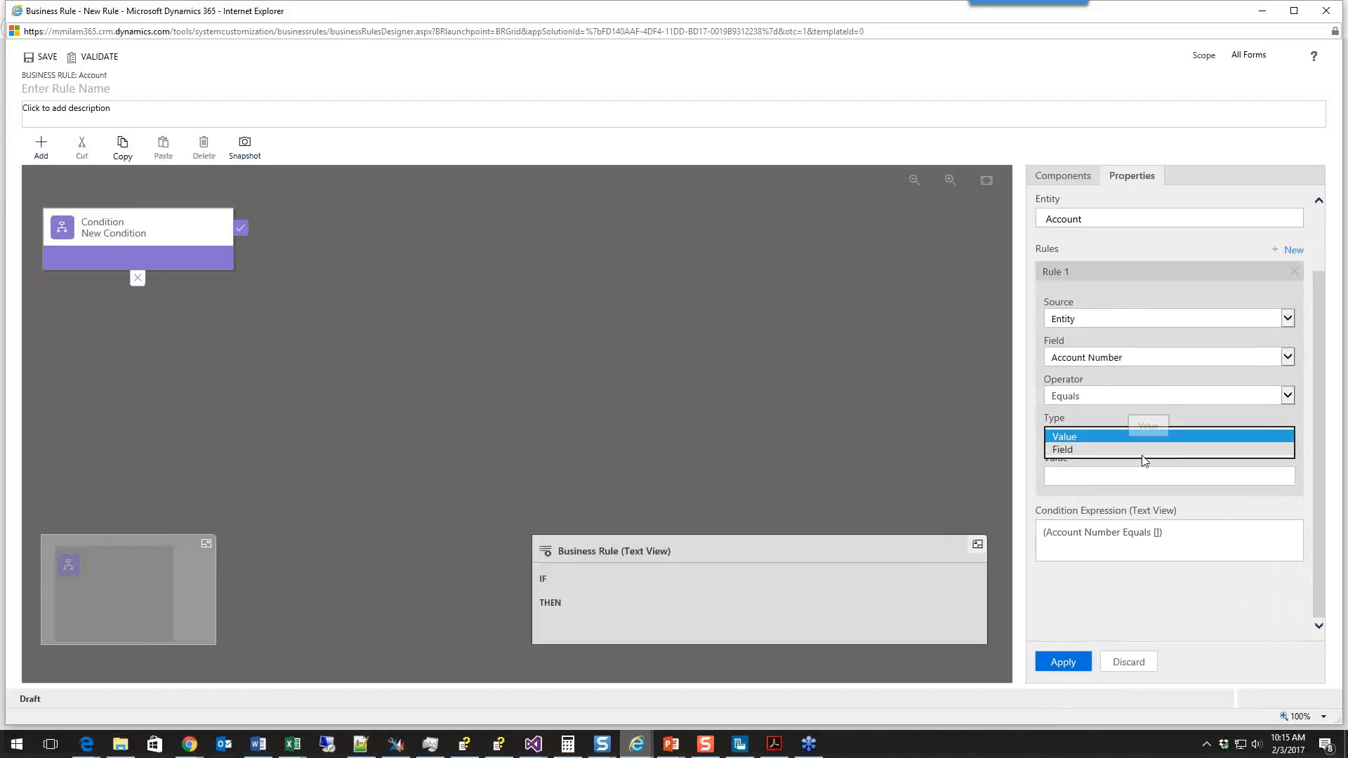
left_click(1166, 436)
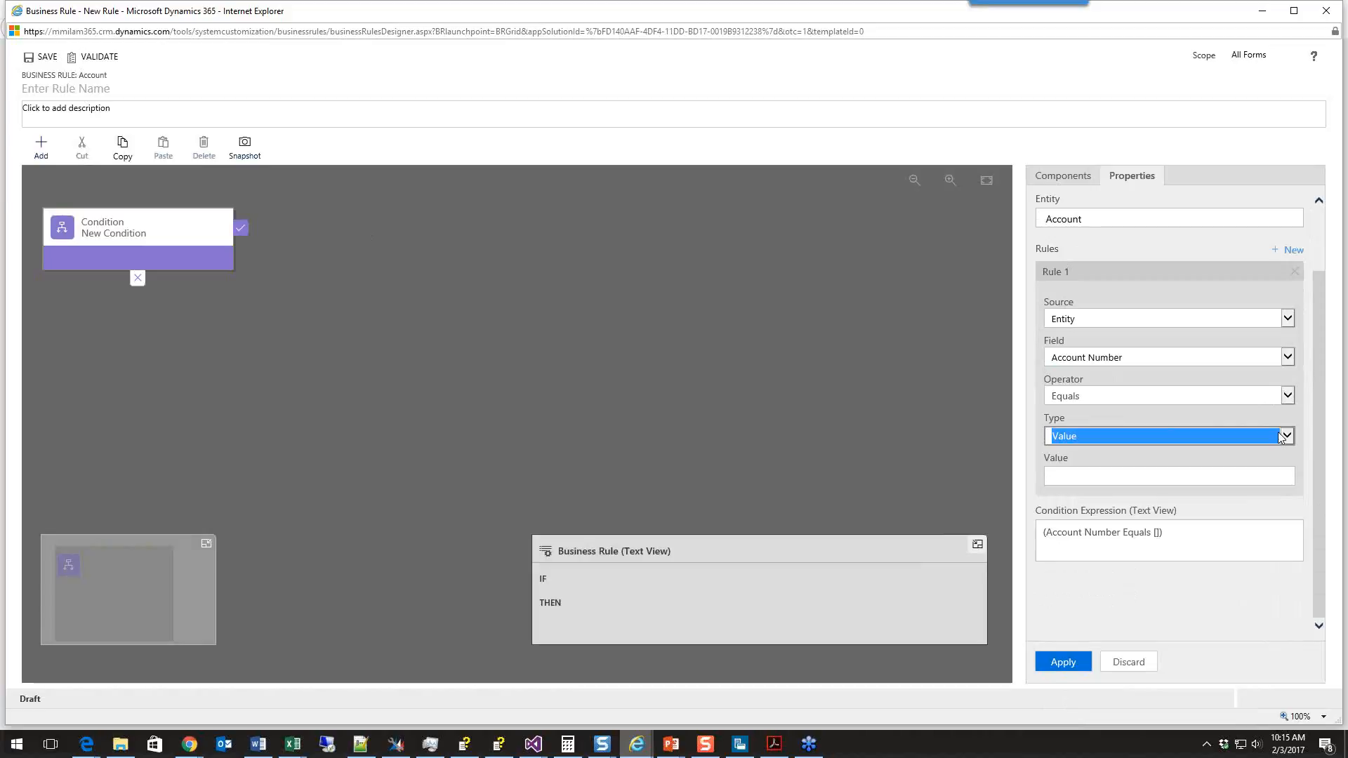
left_click(1137, 477)
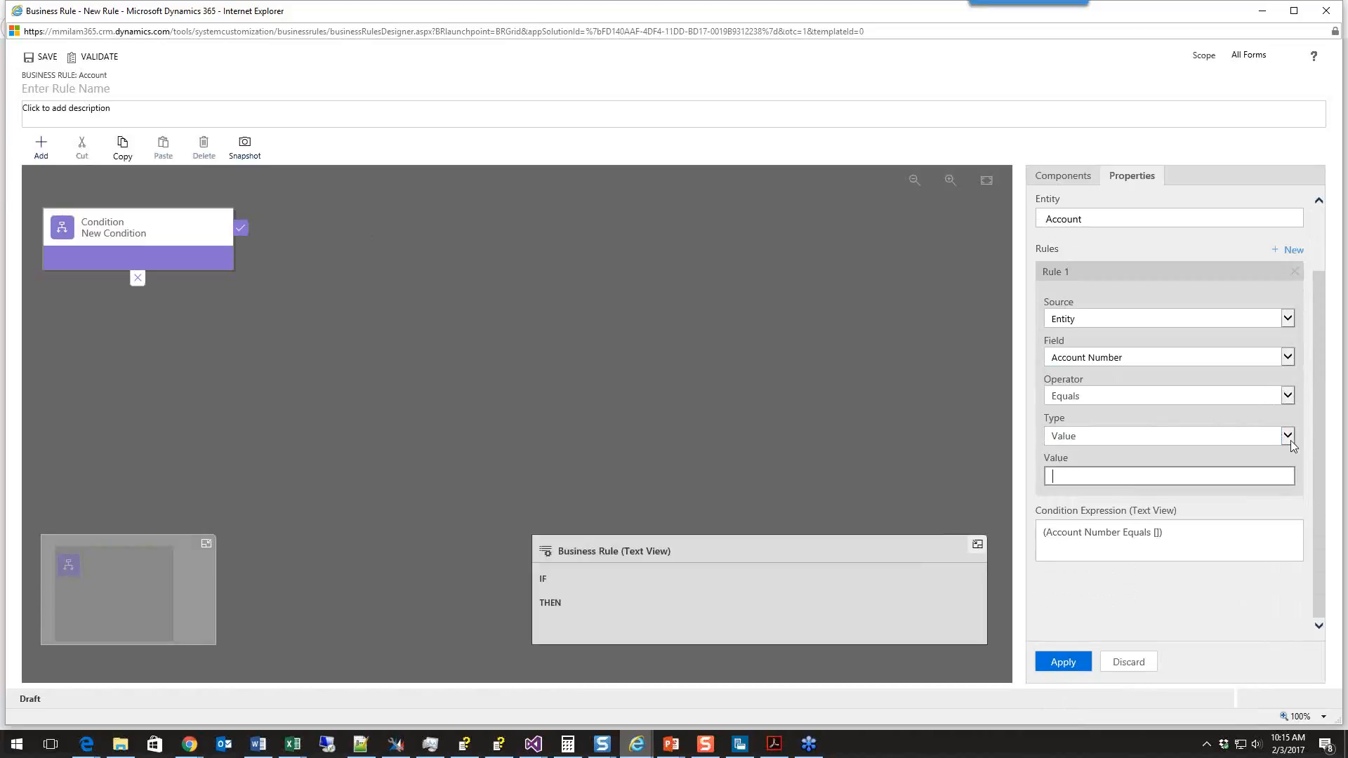
left_click(1288, 396)
left_click(1150, 502)
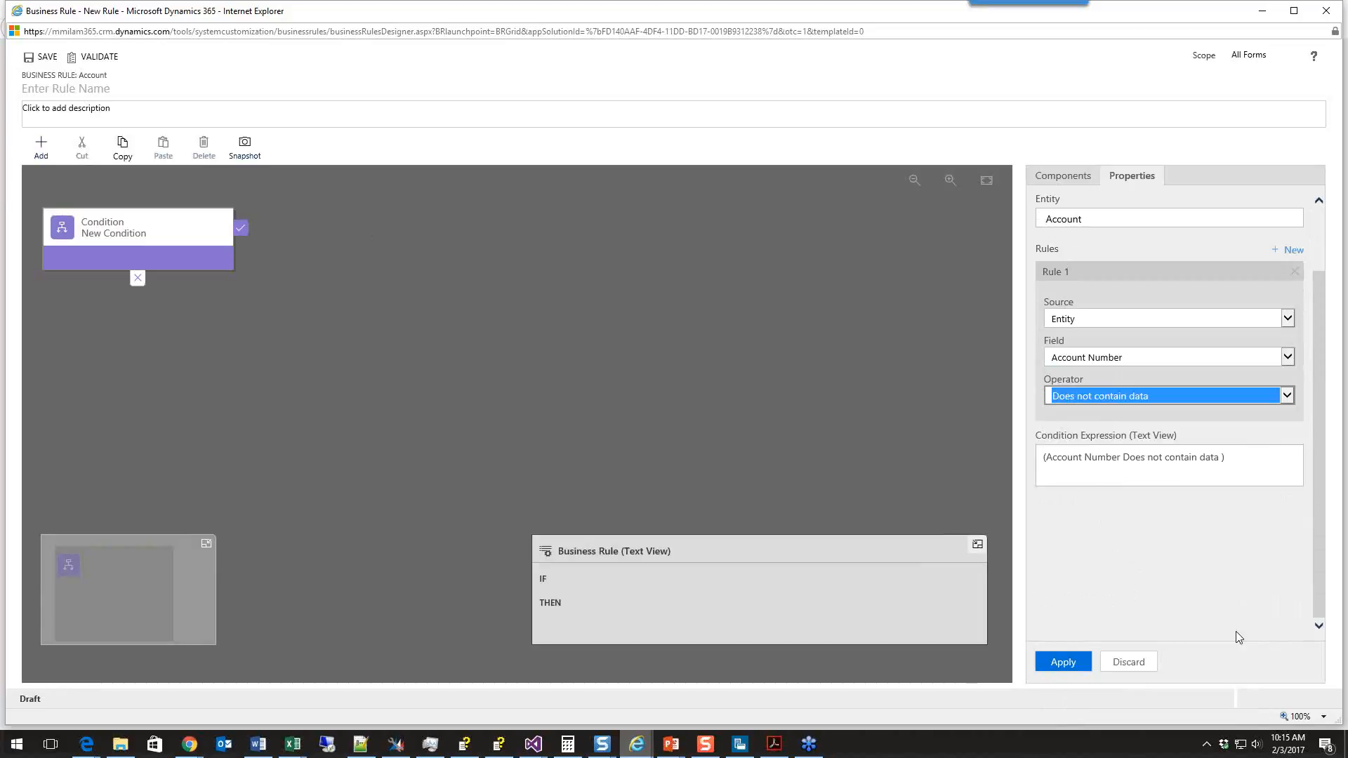
left_click(1052, 664)
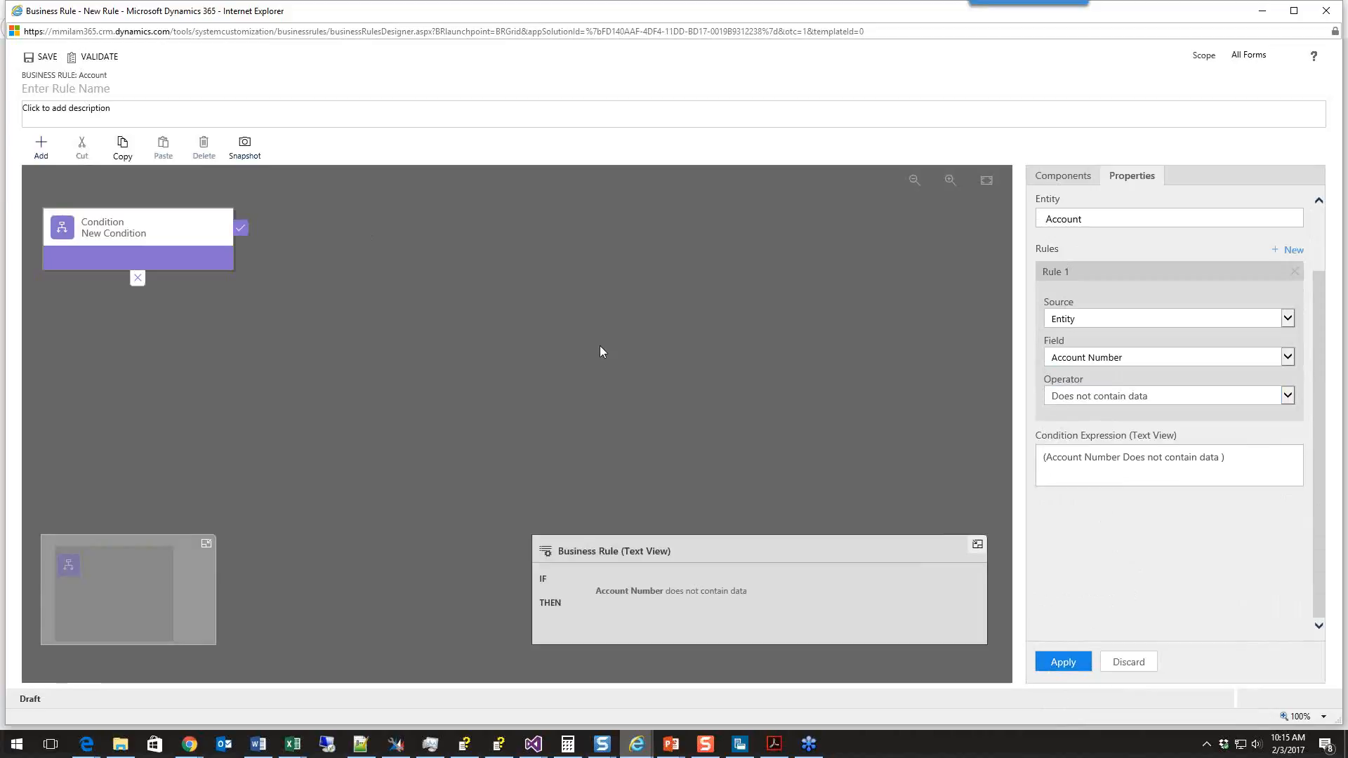
Add a Set Field Value action to the condition's true branch, setting Account Number to the value 1, and apply it
left_click(1063, 175)
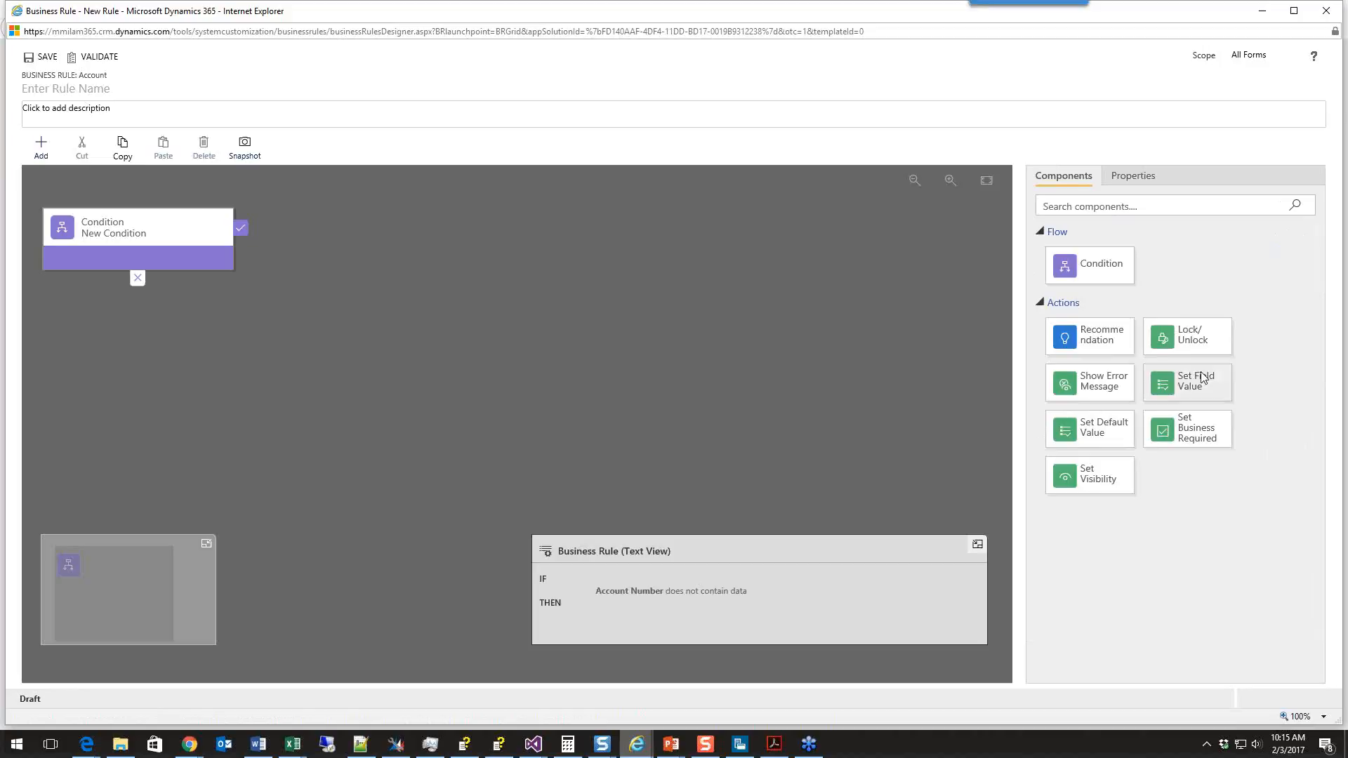
left_click_drag(1203, 379, 261, 248)
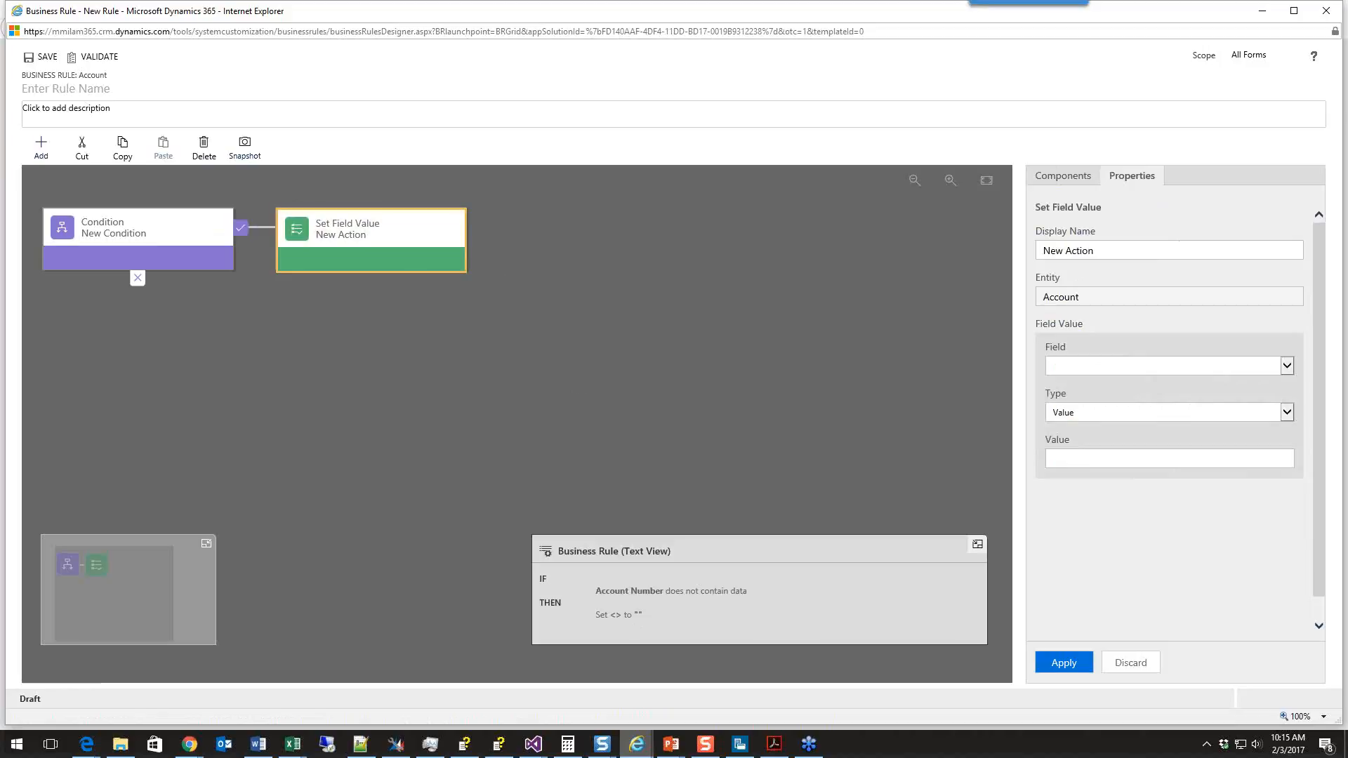
left_click(1288, 366)
left_click(1125, 389)
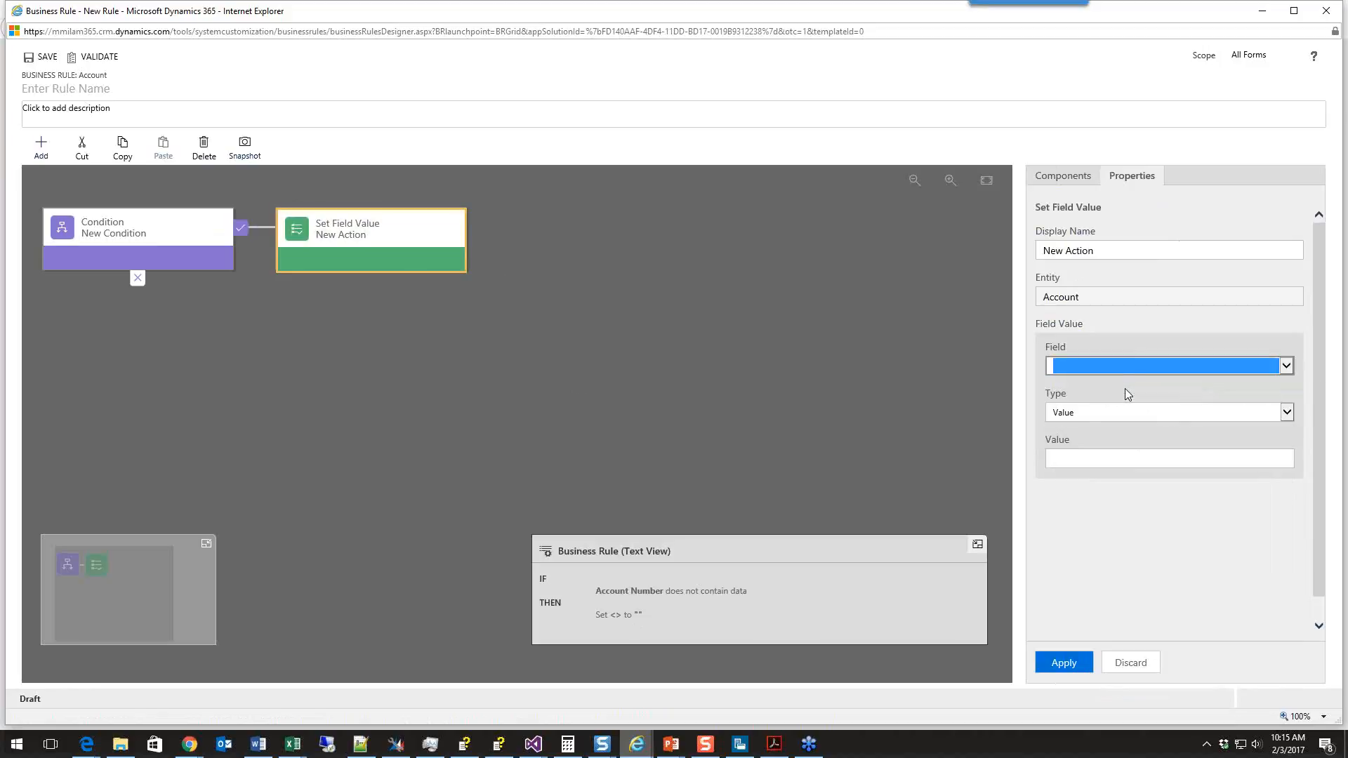
left_click(1092, 452)
type("1")
left_click(1062, 664)
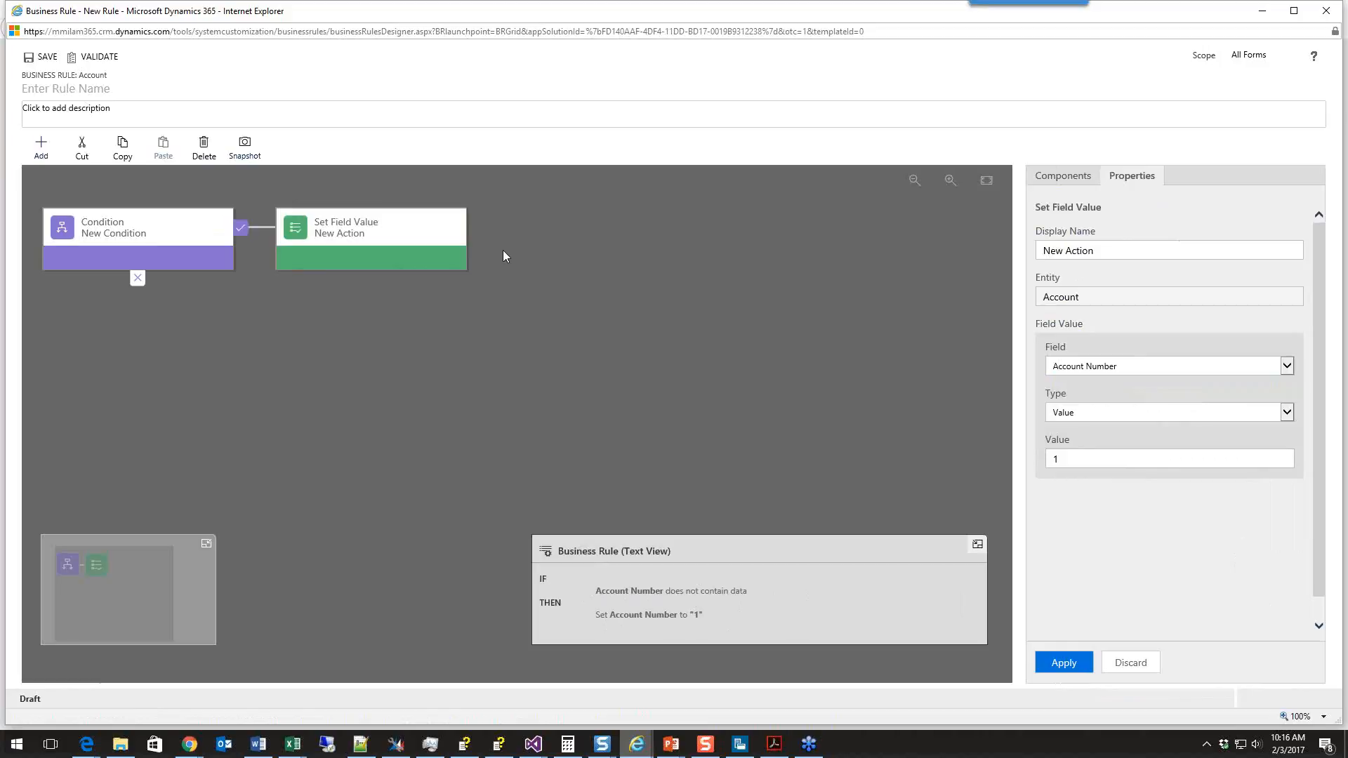
Save the business rule under the name Set Account Number Value and activate it, confirming the activation
left_click(44, 62)
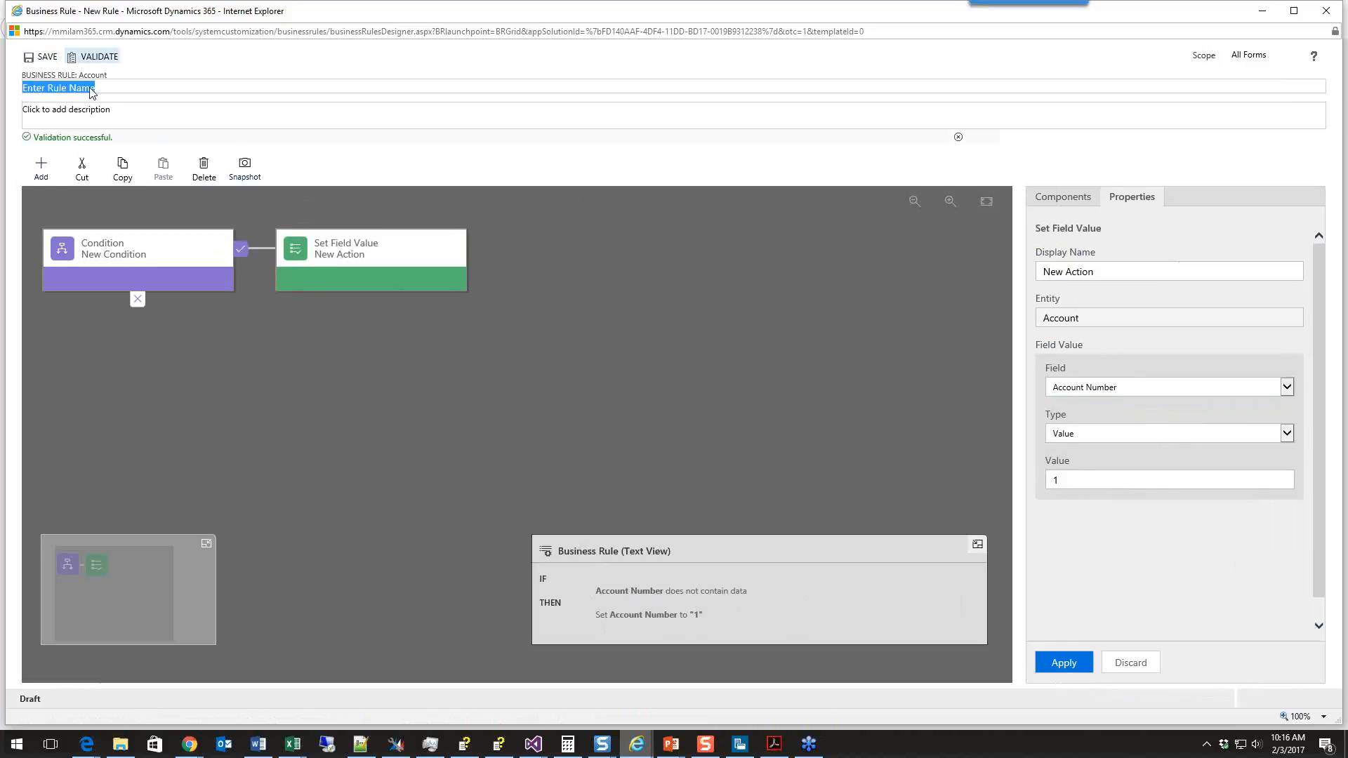
type("Set Account Number Value")
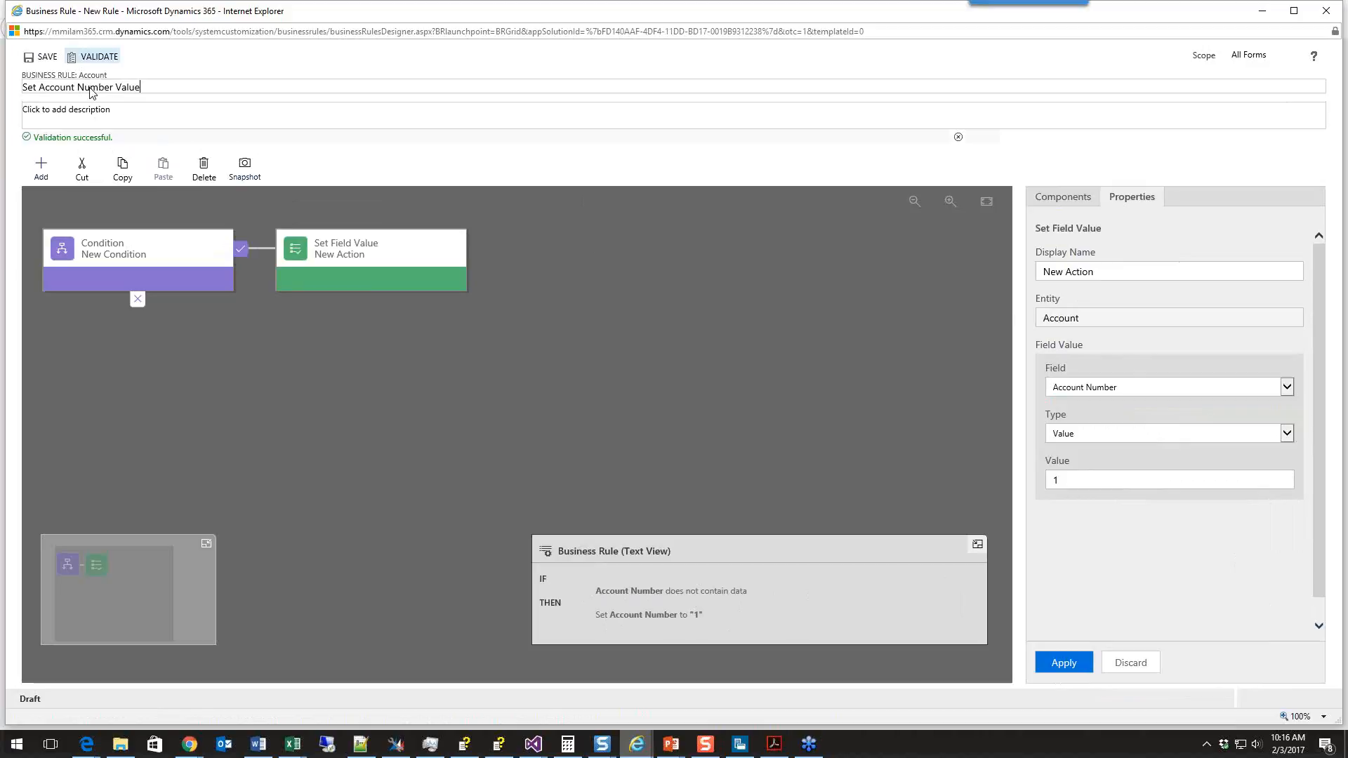
left_click(42, 57)
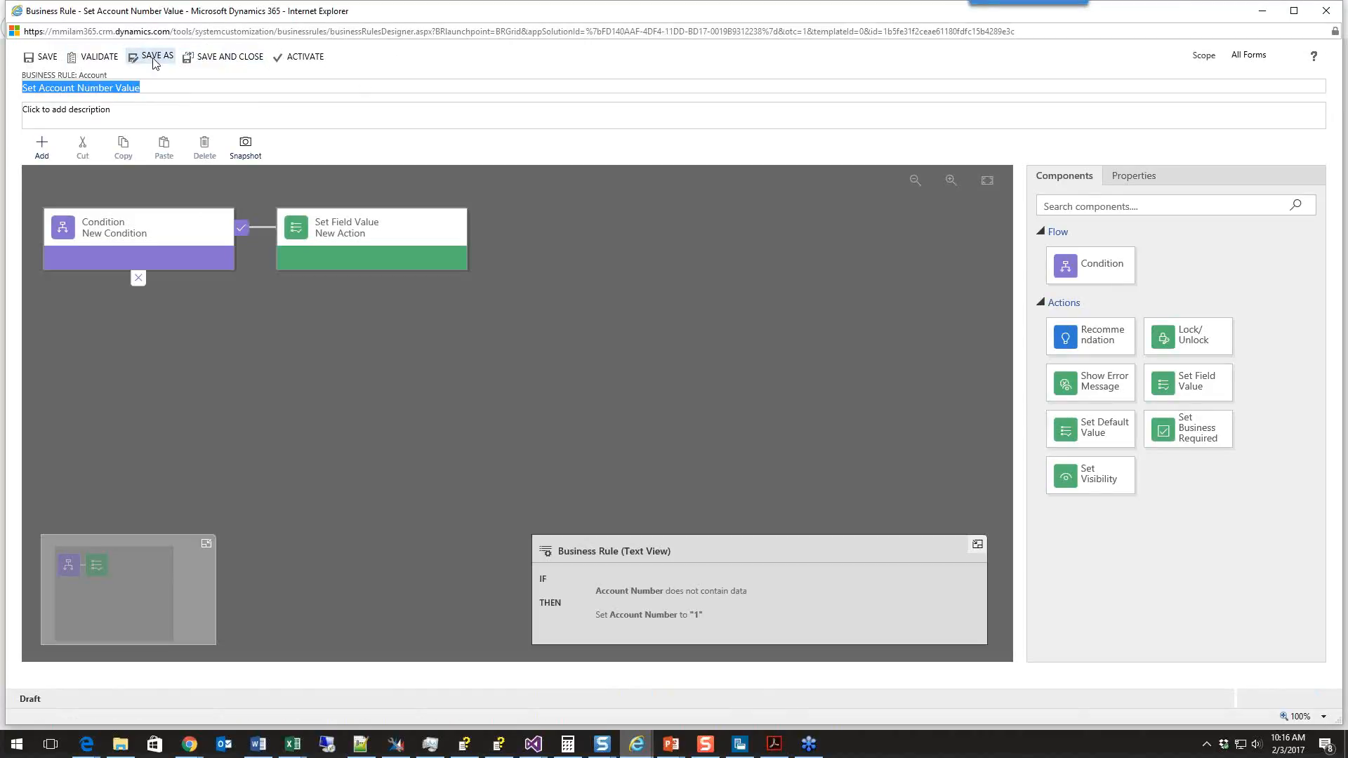
left_click(316, 62)
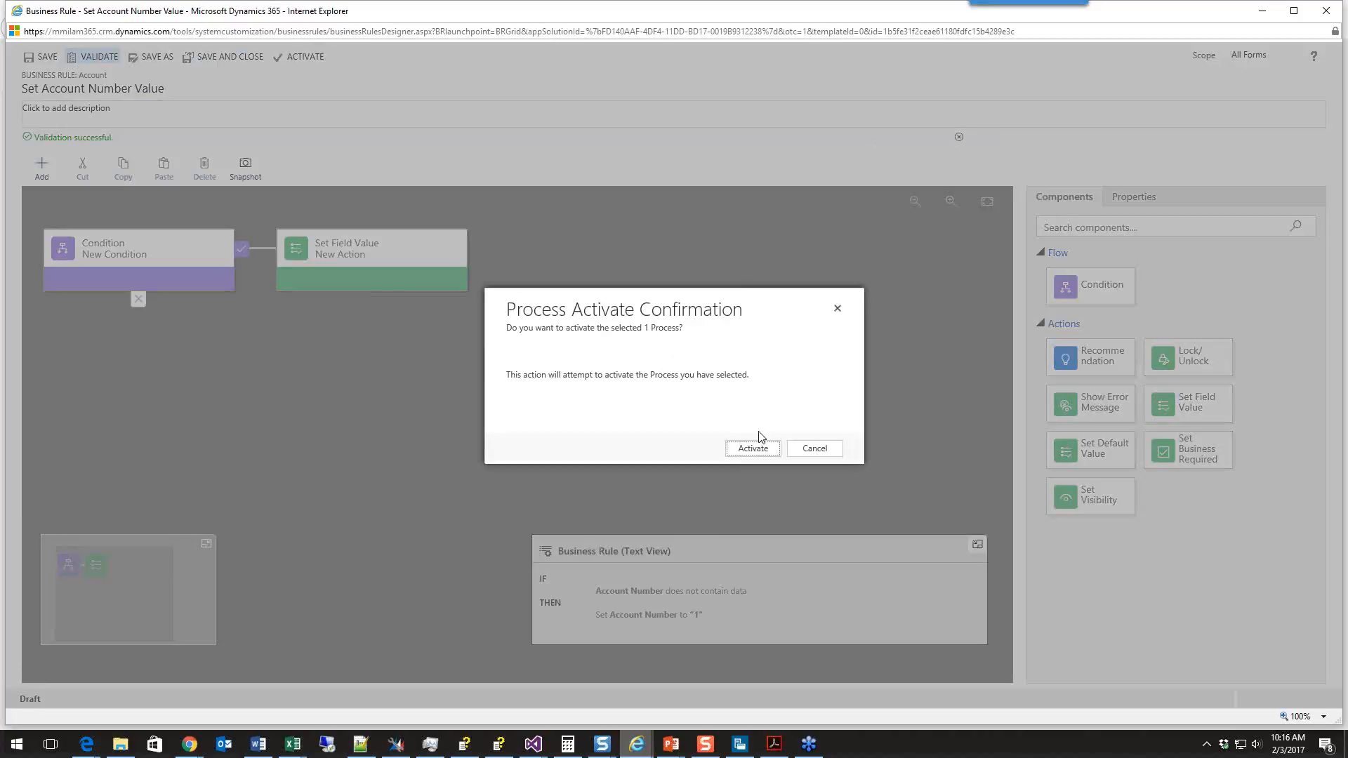
left_click(755, 453)
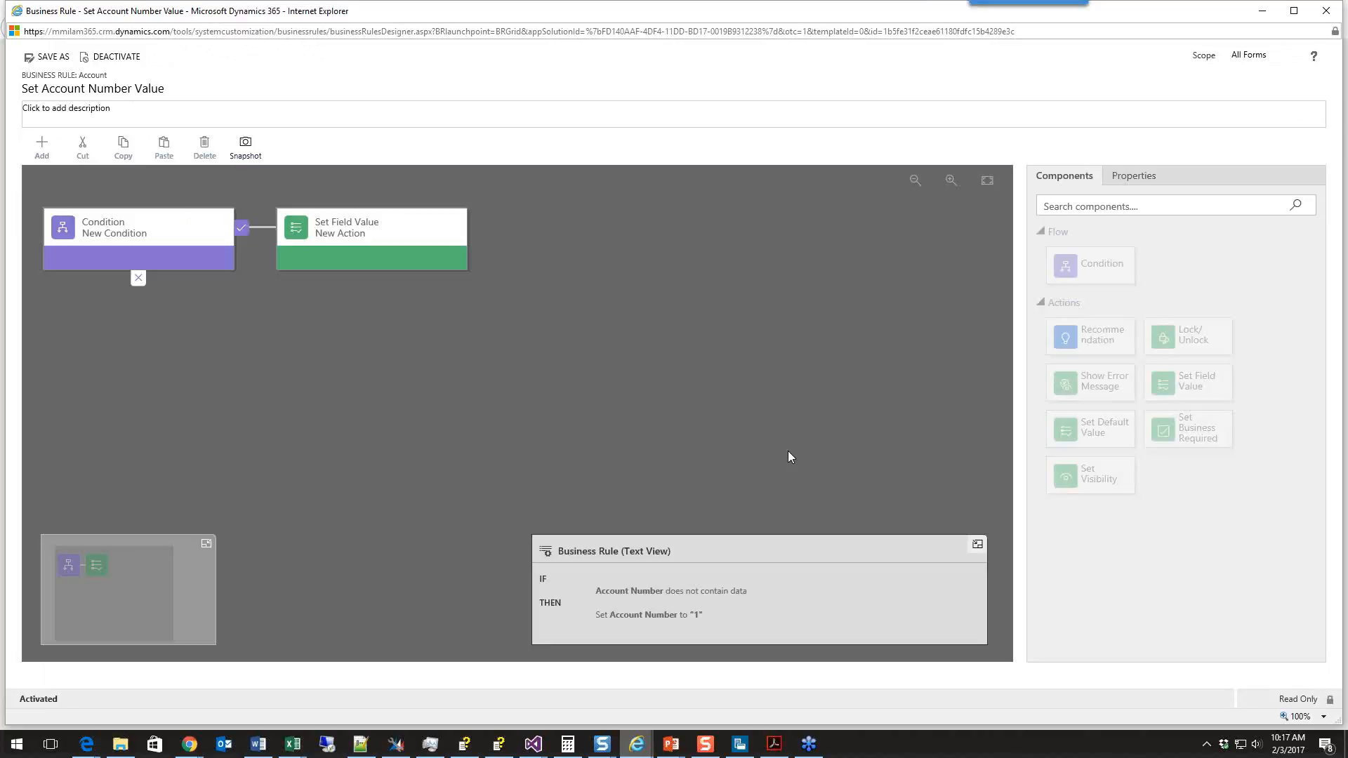
Switch to the Accounts list, open a blank new account record, and look through its form for the Account Number field
mouse_move(645, 747)
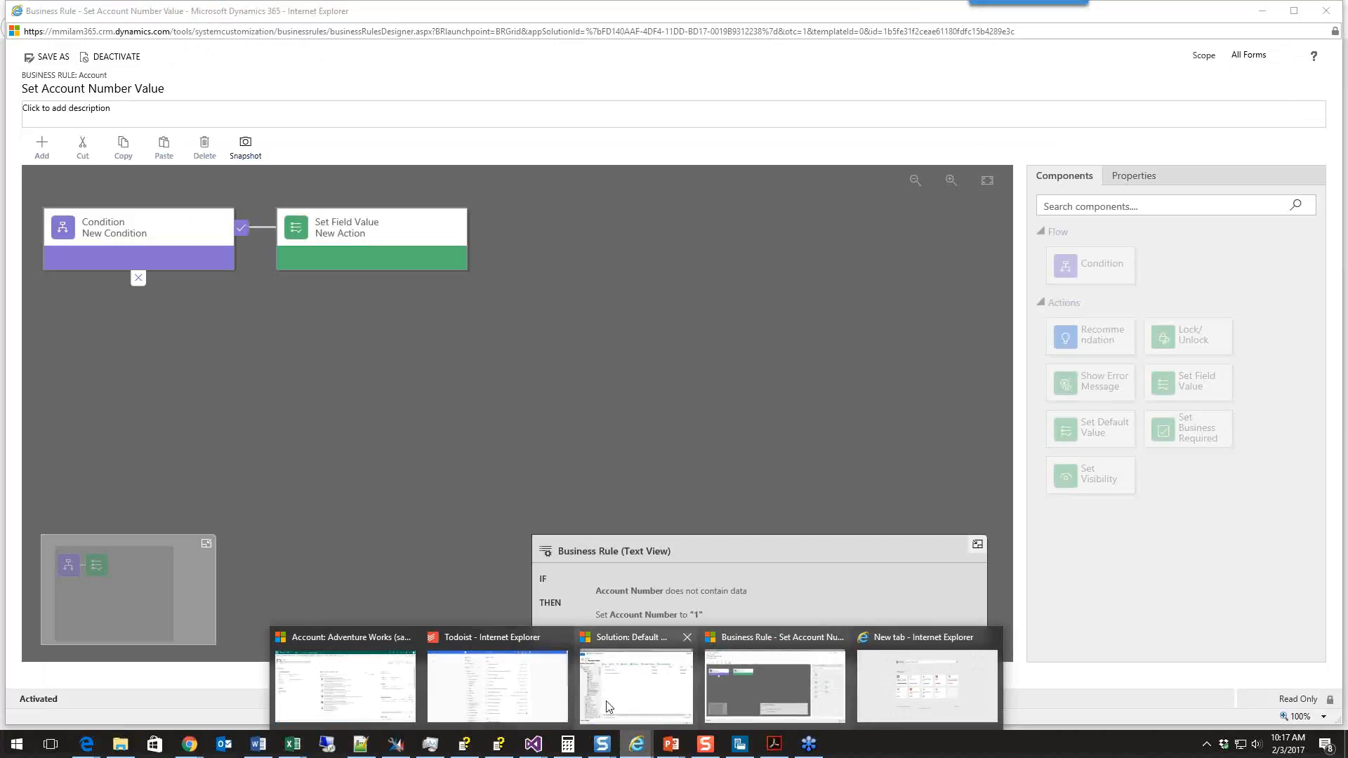
left_click(355, 691)
left_click(280, 64)
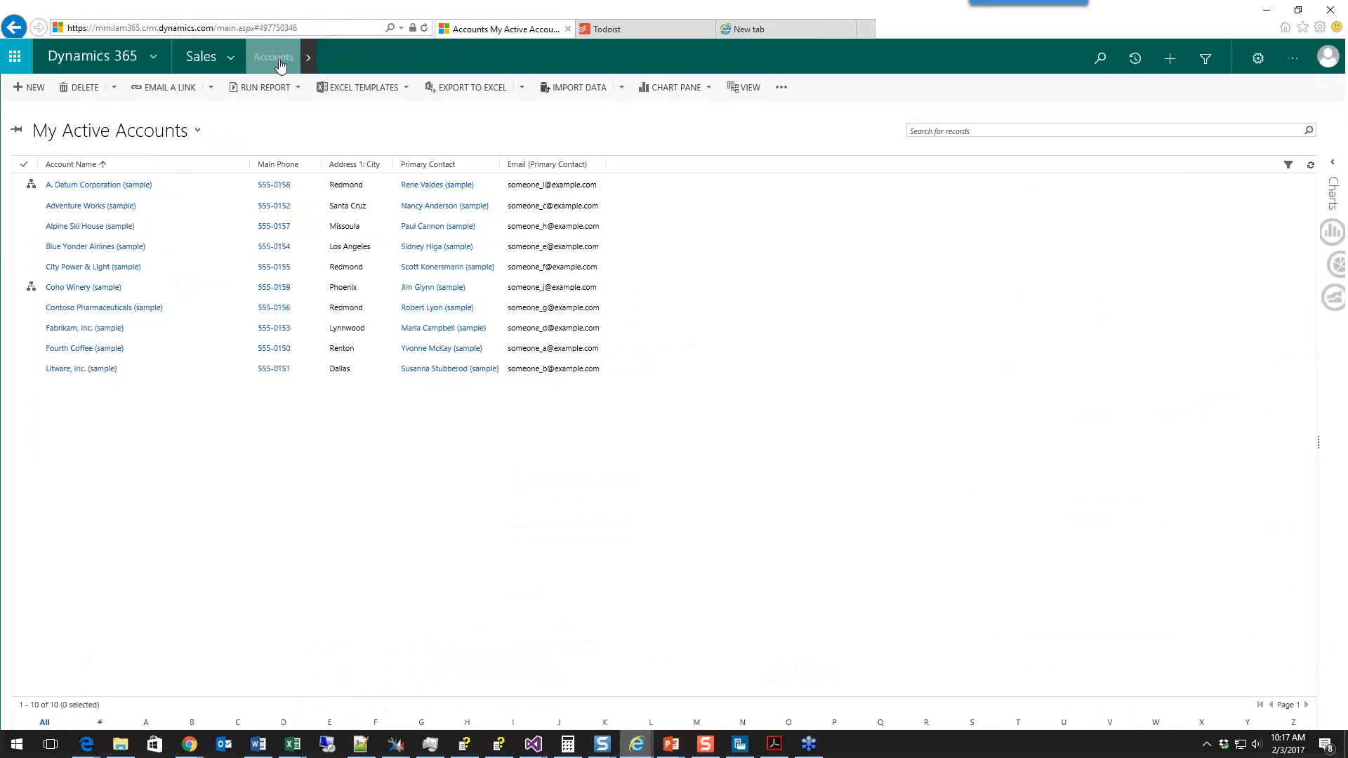
left_click(31, 90)
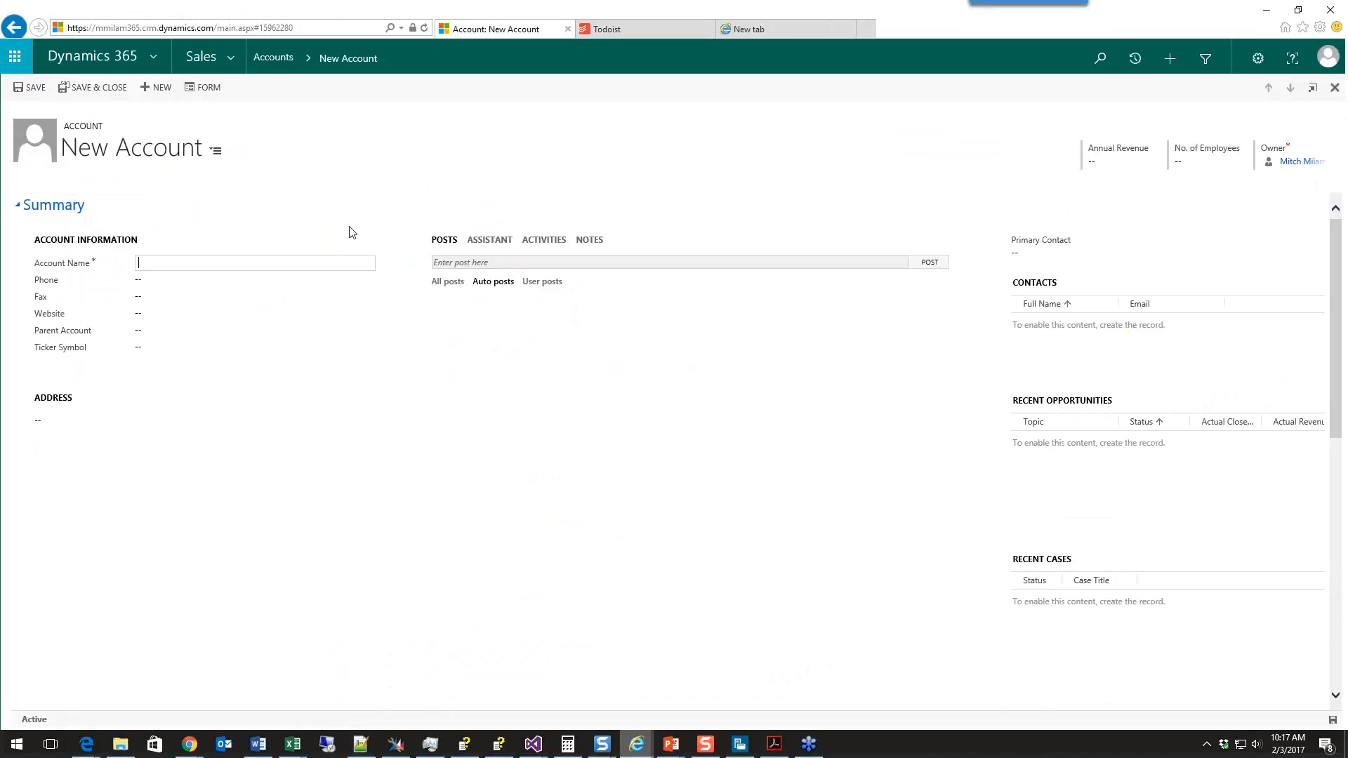
scroll(351, 232, "down", 7)
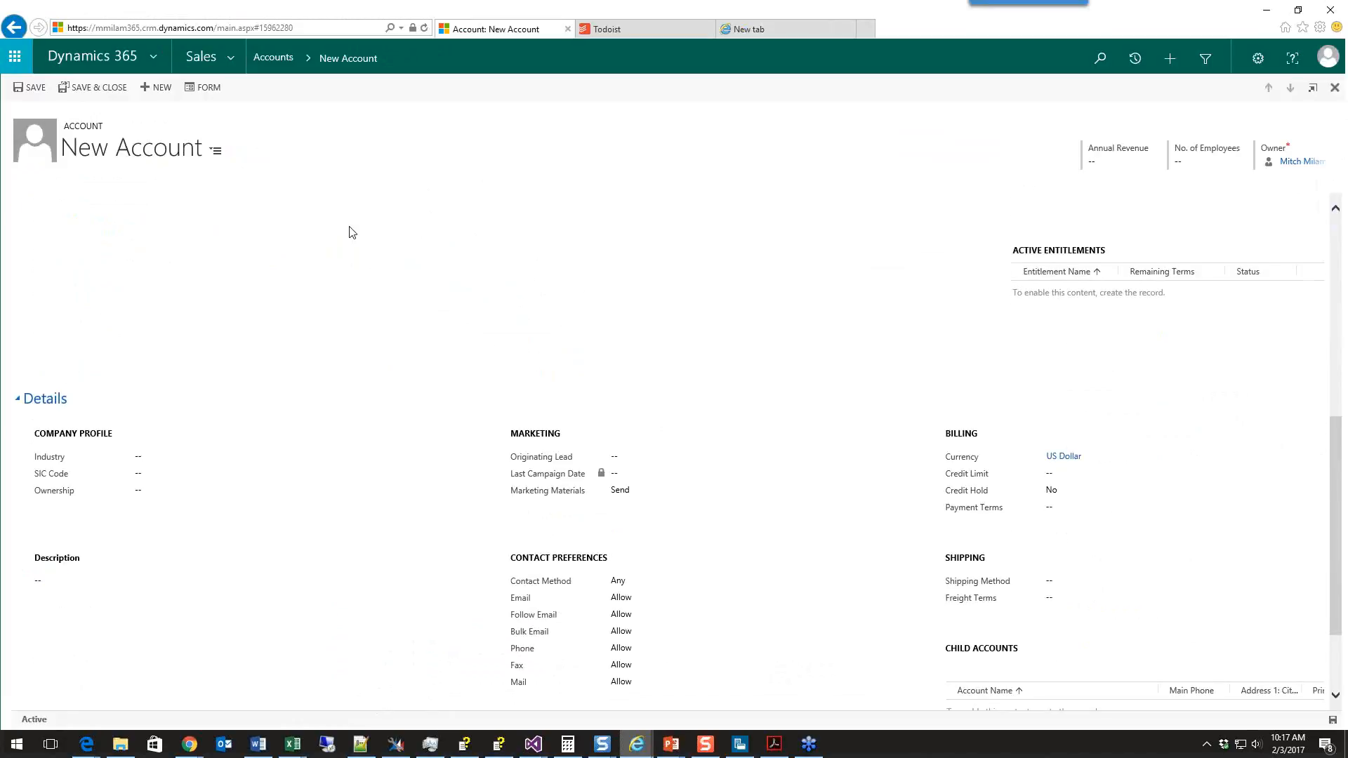
scroll(352, 232, "down", 2)
scroll(352, 232, "up", 10)
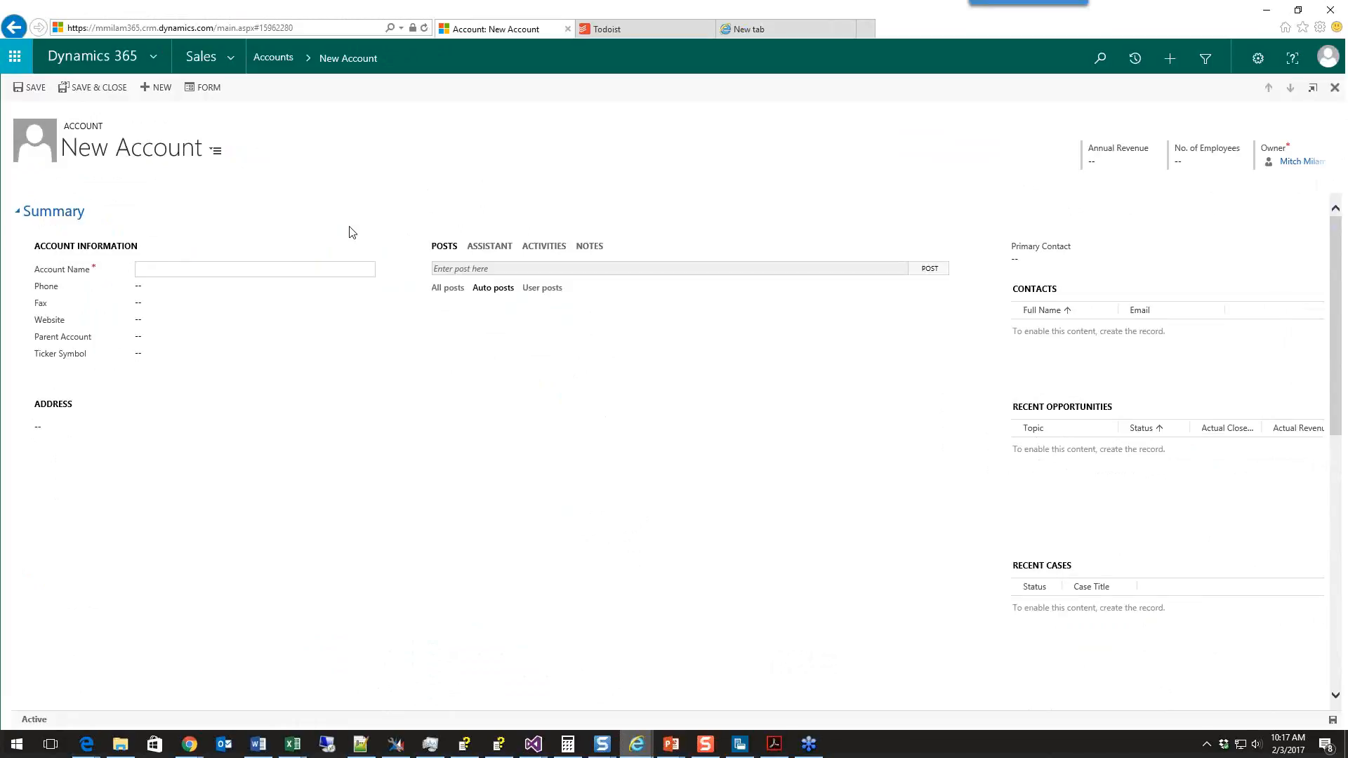
Add the Account Number field below Account Name on the Account form, then save and publish the form
left_click(214, 89)
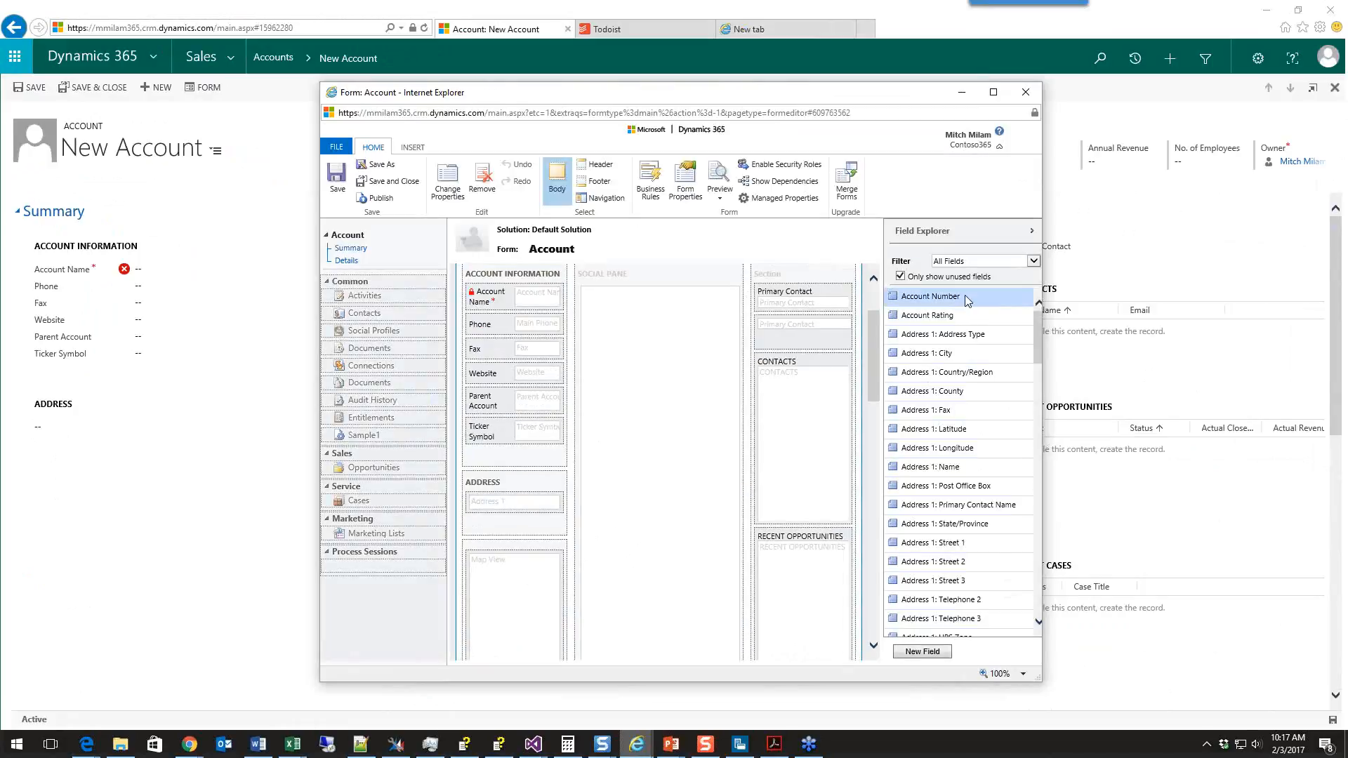
left_click_drag(729, 302, 545, 313)
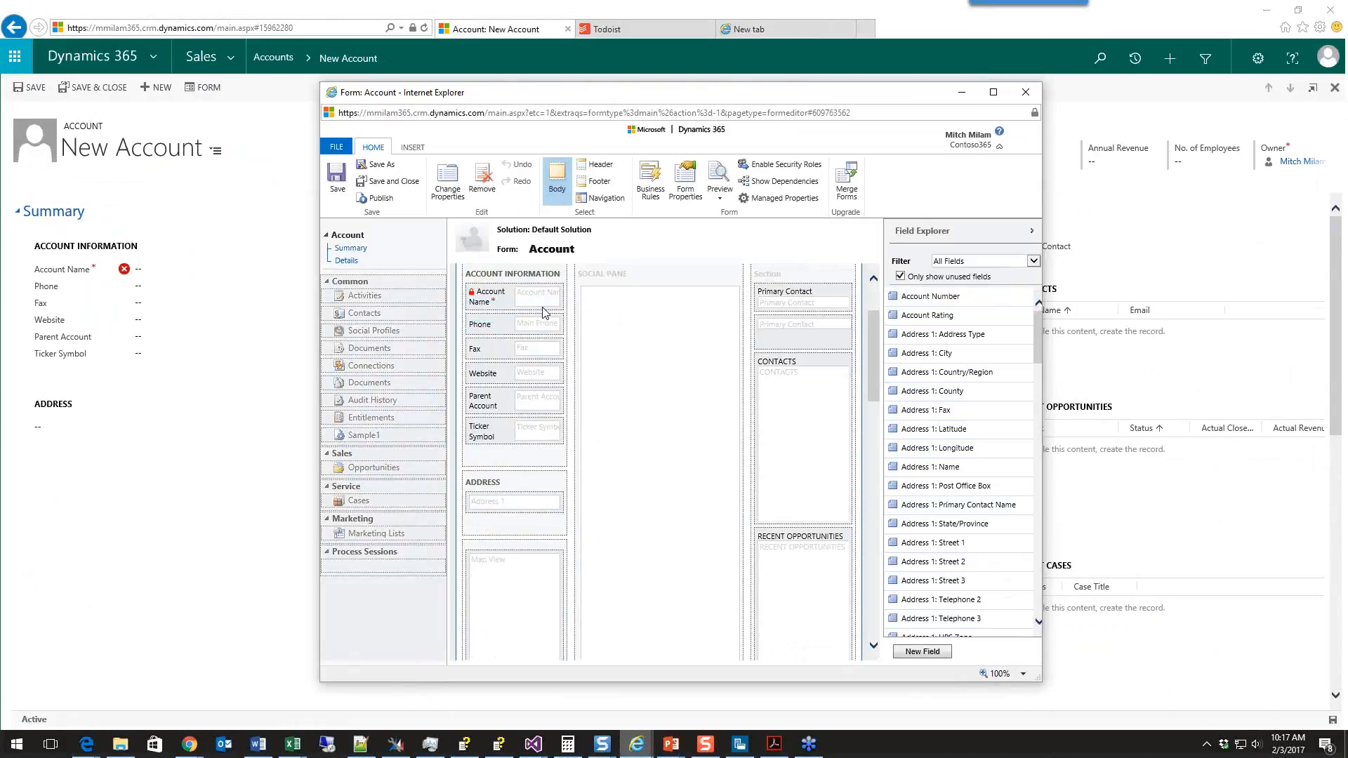
double_click(913, 300)
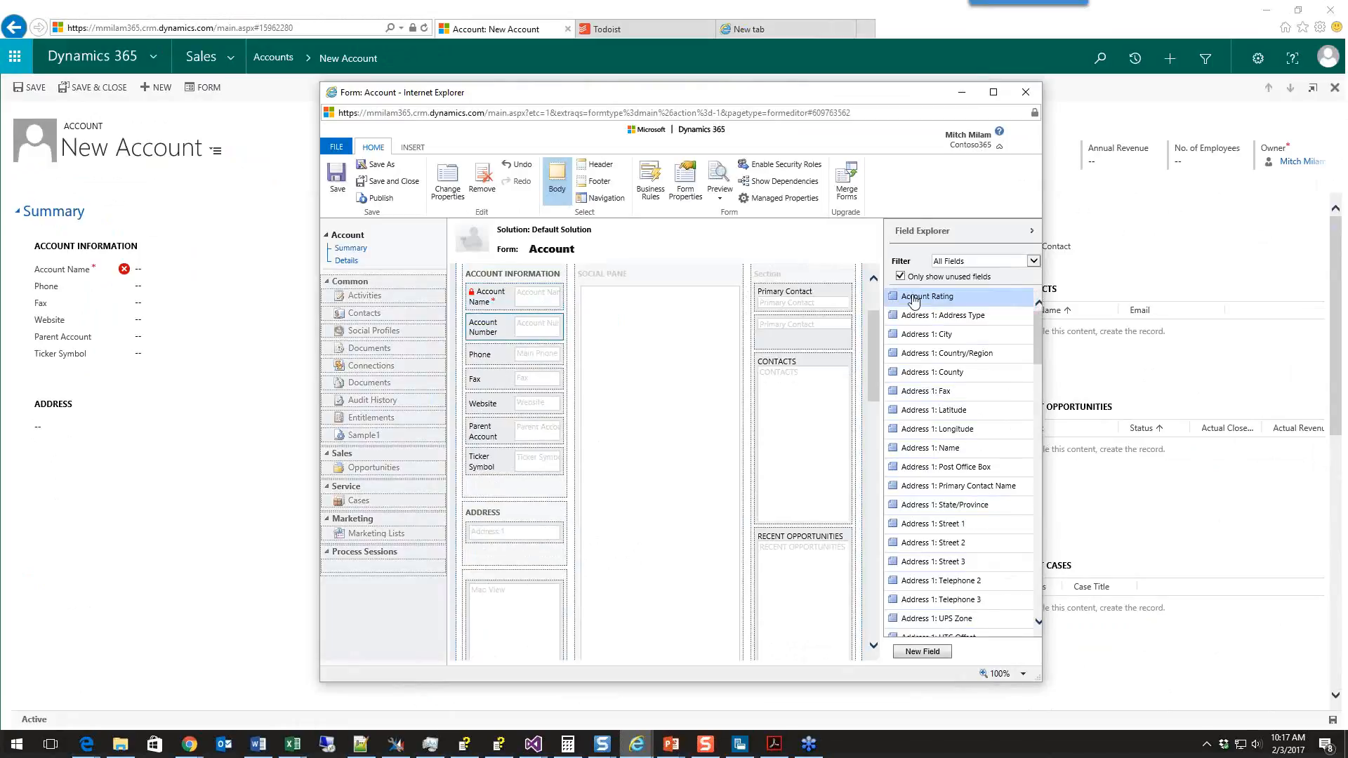
left_click(337, 184)
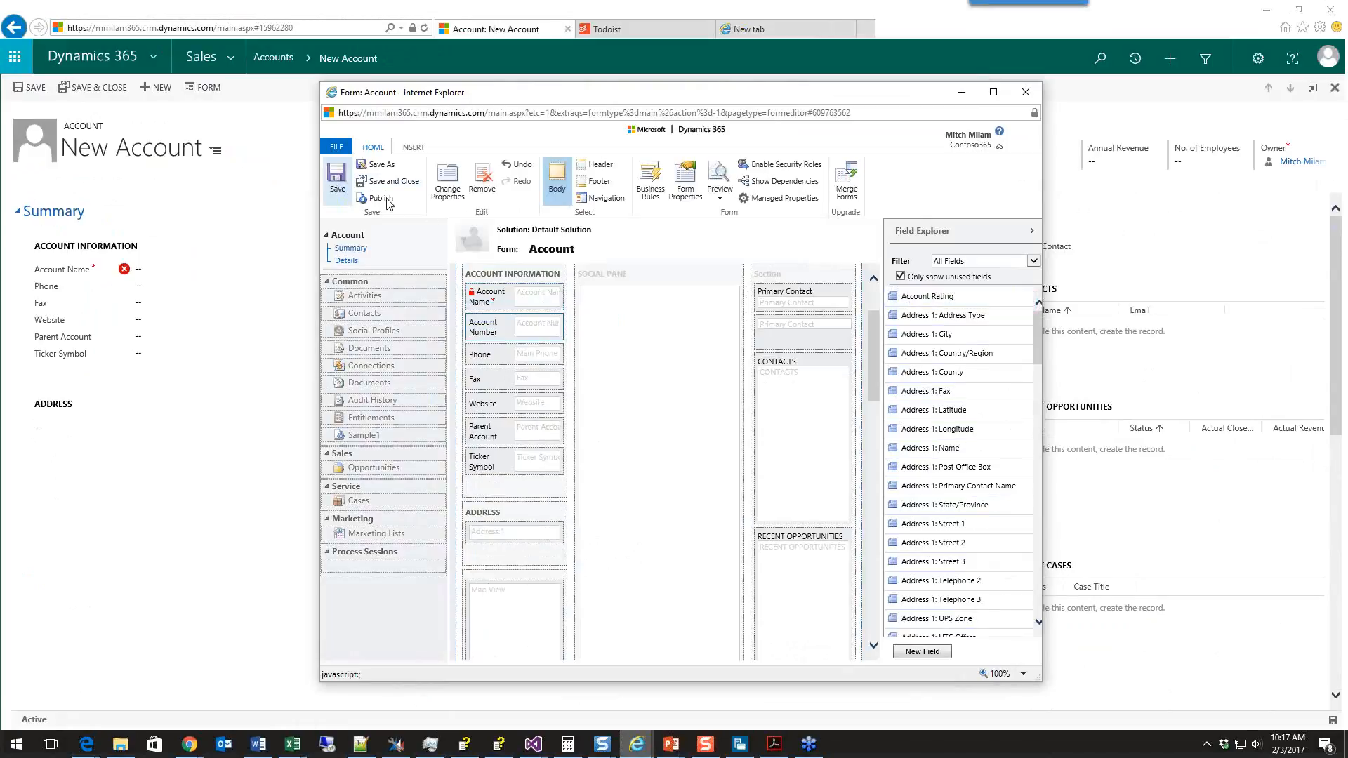
left_click(381, 199)
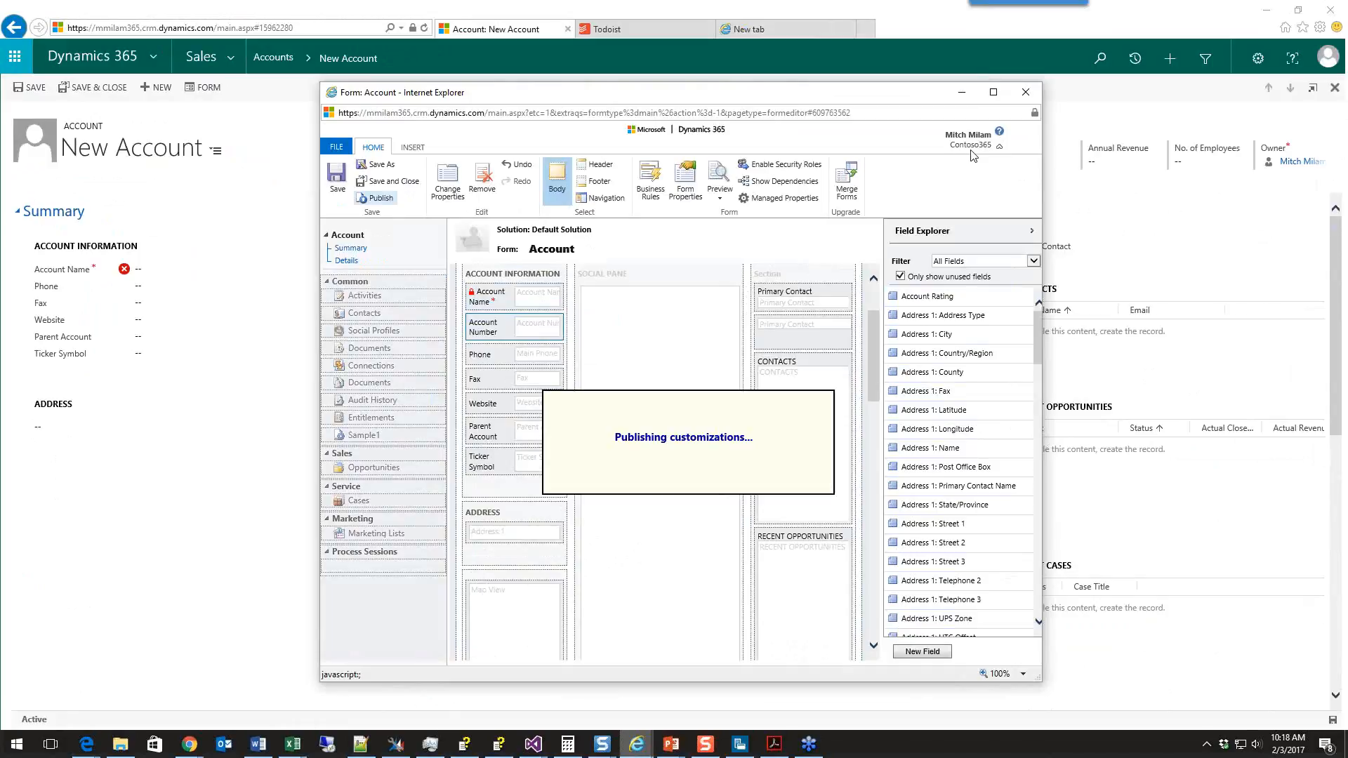
Return to the Accounts list and open a new account record to check the Account Number value set by the rule
left_click(298, 192)
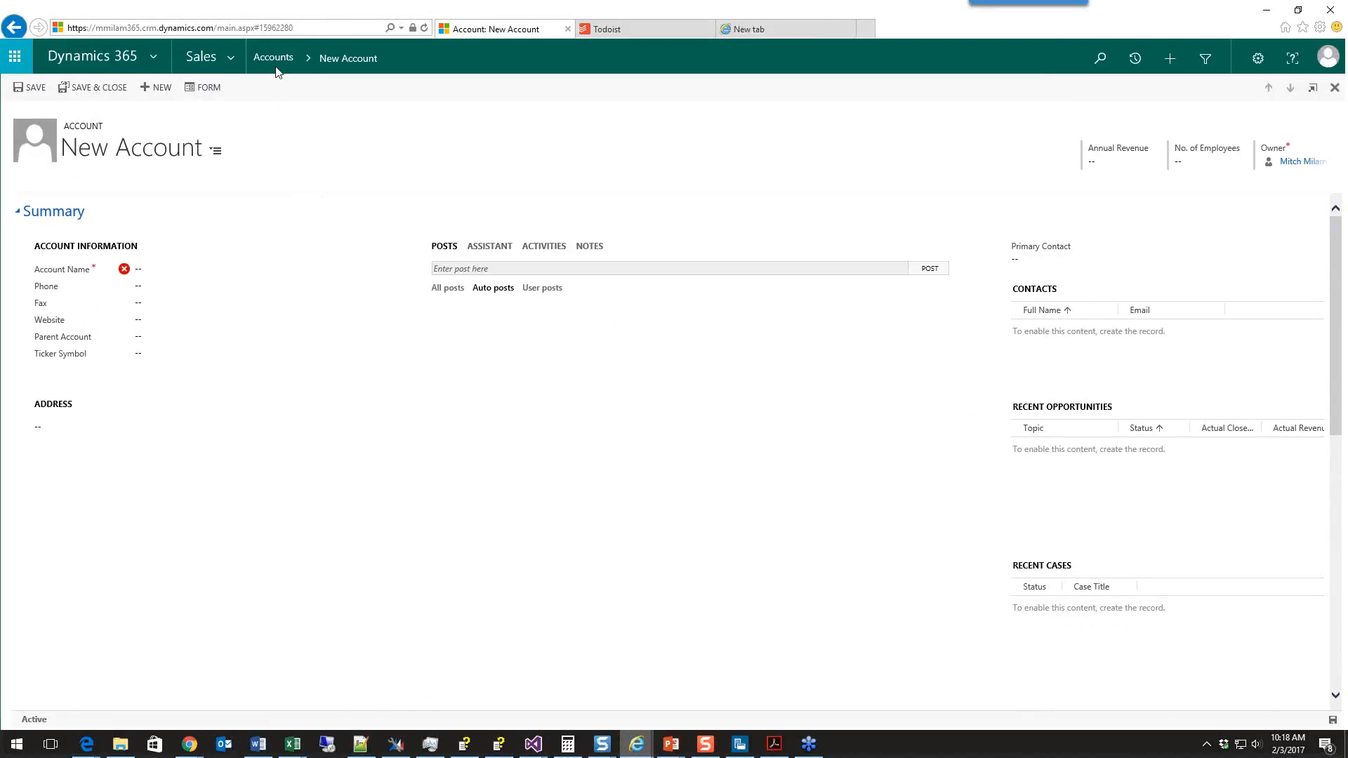
left_click(276, 64)
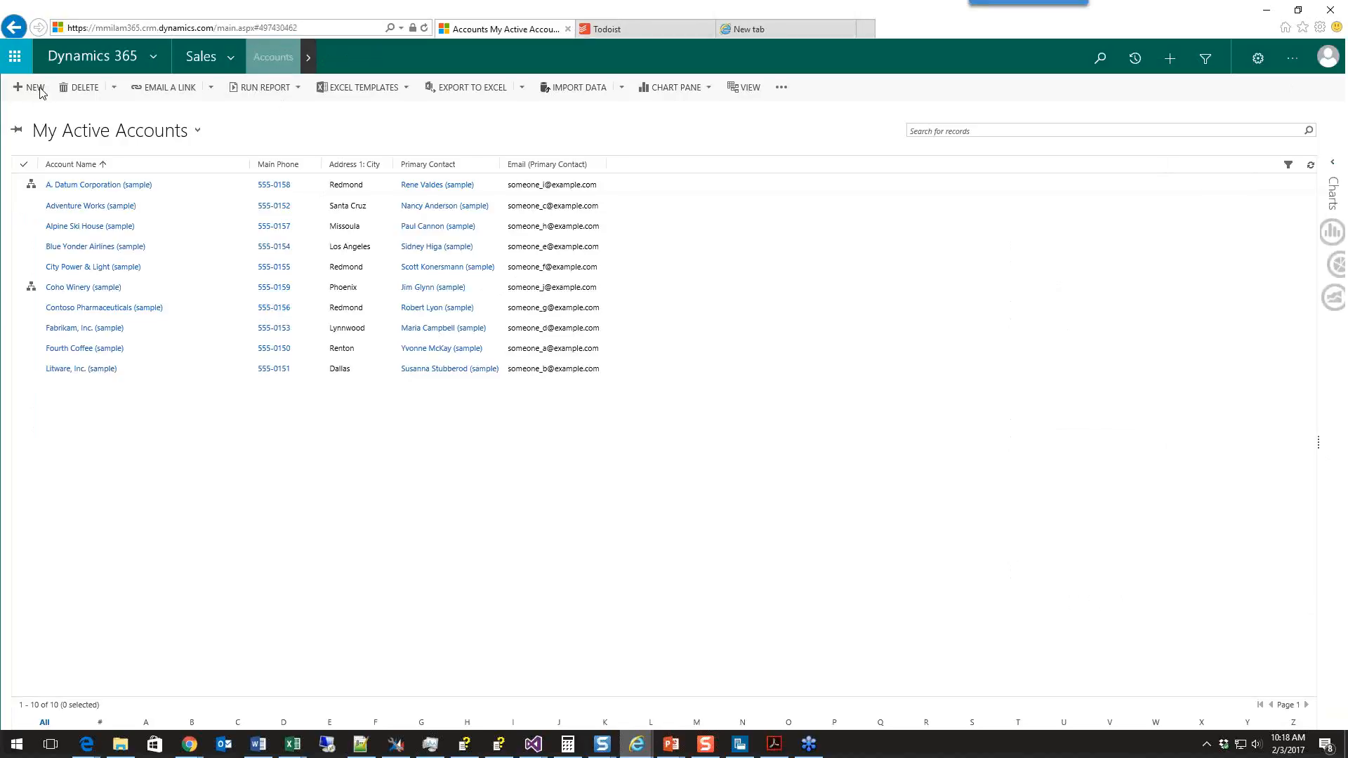
left_click(35, 87)
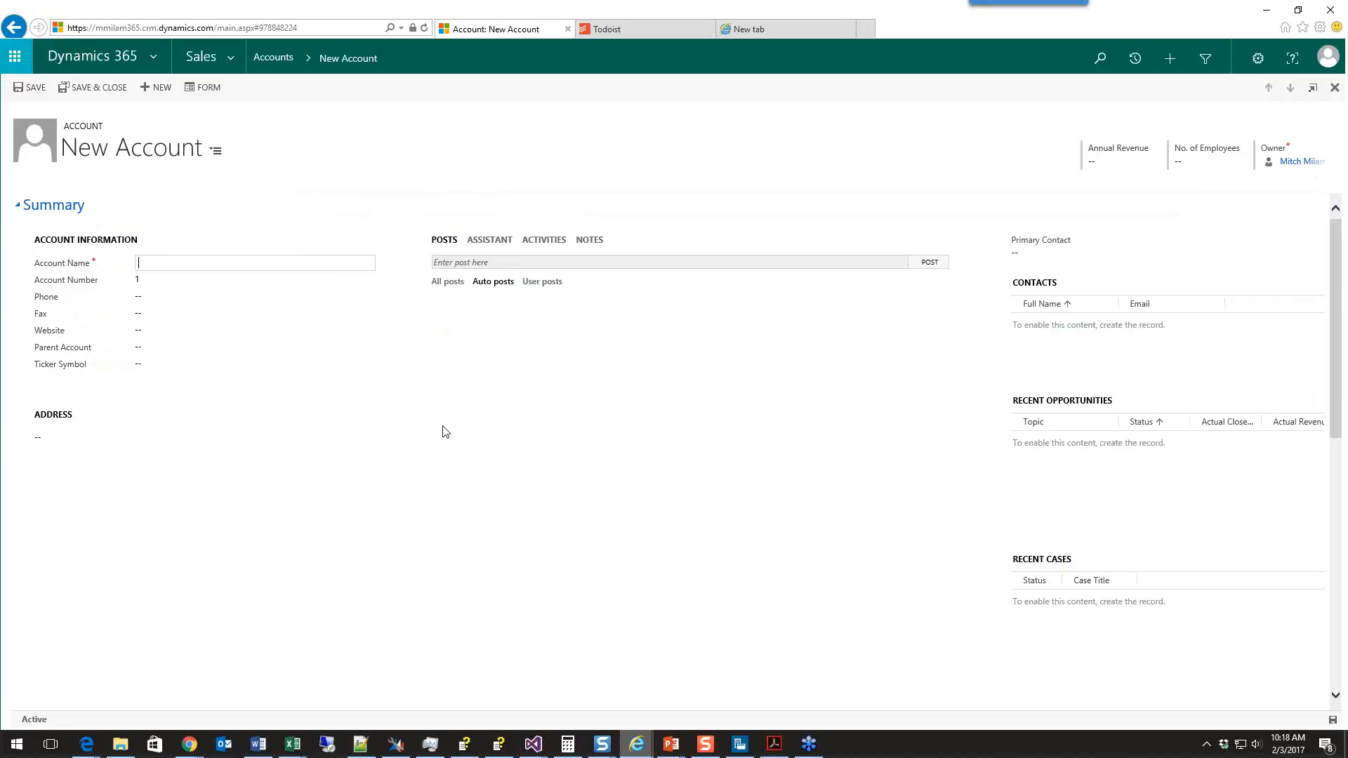
Switch to the Set Account Number Value business rule and deactivate it, confirming the deactivation
mouse_move(639, 743)
left_click(695, 705)
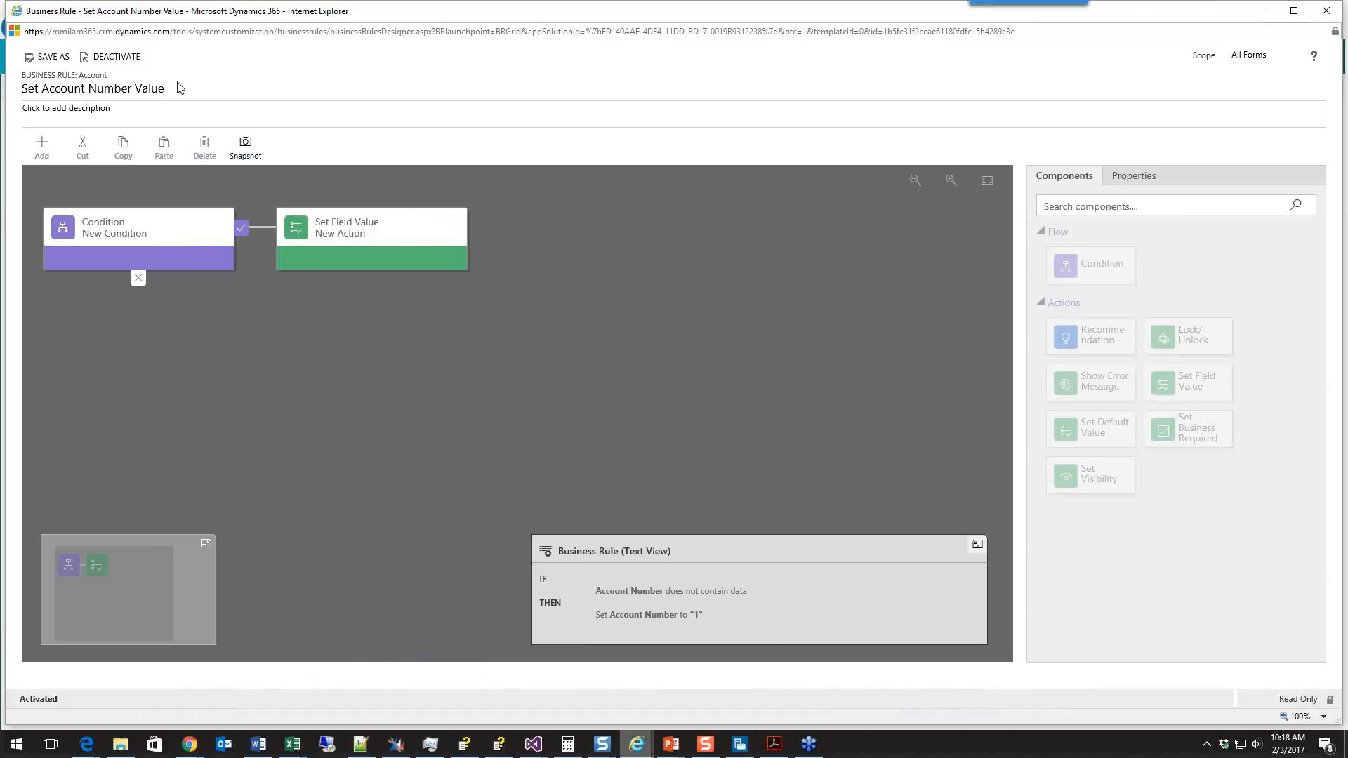
left_click(116, 57)
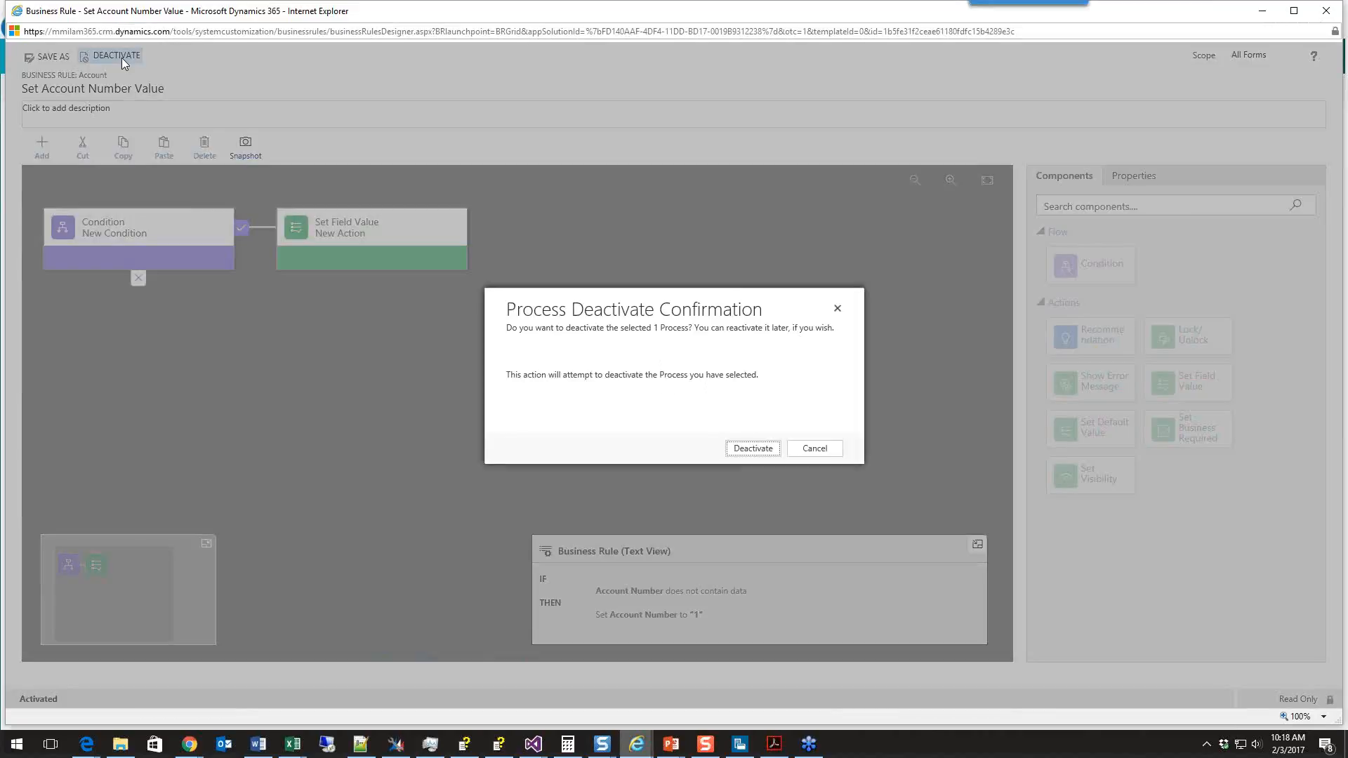
left_click(760, 450)
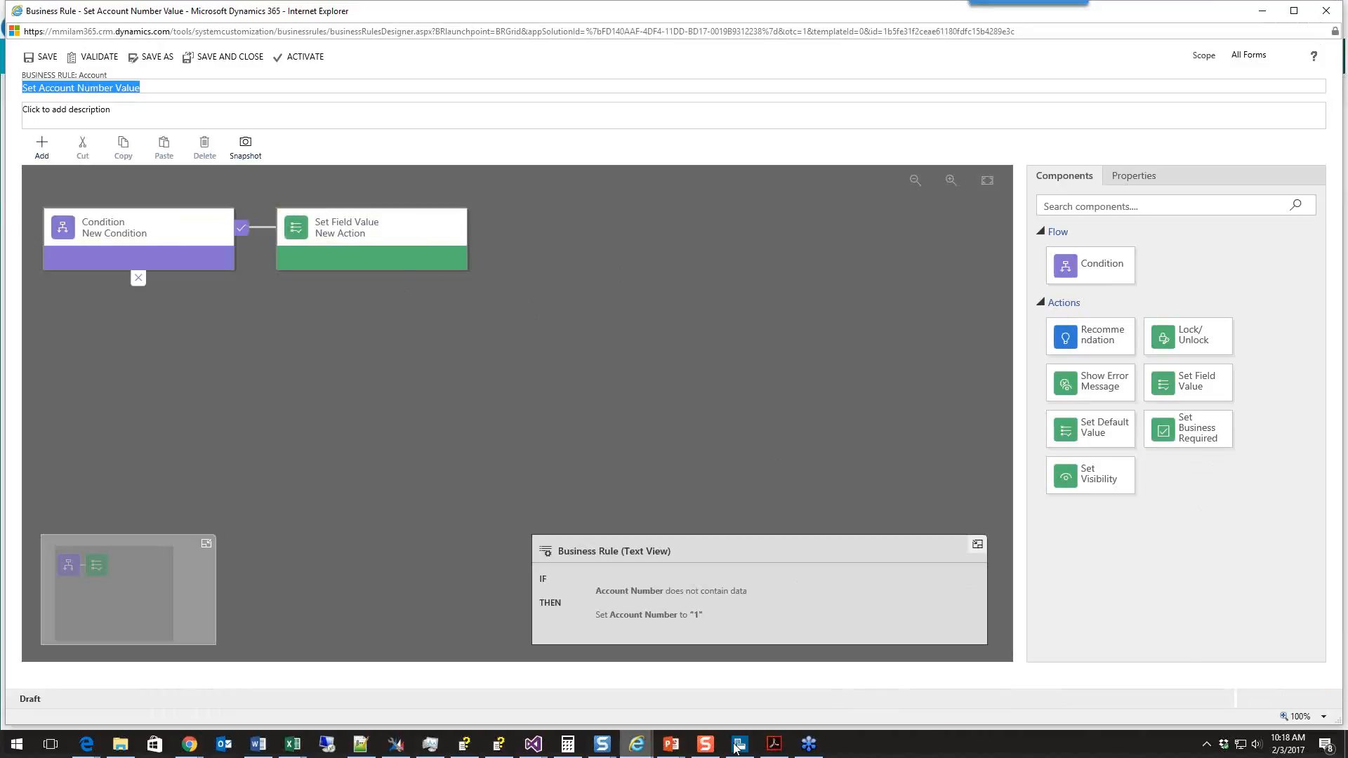
Go back to the New Account record and examine the Account Name and Account Number fields, selecting the Account Number content
left_click(636, 744)
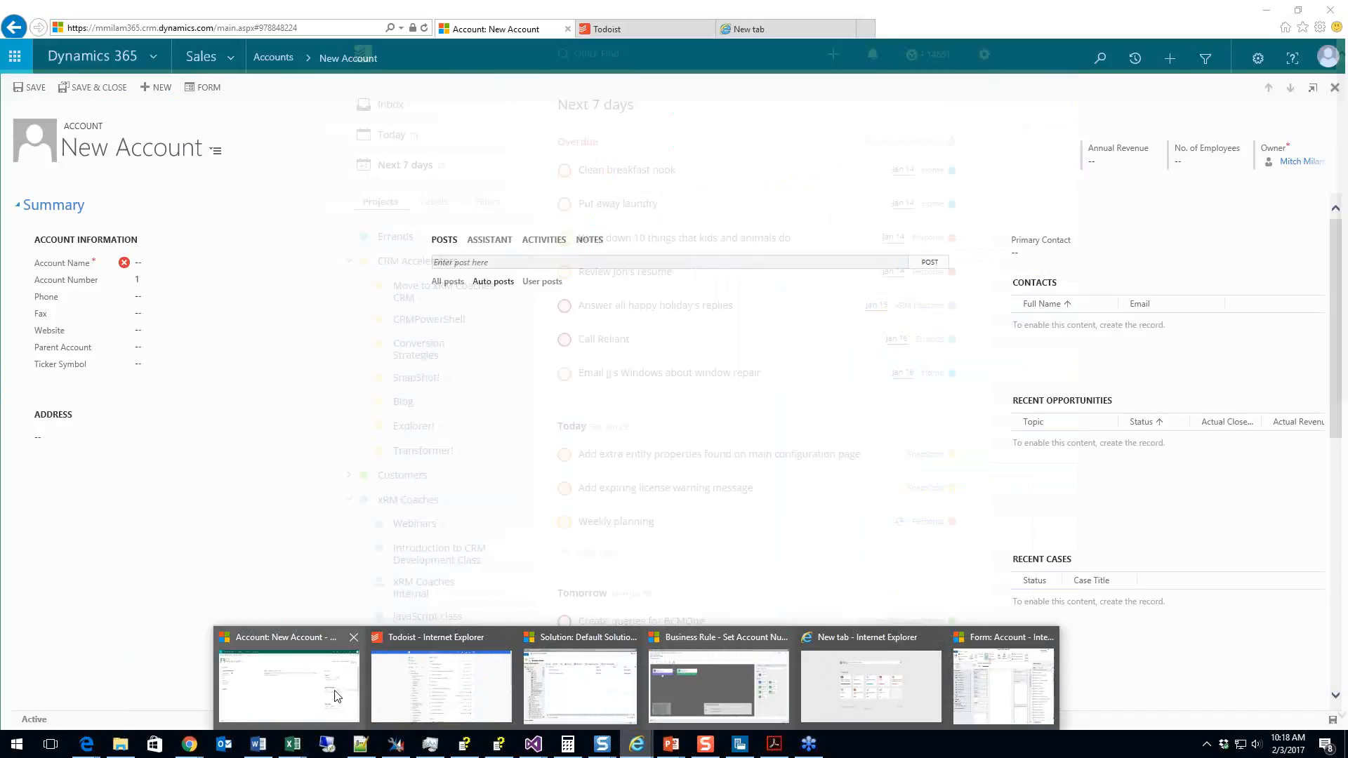
left_click(288, 686)
left_click(263, 267)
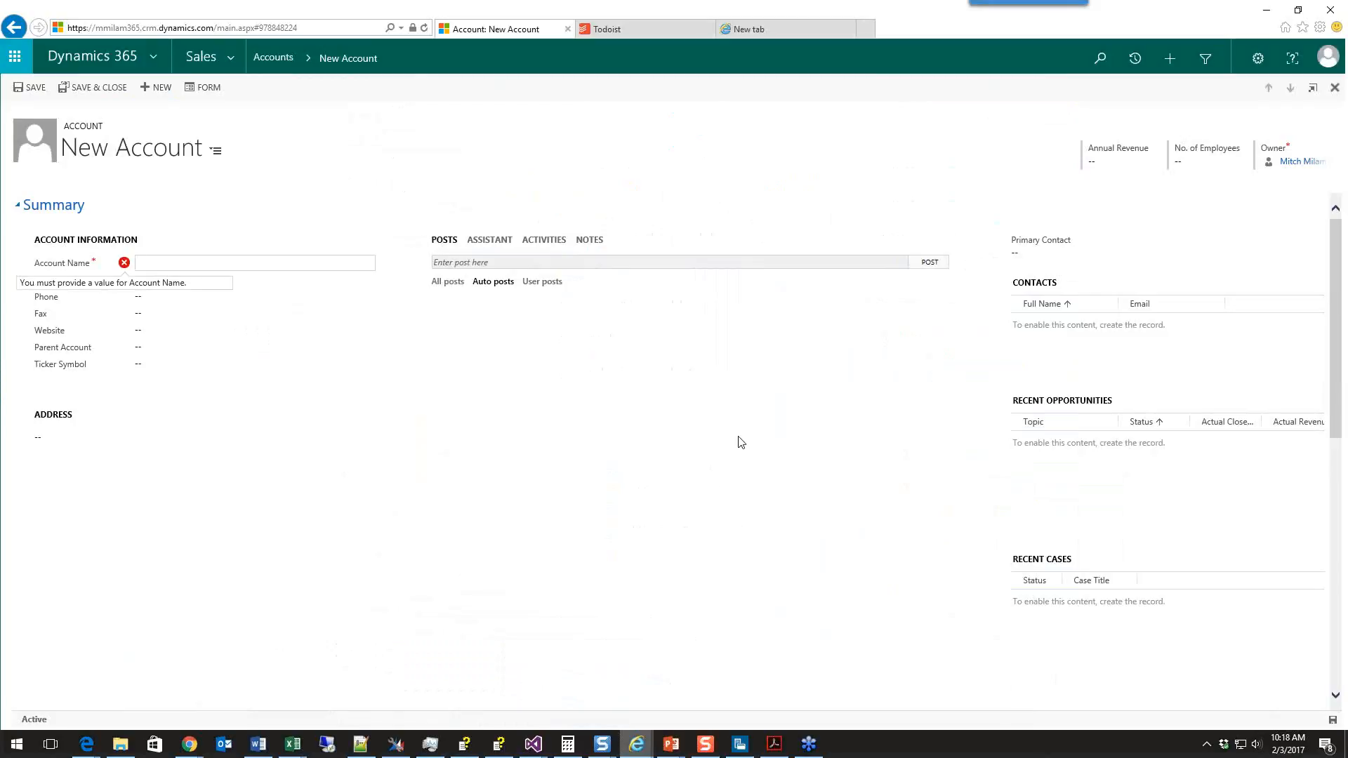
left_click(240, 286)
type("1")
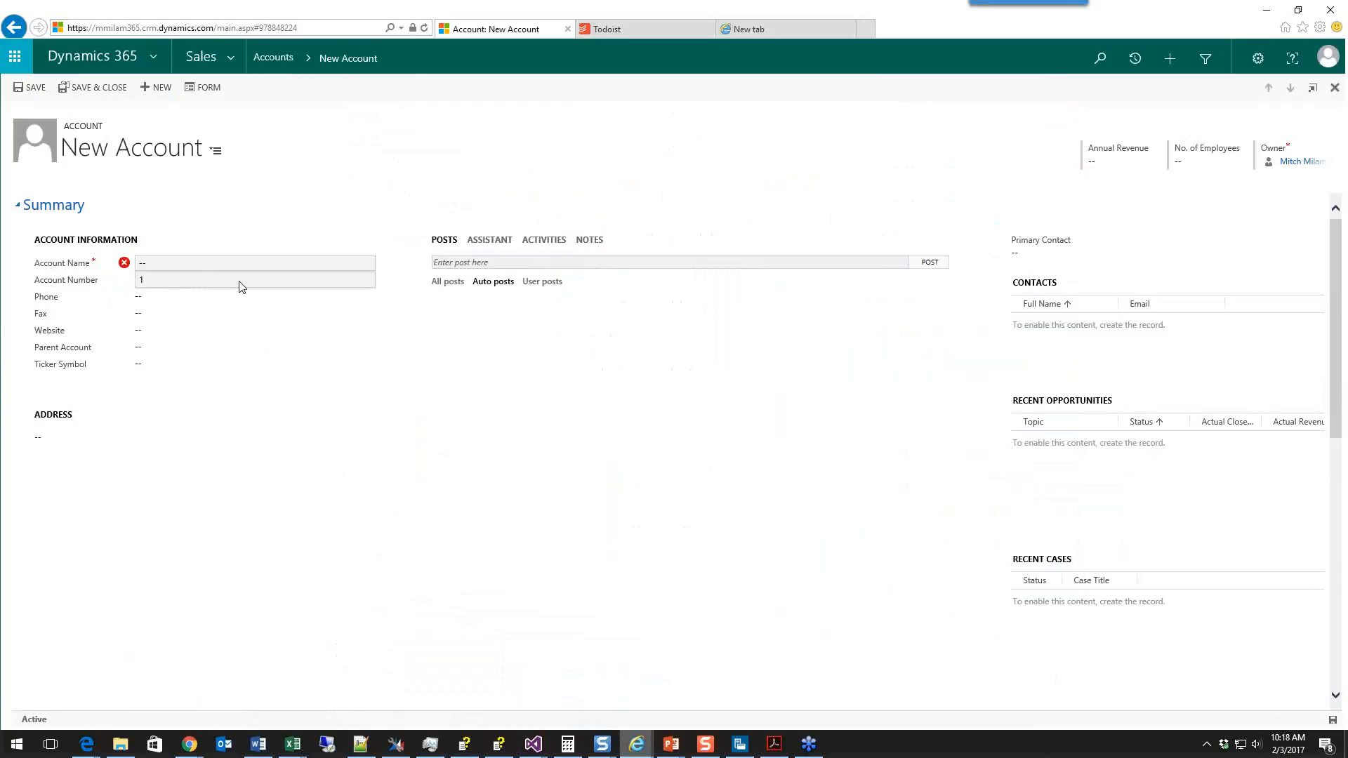
left_click(241, 286)
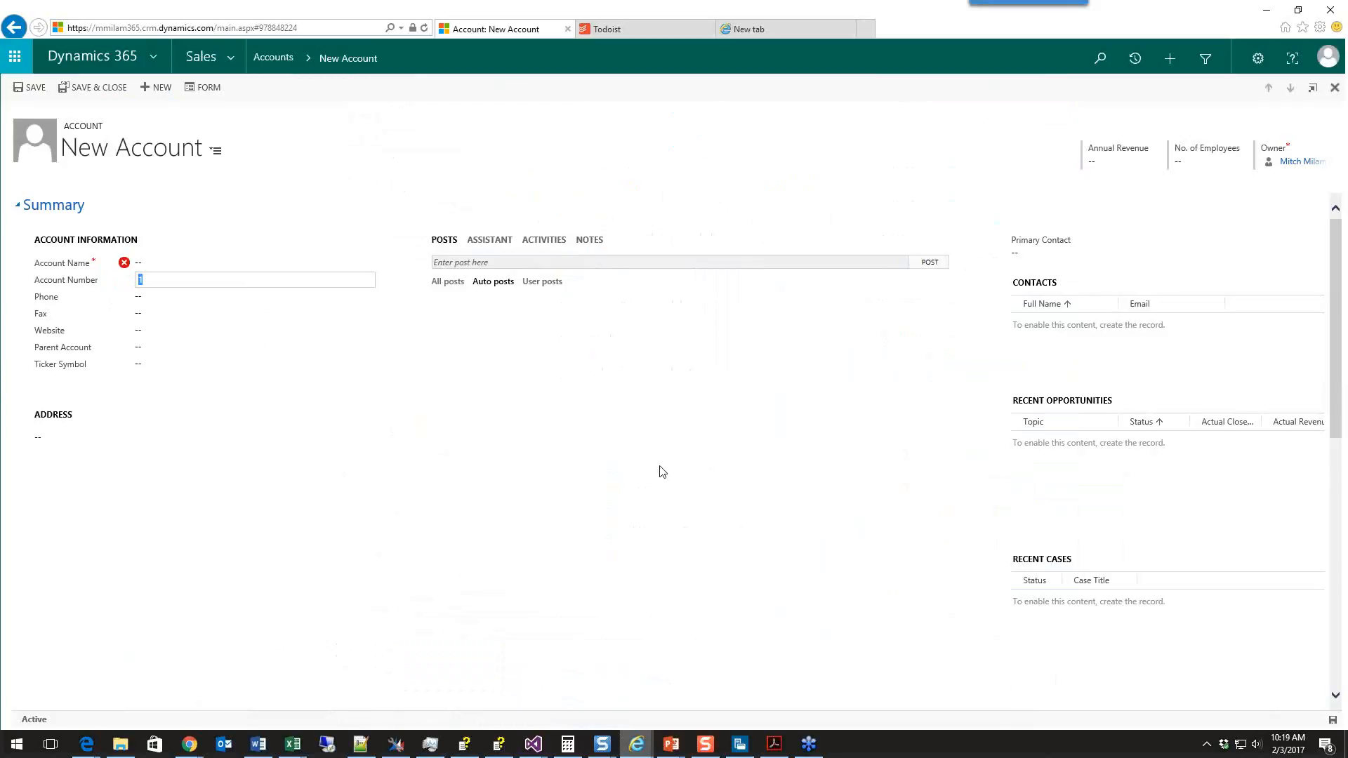
Return to the Set Account Number Value business rule and close its designer window
mouse_move(637, 744)
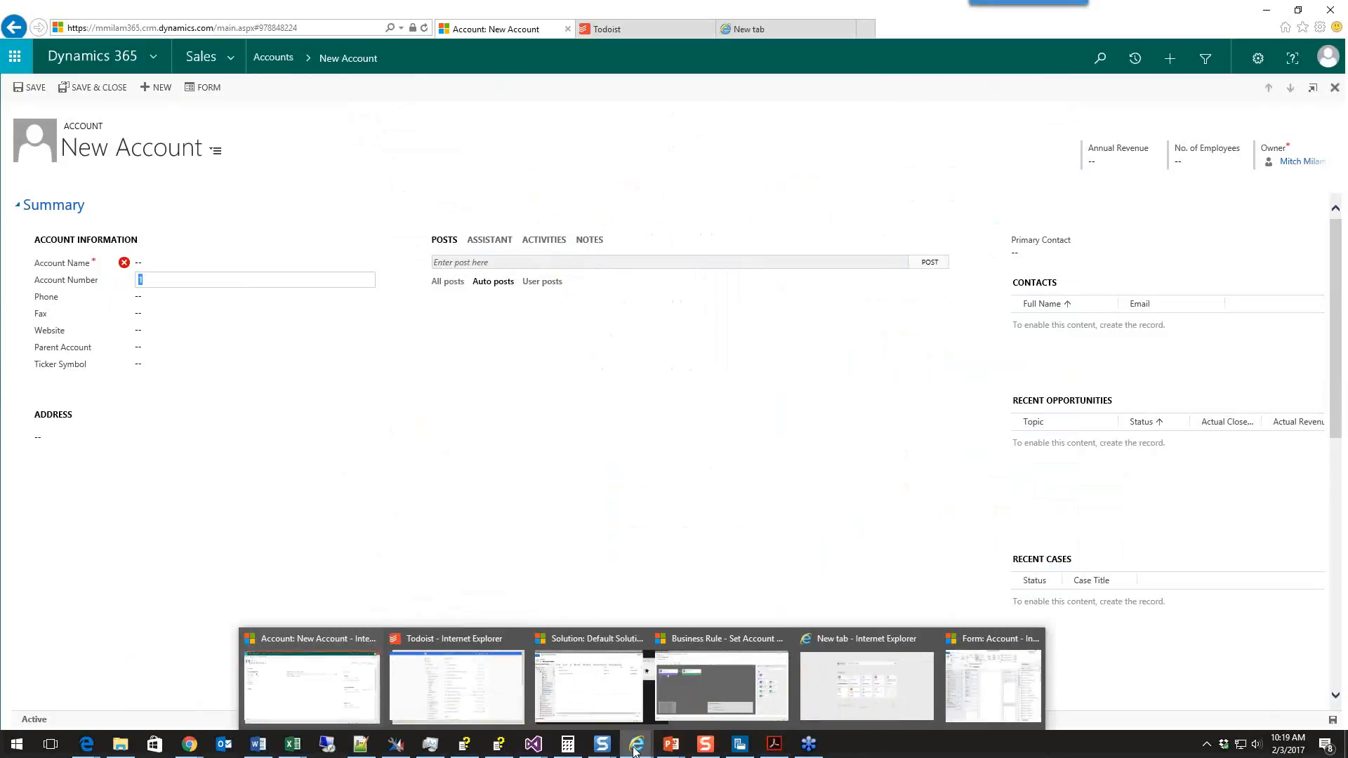
left_click(718, 698)
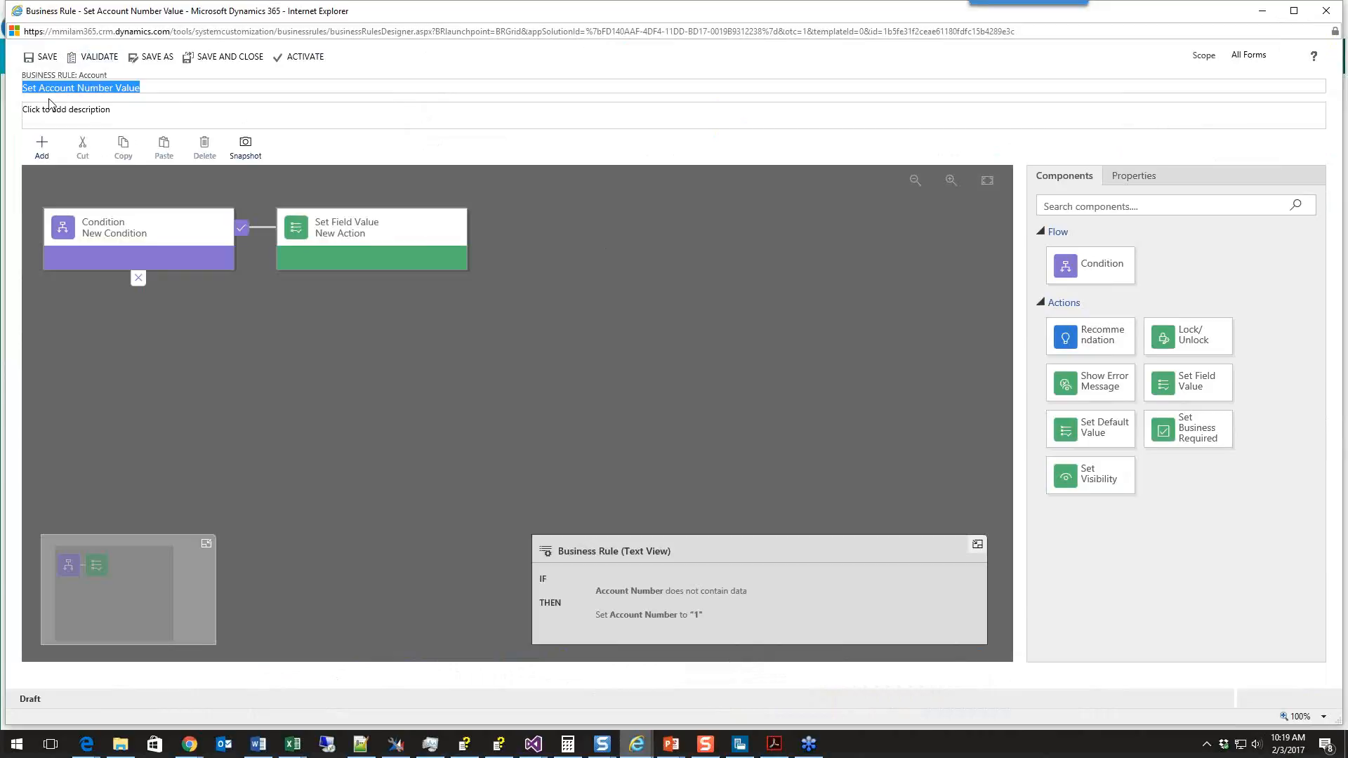
left_click(1337, 19)
Create a new Account business rule from the Default Solution's Business Rules list and open its condition's properties
mouse_move(637, 744)
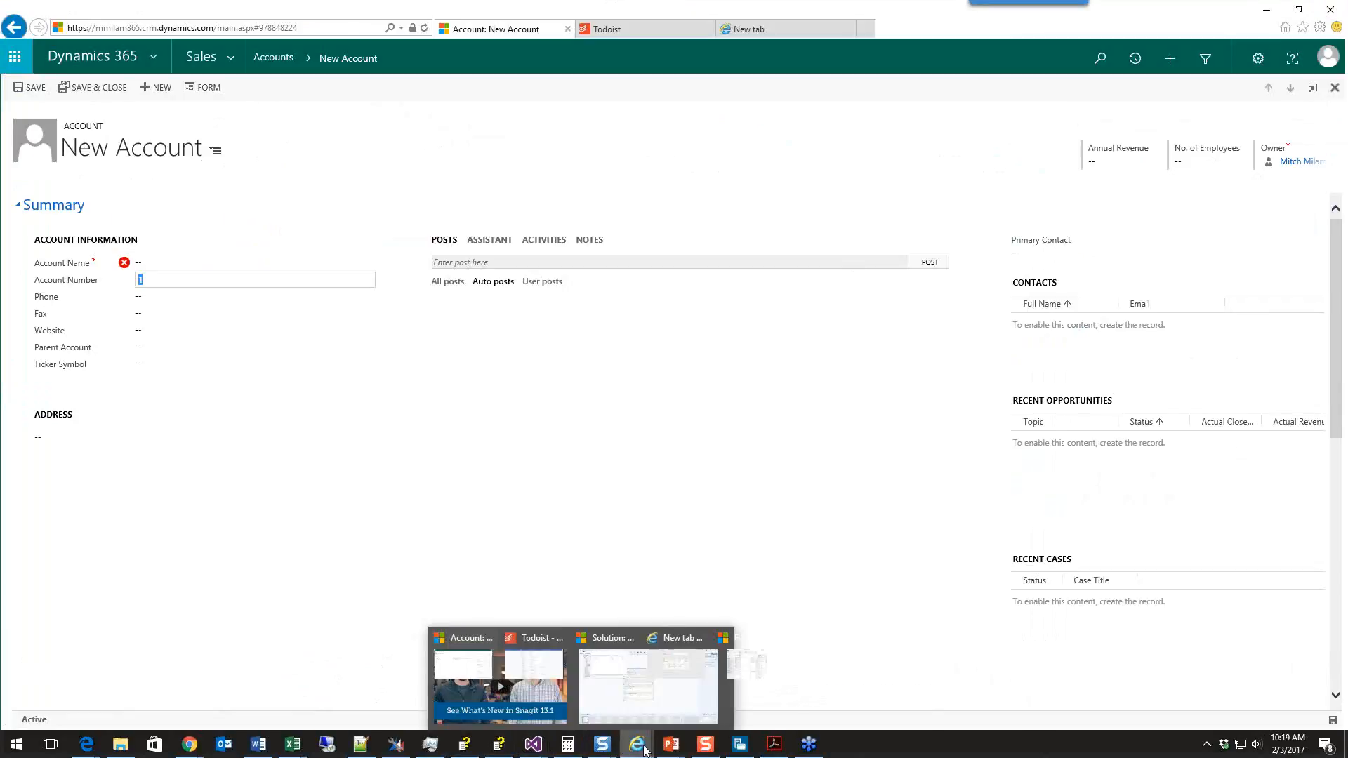
left_click(702, 691)
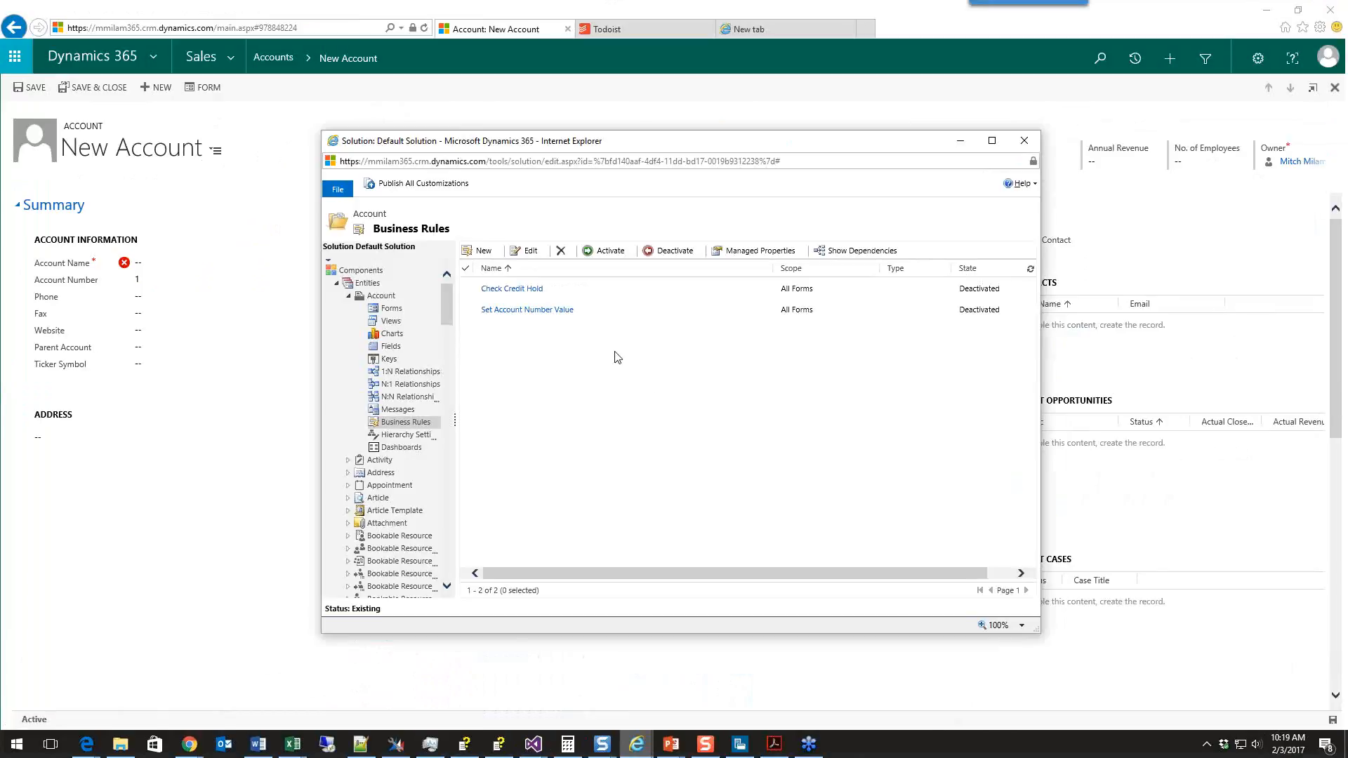
left_click(482, 254)
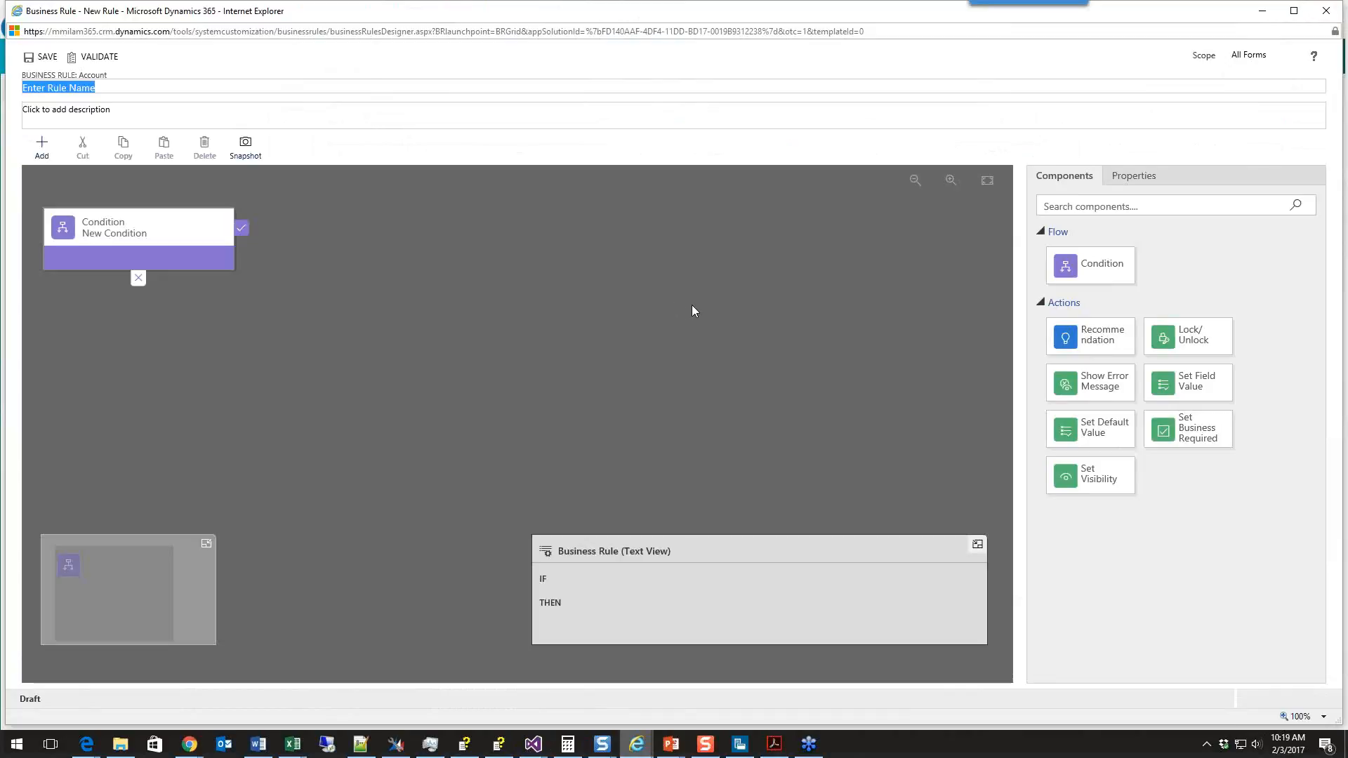
left_click(186, 232)
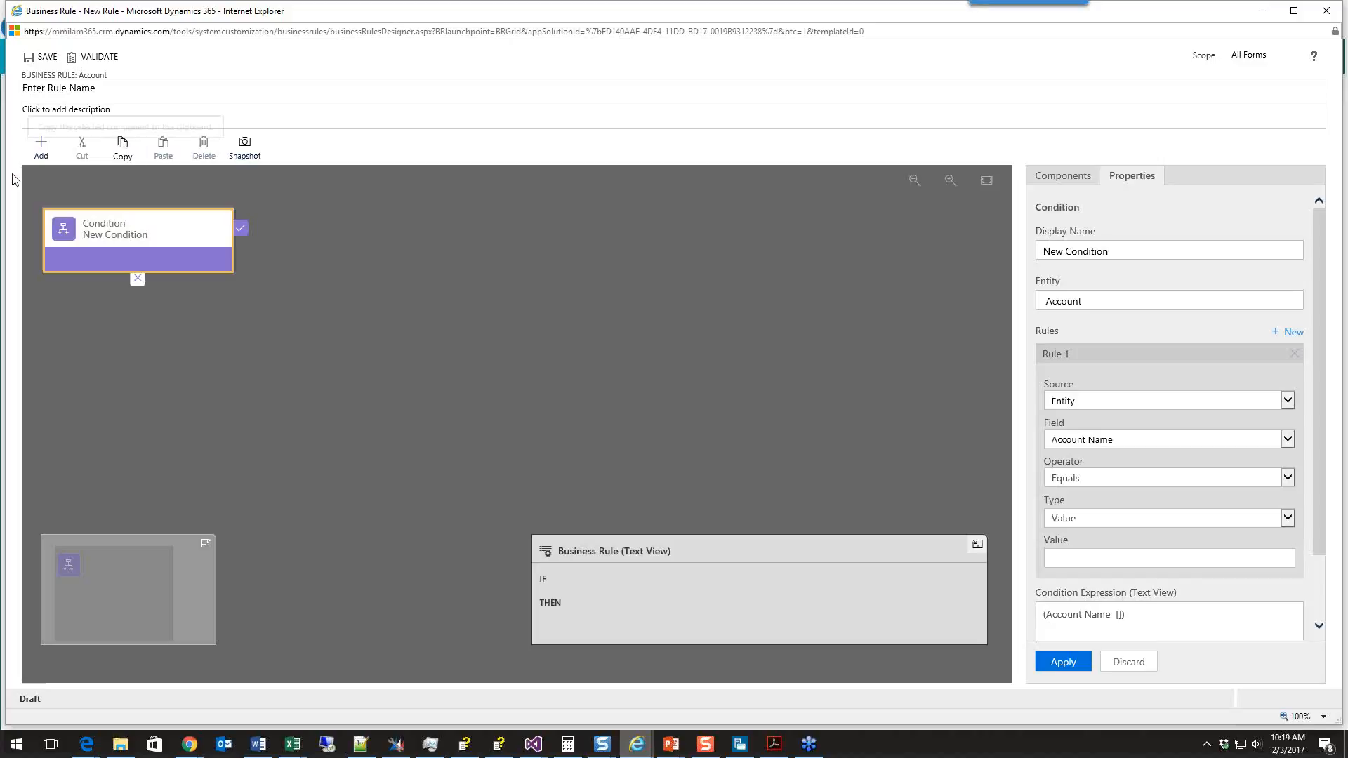
Add a Show Error Message action to the false branch of the new condition
left_click(40, 150)
left_click(40, 149)
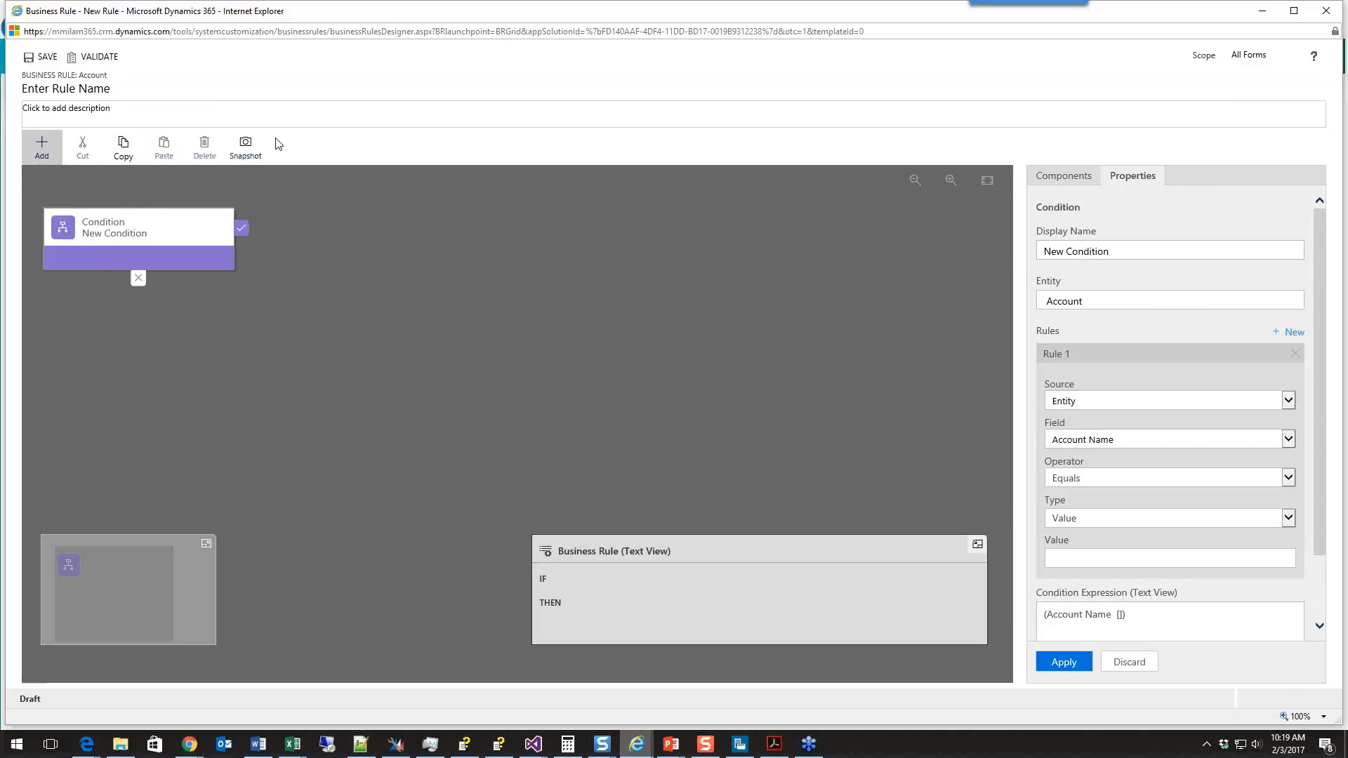
left_click(41, 146)
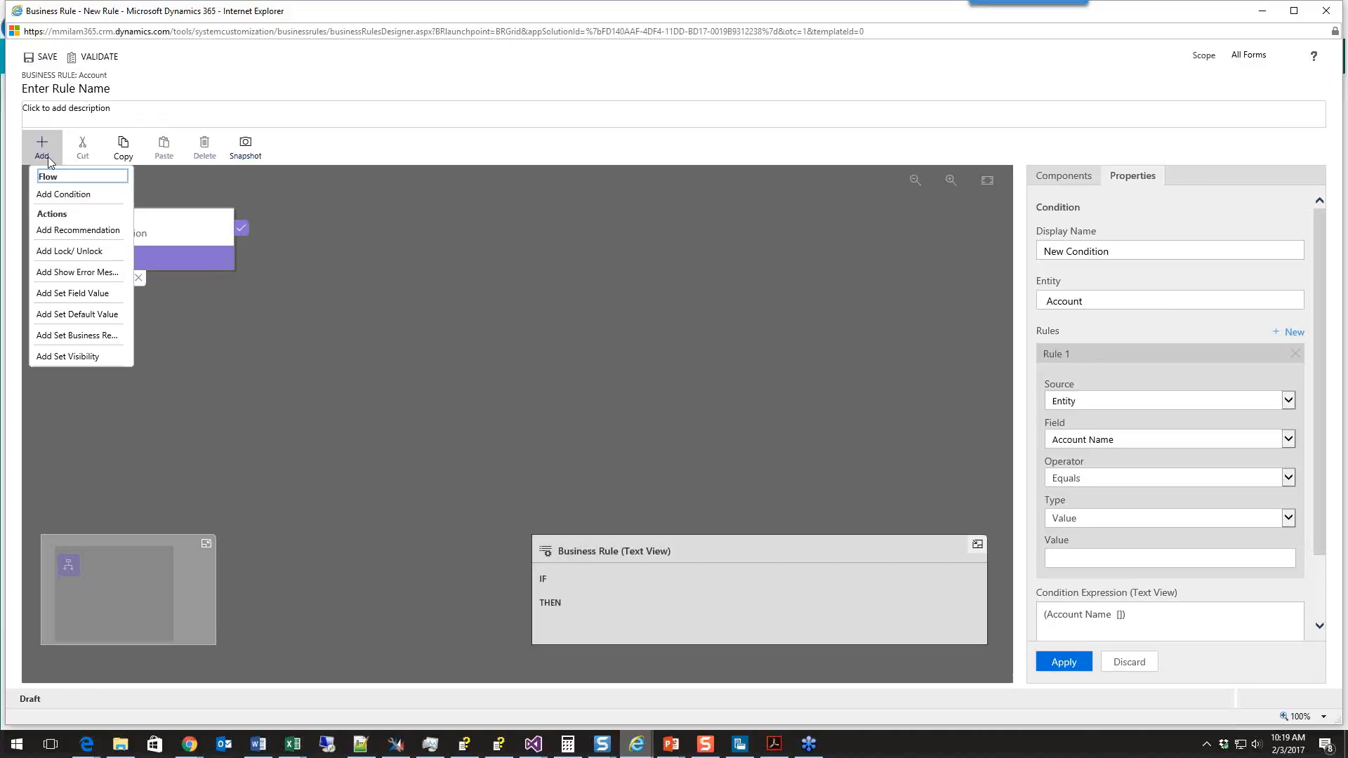
left_click(167, 171)
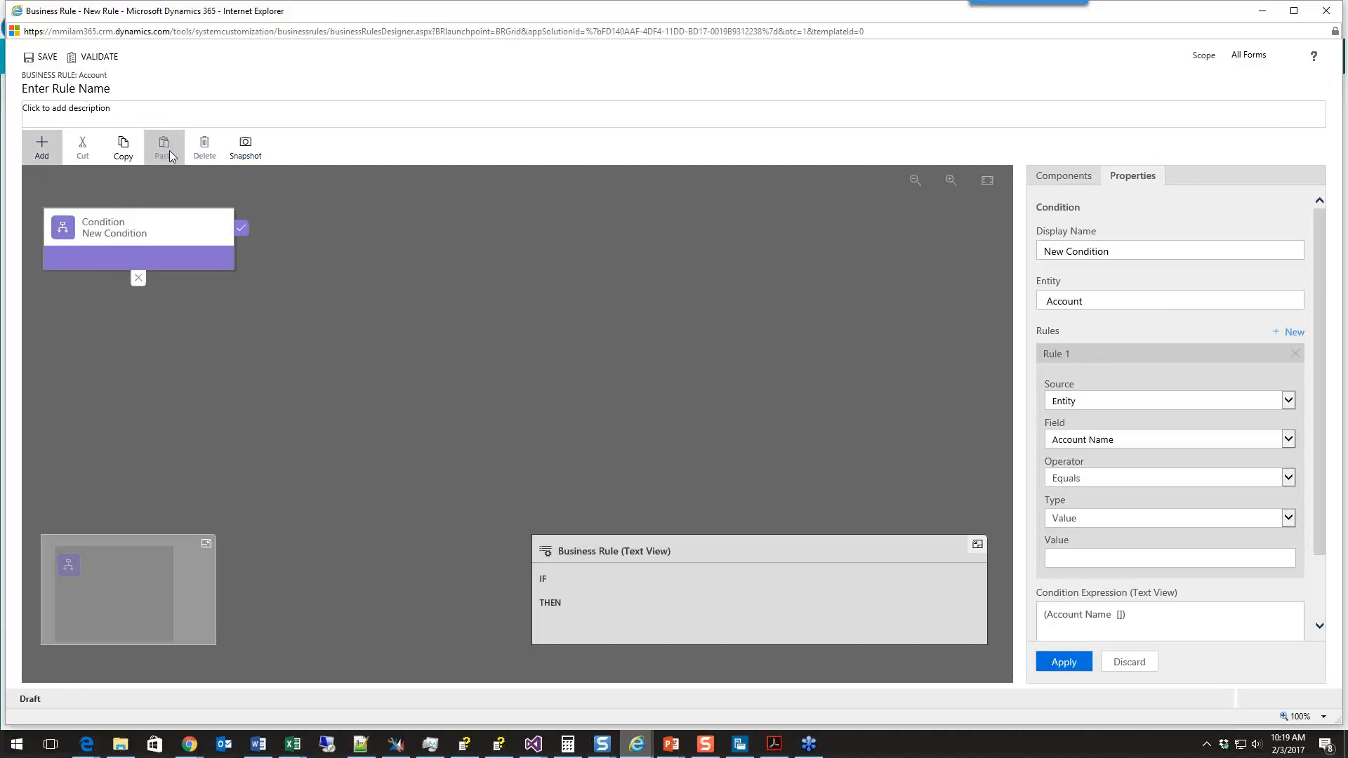
left_click(42, 148)
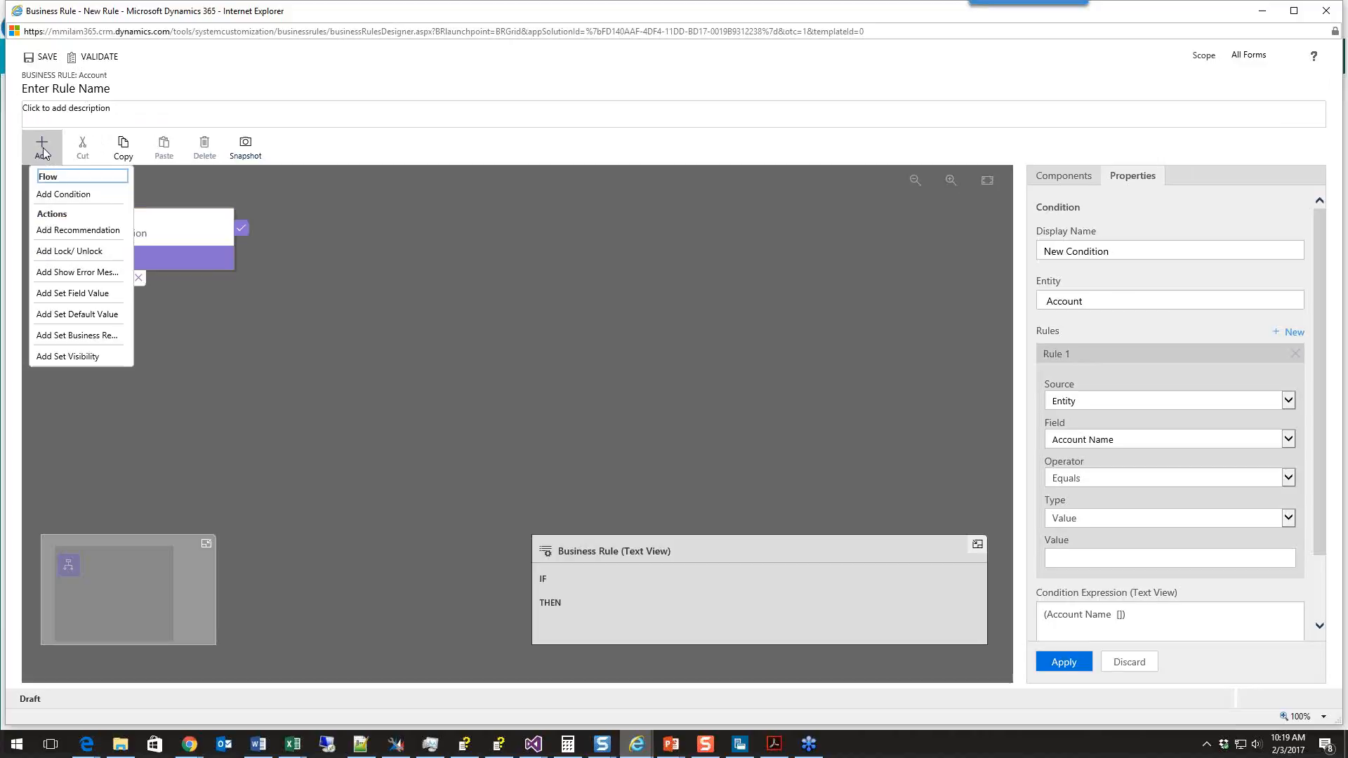
left_click(105, 273)
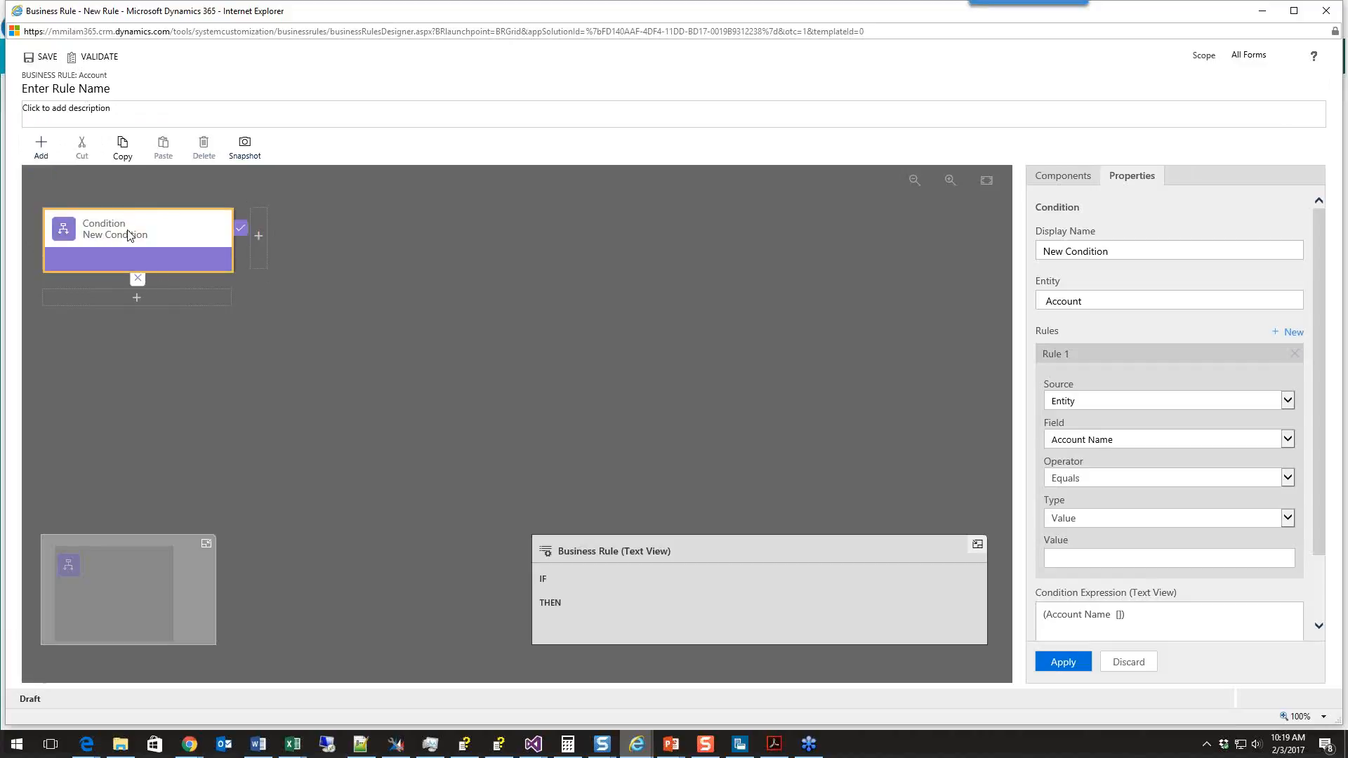
left_click(137, 298)
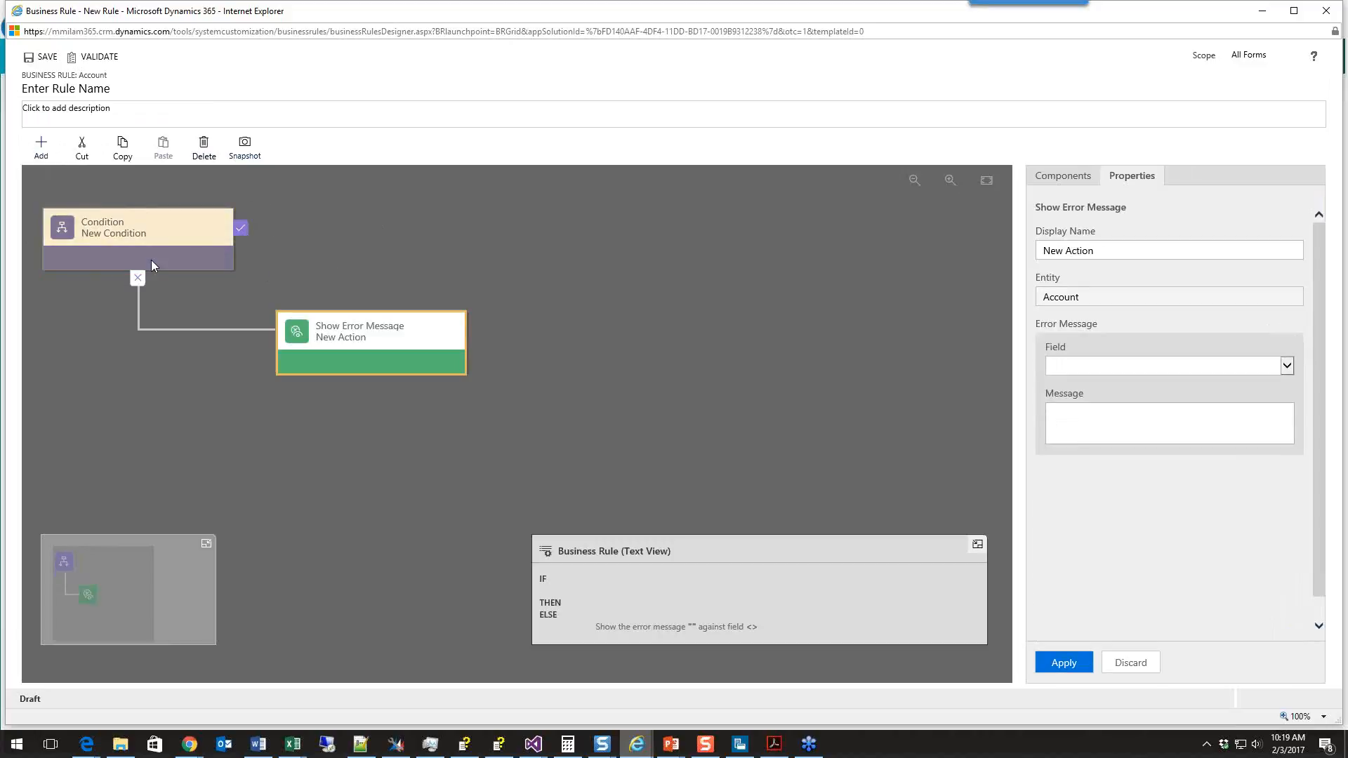
Set the condition to Credit Limit Is less than or equal to the value 10,000 and apply it
left_click(139, 239)
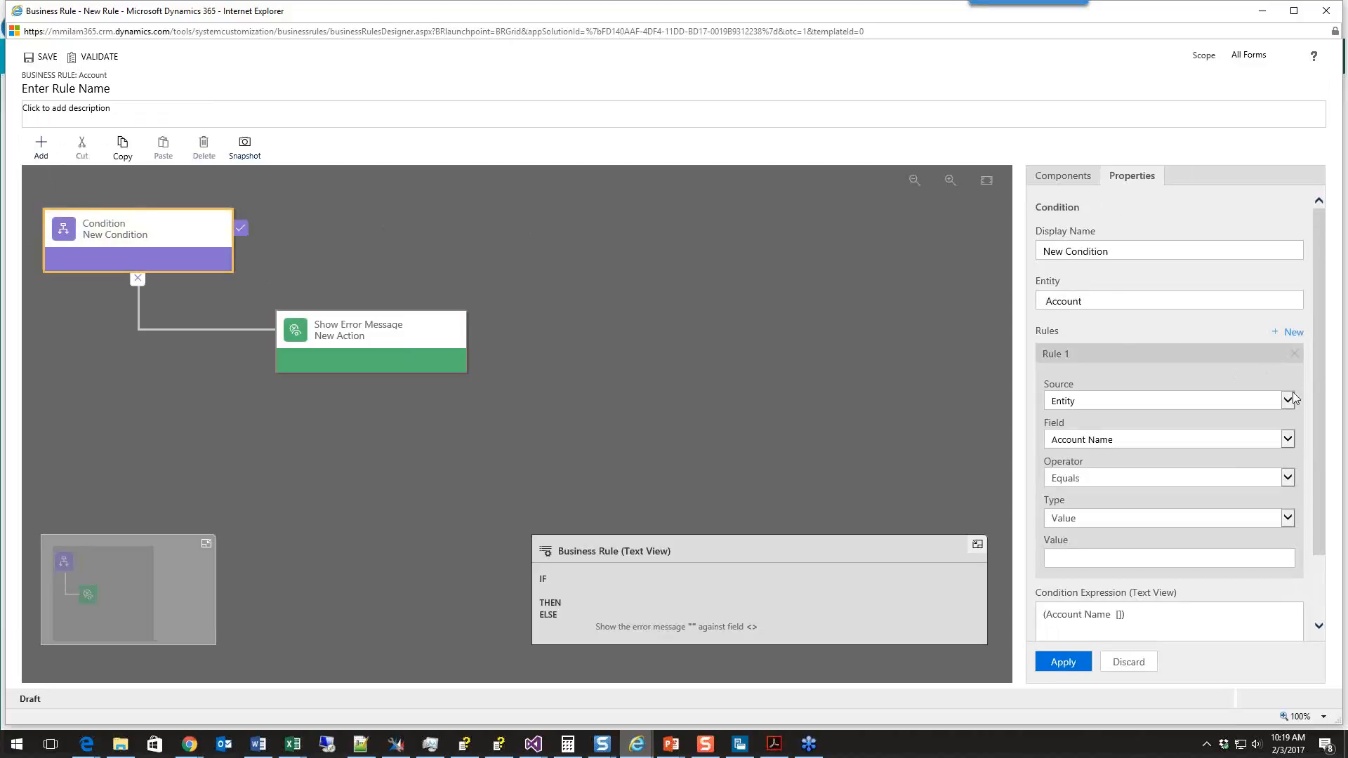
left_click(1289, 439)
left_click_drag(1286, 434, 1294, 567)
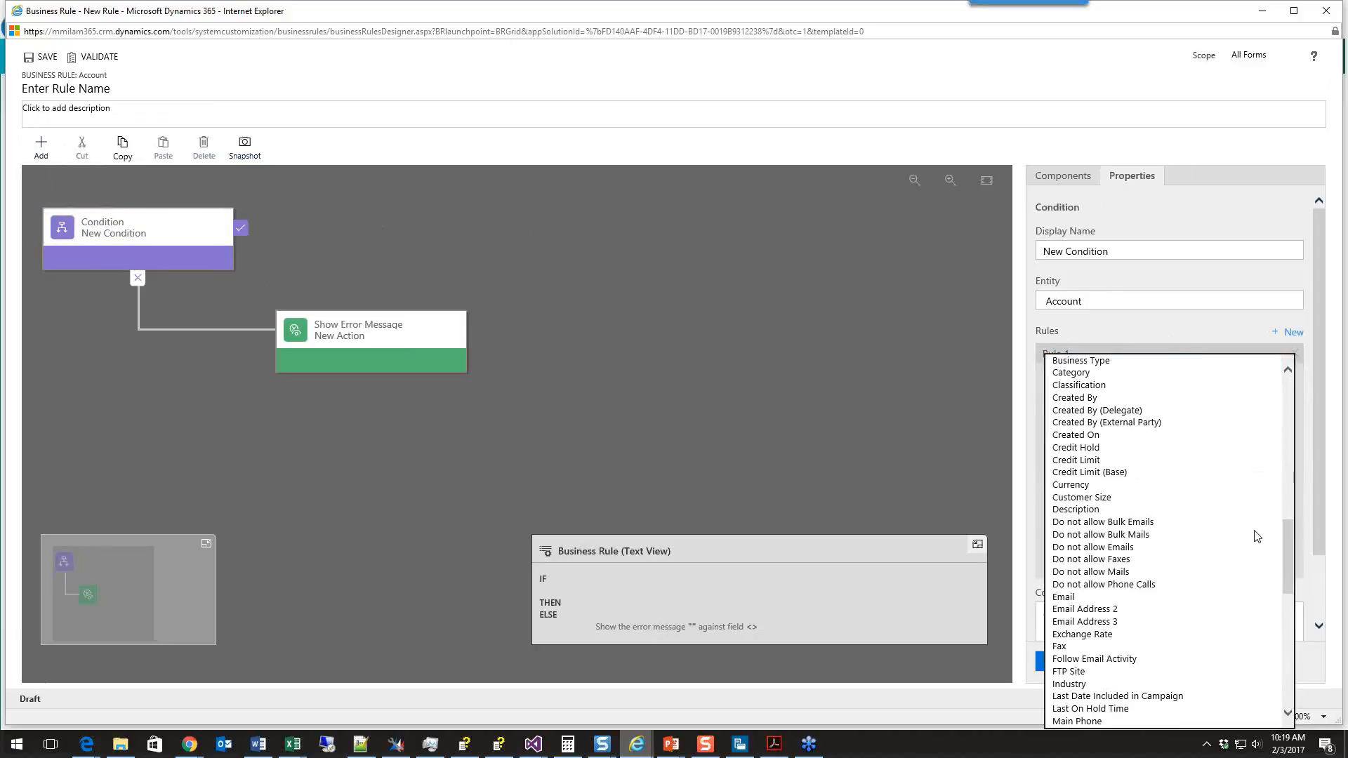
left_click(1113, 461)
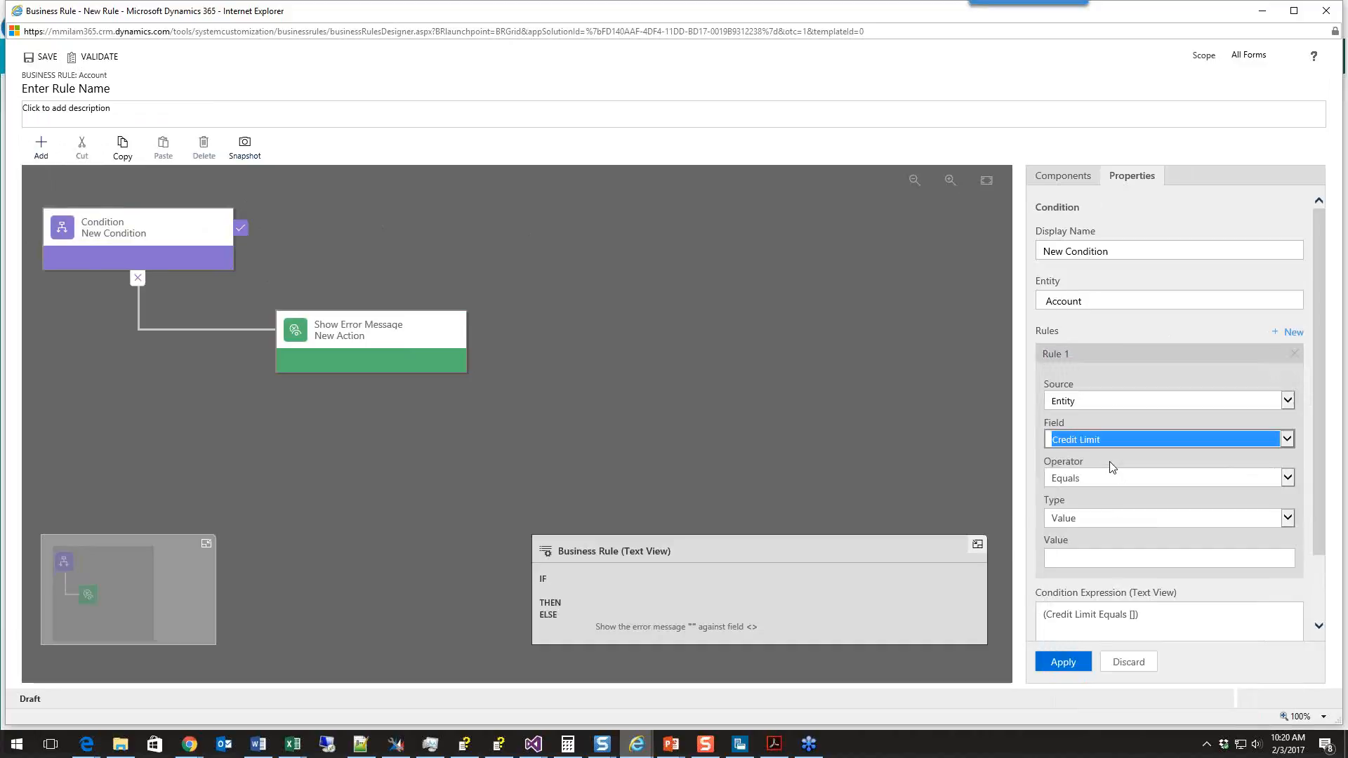
left_click(1289, 478)
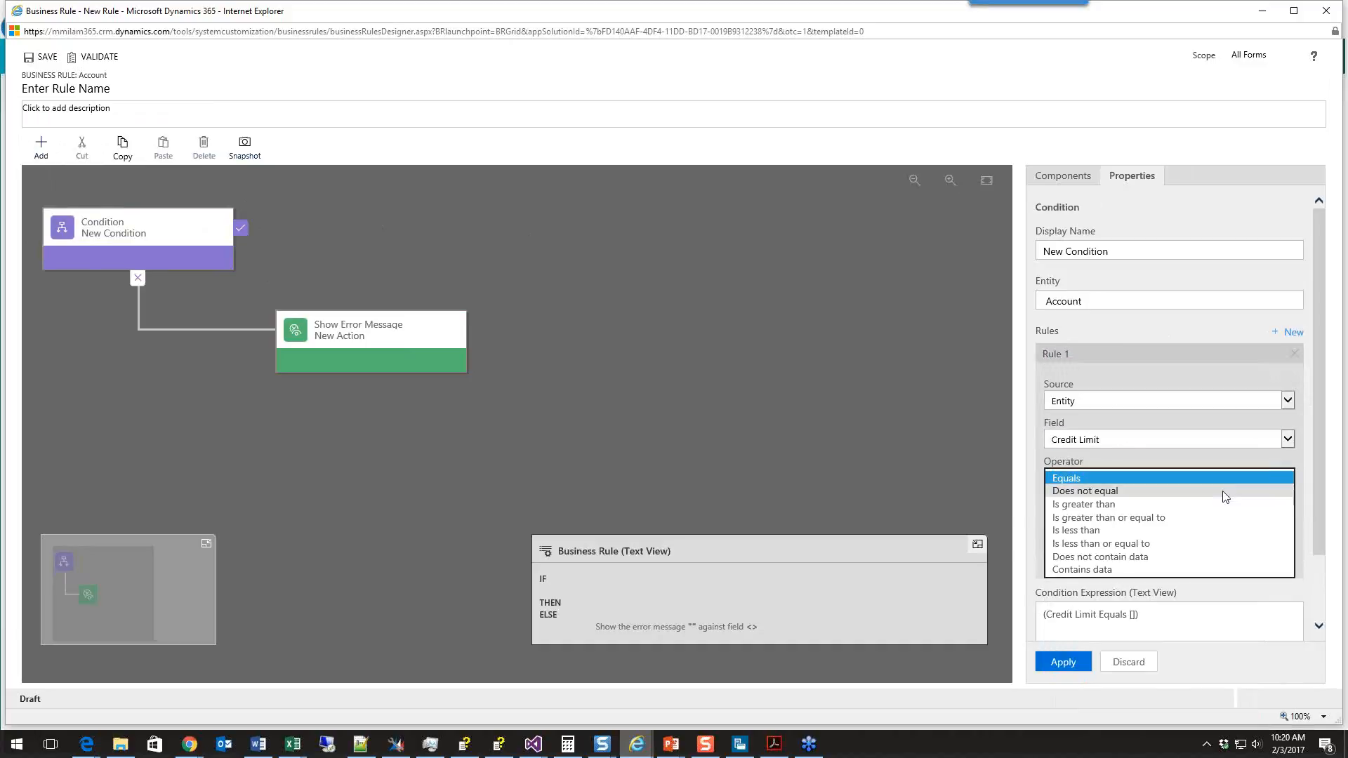
left_click(1199, 543)
left_click(1121, 562)
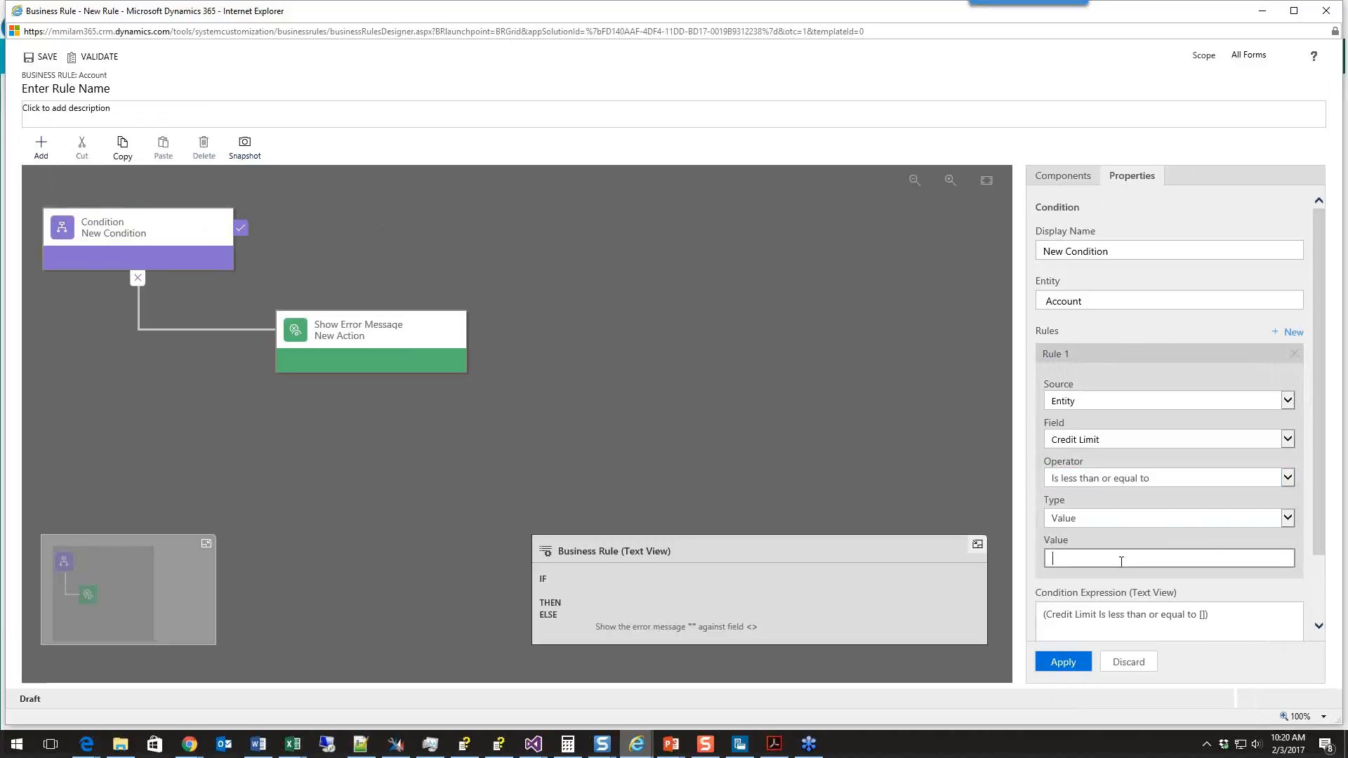
type("10,000")
left_click(1078, 671)
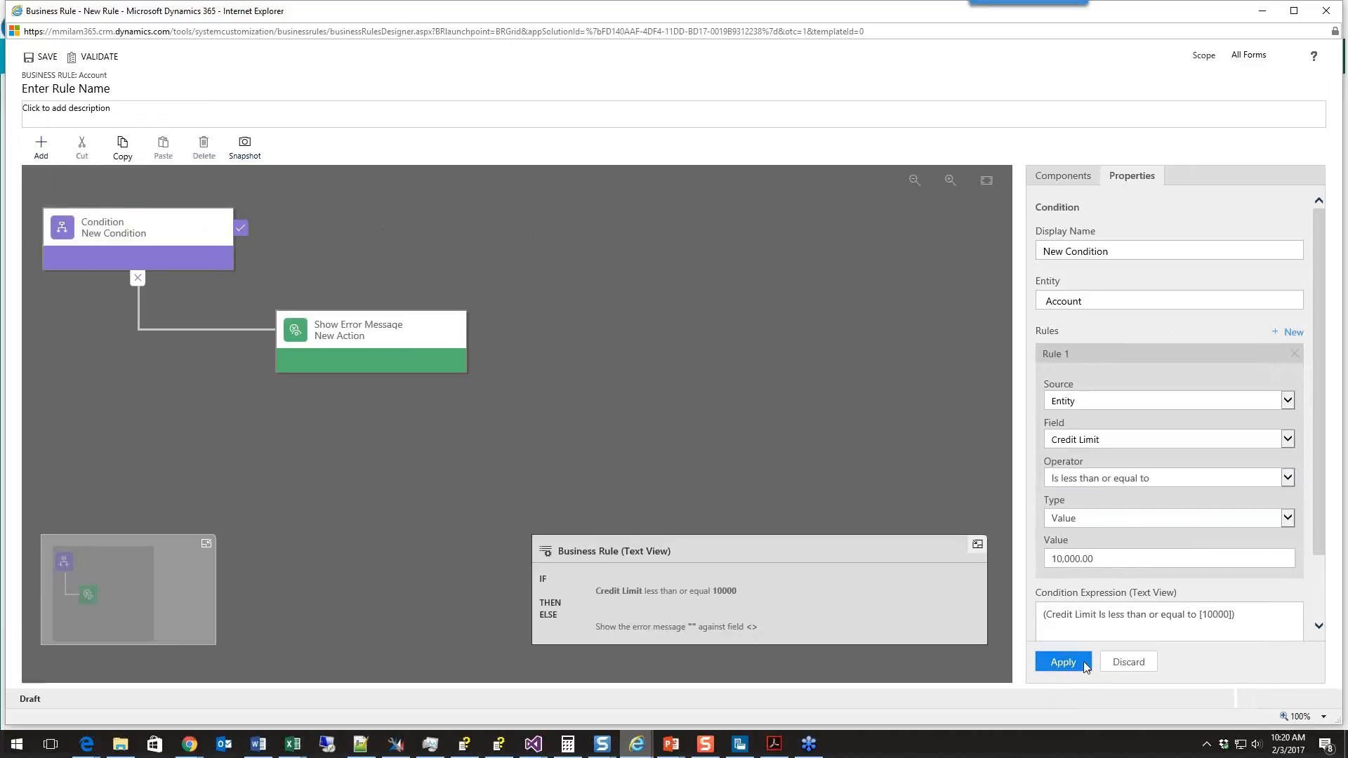
Configure the Show Error Message action on Account Name with "This account does not have a high enough credit limit" and apply it
left_click(415, 339)
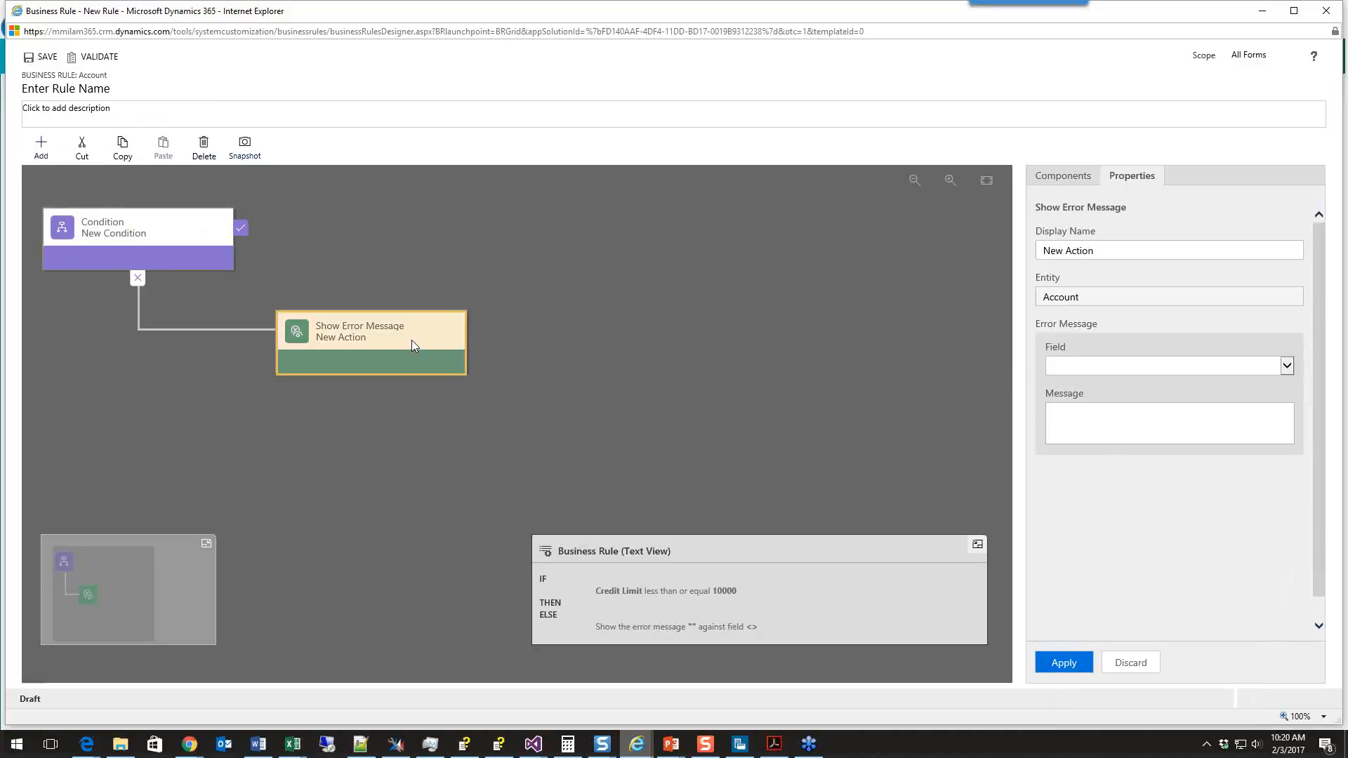
left_click(1286, 368)
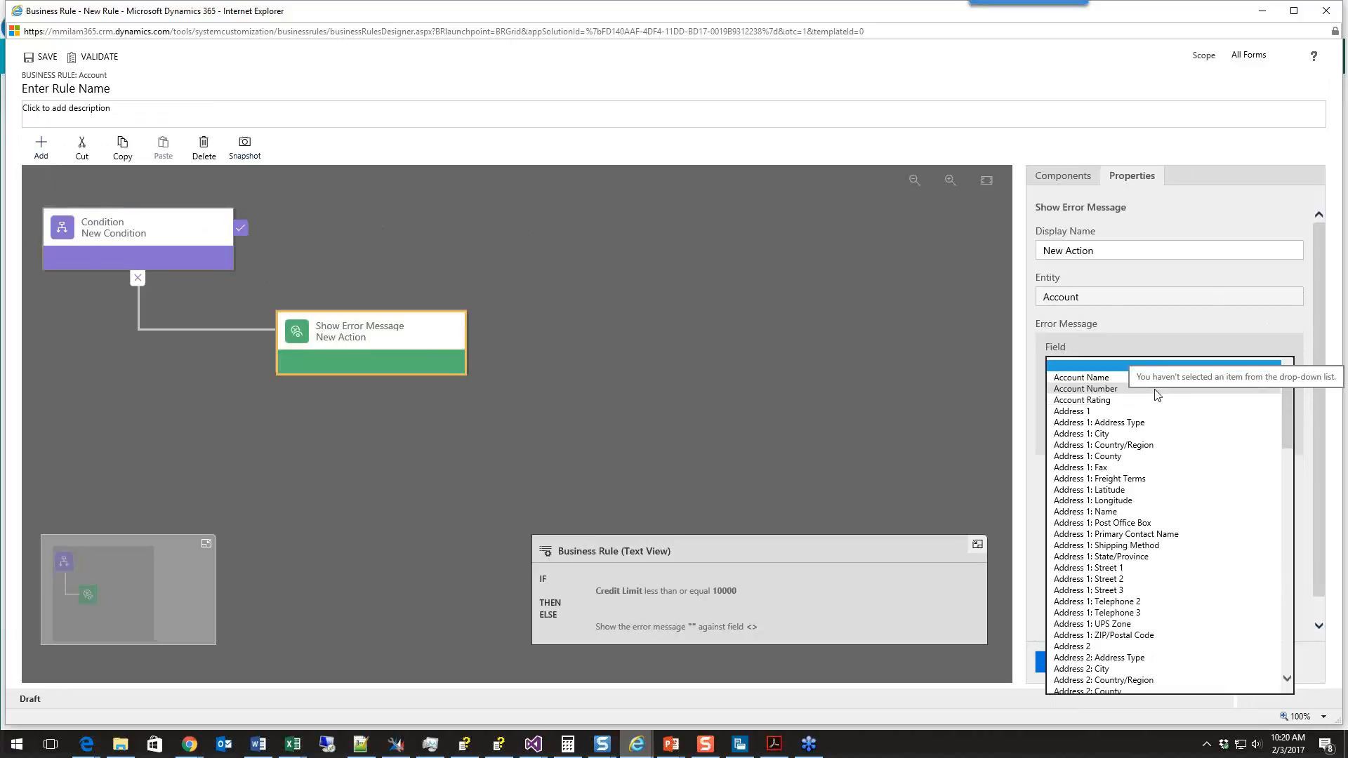
left_click(1138, 378)
left_click(1122, 425)
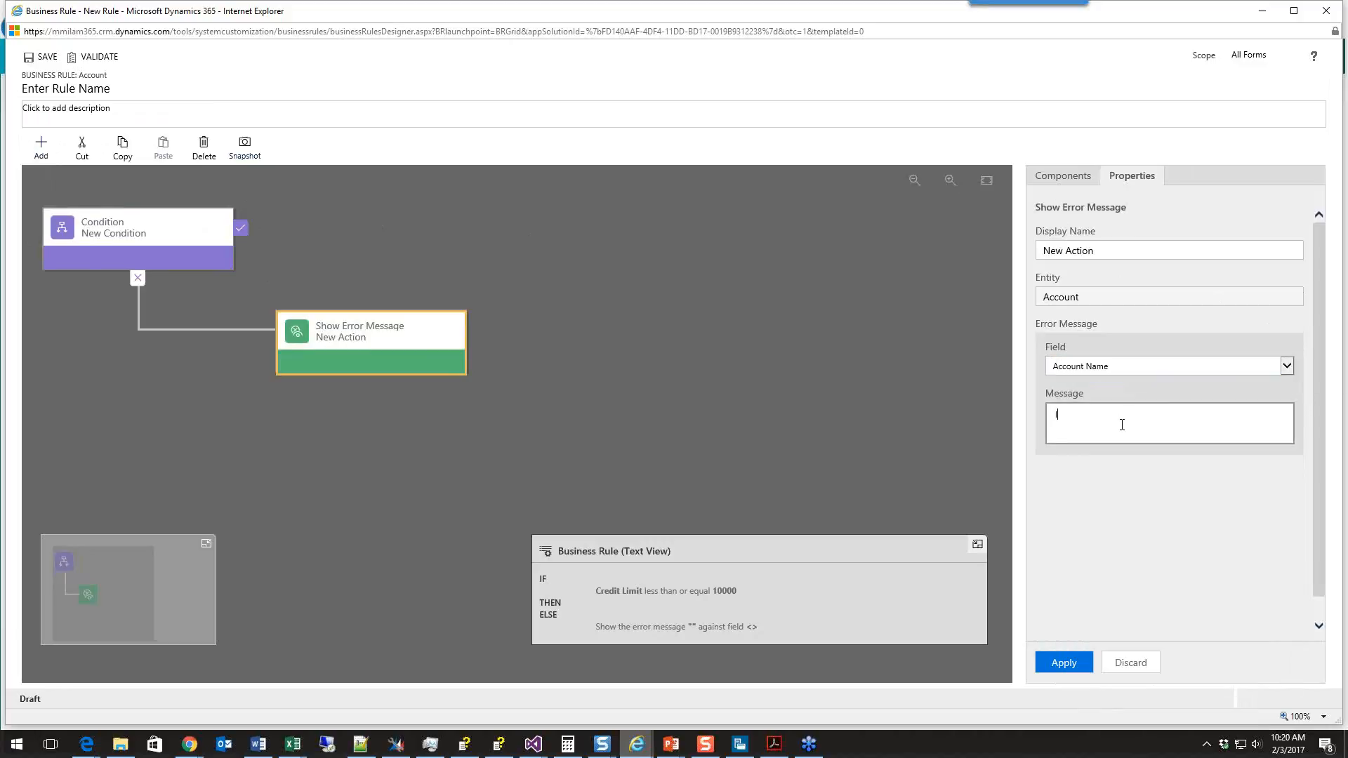
type("This account does not have a high enough credit limit")
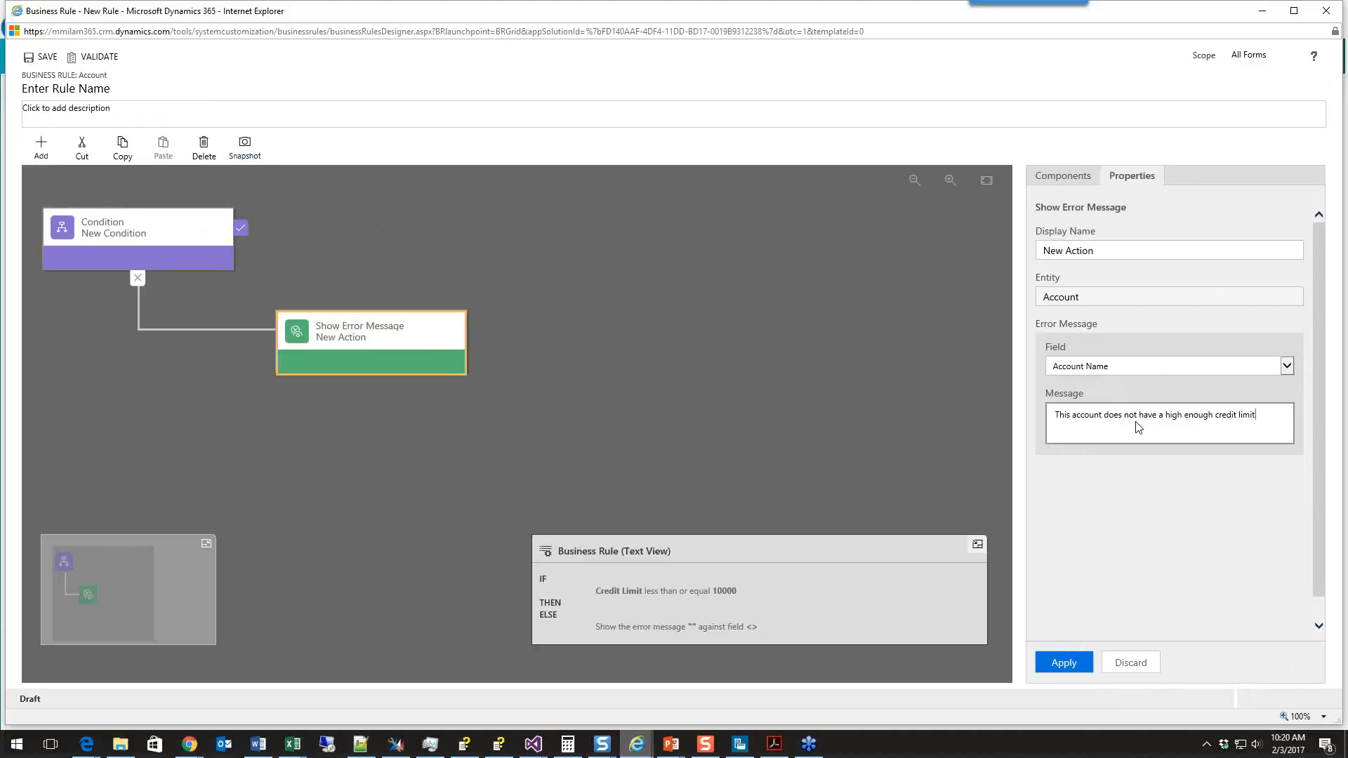
left_click(1068, 663)
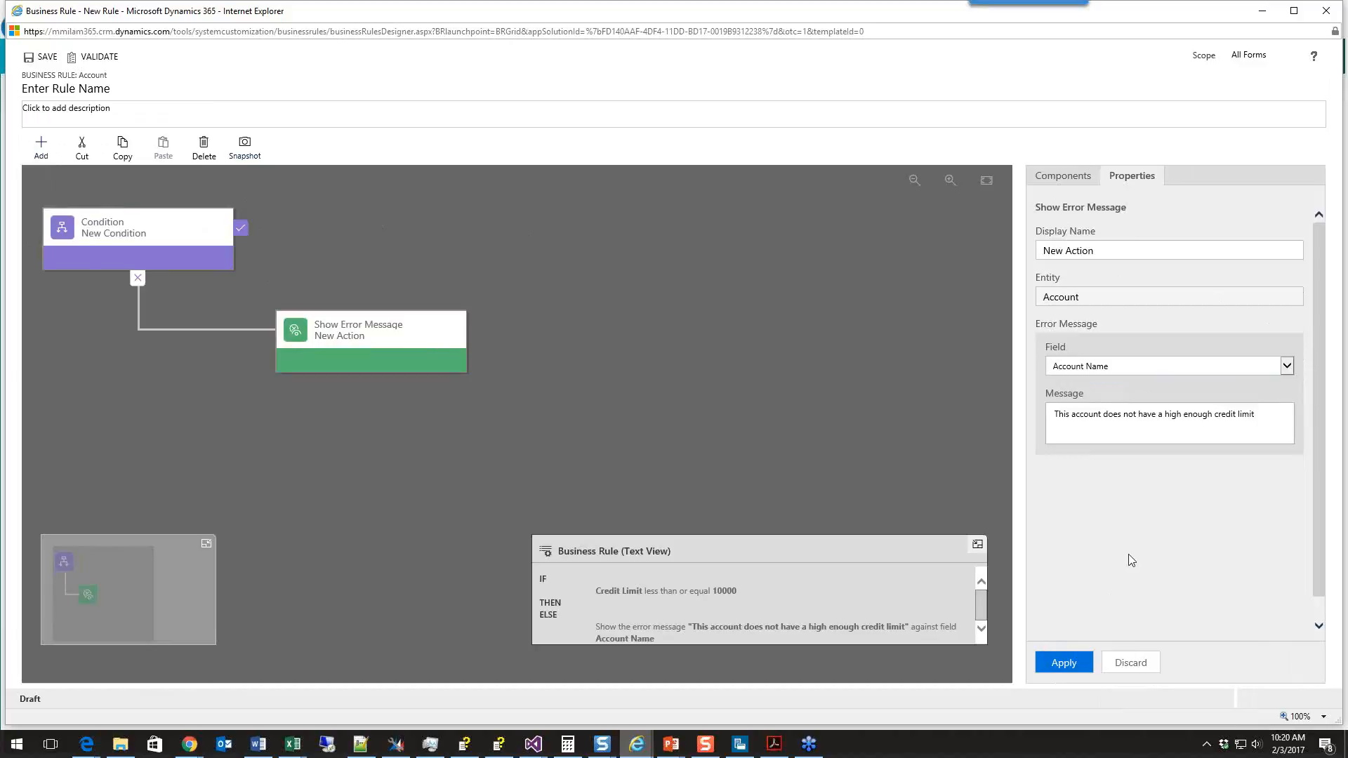
left_click(1062, 664)
Try to save the rule and examine the flagged condition's error and rule properties
left_click(48, 58)
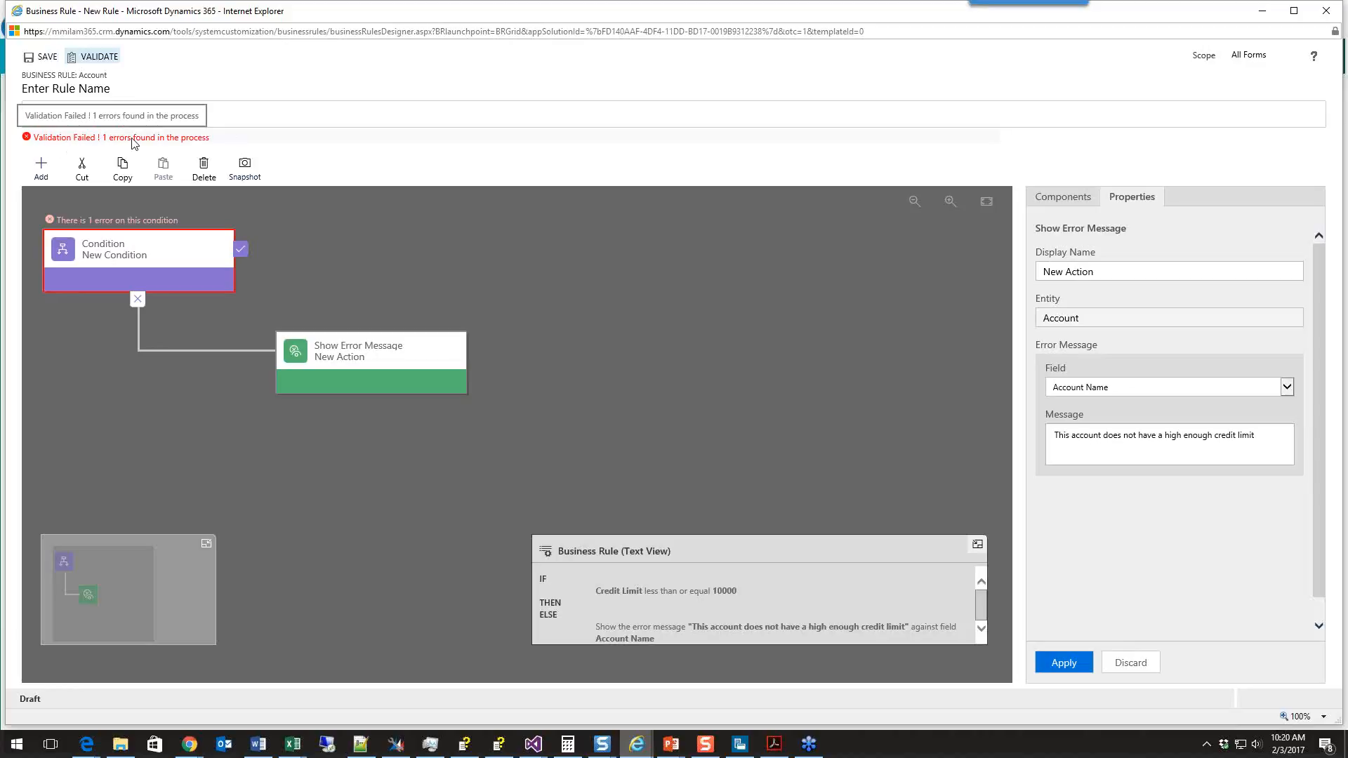
left_click(138, 254)
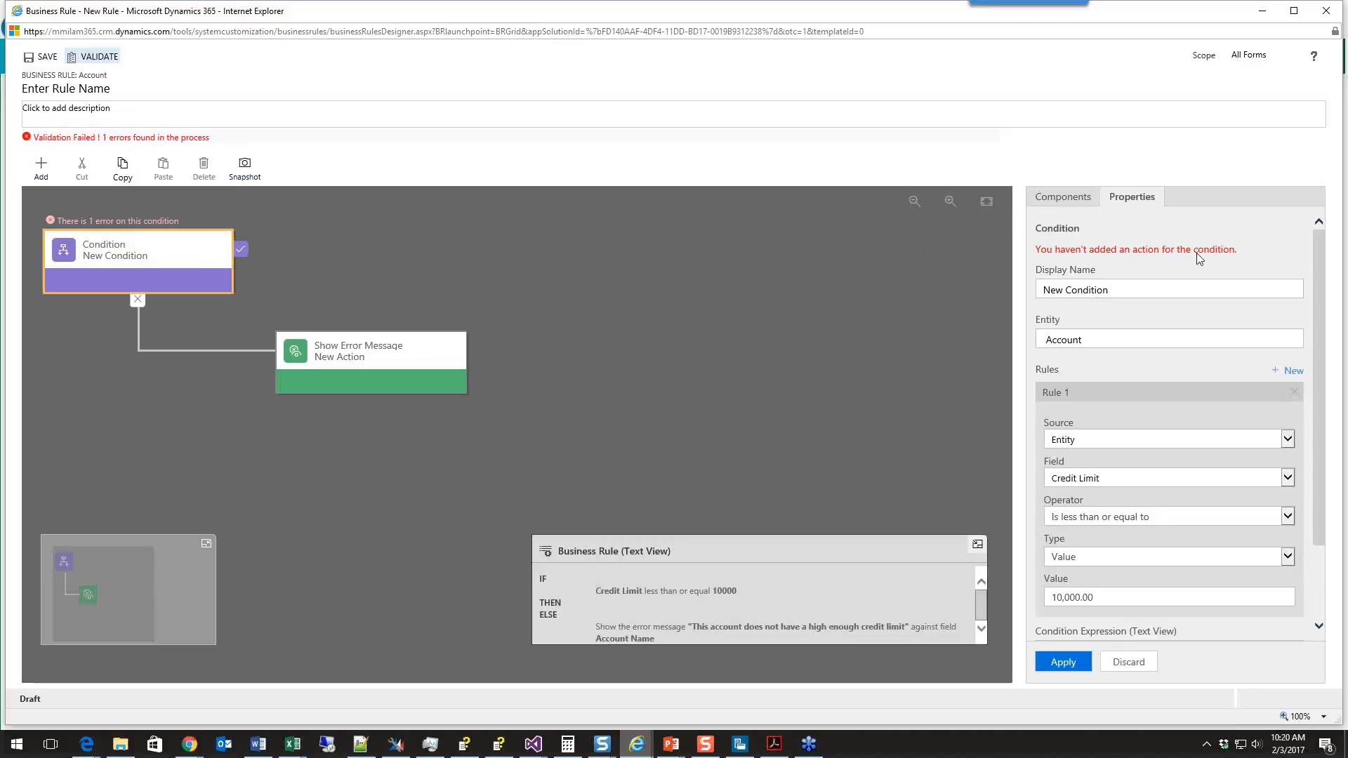
scroll(1324, 309, "down", 3)
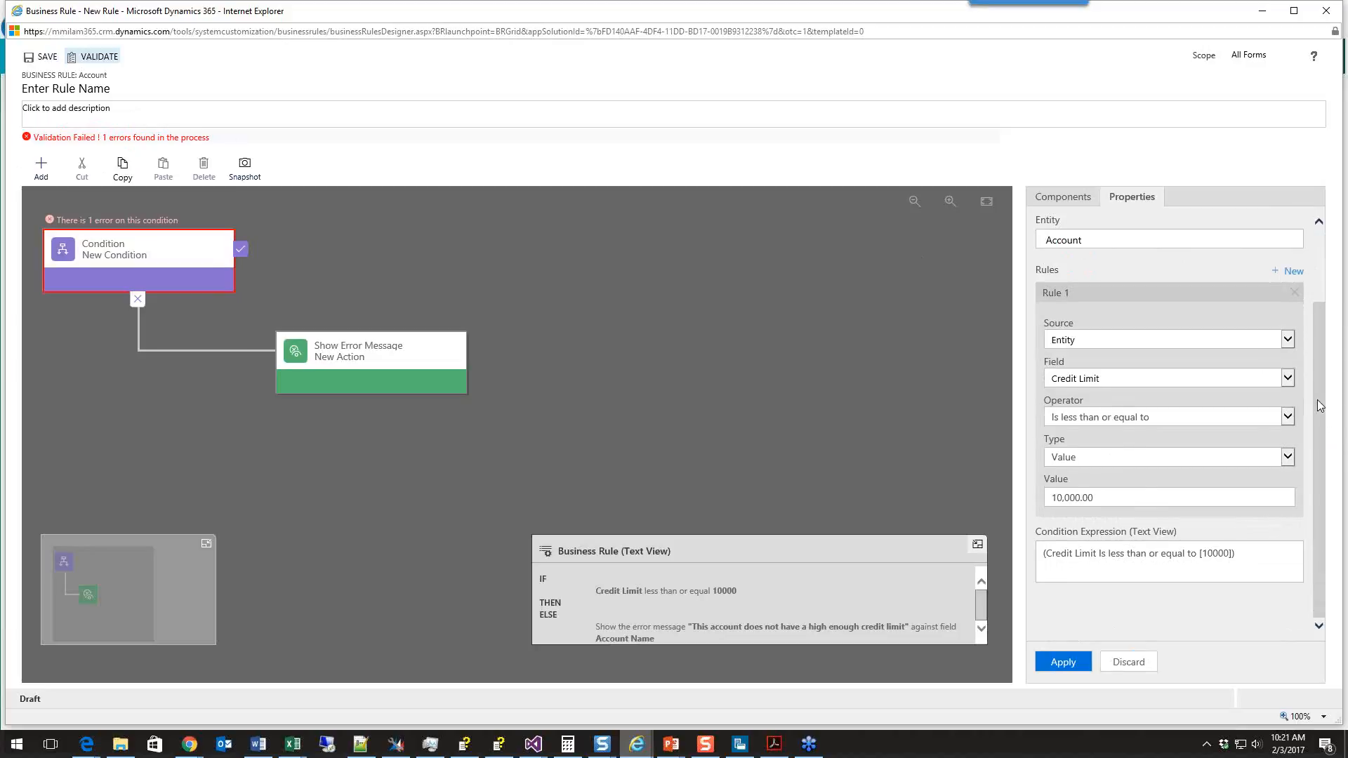
scroll(1322, 404, "up", 3)
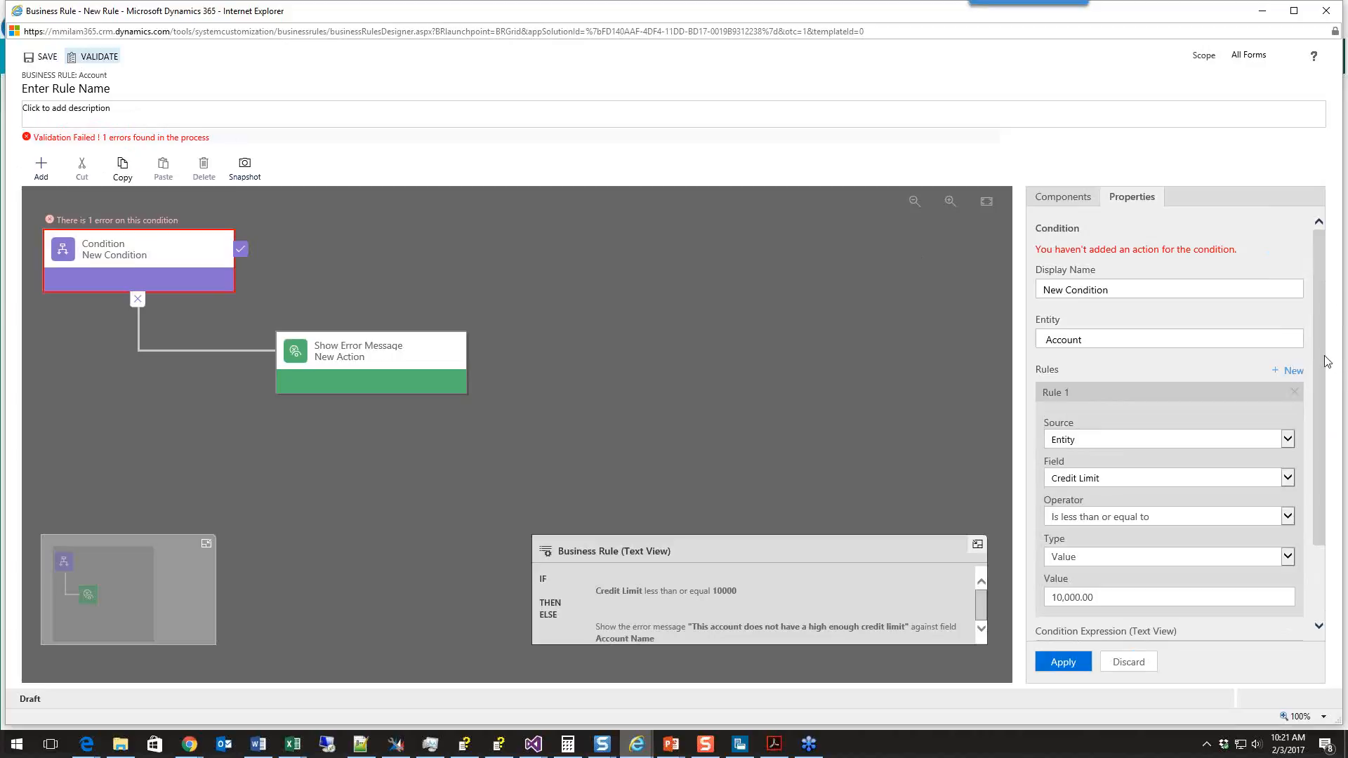
scroll(1323, 362, "down", 3)
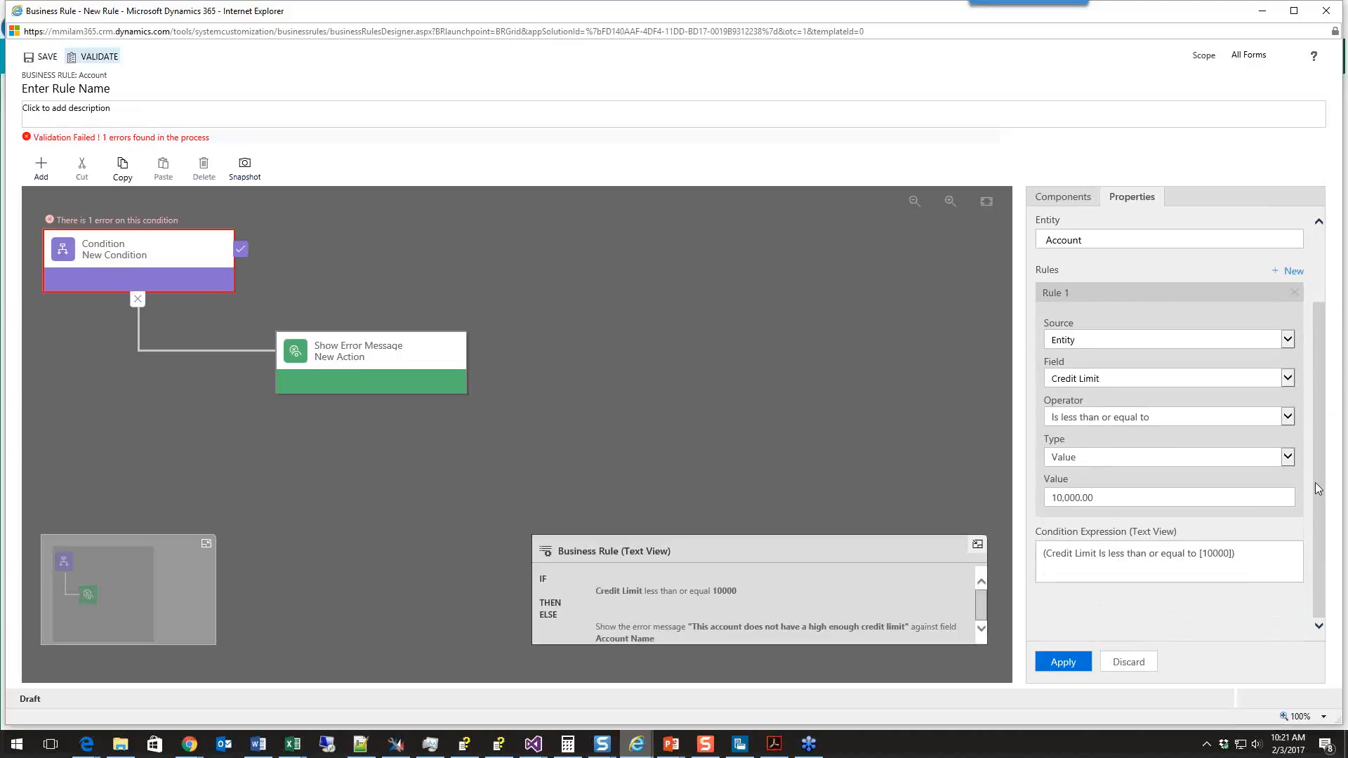
Reapply the Show Error Message action's properties, validate the rule again and inspect the condition
left_click(385, 344)
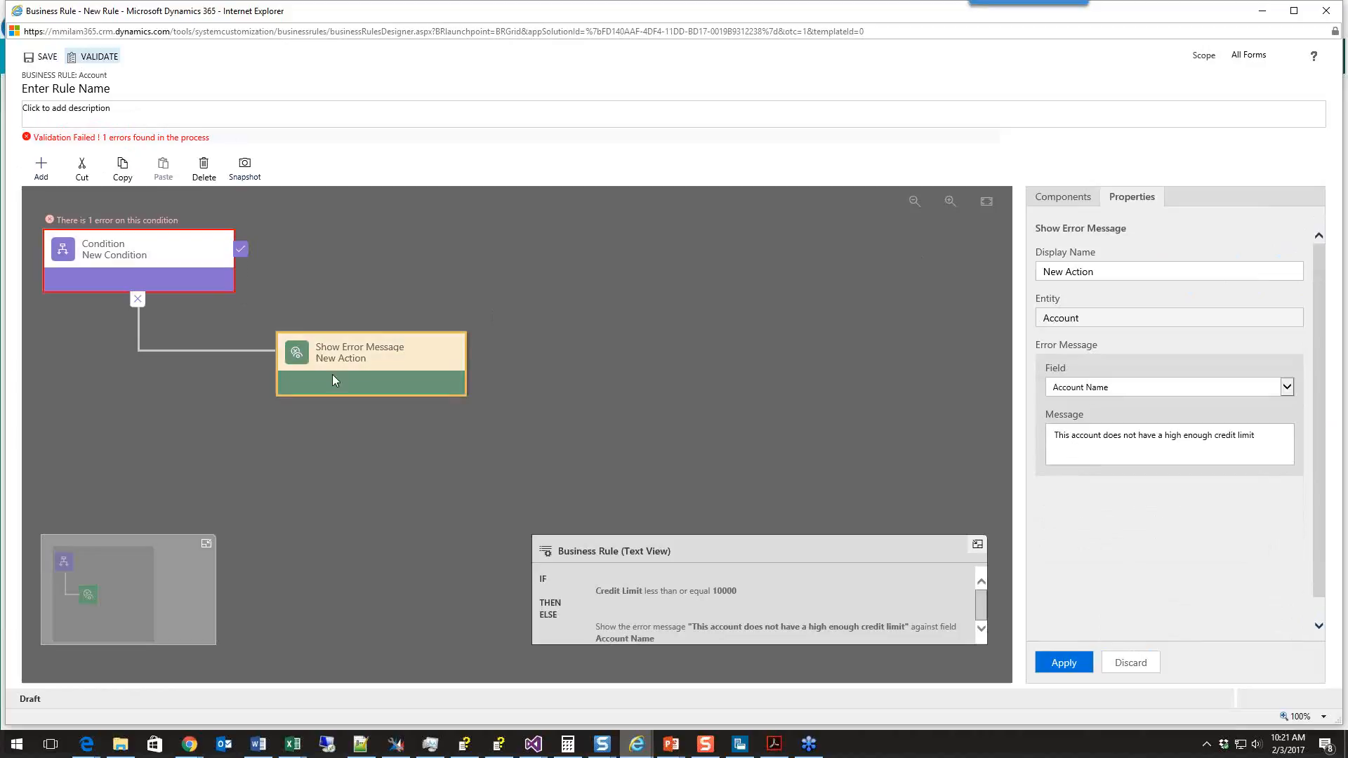
left_click(1063, 665)
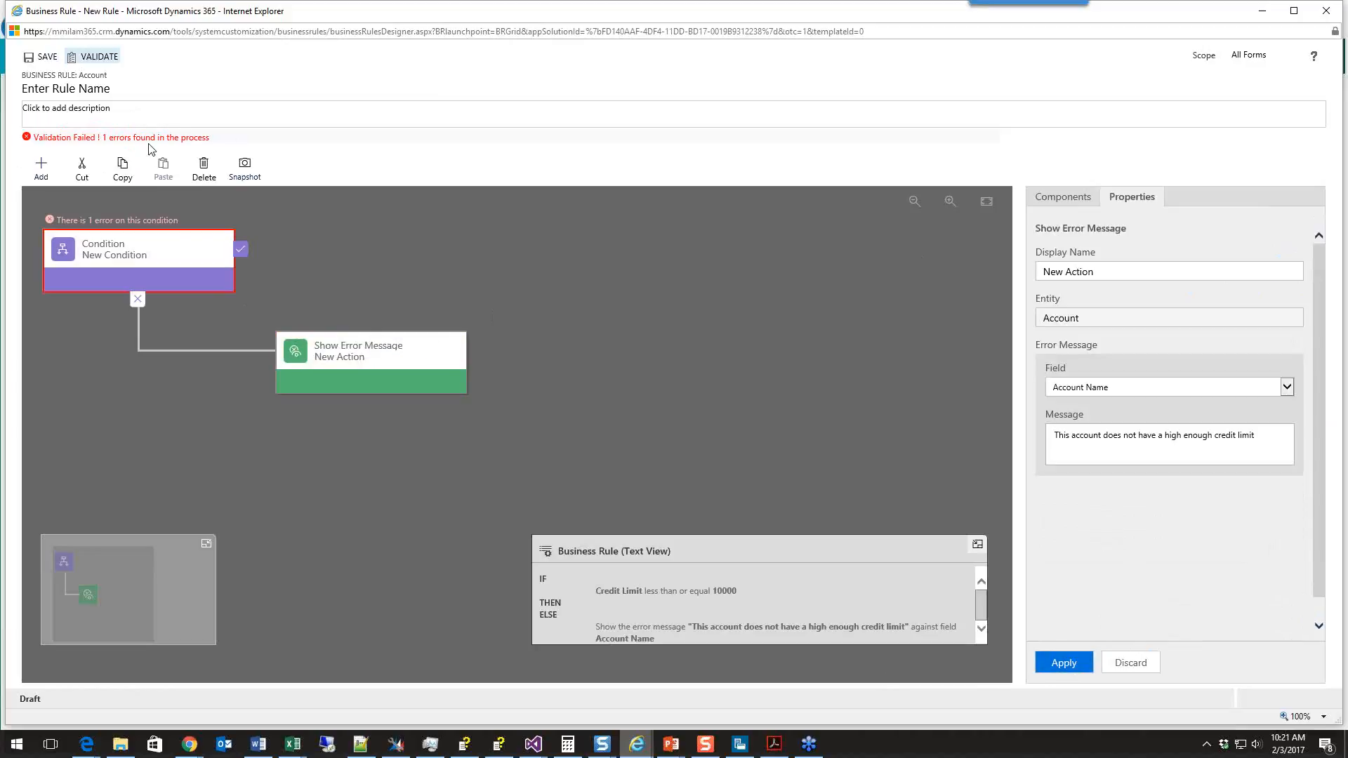
left_click(90, 59)
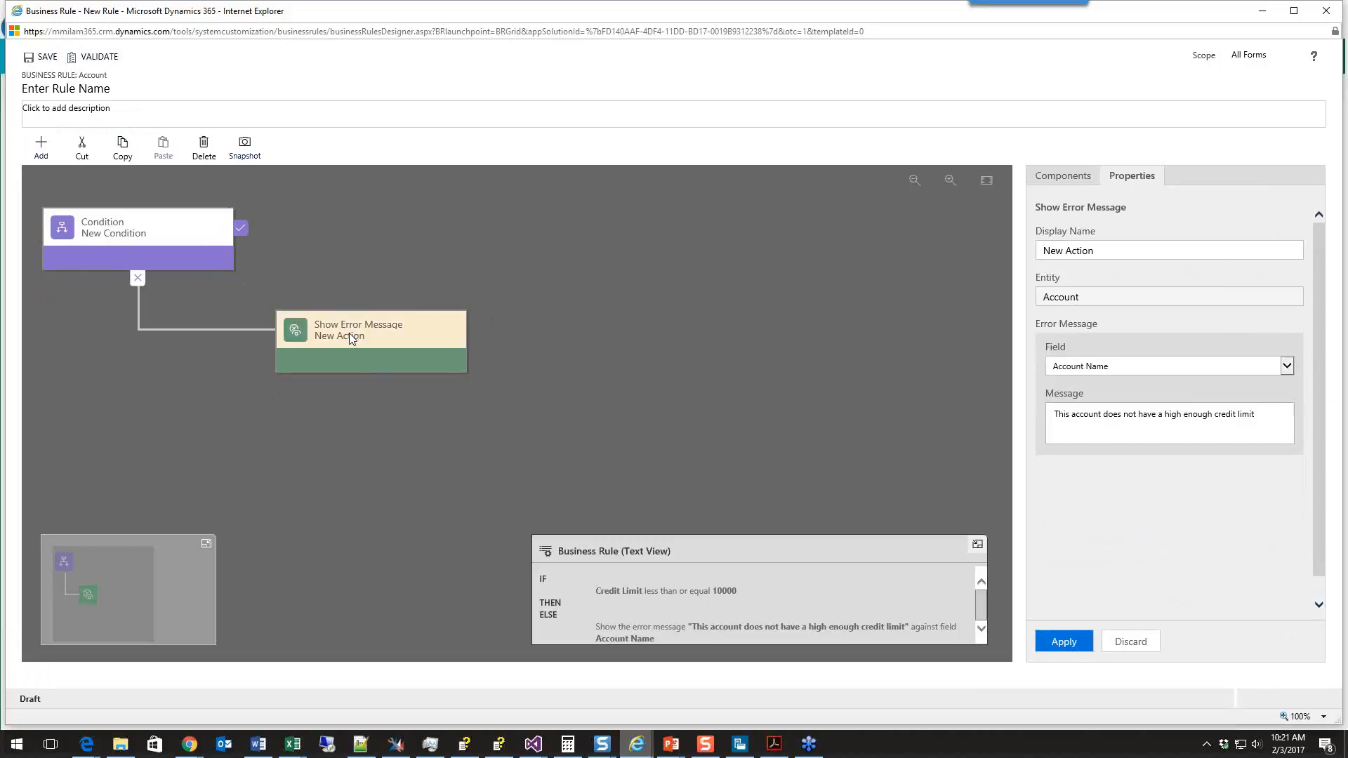
left_click(96, 62)
left_click(197, 267)
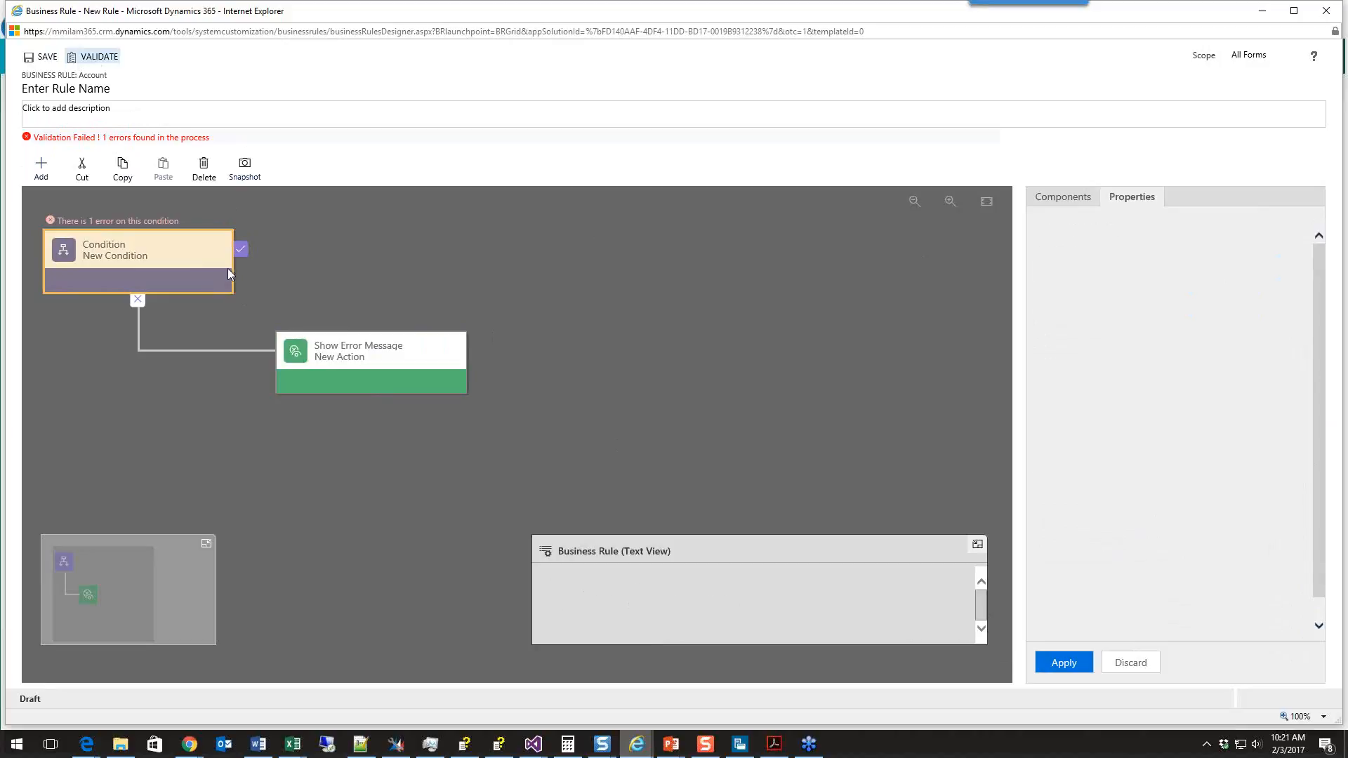
Move the Show Error Message action to the condition's true branch, then reapply the condition and validate the rule
left_click(339, 364)
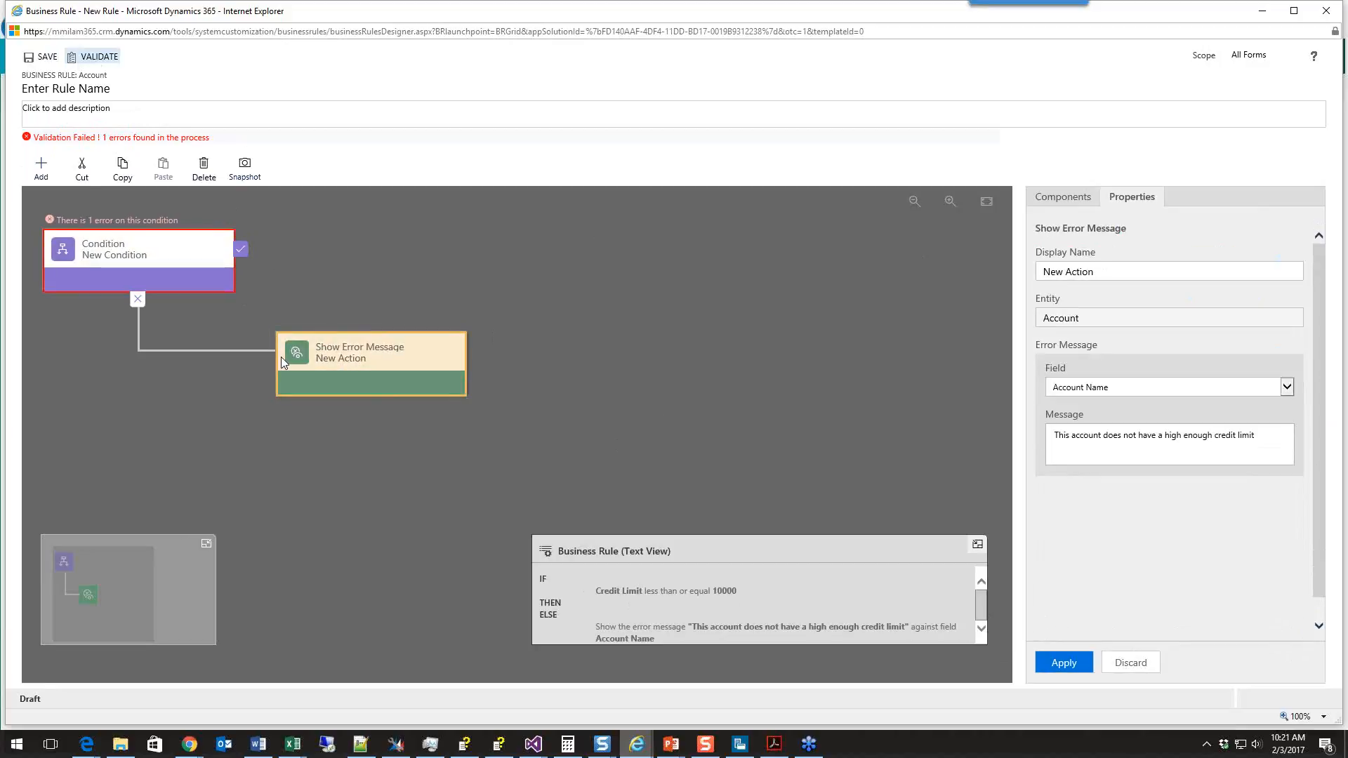
left_click_drag(325, 357, 258, 262)
left_click(165, 250)
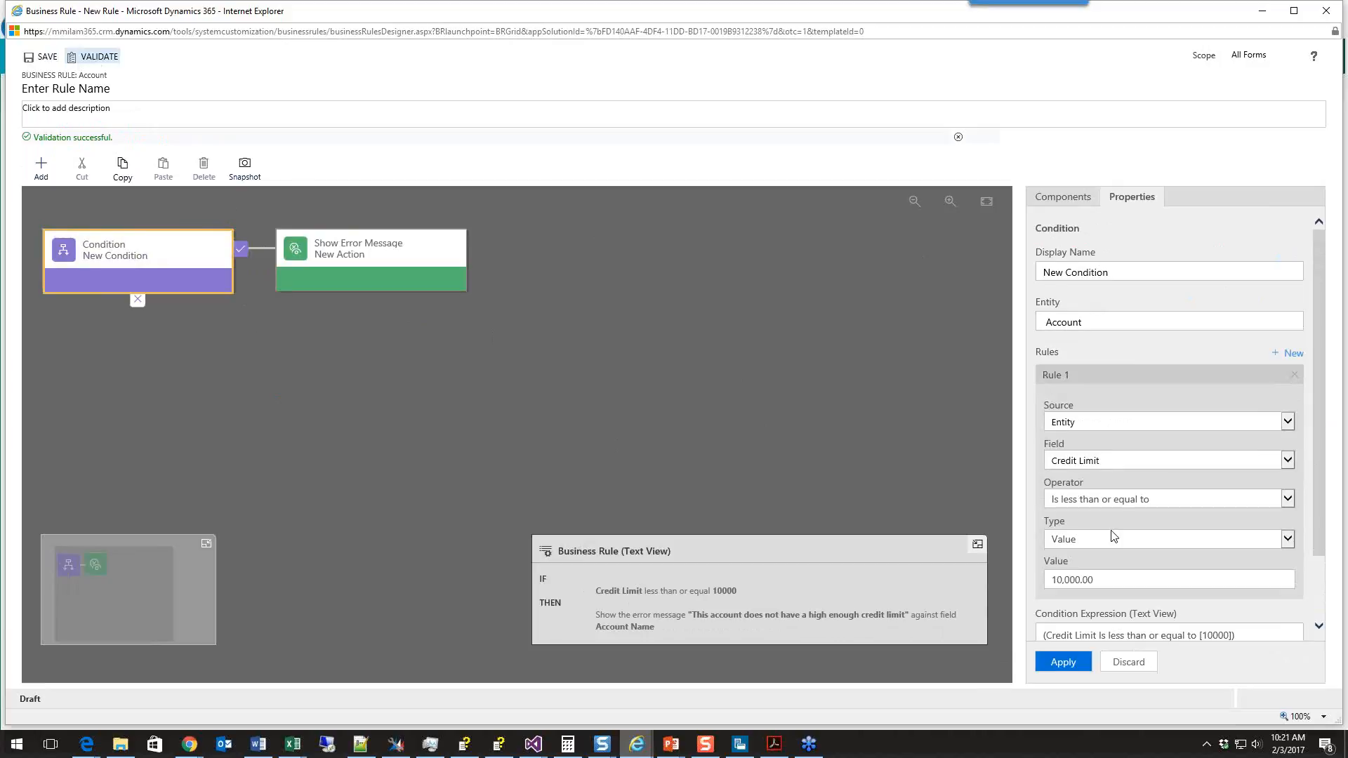
scroll(1132, 530, "down", 2)
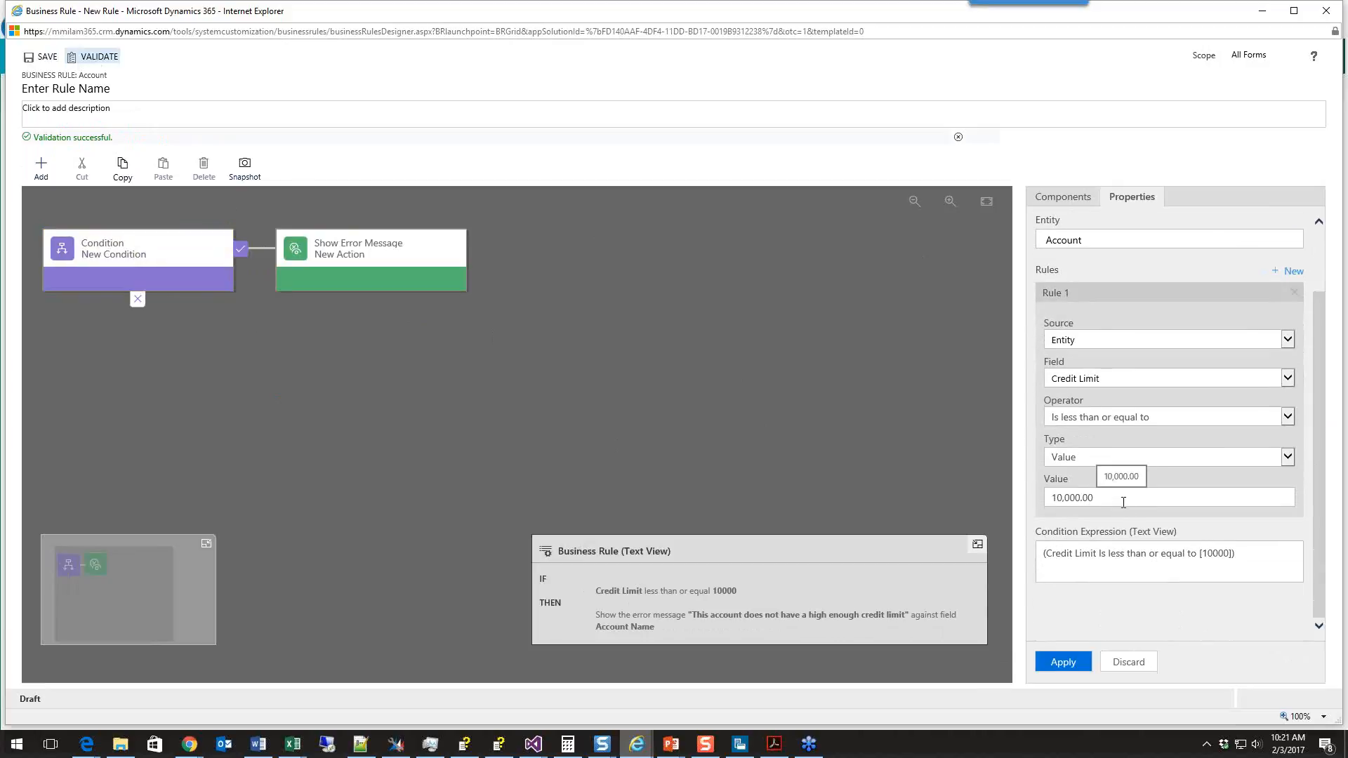
left_click(1069, 664)
left_click(99, 58)
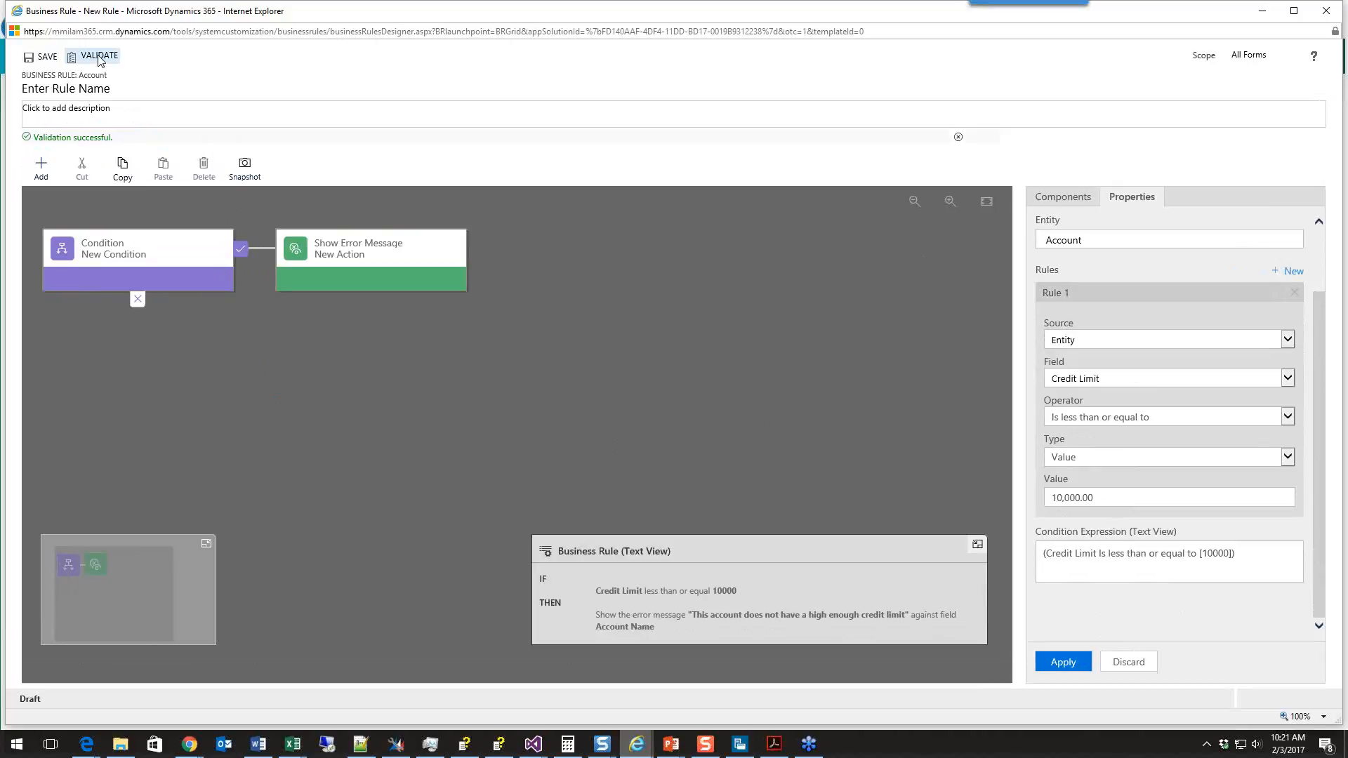
Save the credit limit business rule and activate it, confirming the activation
left_click(33, 59)
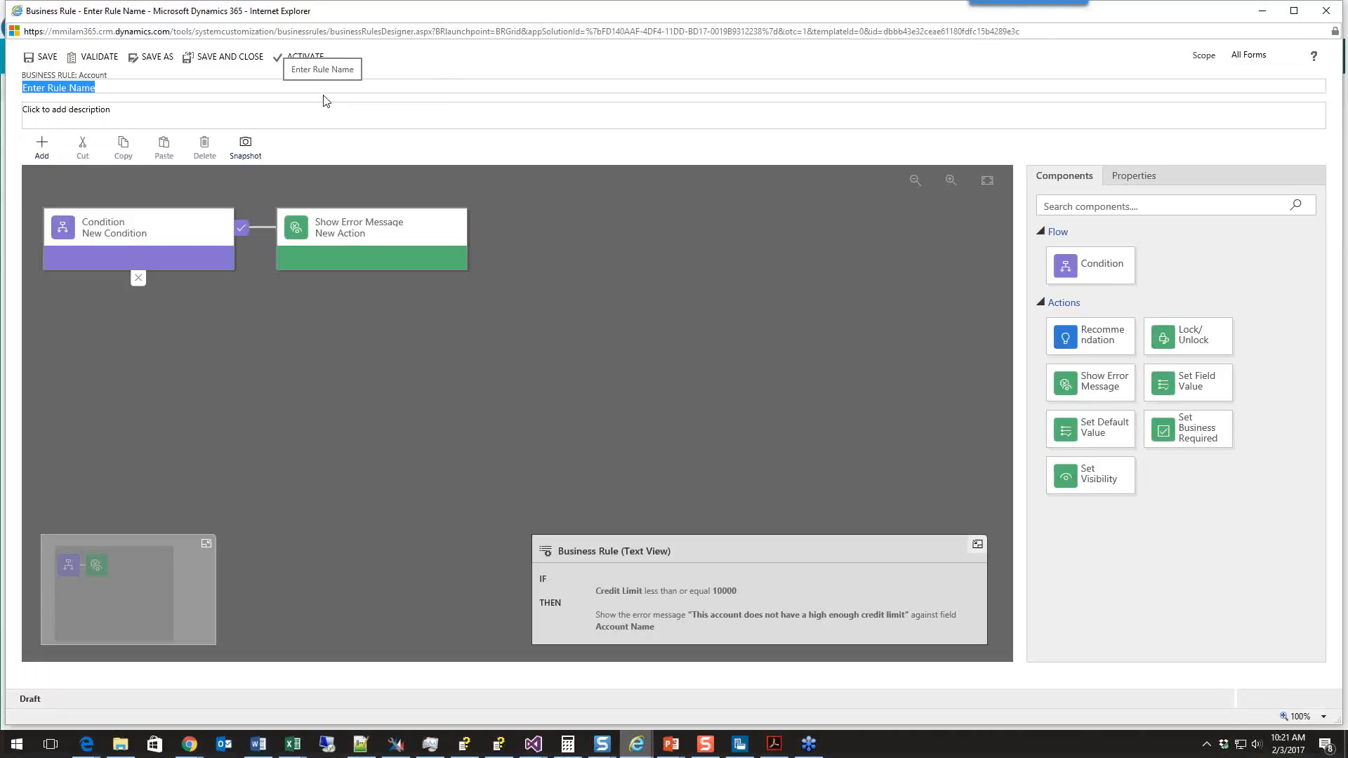
left_click(302, 58)
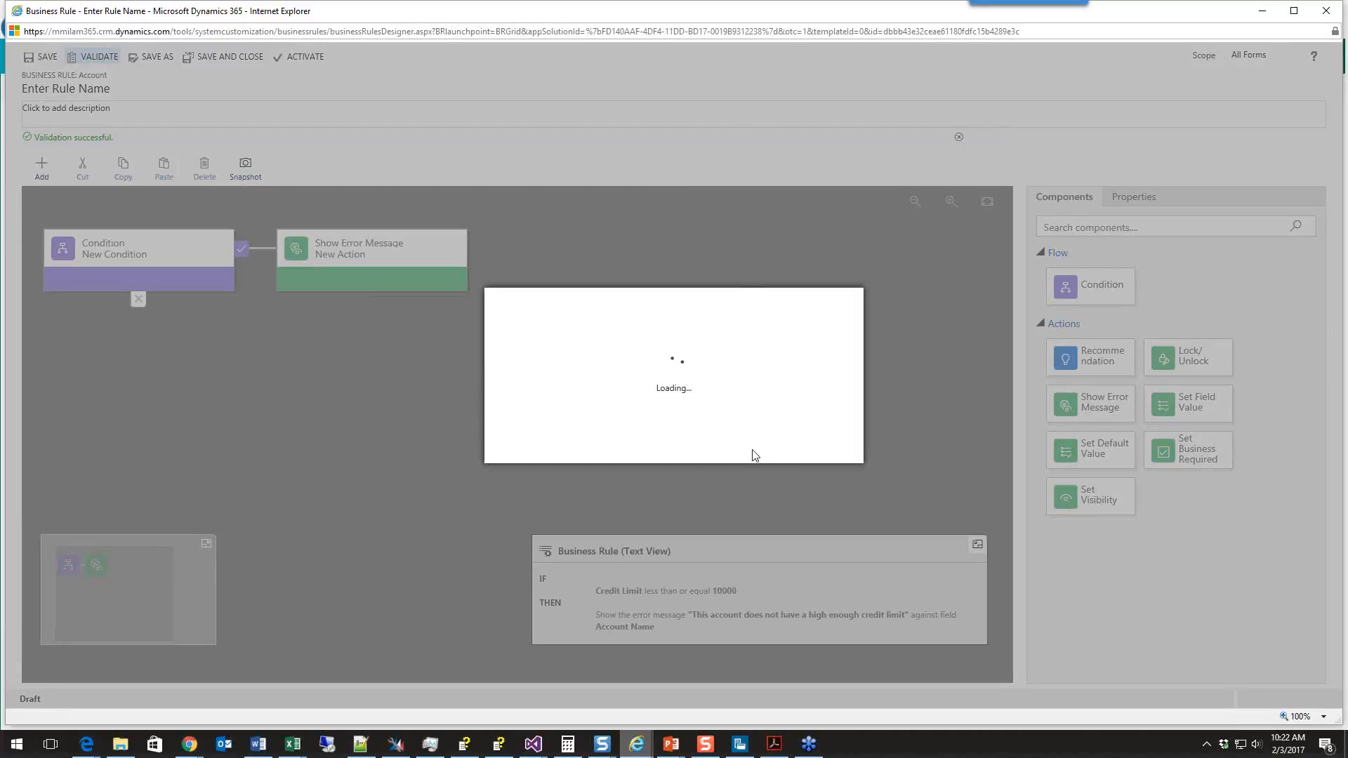
left_click(745, 448)
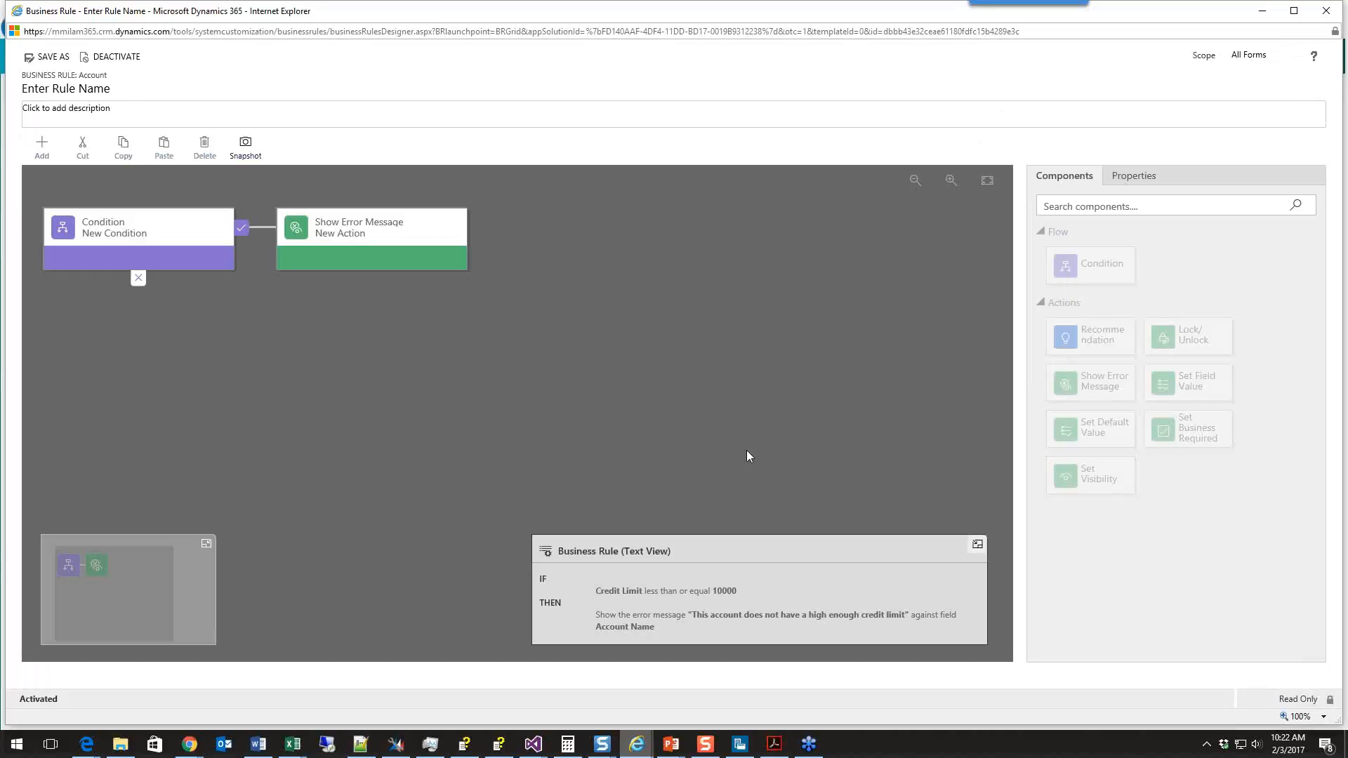
Switch to the unsaved account form and enter "New account" as the account name
mouse_move(650, 751)
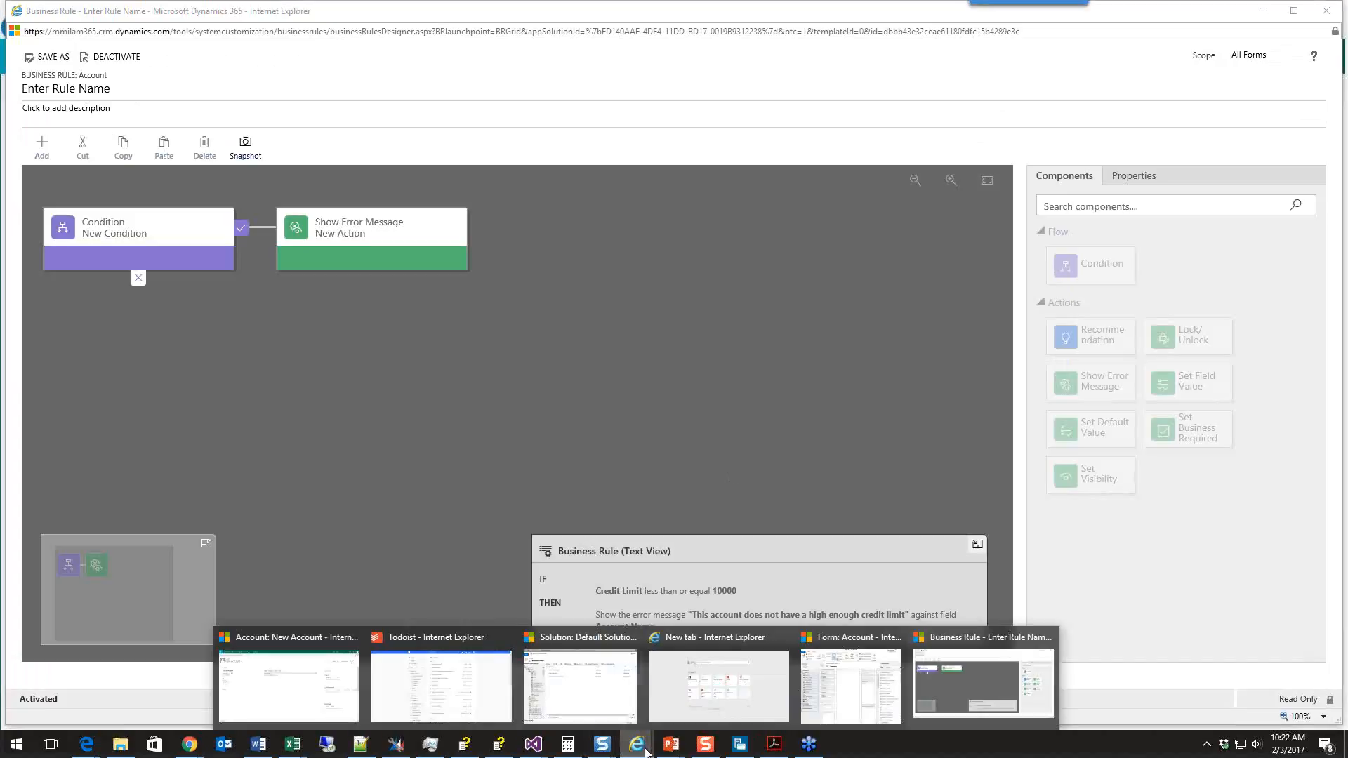
left_click(346, 683)
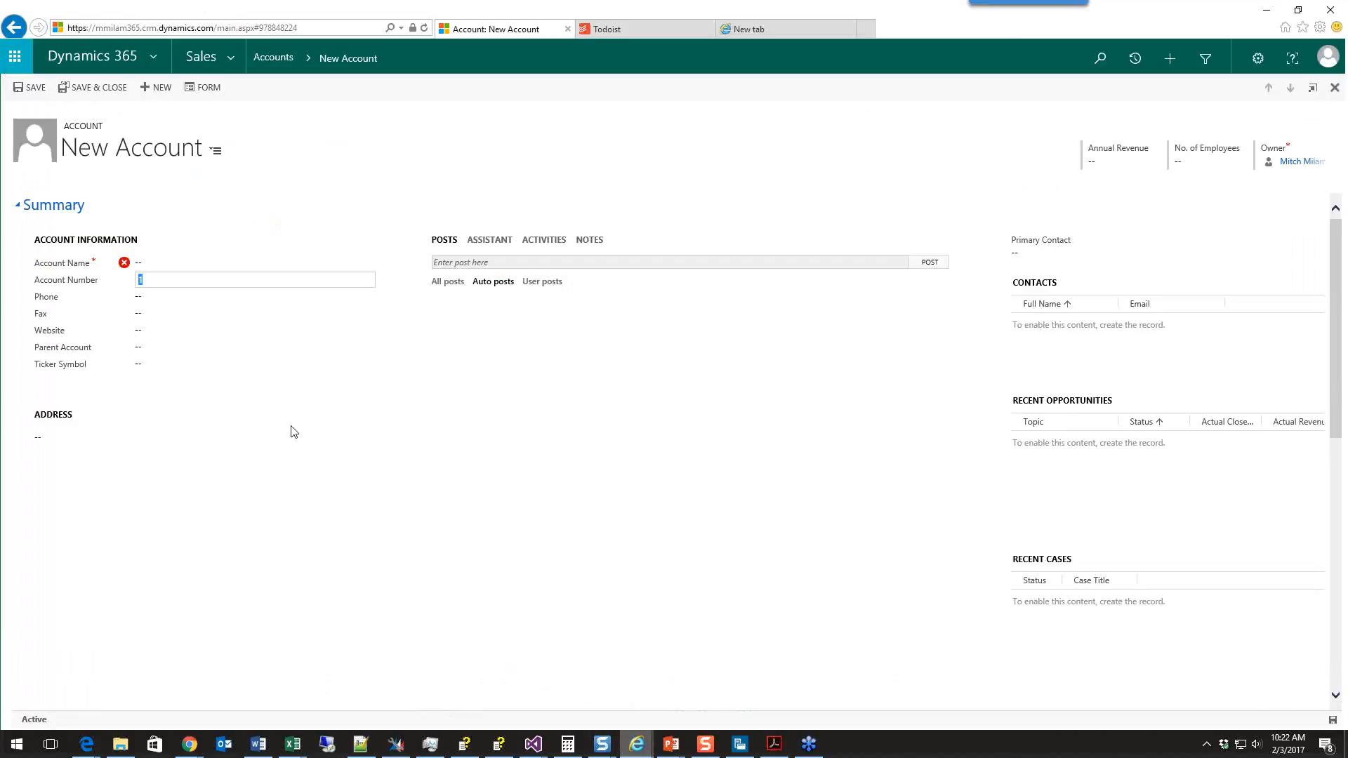
left_click(199, 266)
type("New account")
Set the account's credit limit to 2,500 and save the new account record
scroll(190, 265, "down", 5)
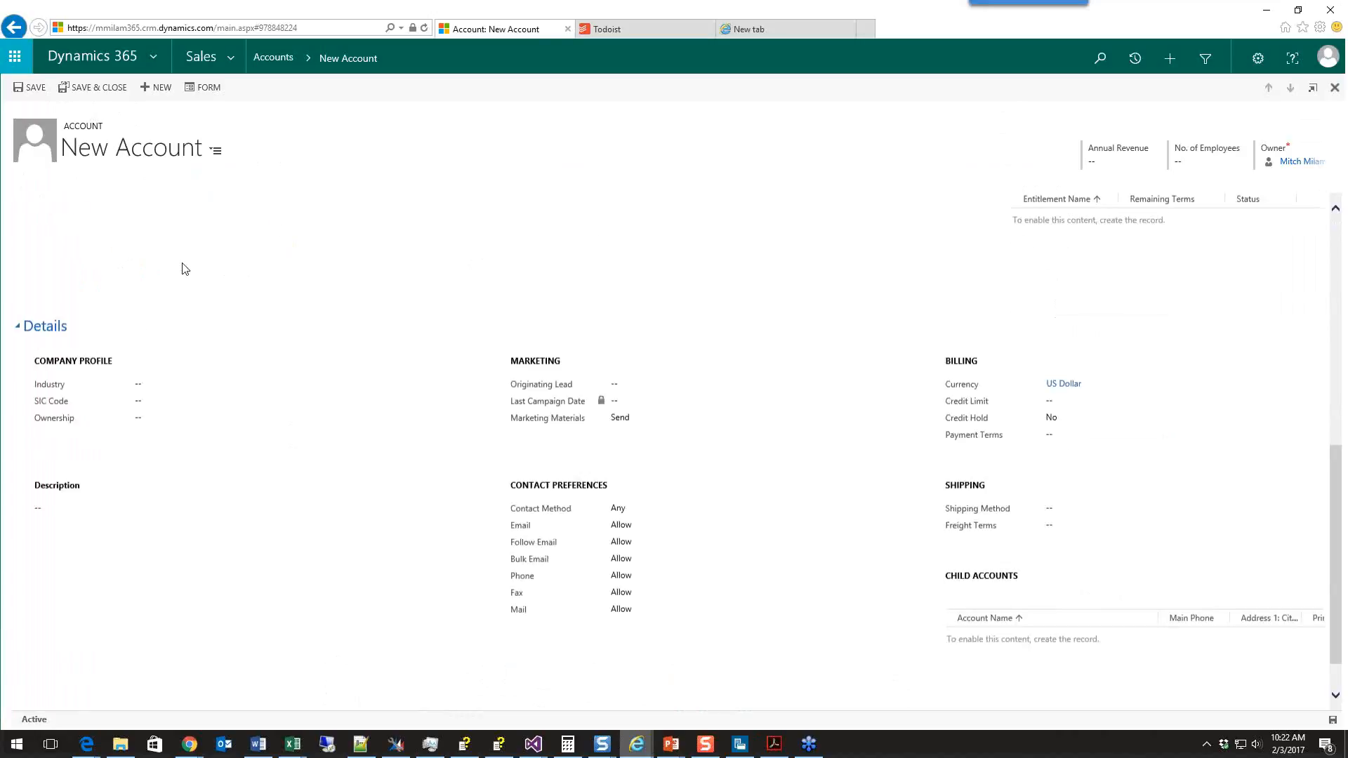
left_click(1065, 353)
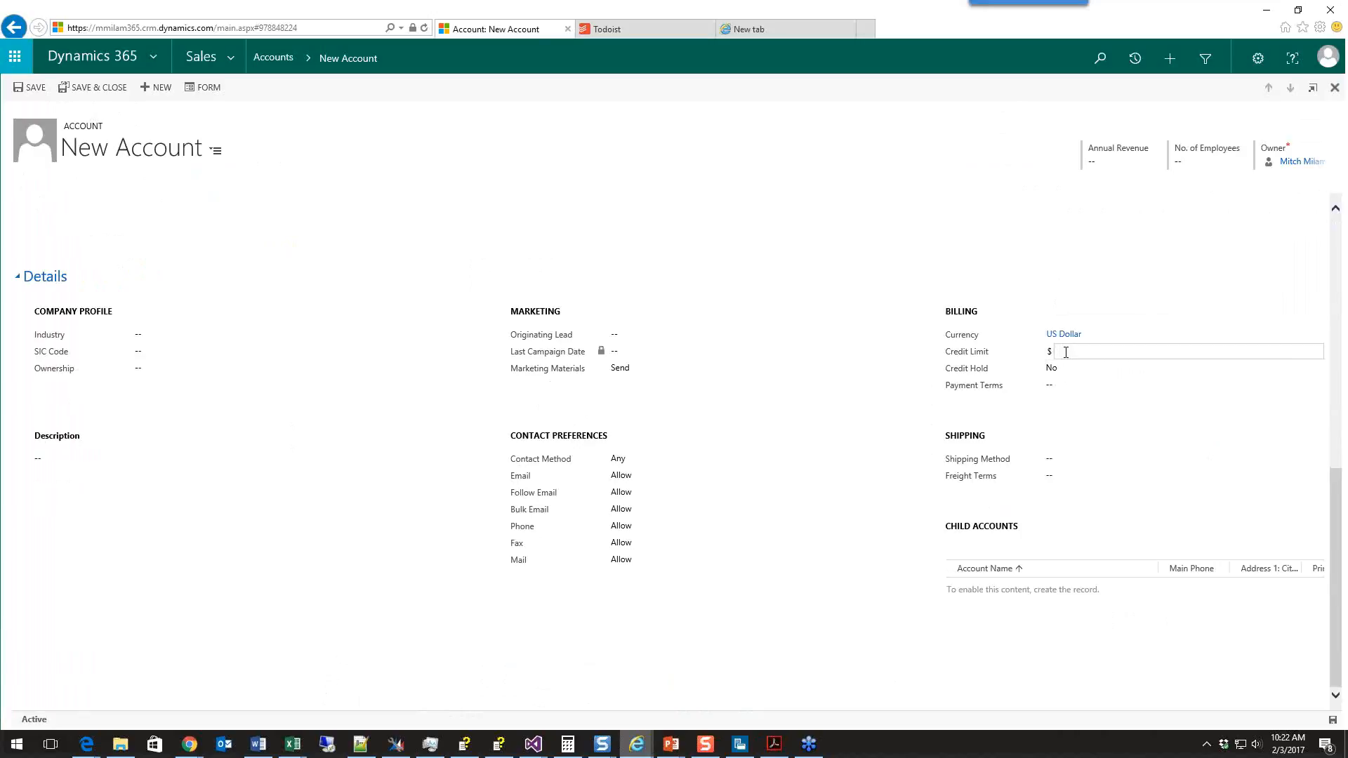
type("25000")
key("BackSpace")
left_click(1132, 427)
scroll(927, 362, "up", 10)
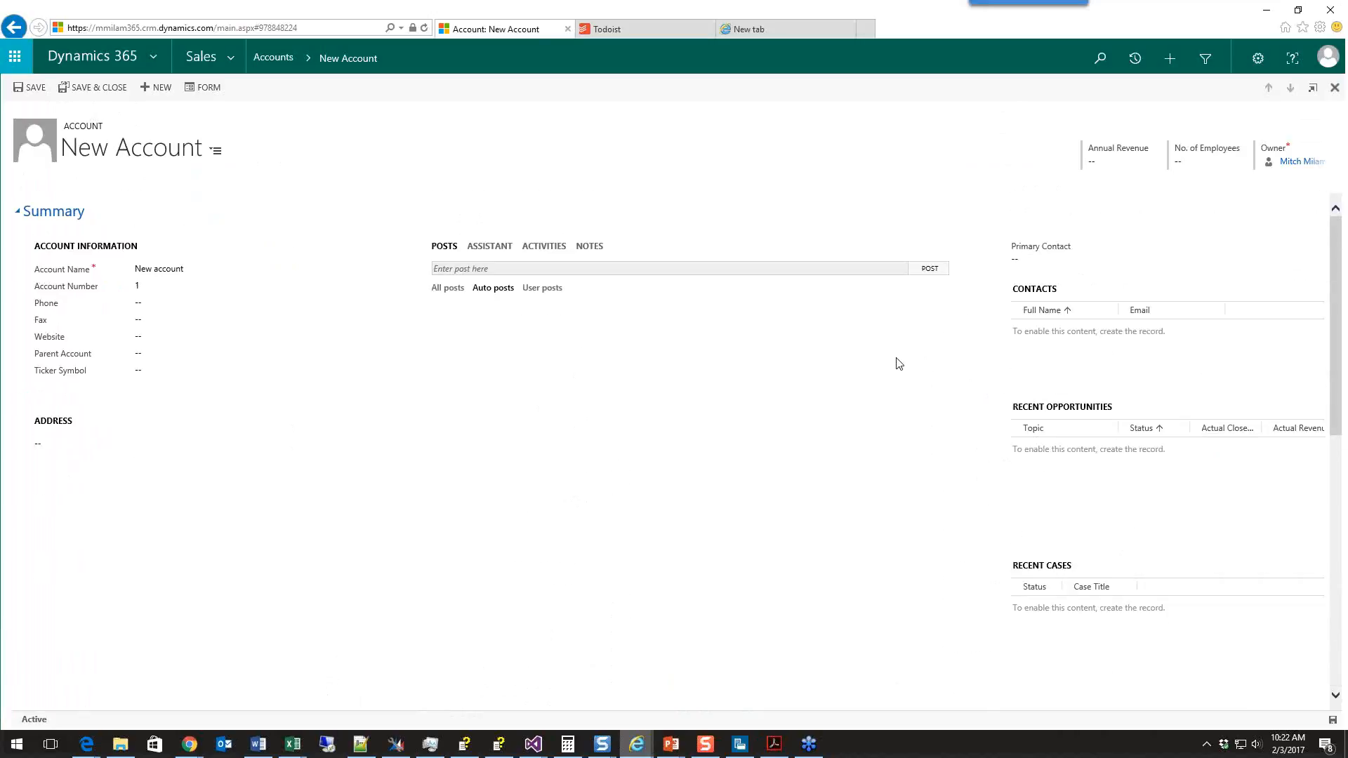
left_click(34, 90)
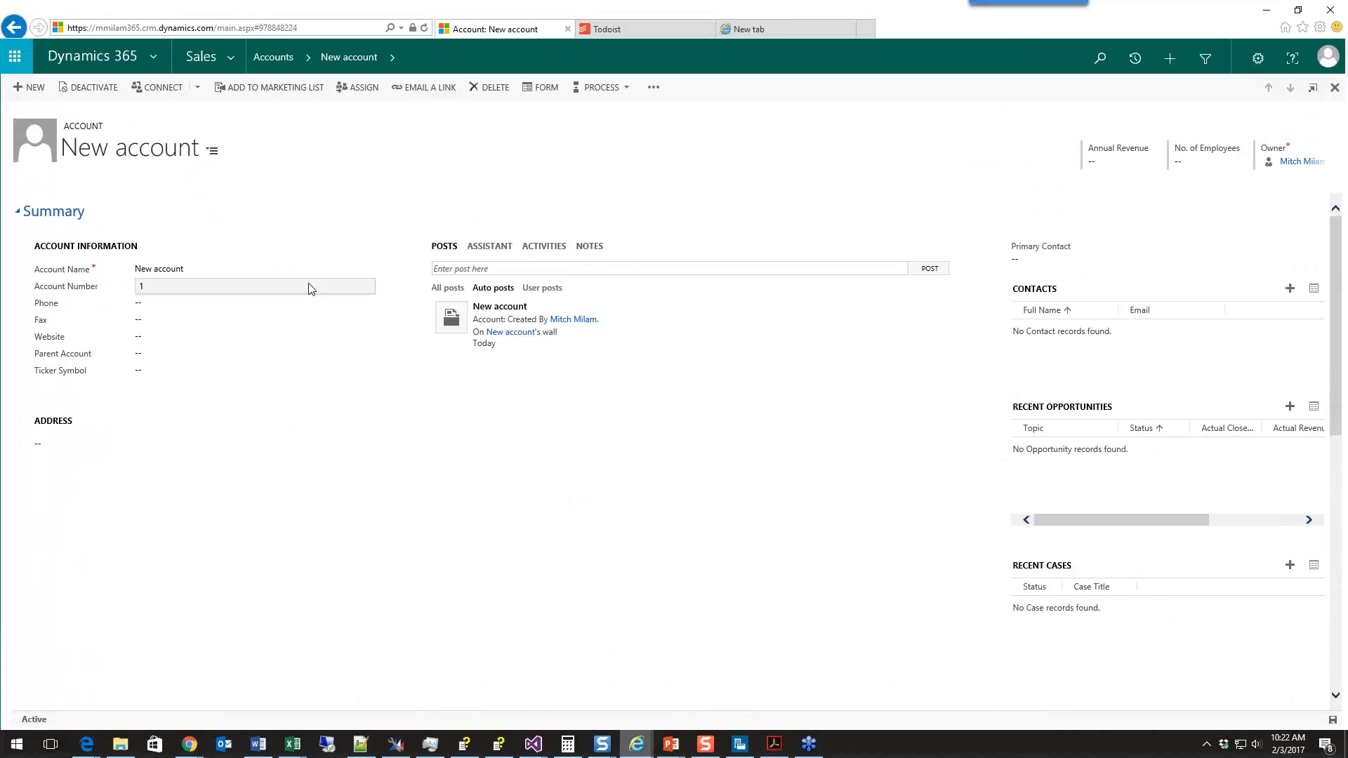
Check the saved account's credit limit, then reopen "New account" from the active accounts list to examine its Account Name field
scroll(313, 291, "down", 5)
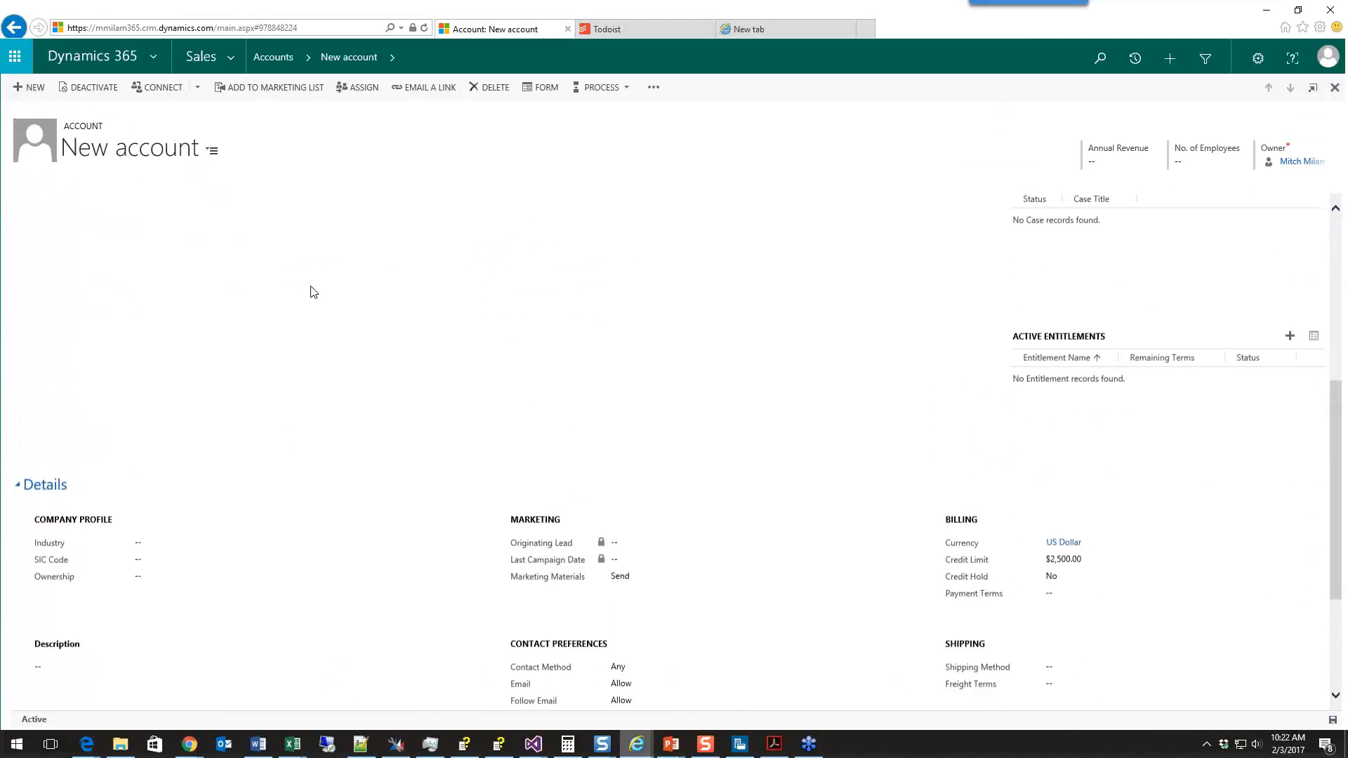
scroll(313, 292, "up", 5)
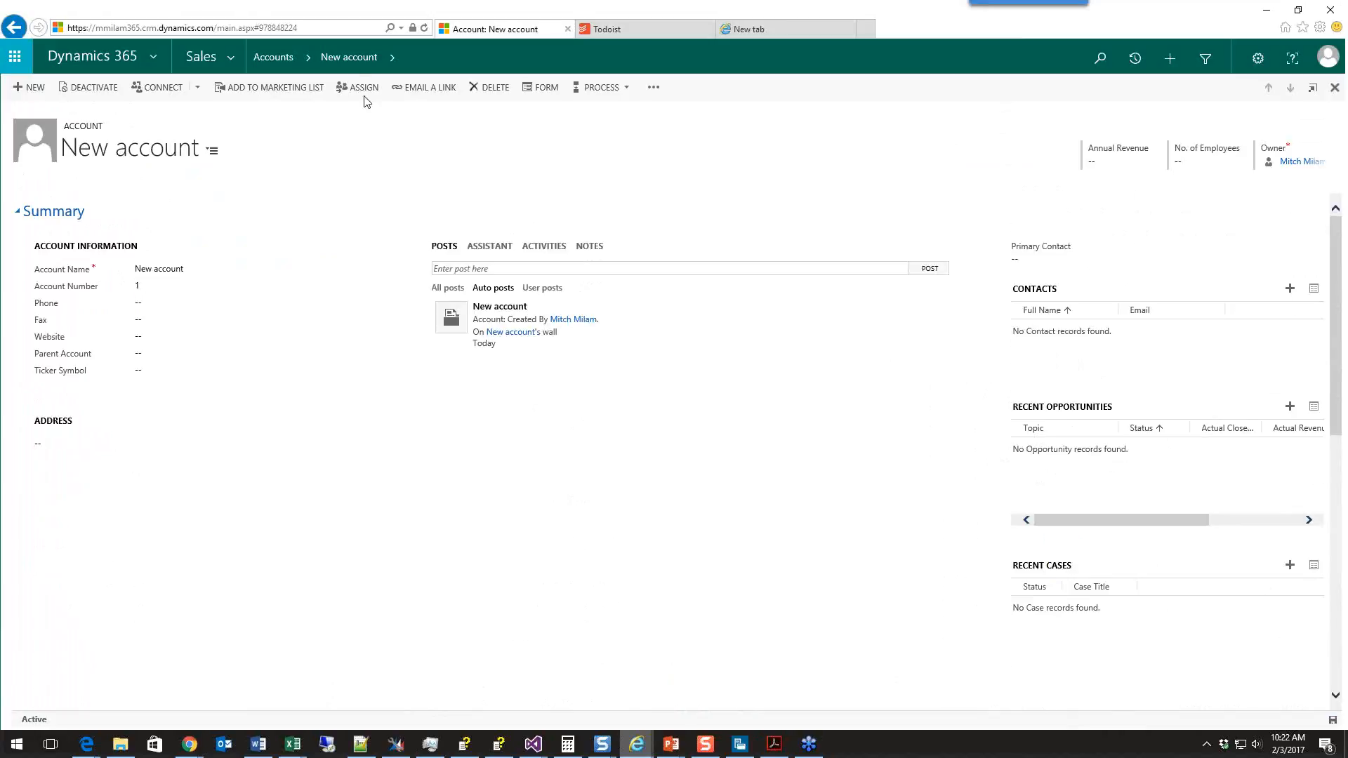
left_click(298, 60)
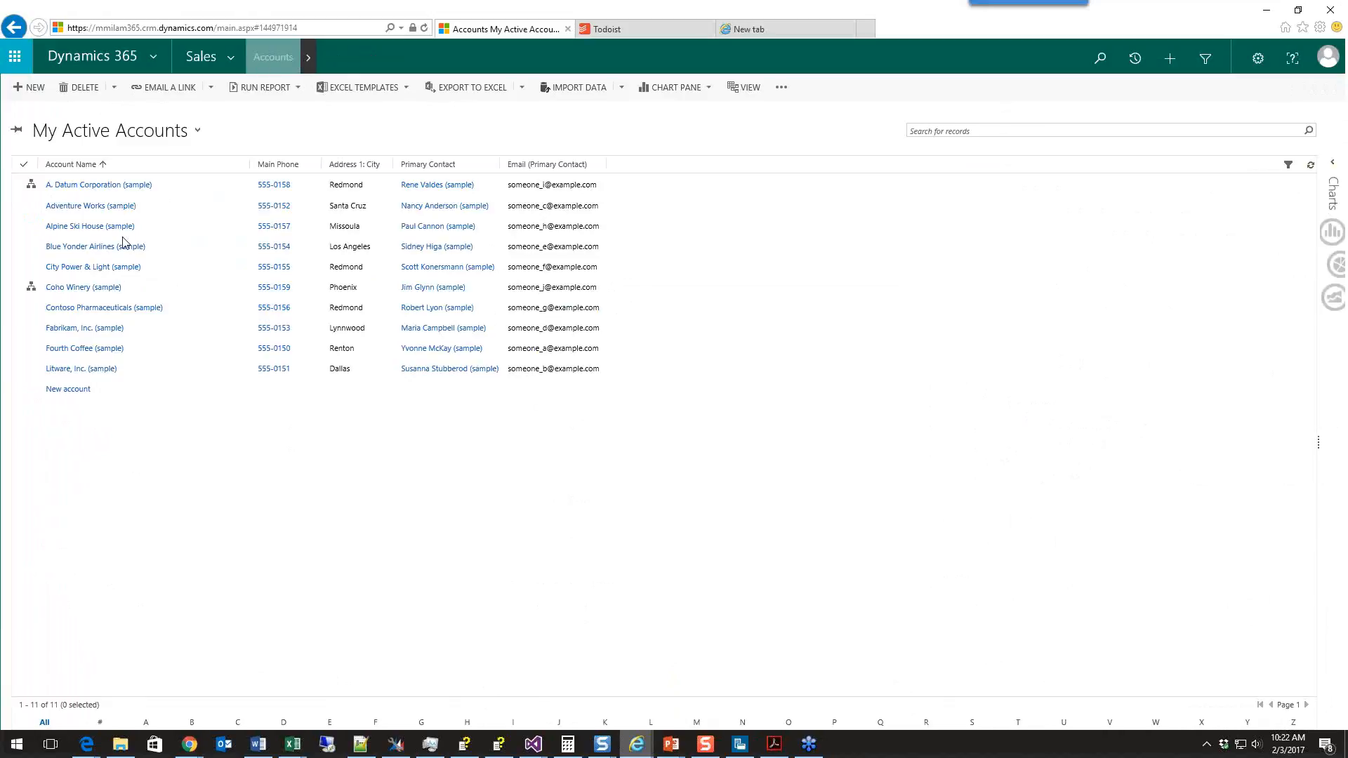
left_click(71, 388)
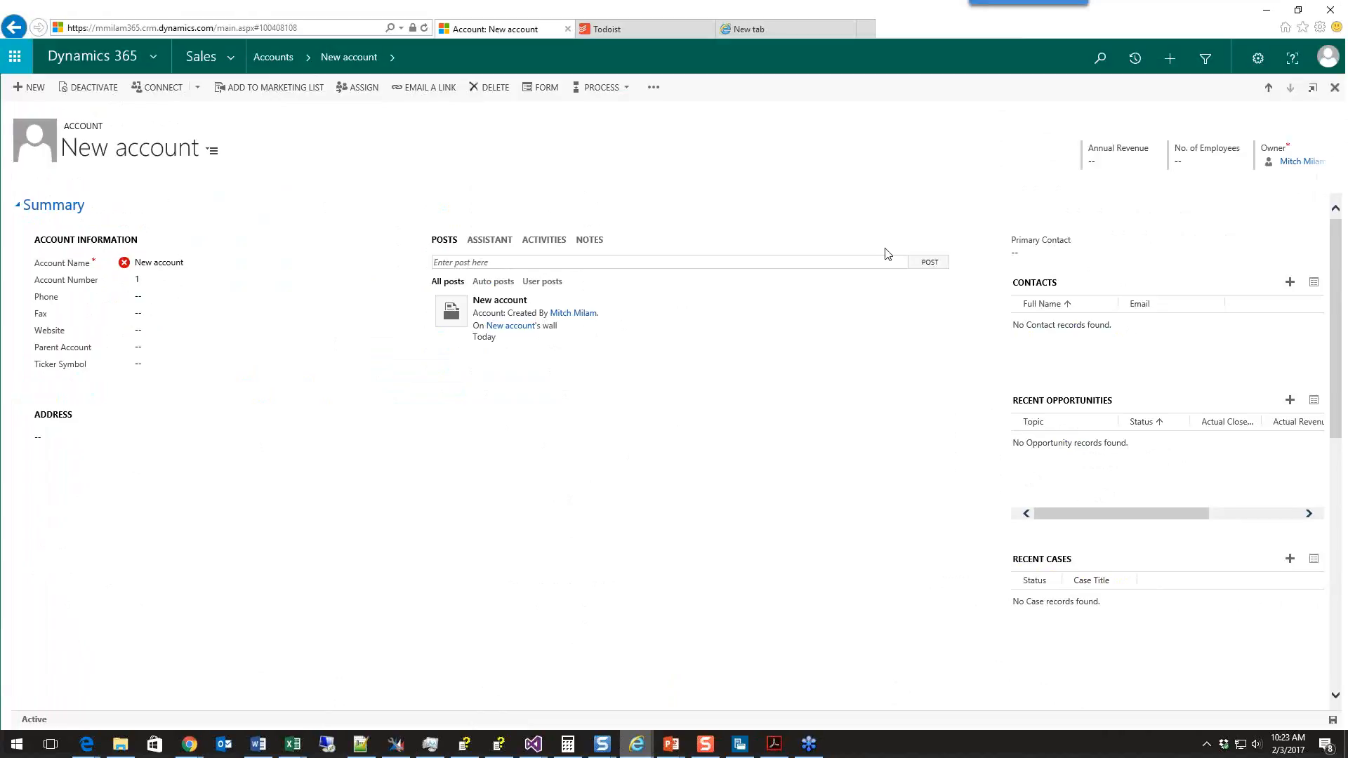
Return to the business rule and review the properties of its condition and Show Error Message action
mouse_move(637, 744)
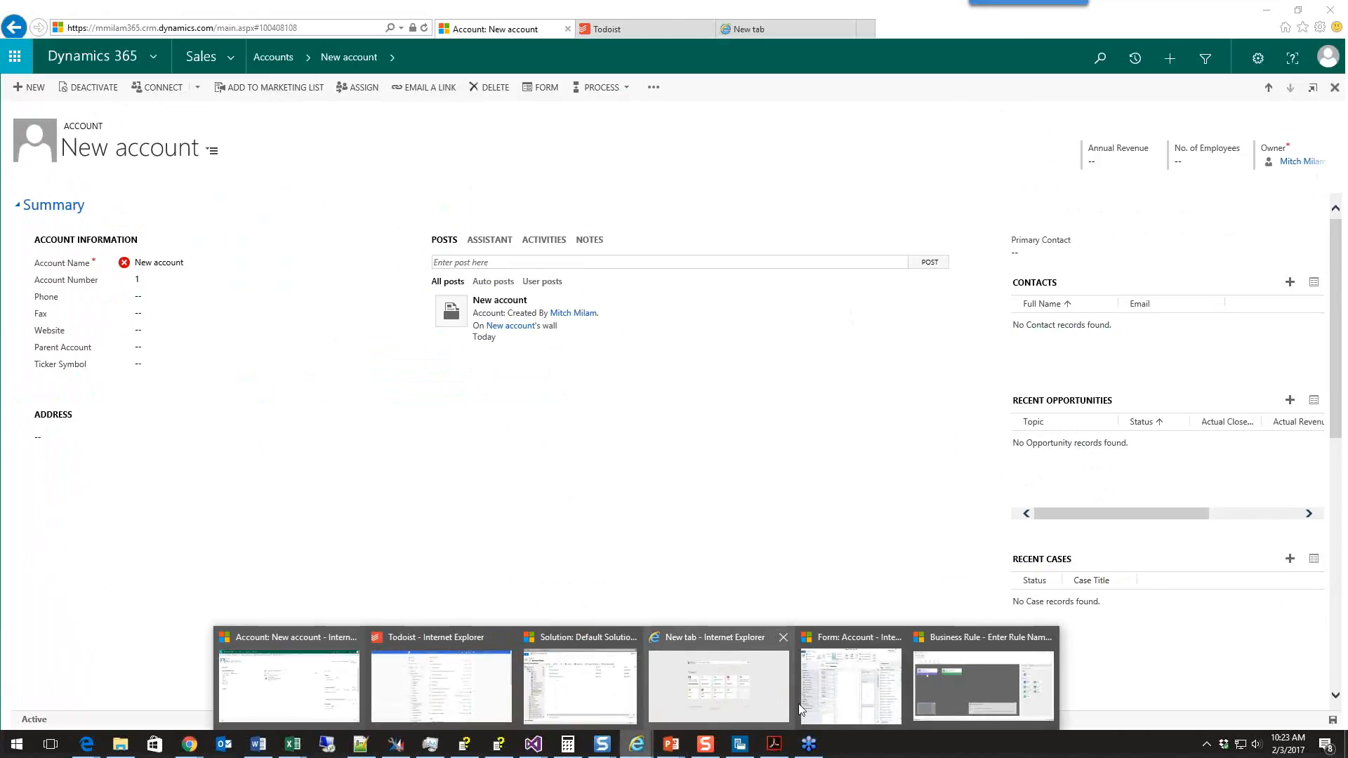
left_click(933, 689)
left_click(183, 243)
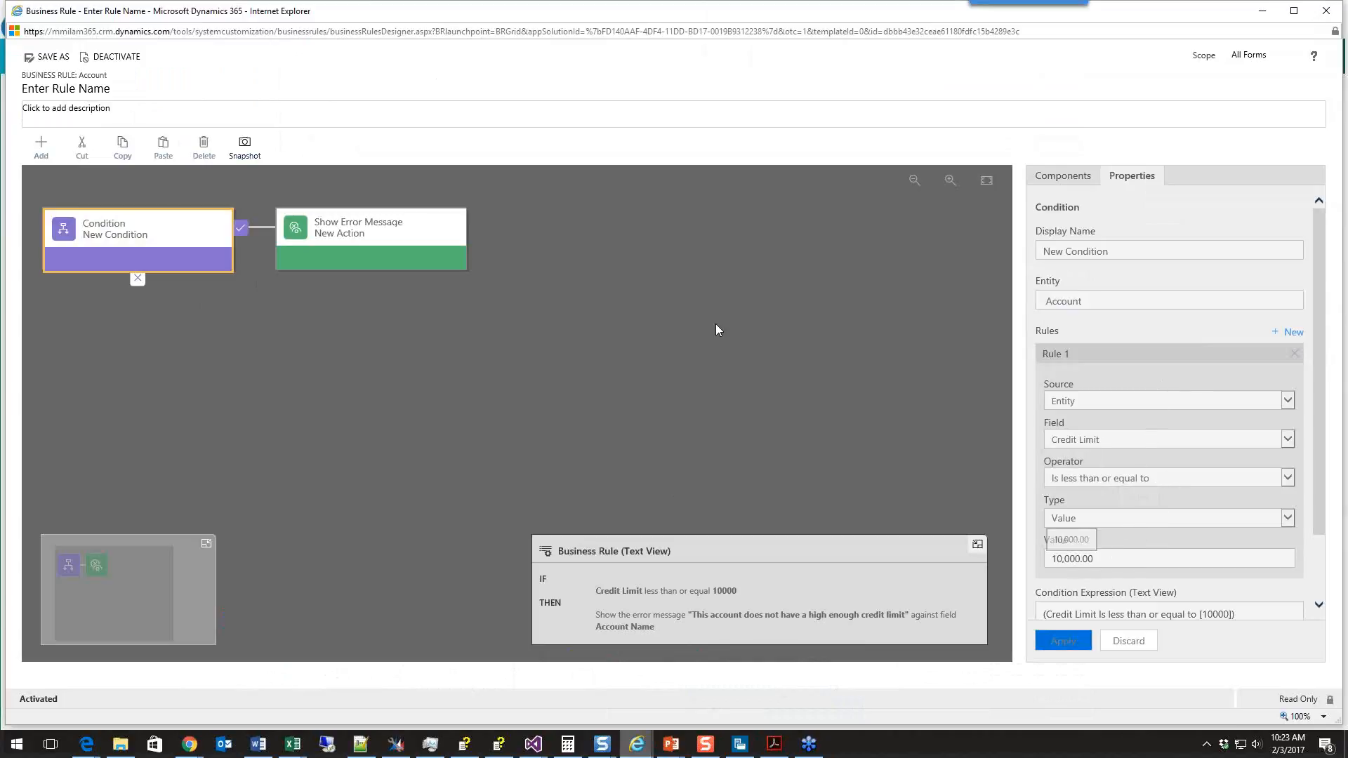
left_click(357, 234)
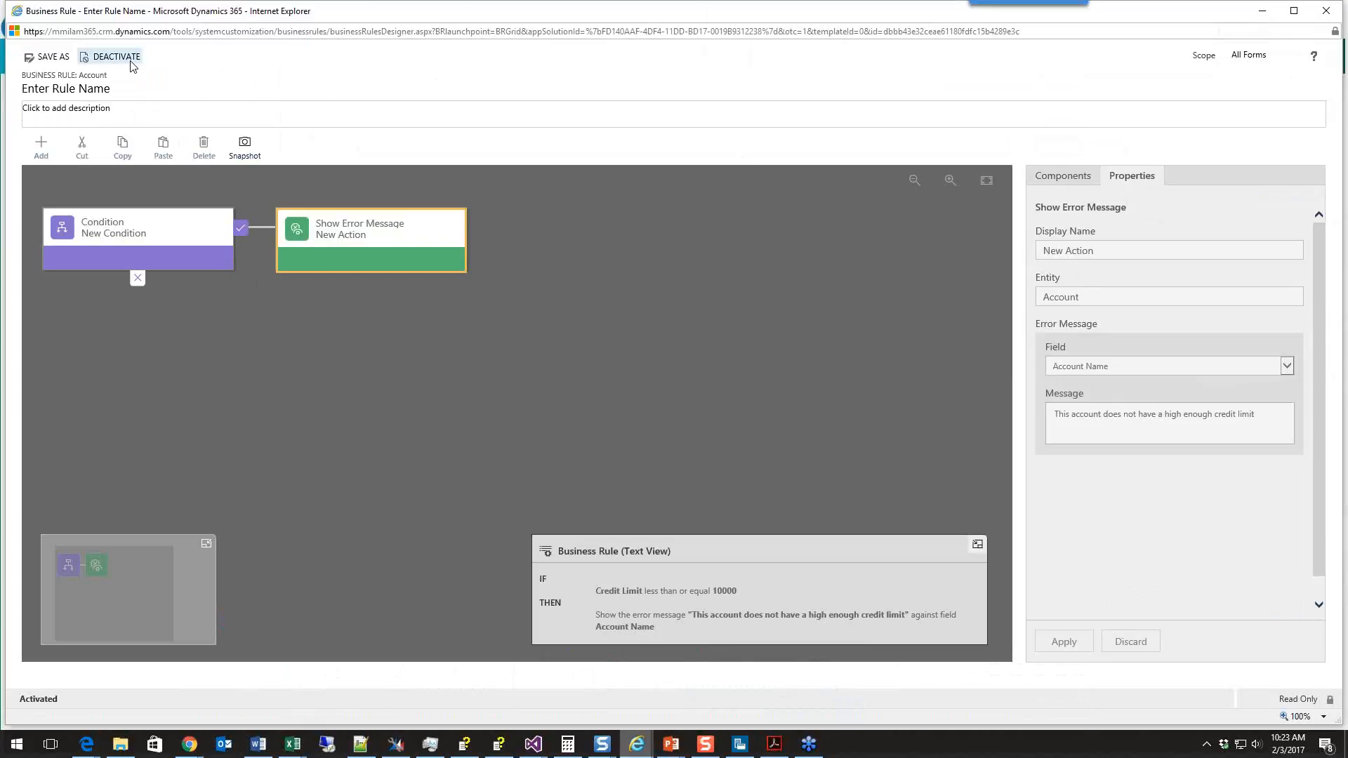
Deactivate the credit limit rule and change its scope to Entity
left_click(112, 57)
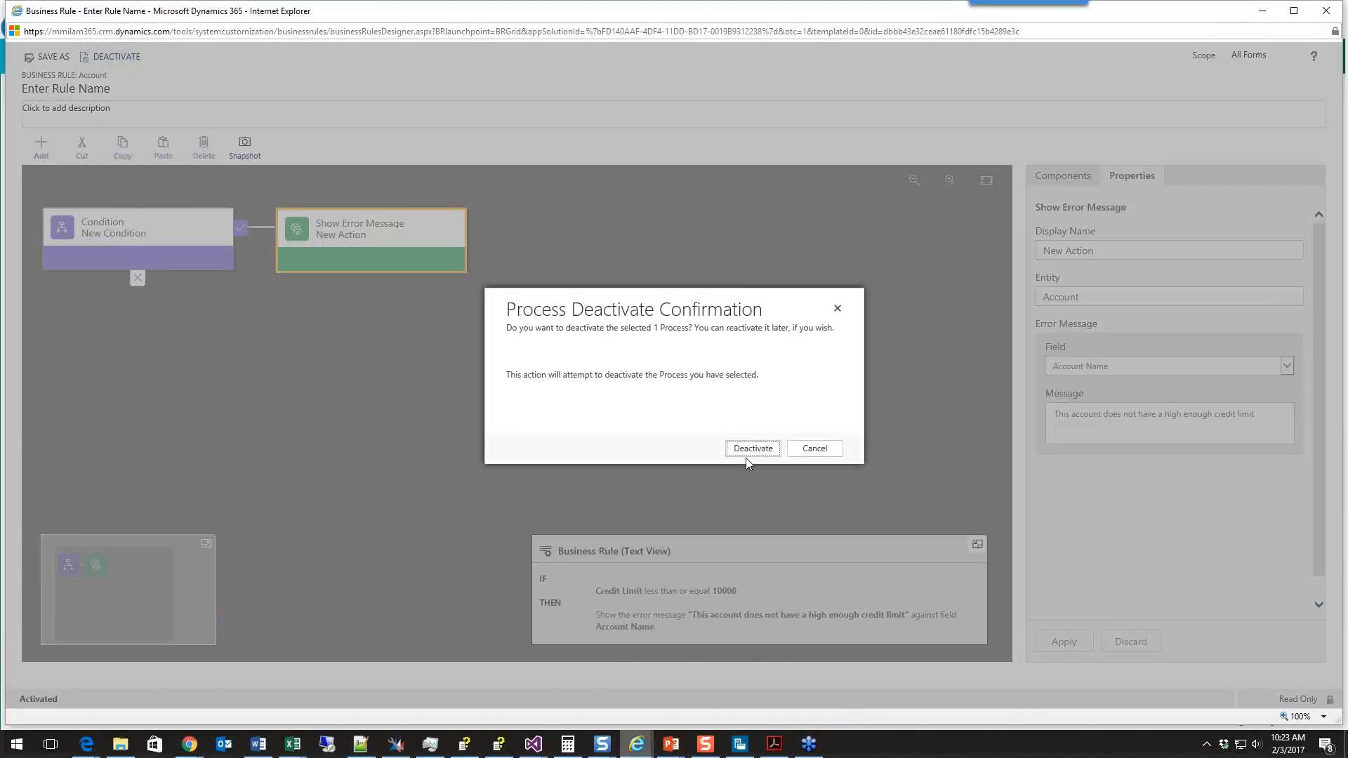
left_click(750, 451)
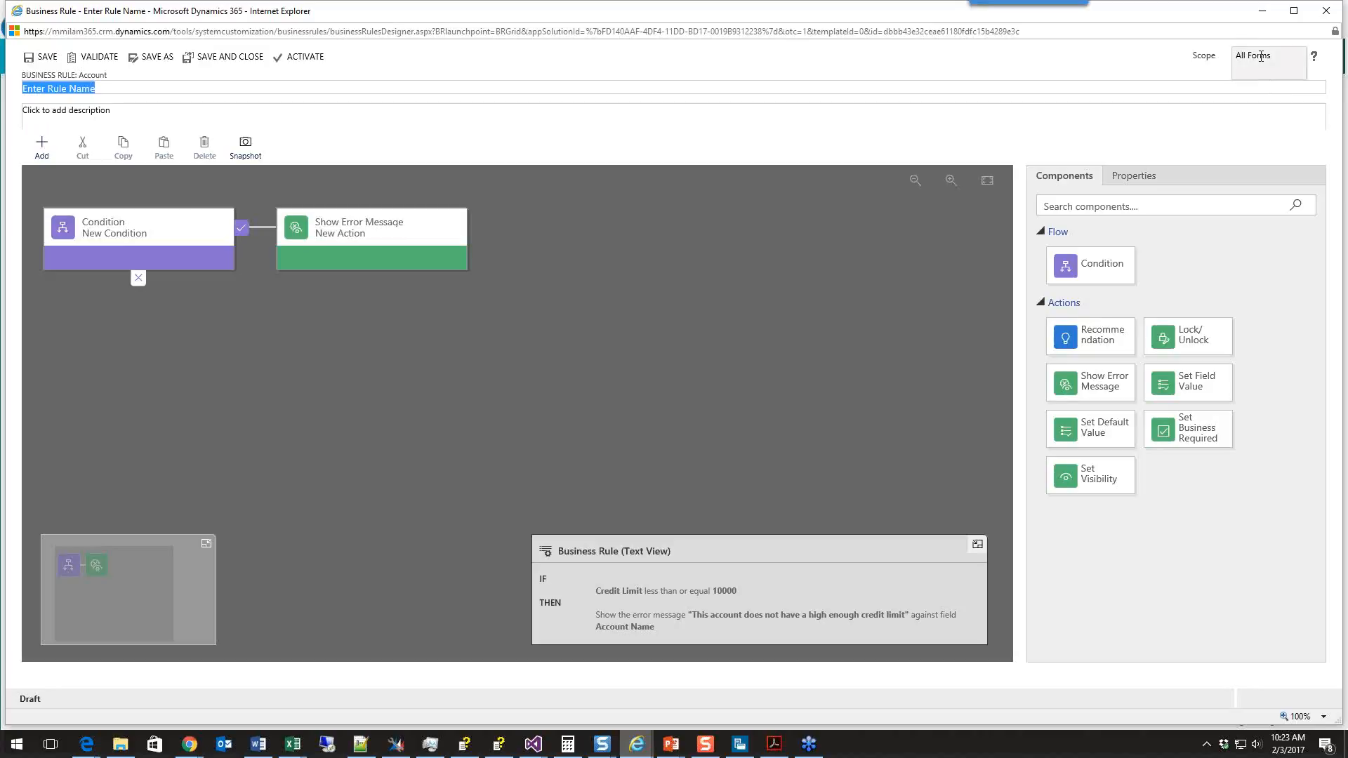
left_click(1264, 60)
left_click(1253, 66)
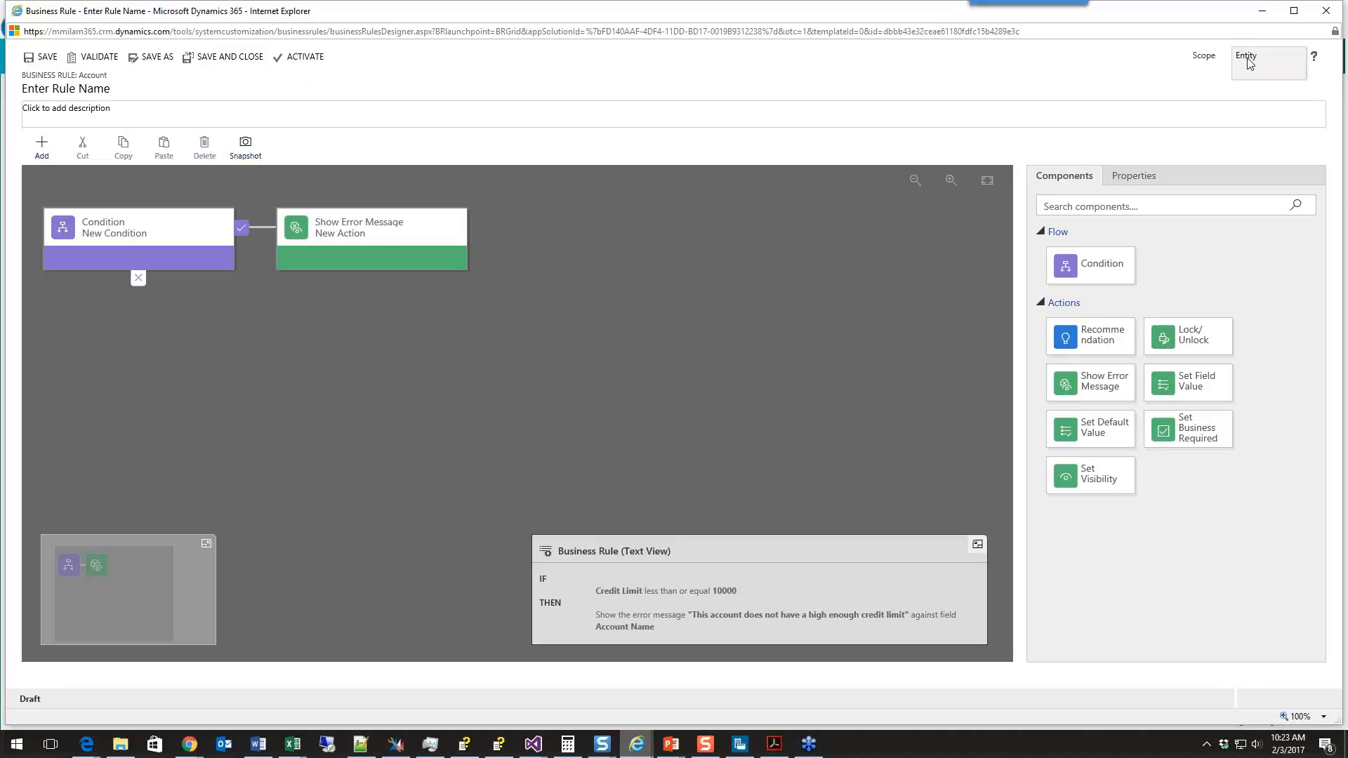
Save and validate the Entity-scoped rule and activate it again, confirming the activation
left_click(45, 61)
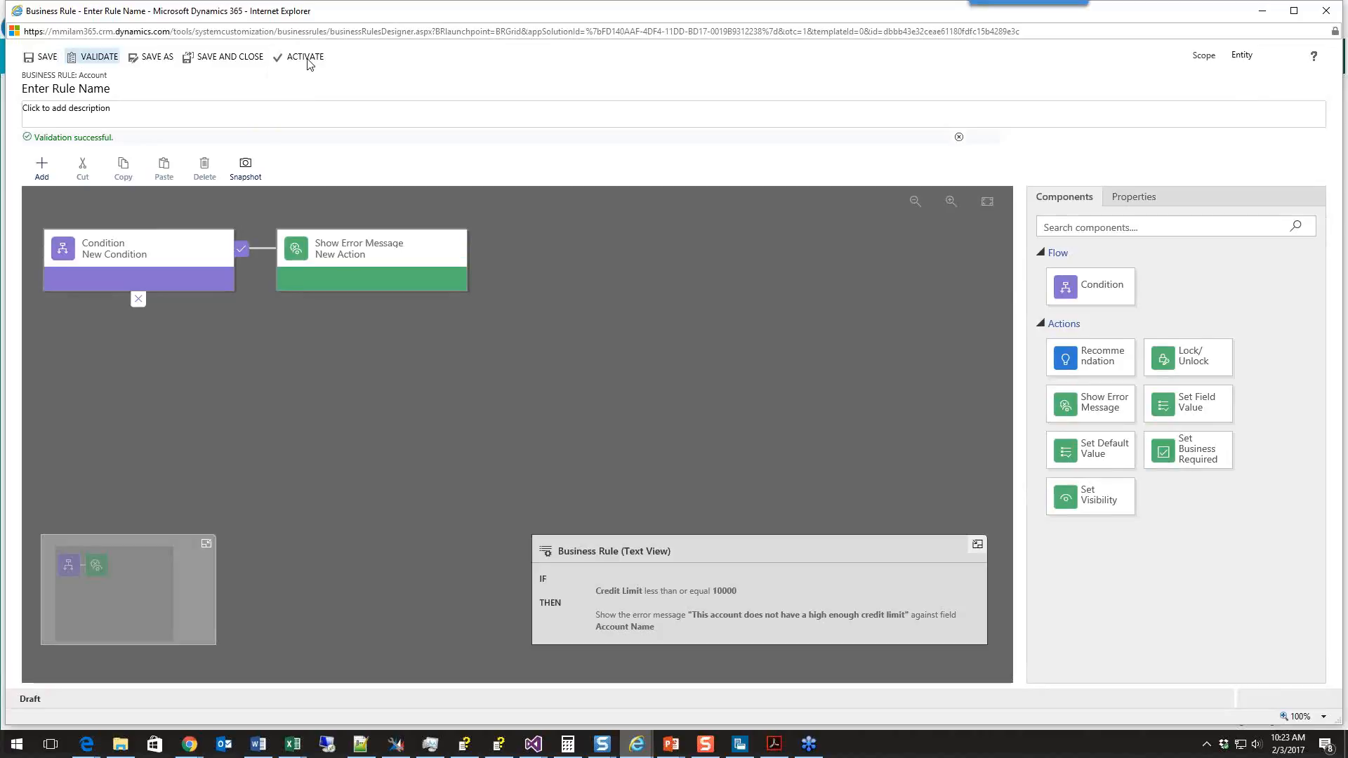
left_click(307, 62)
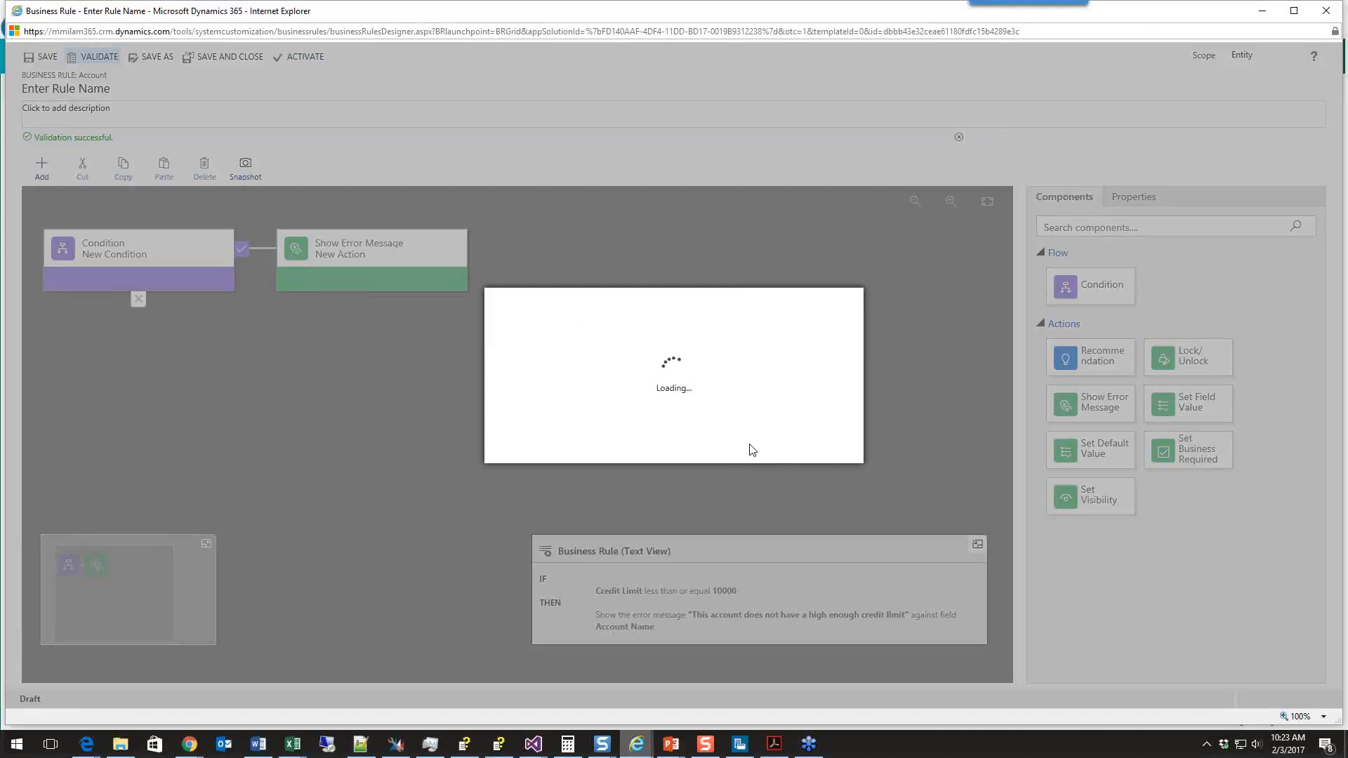
left_click(751, 448)
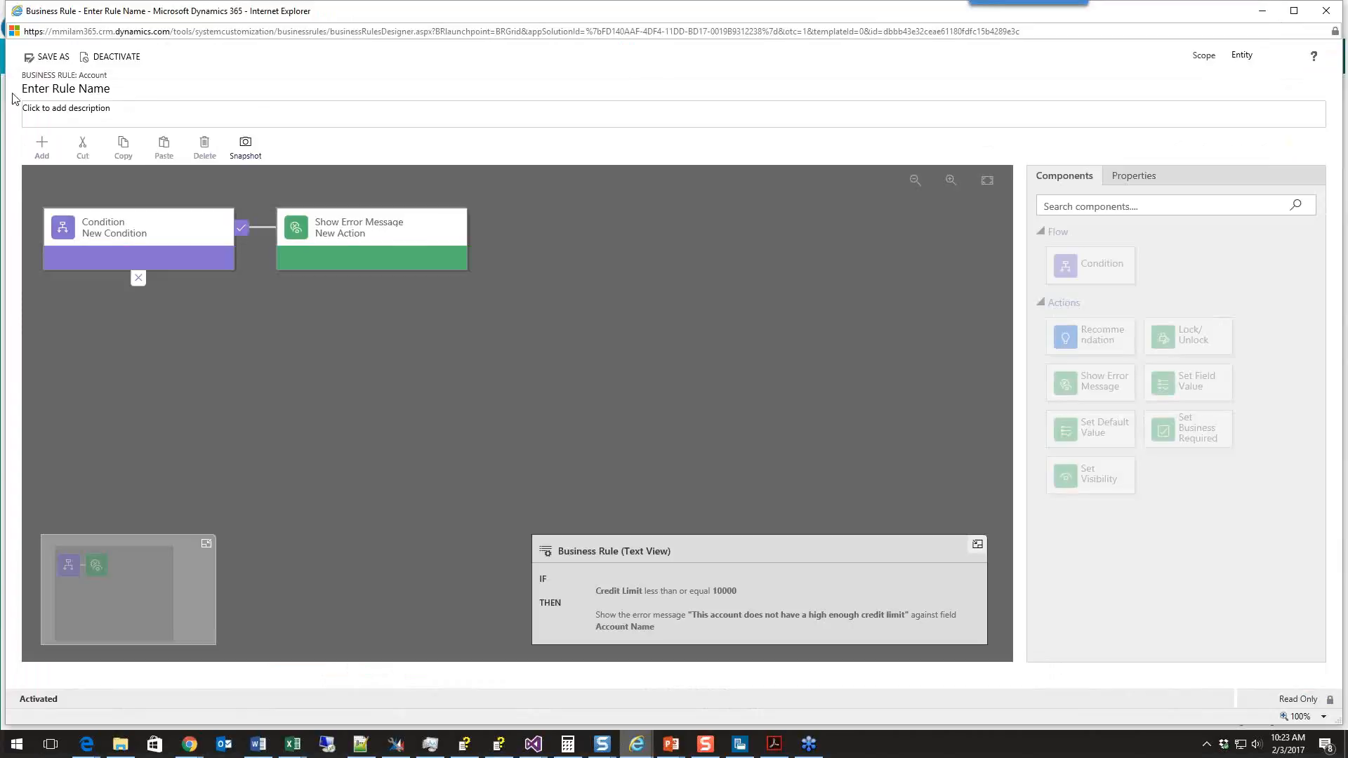
Return to the account window and start another account record named "New Account 2"
mouse_move(617, 747)
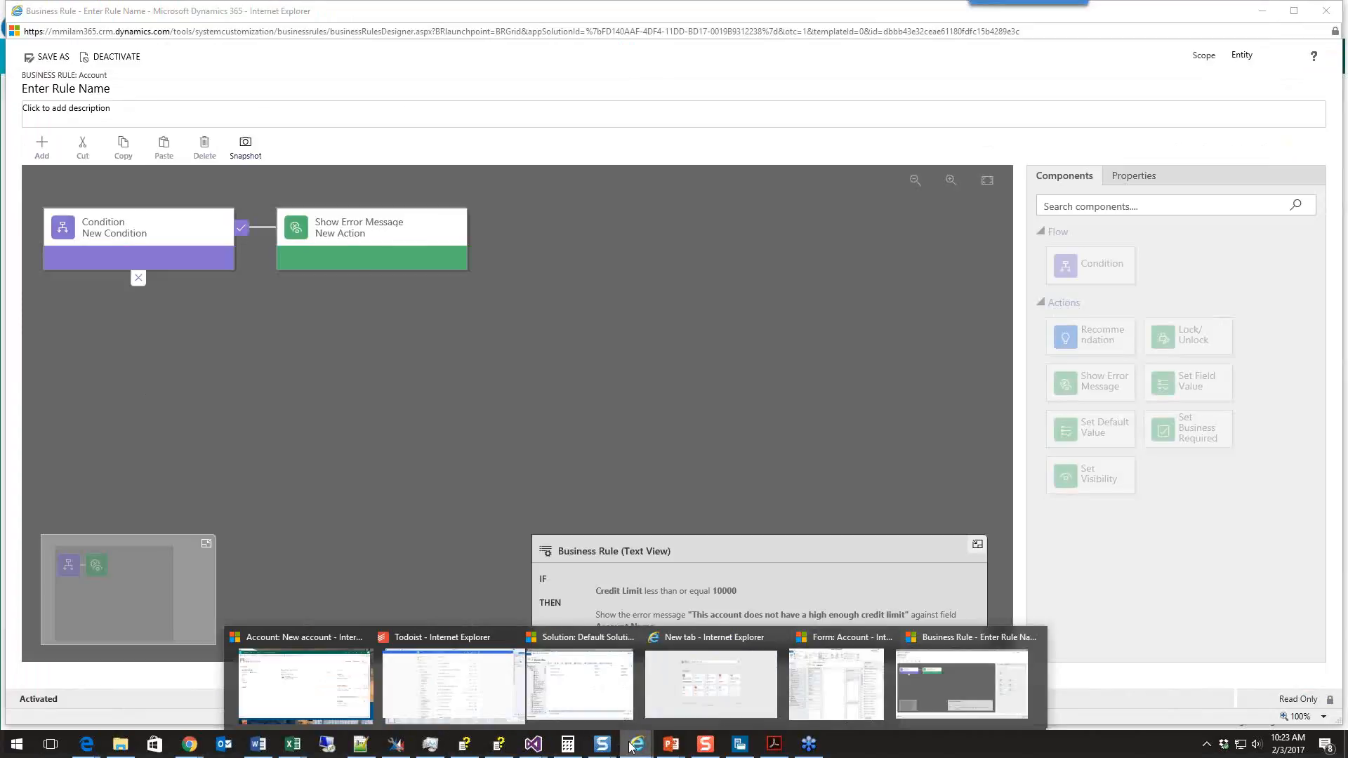
left_click(288, 674)
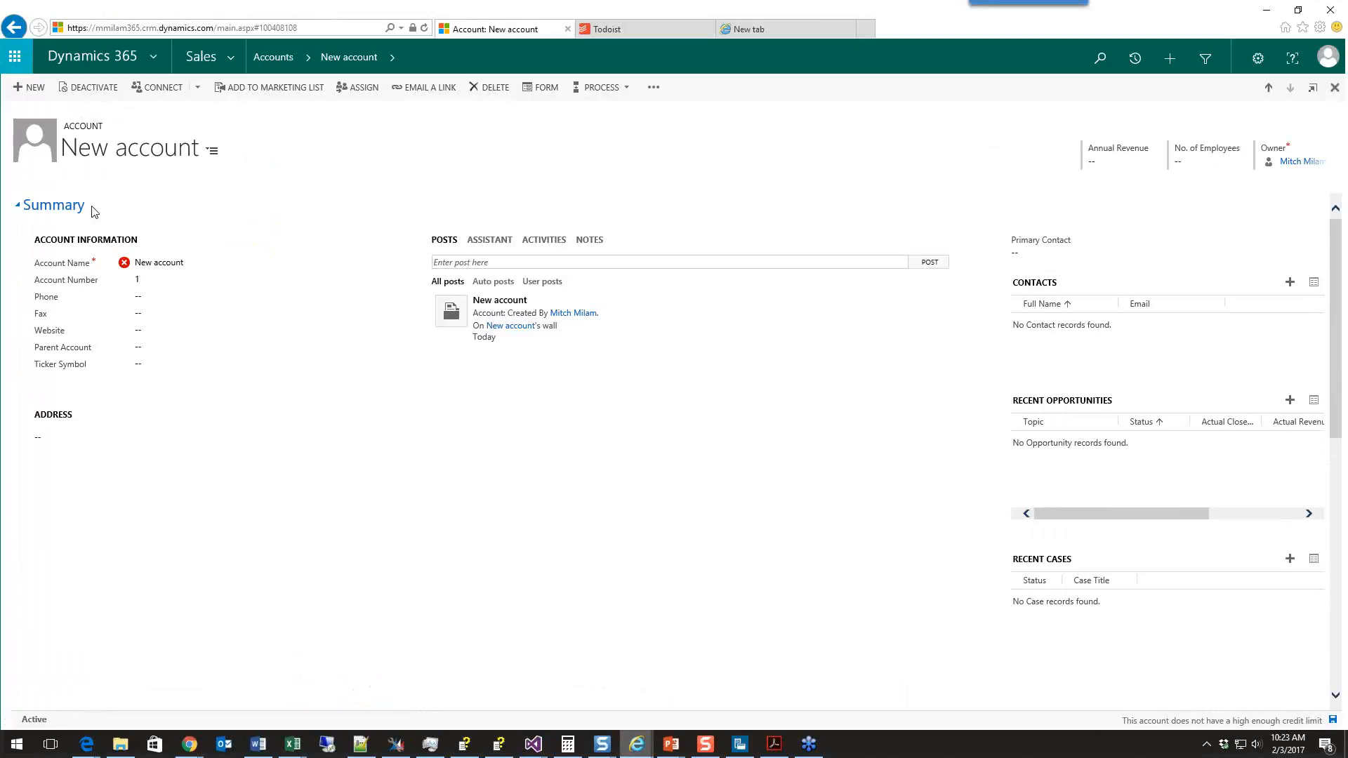
left_click(31, 88)
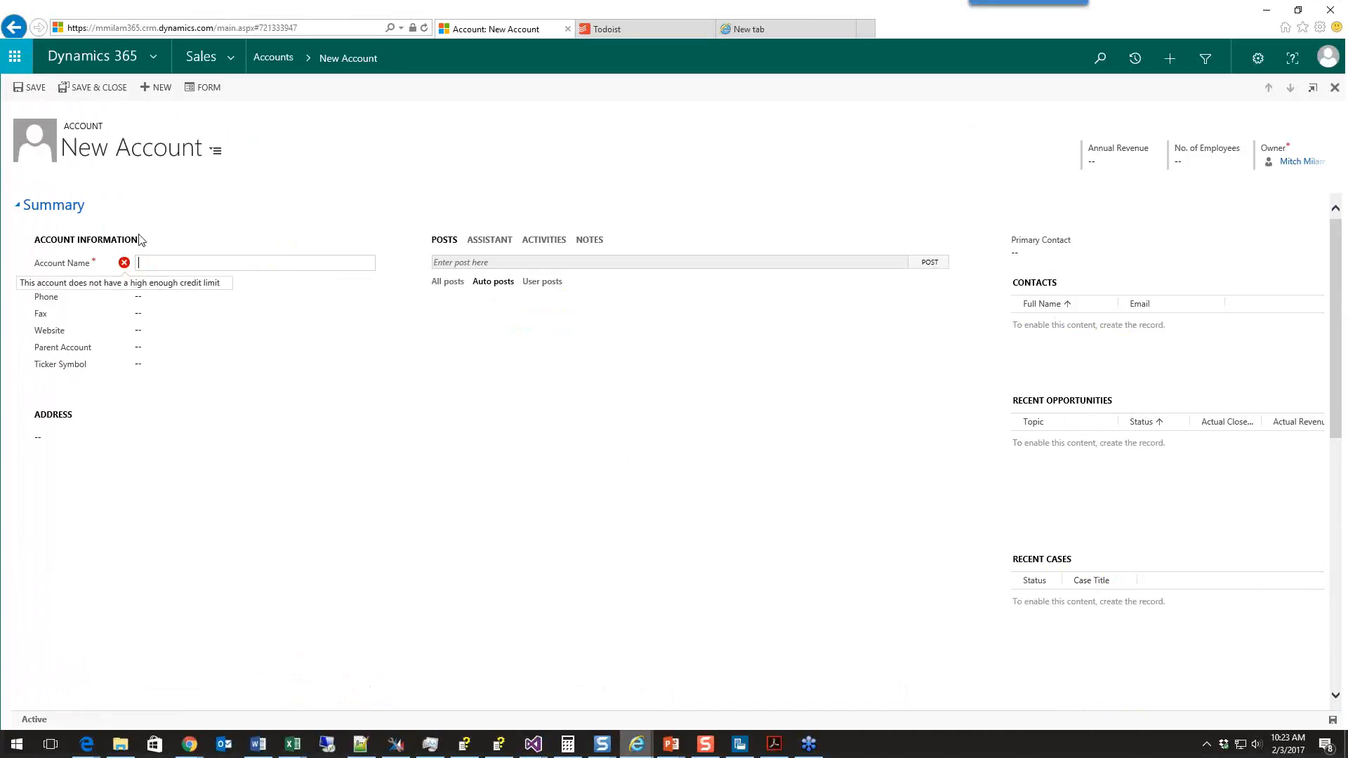
type("New Account 2")
Set New Account 2's credit limit to 2,500 and examine the error flagged on Account Name
scroll(783, 407, "down", 8)
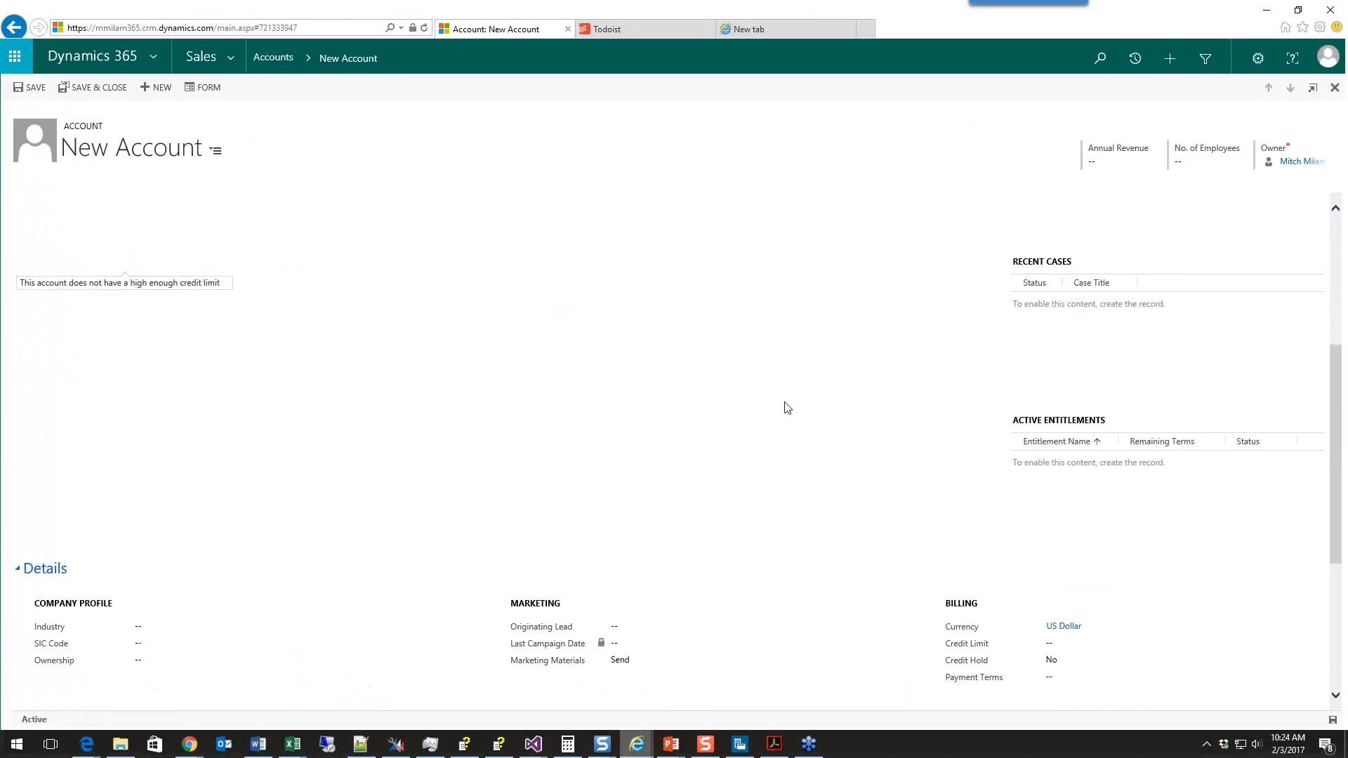
left_click(1112, 353)
type("2500")
key("Tab")
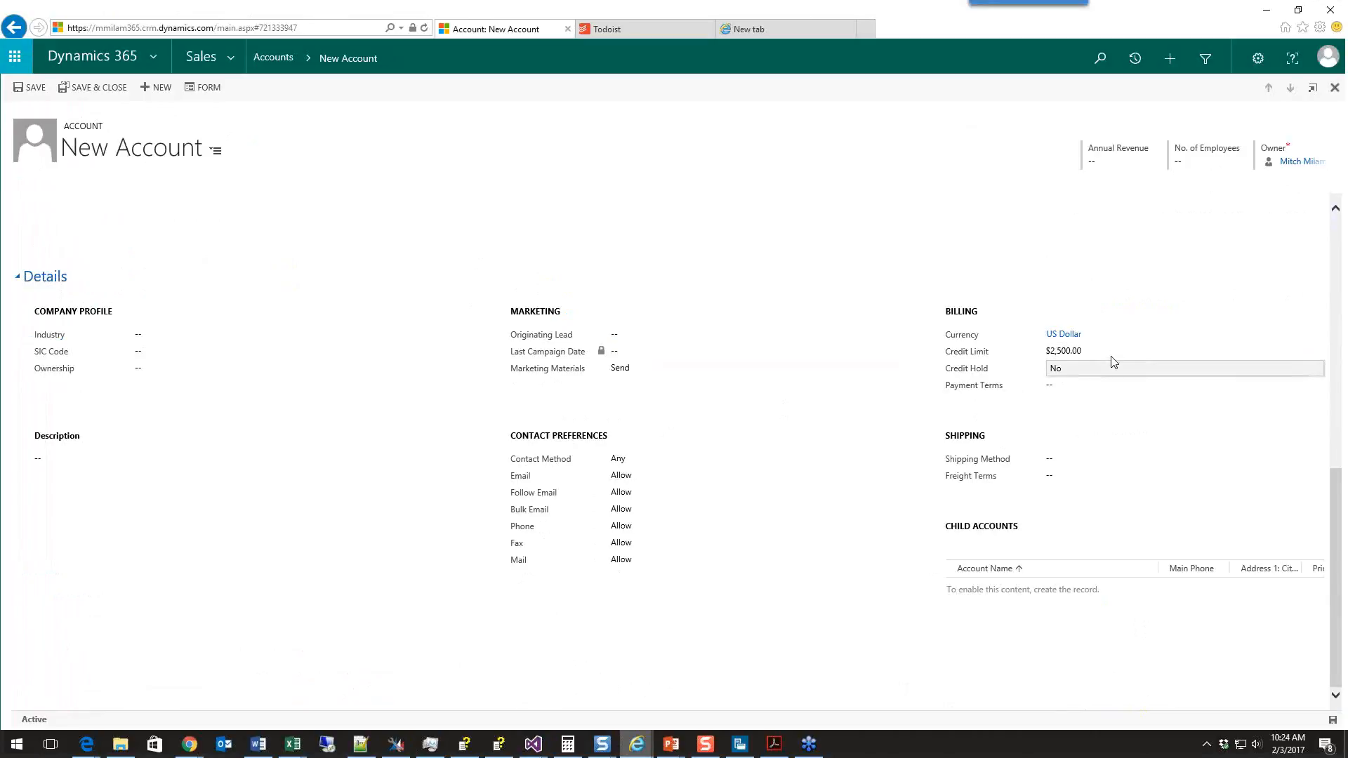
scroll(789, 326, "up", 8)
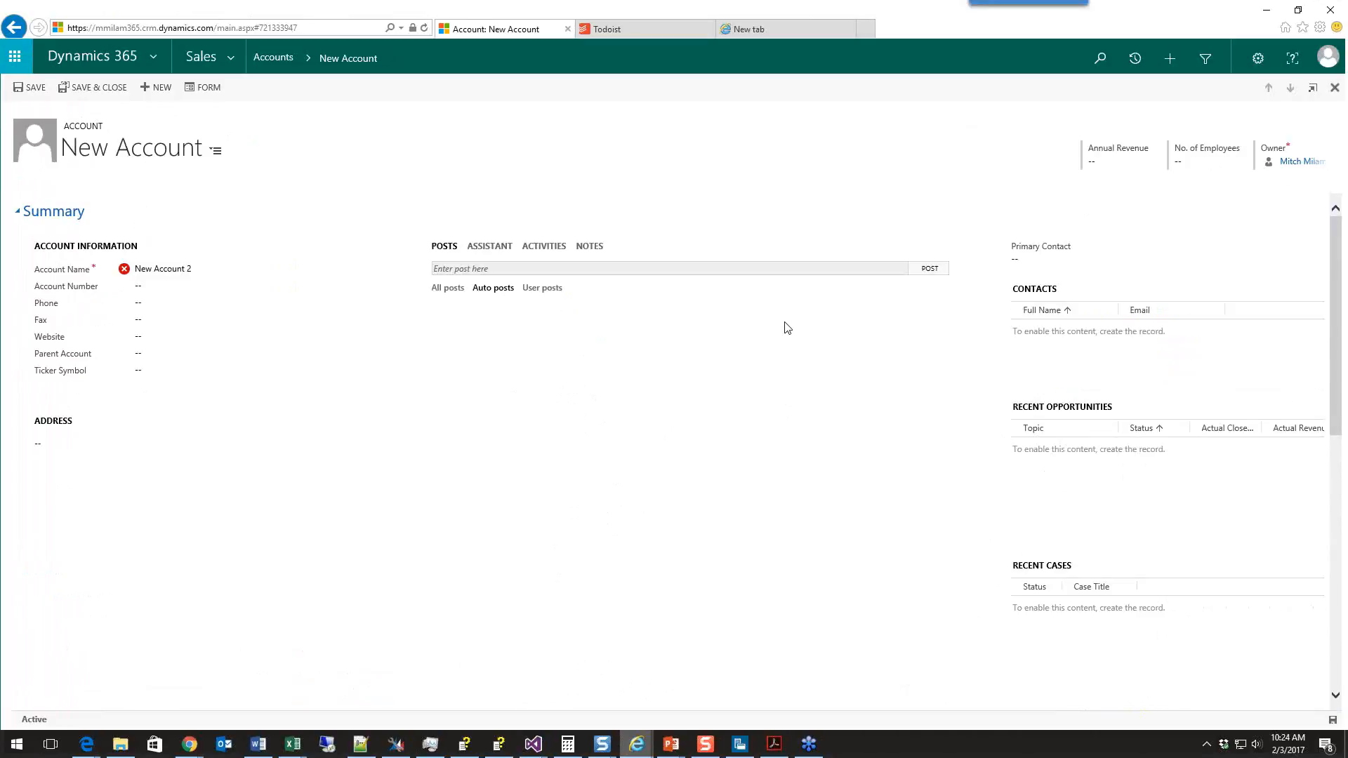
mouse_move(124, 276)
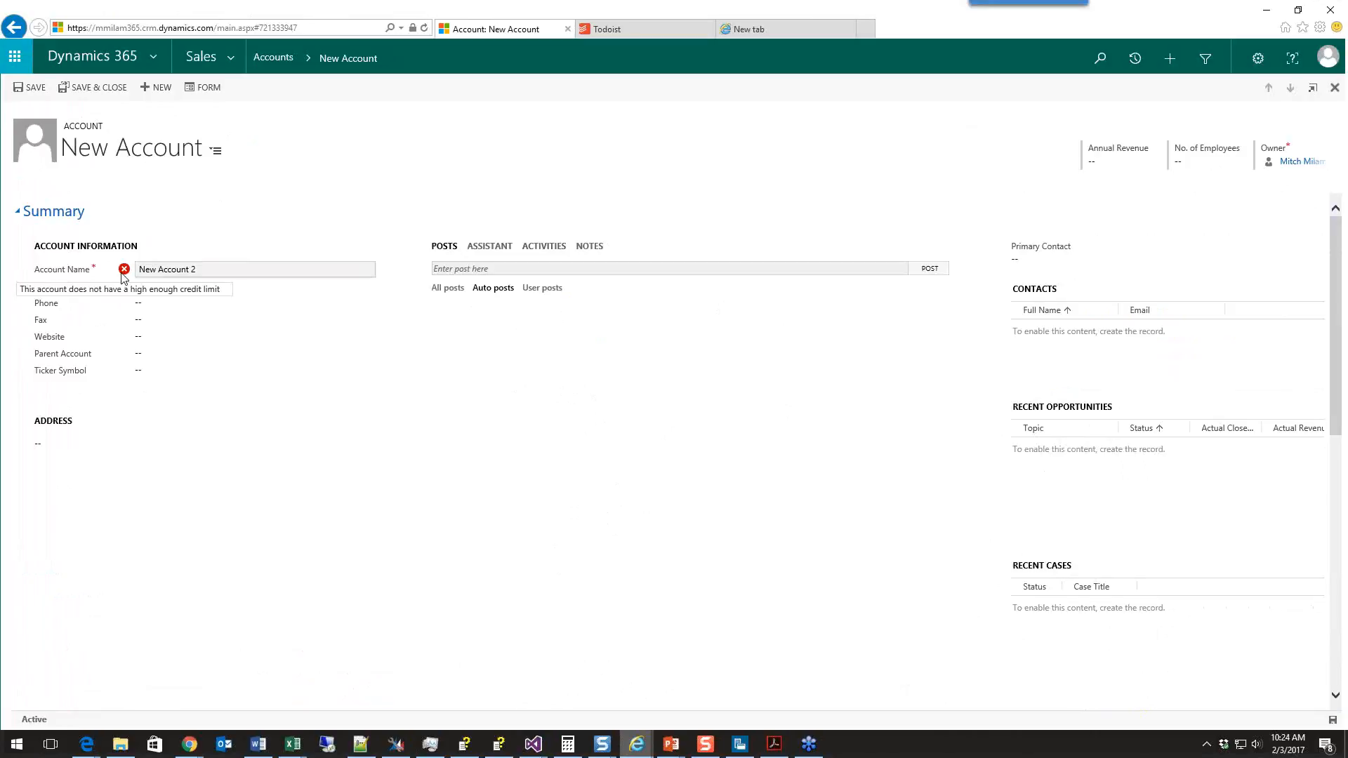
Try to save New Account 2 twice and check the error message at the Account Name field
left_click(31, 88)
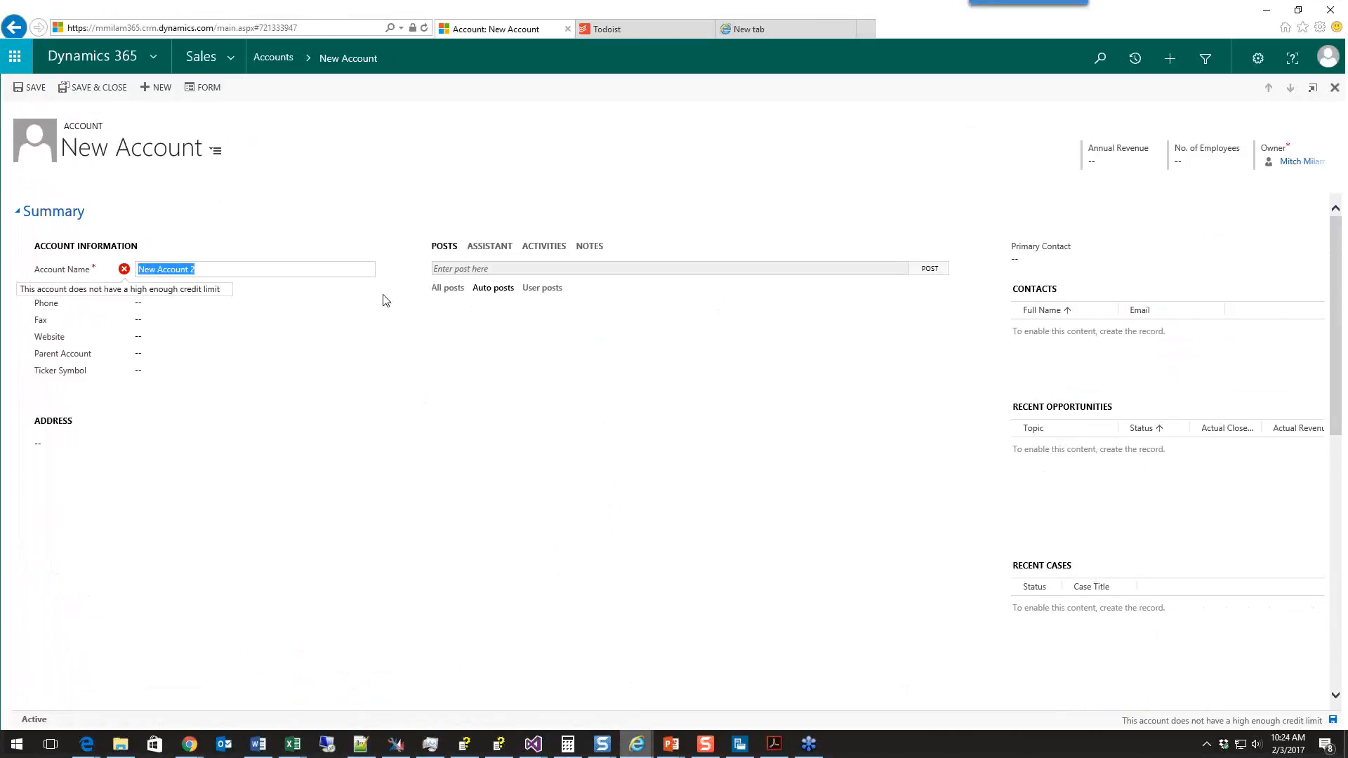
left_click(389, 392)
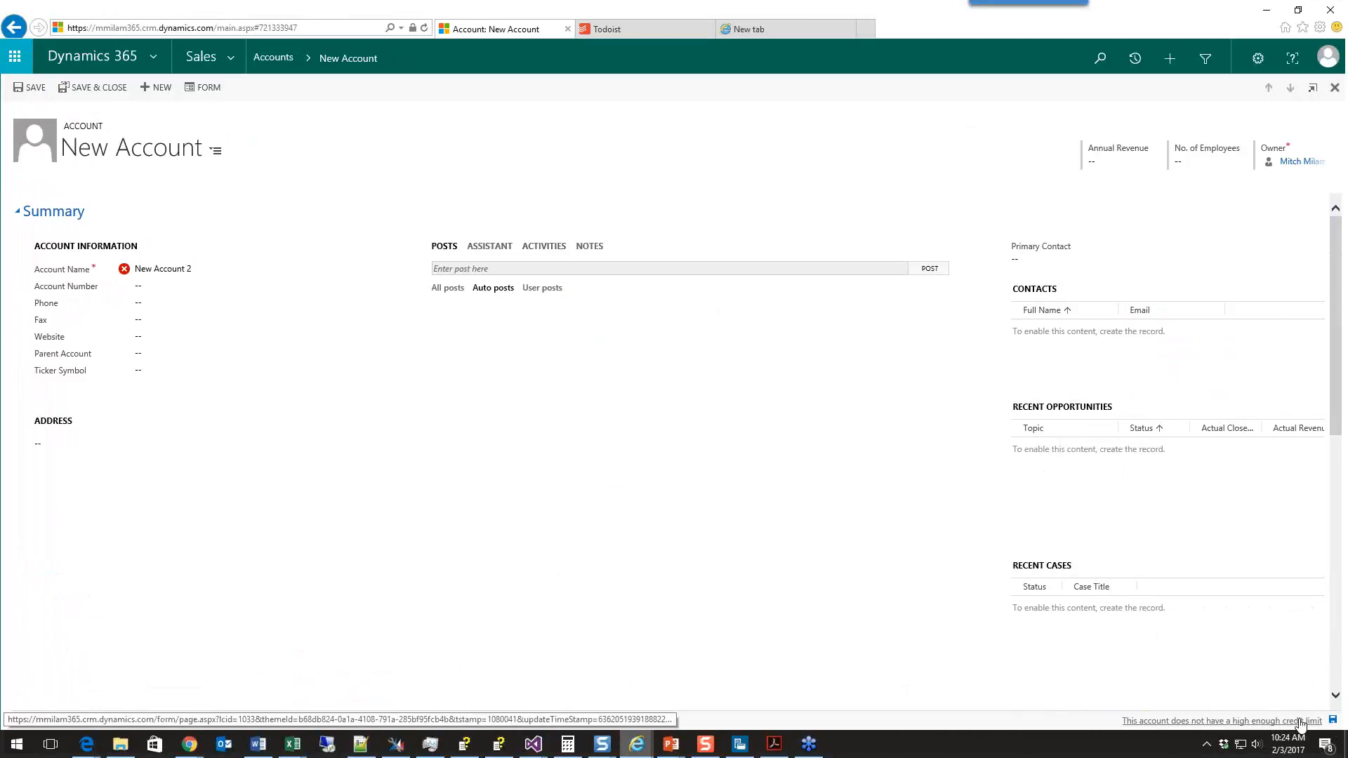
left_click(1332, 721)
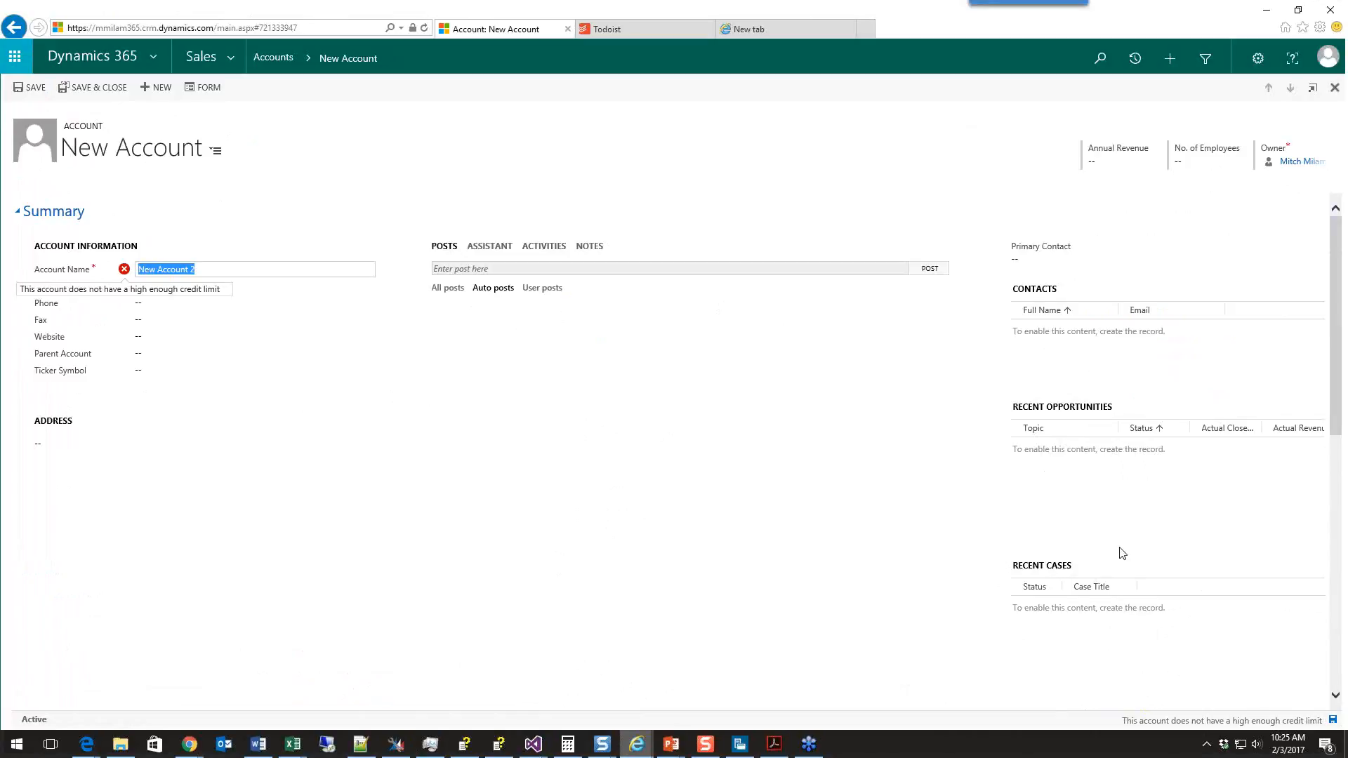
Clear New Account 2's credit limit, set it to 11,000 and recheck the Account Name field for the error
scroll(1122, 553, "down", 5)
left_click(1112, 593)
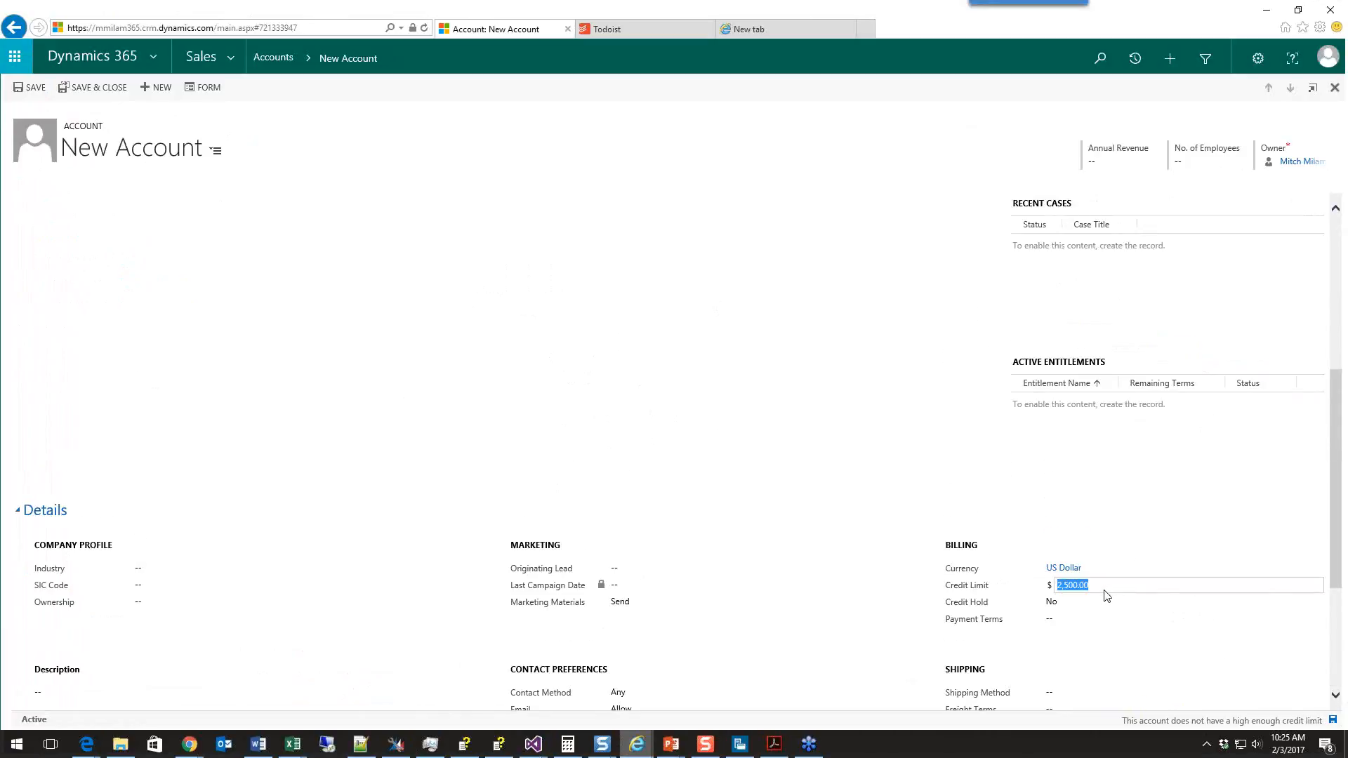
scroll(1107, 593, "up", 5)
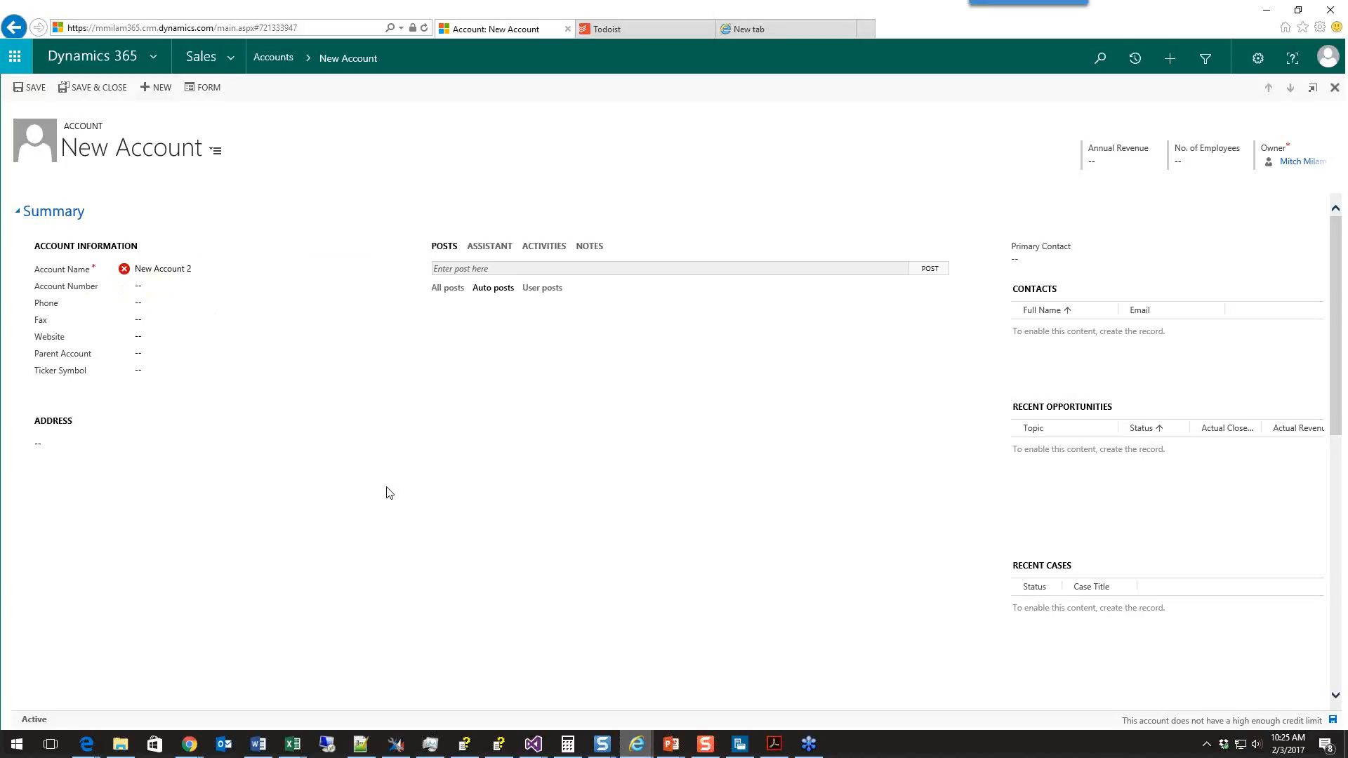
scroll(261, 311, "down", 5)
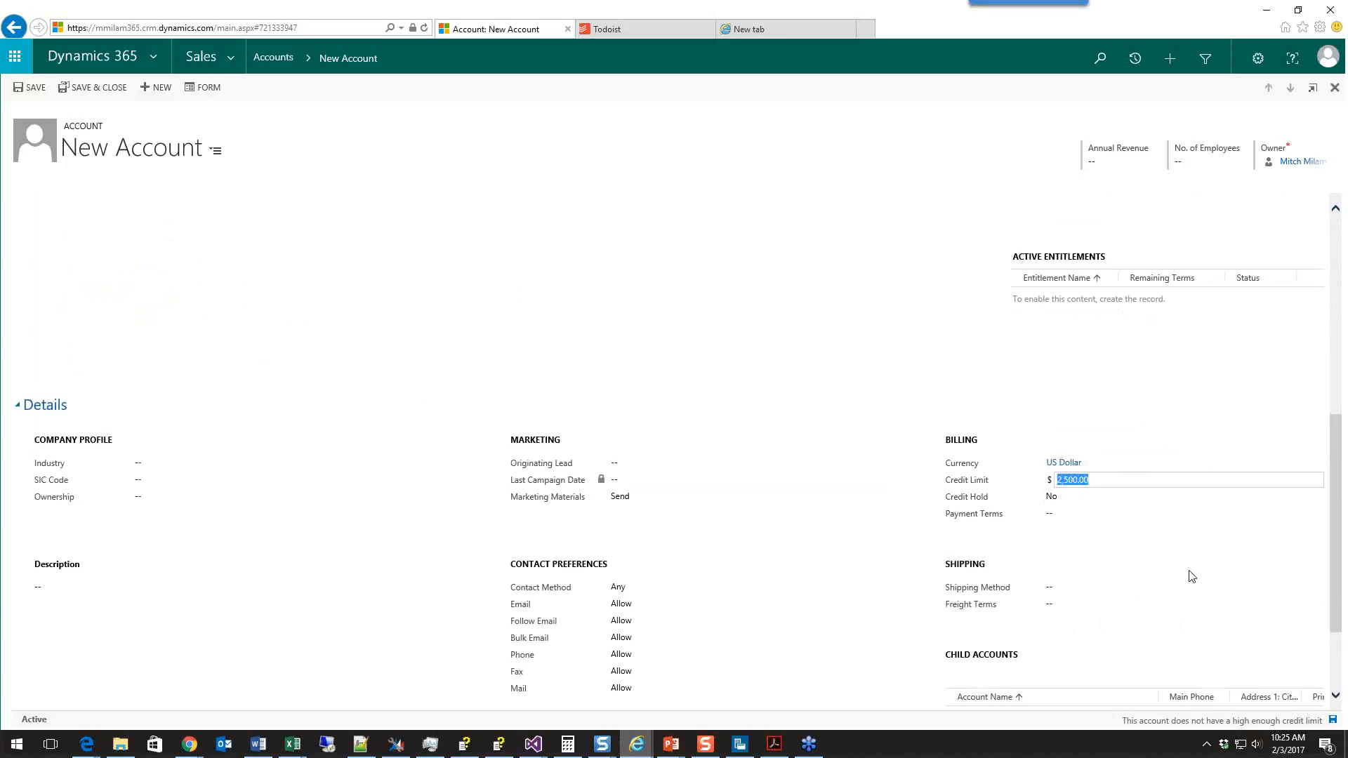
key("BackSpace")
key("Tab")
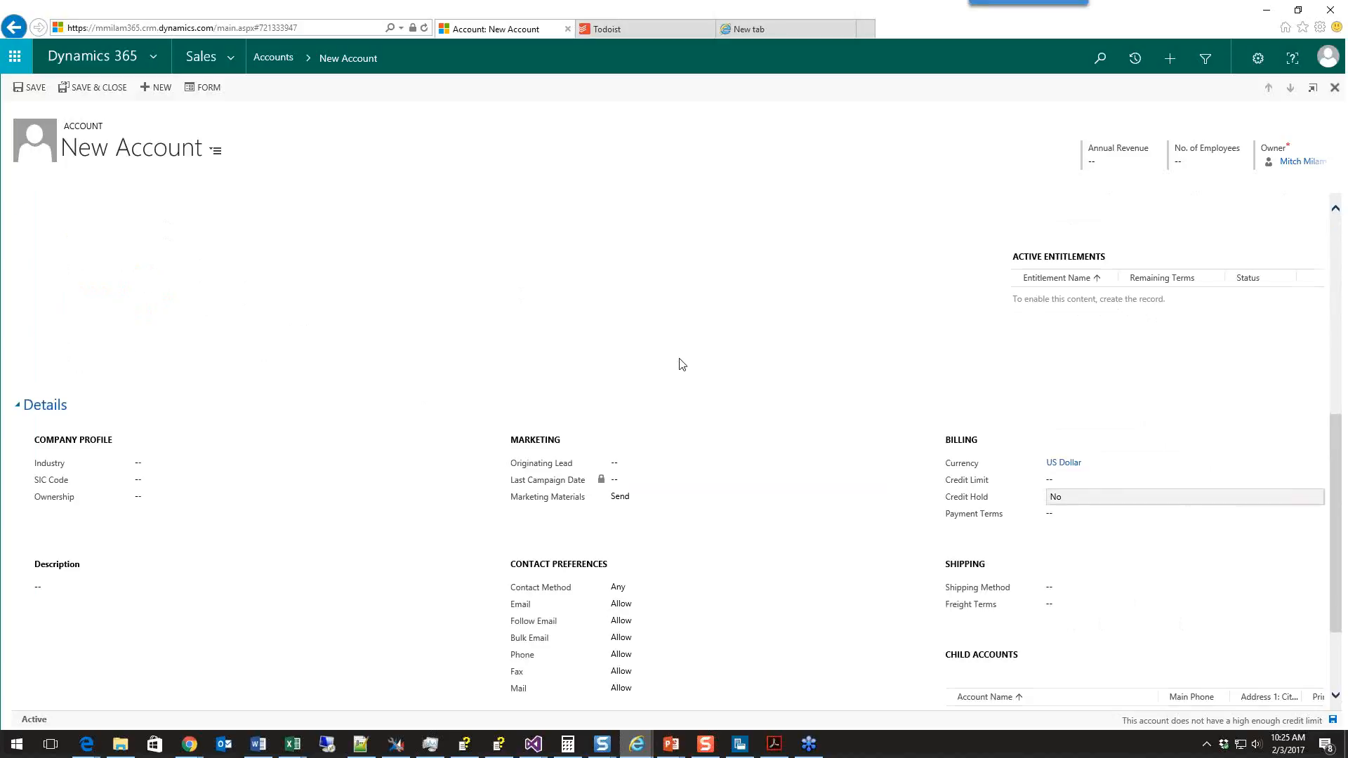
left_click(1099, 402)
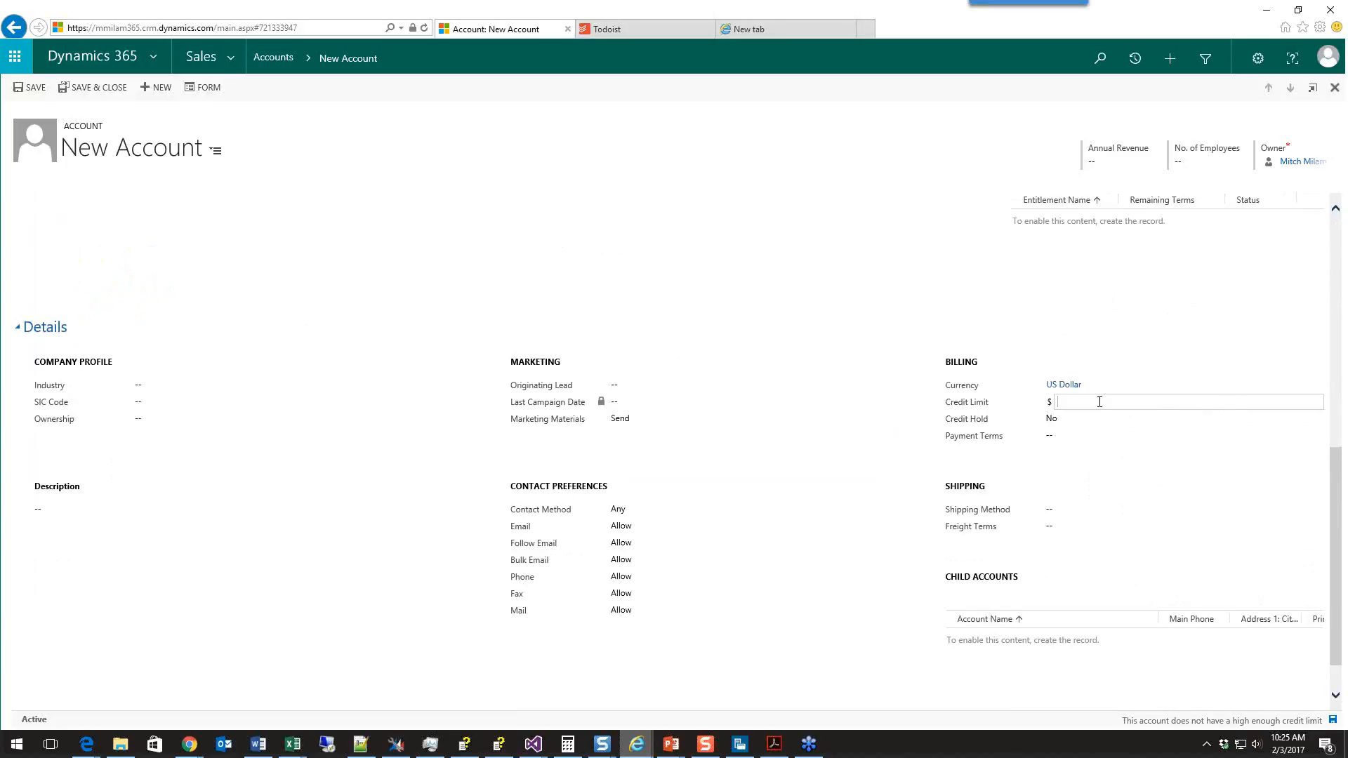
type("11000")
key("Tab")
scroll(702, 323, "up", 10)
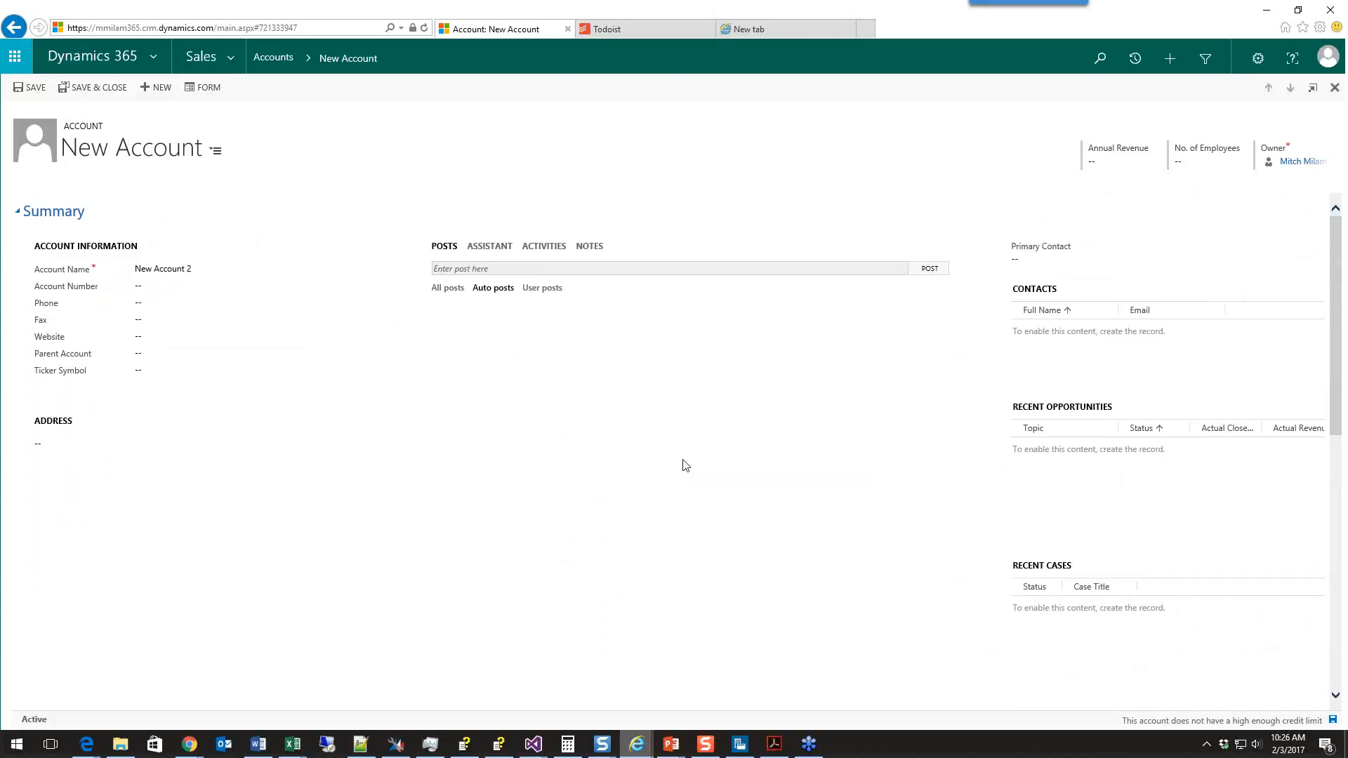
Recheck New Account 2's Account Name and Credit Limit fields against the credit limit error
left_click(207, 279)
left_click(215, 277)
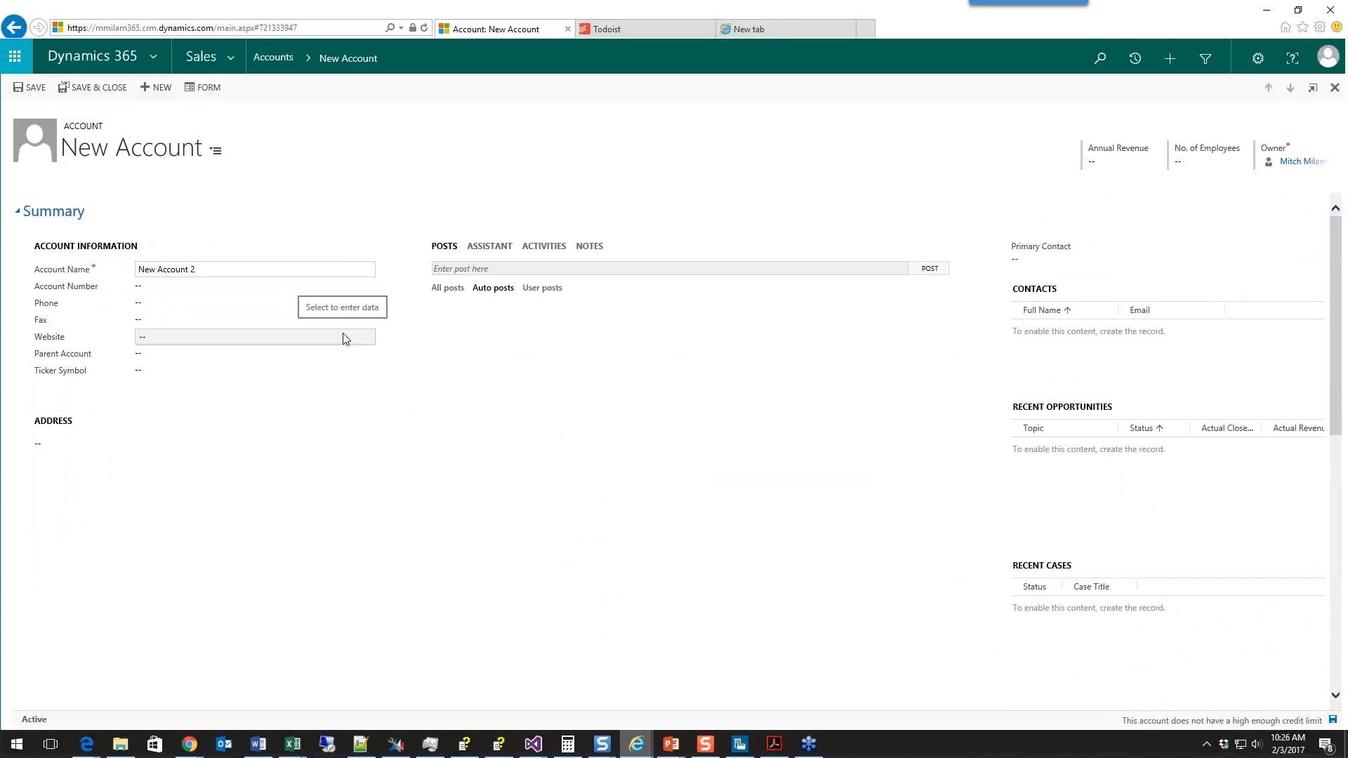
scroll(936, 551, "down", 5)
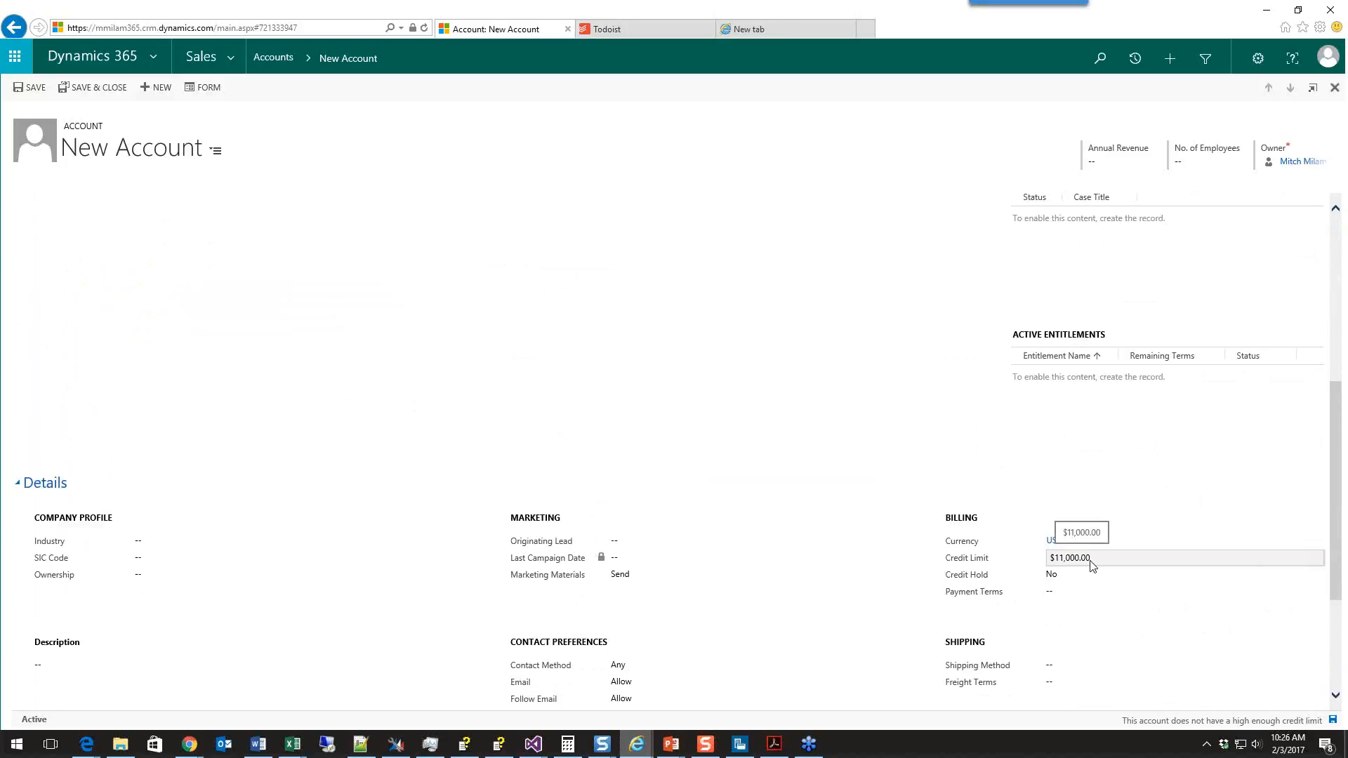
scroll(1092, 566, "up", 5)
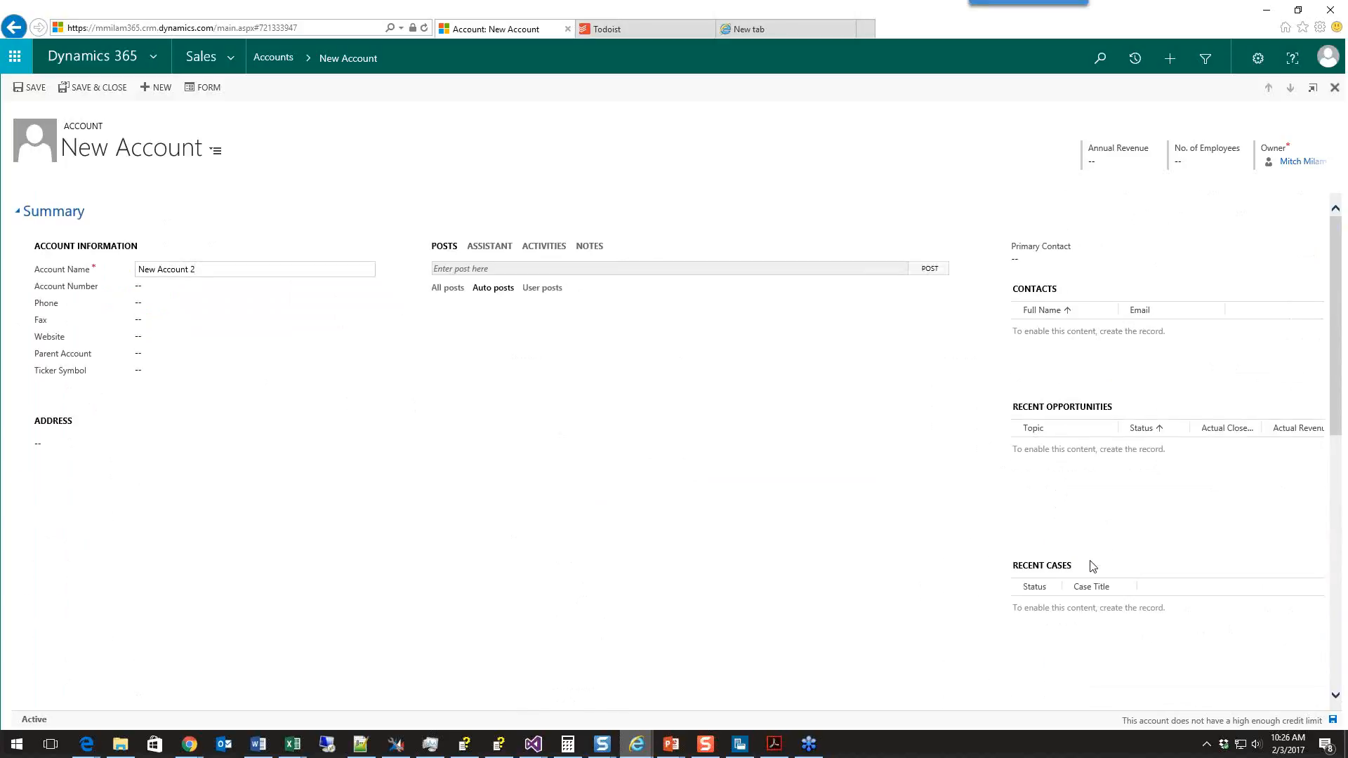
Switch to the Account business rule window and deactivate the credit limit rule
left_click(637, 744)
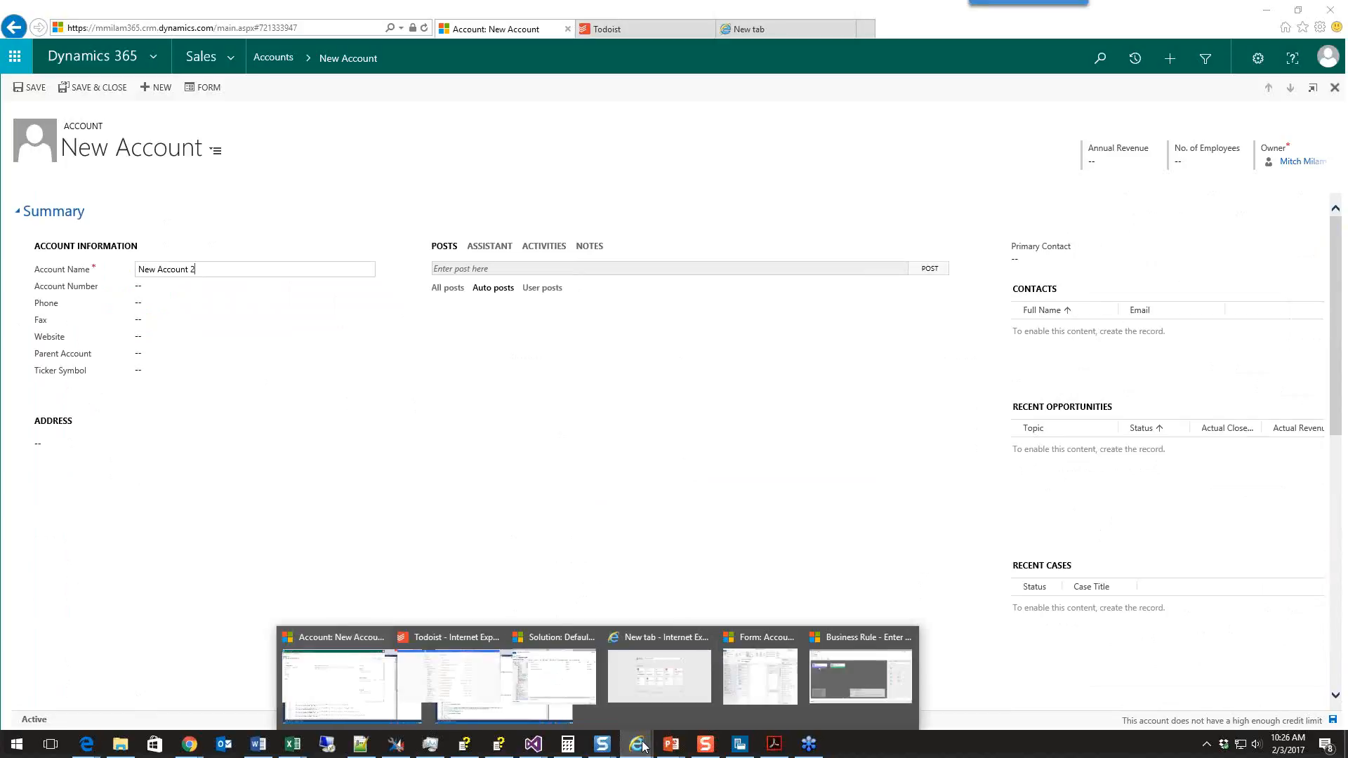
left_click(983, 685)
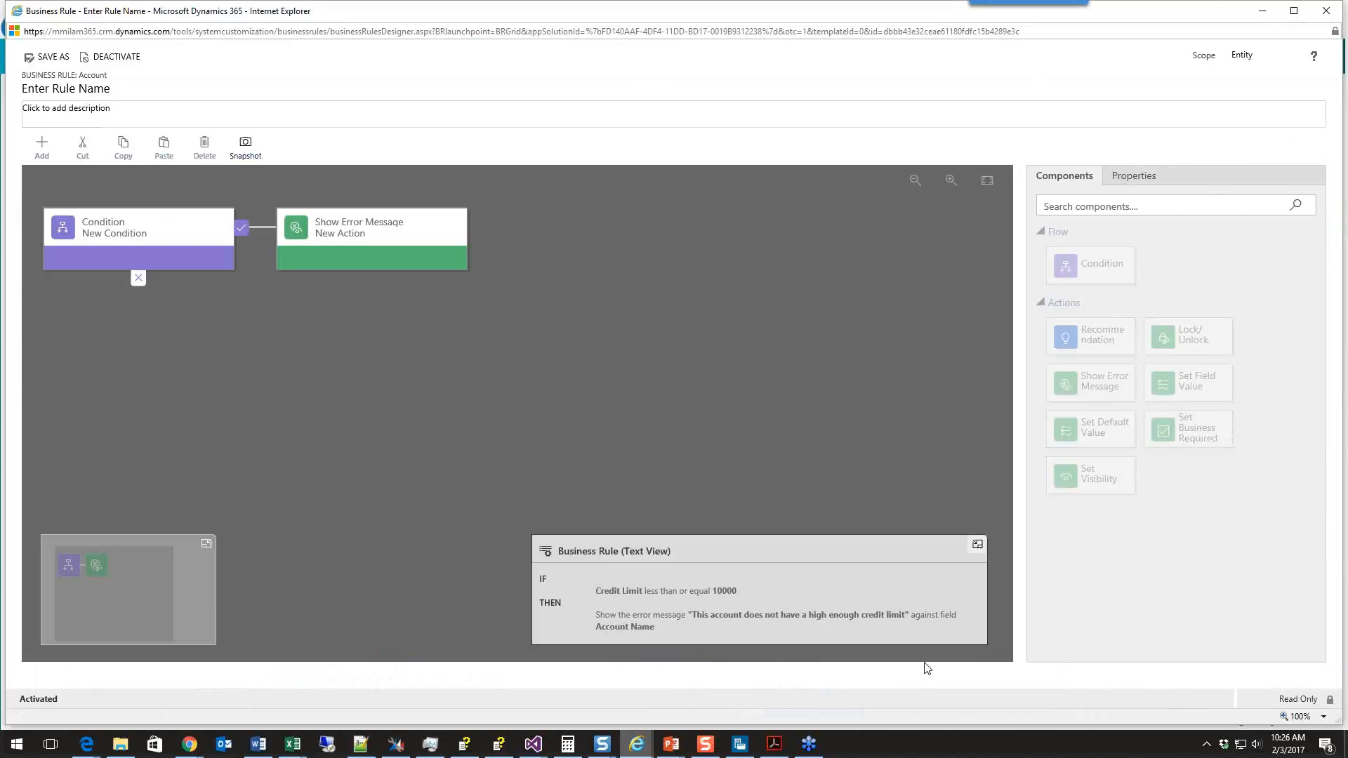
left_click(106, 56)
left_click(764, 452)
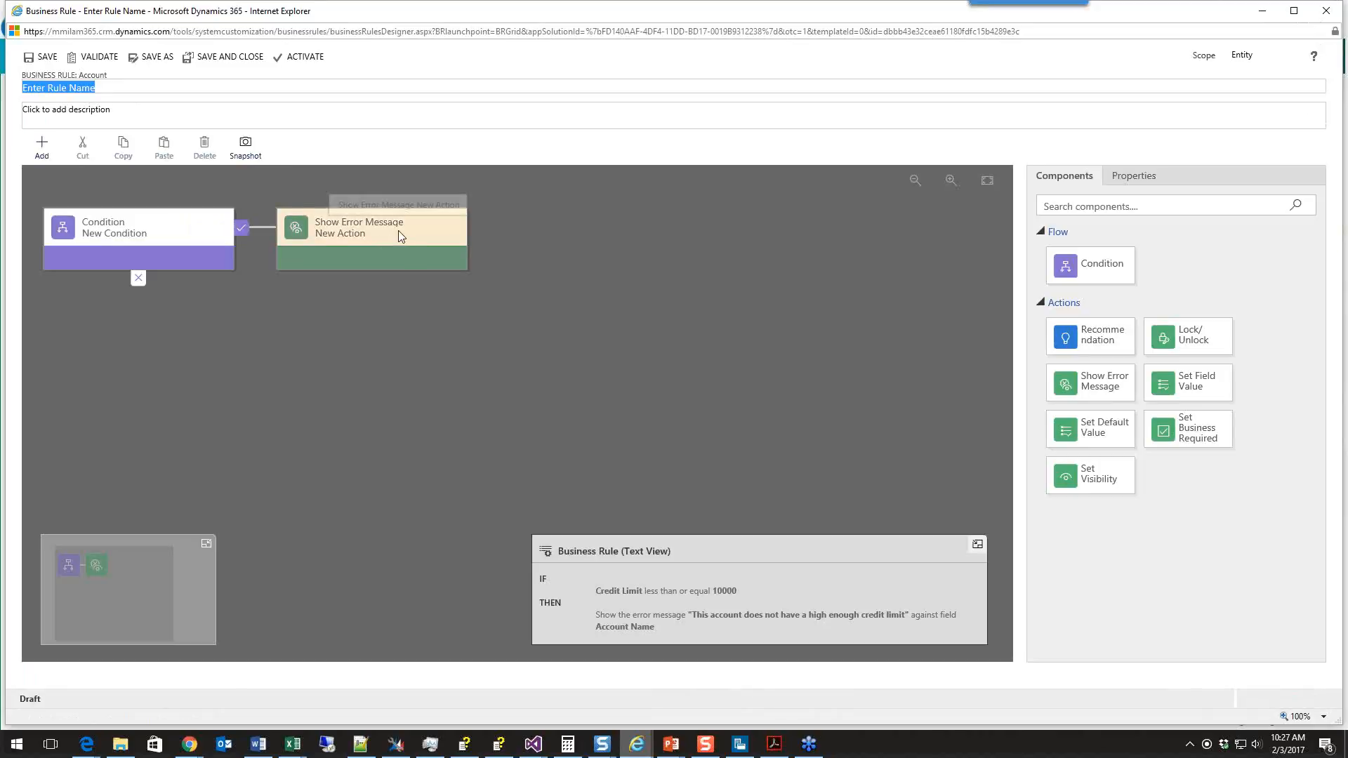
Delete the Show Error Message action from the credit limit rule
left_click(401, 236)
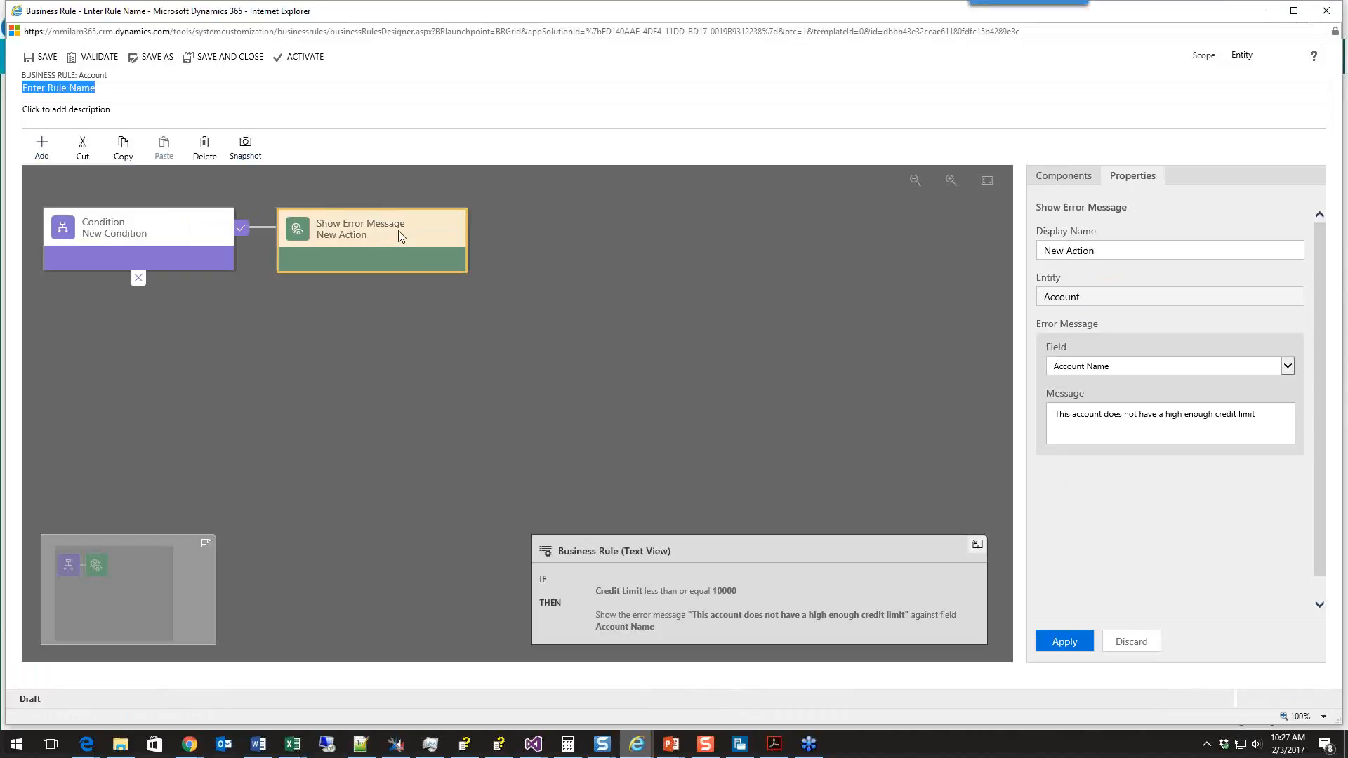
left_click(205, 146)
left_click(754, 432)
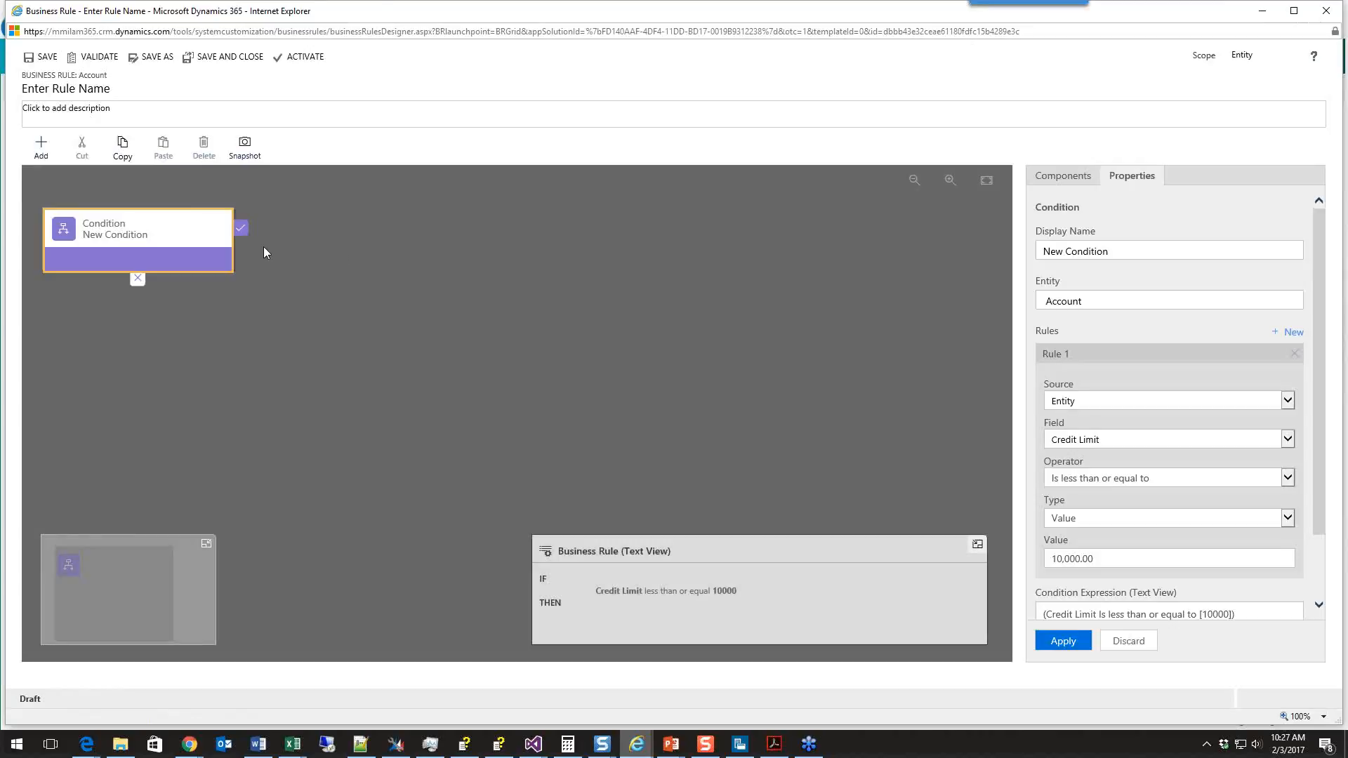
Add a Recommendation to the true branch of the condition and expand its details
left_click(1064, 177)
left_click_drag(1101, 350, 254, 243)
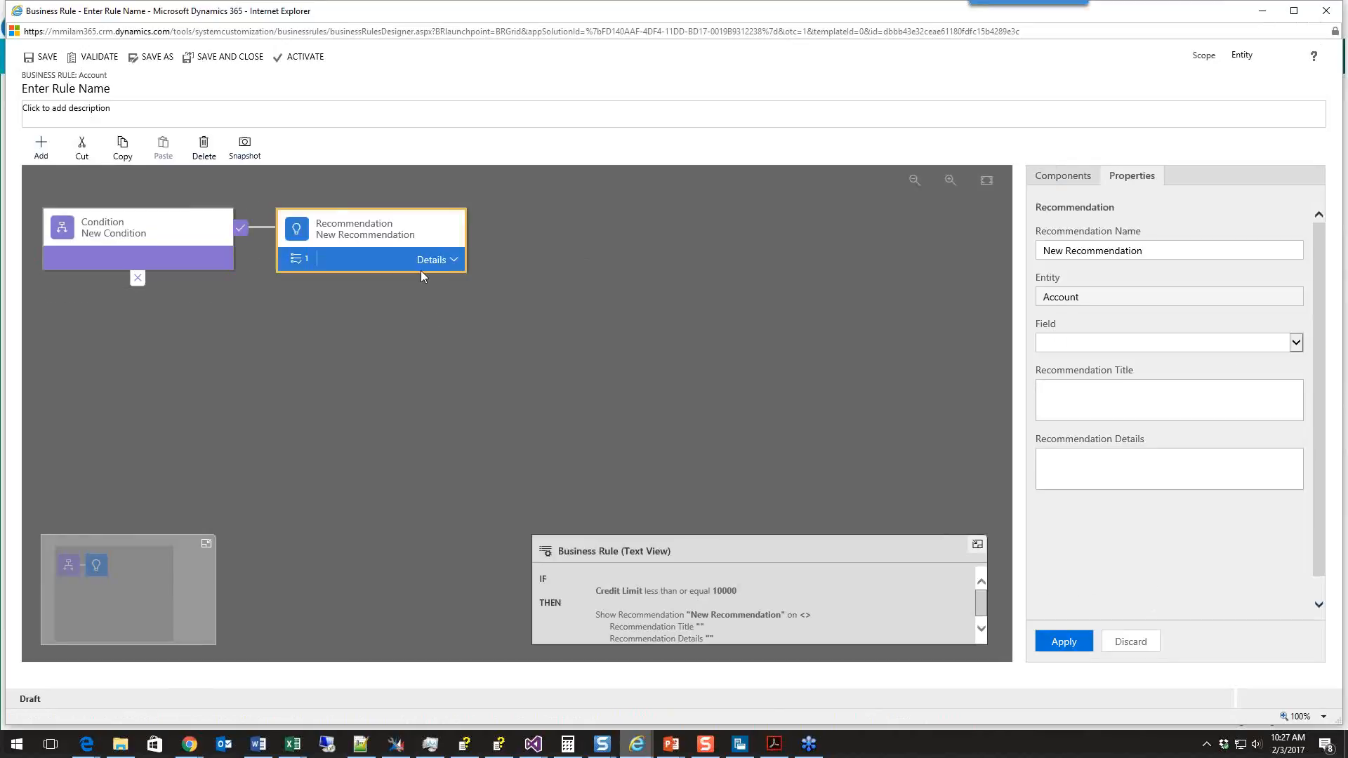
left_click(455, 261)
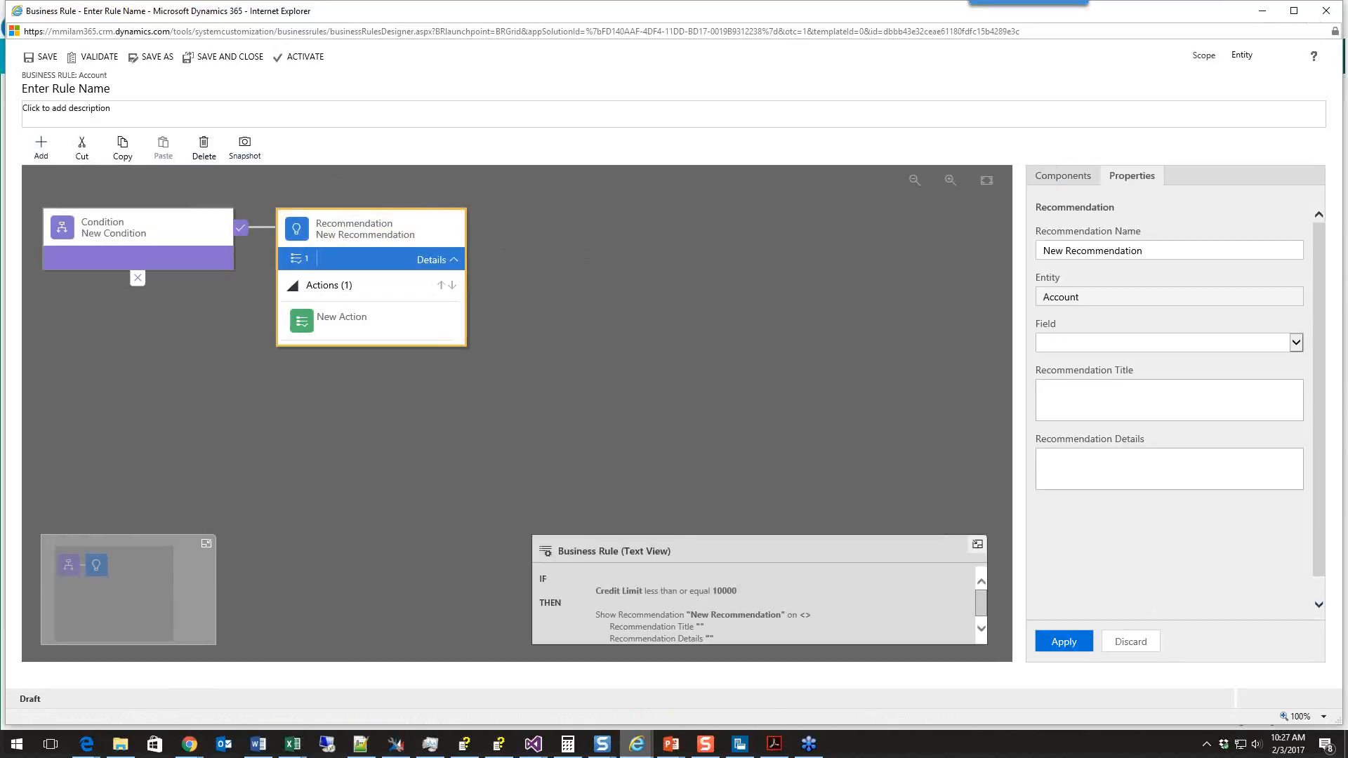
Set the recommendation's field to Account Name and its title to "WARNING"
left_click(1297, 343)
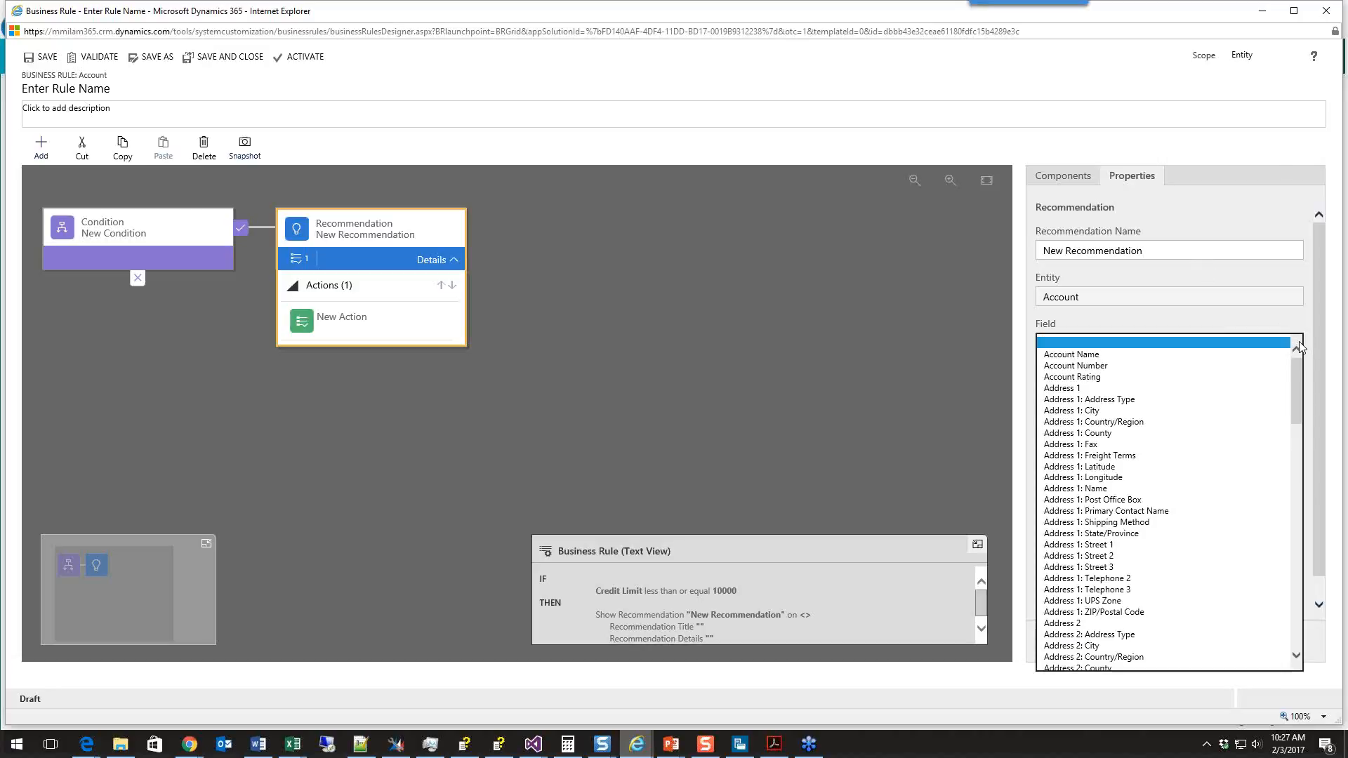
left_click(1144, 357)
left_click(1138, 399)
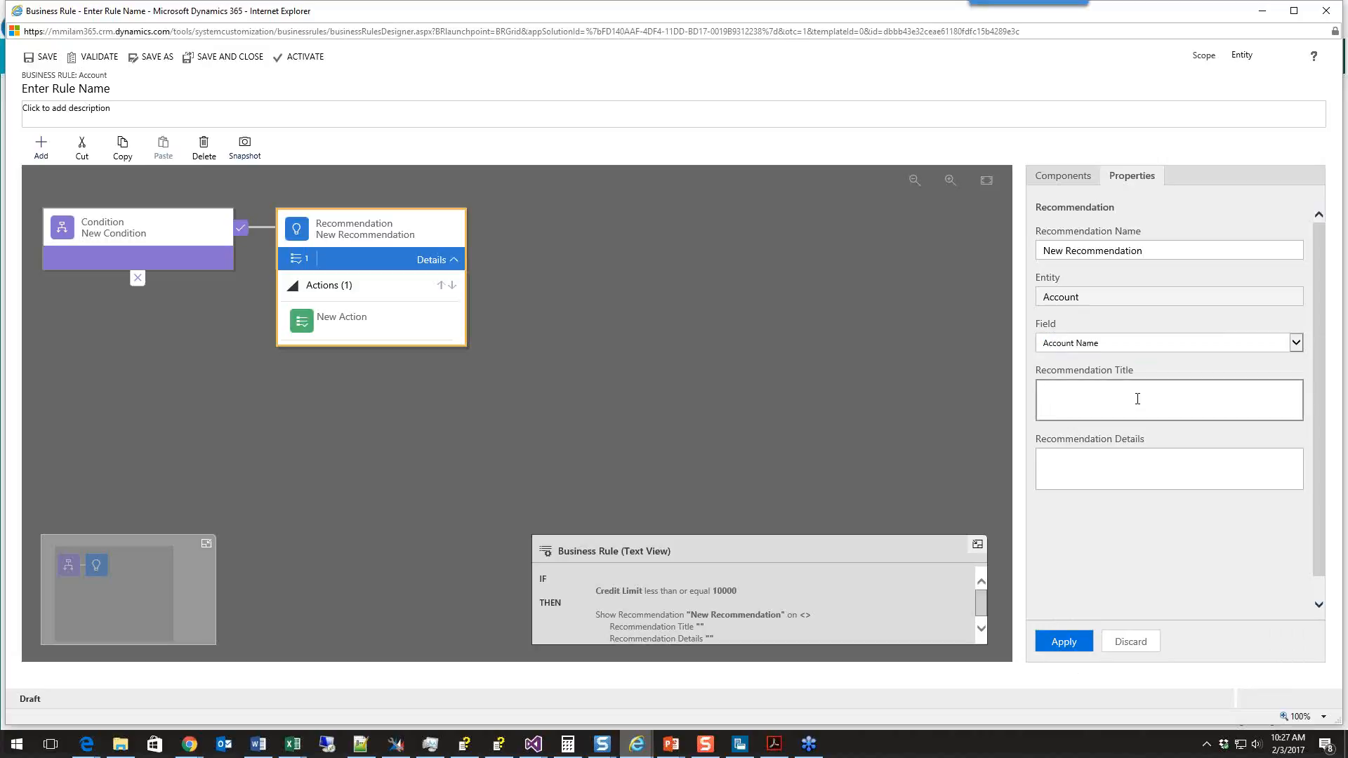
key("Tab")
type("WARNING")
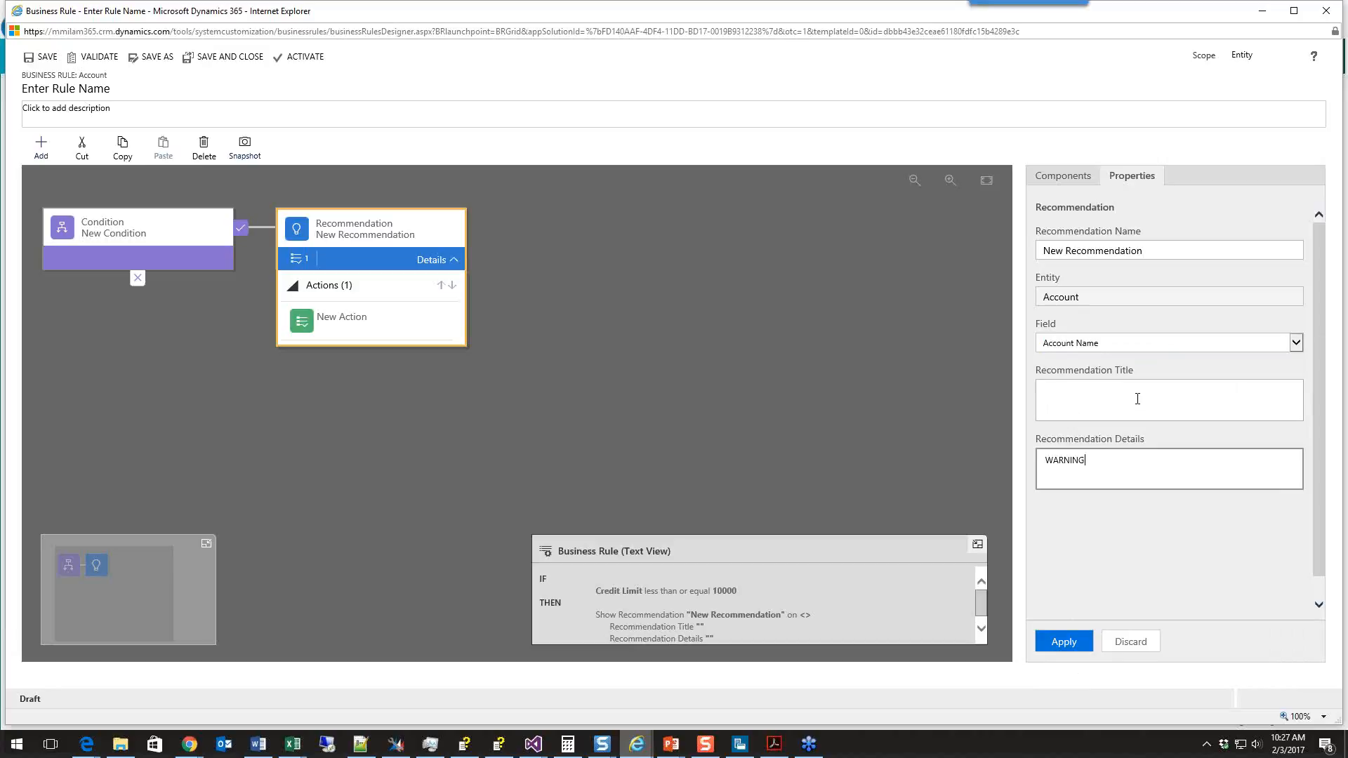
double_click(1072, 460)
key("ctrl+x")
left_click(1075, 397)
key("ctrl+v")
Enter "This account does not have enough credit." as the recommendation details and apply the changes
left_click(1066, 462)
type("This account does not have enough credit.")
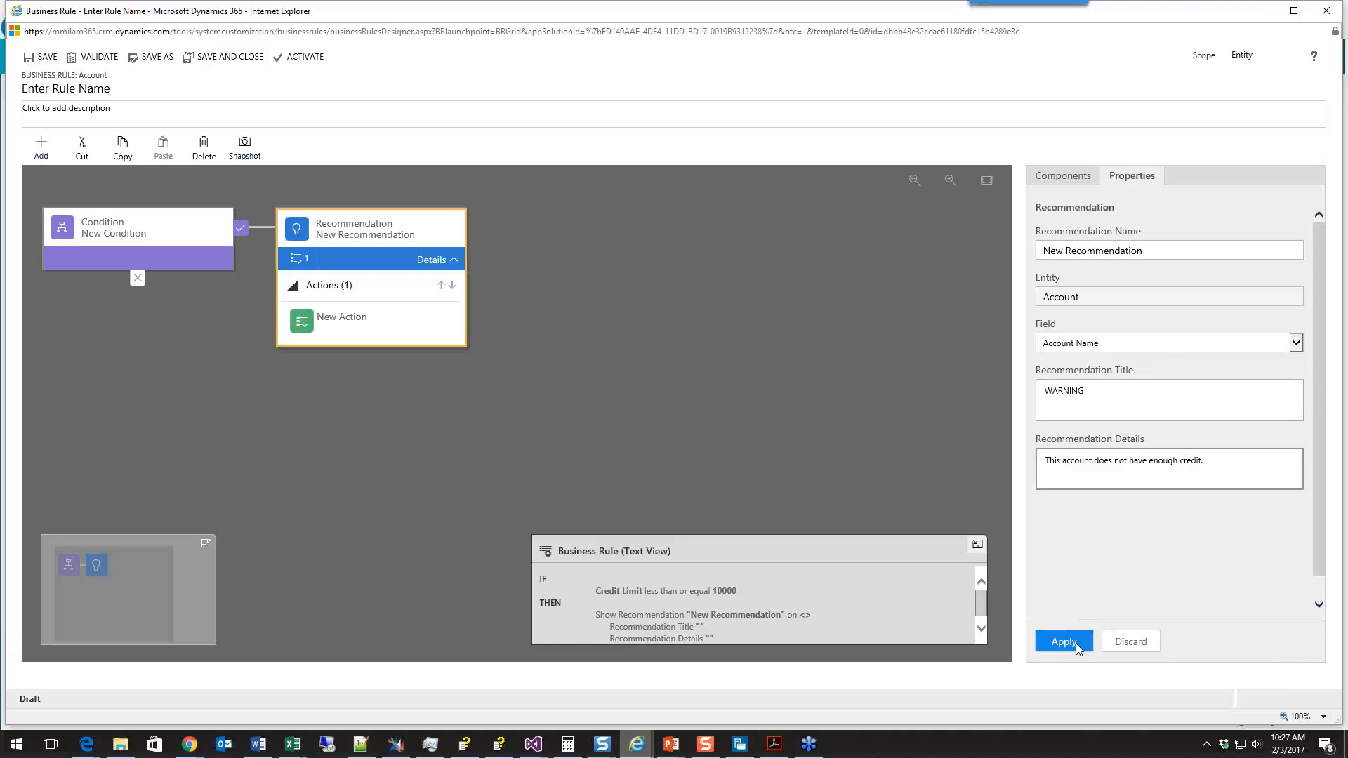
left_click(1076, 644)
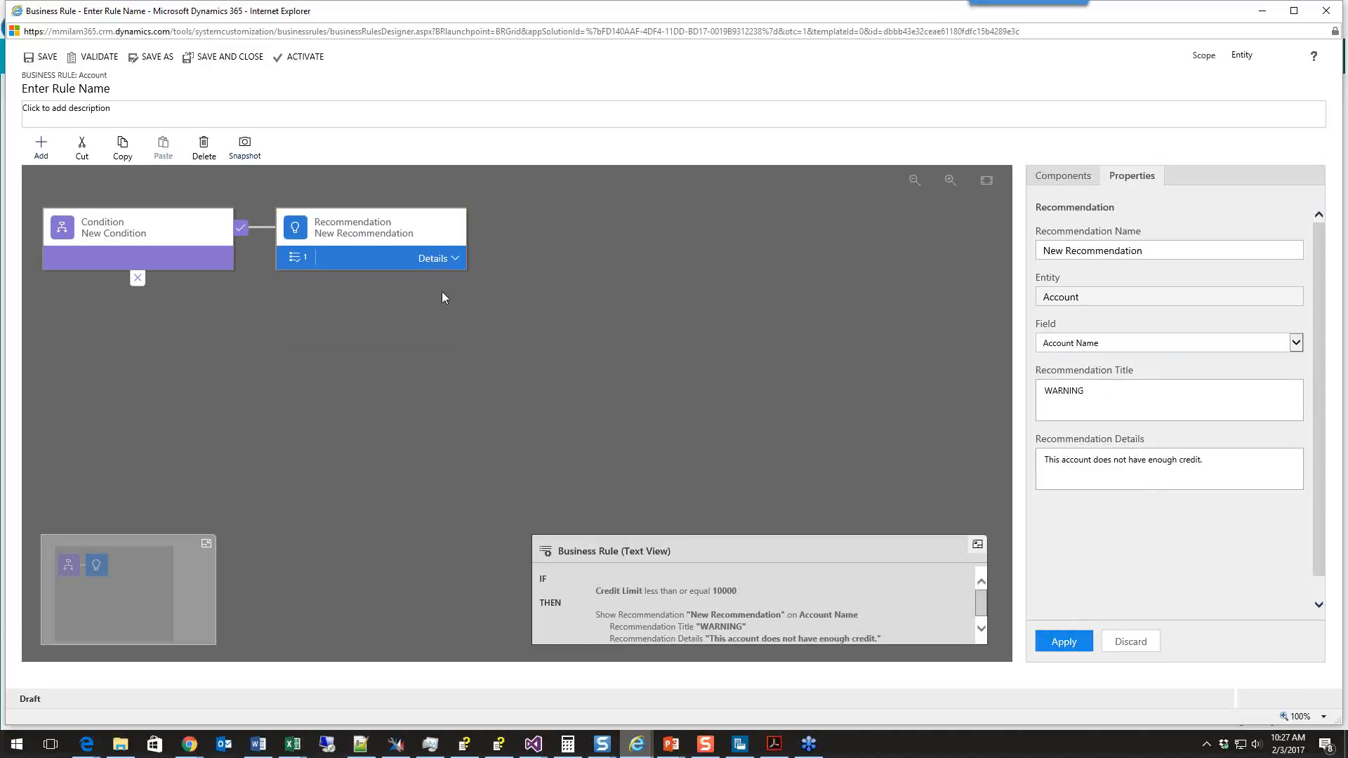
Open the properties of the recommendation's New Action and validate the business rule
left_click(454, 264)
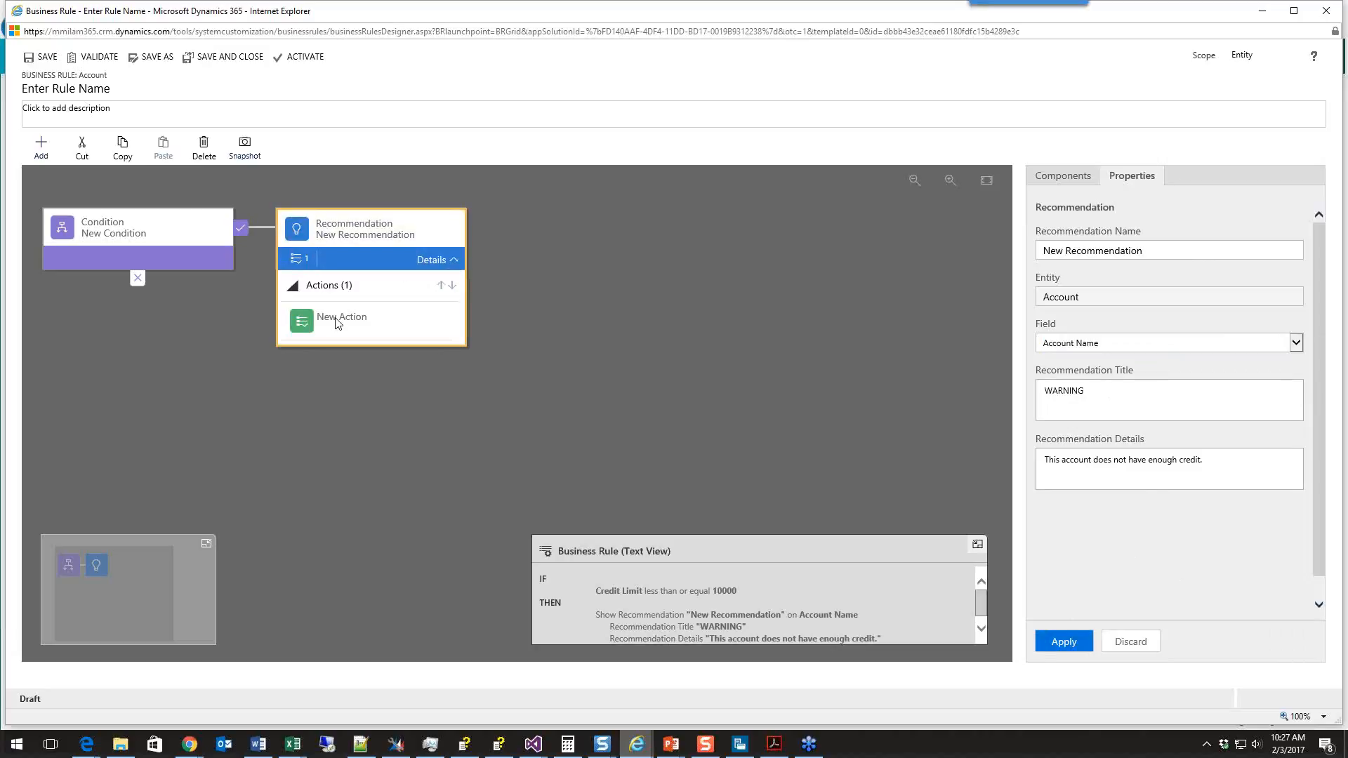
left_click(335, 320)
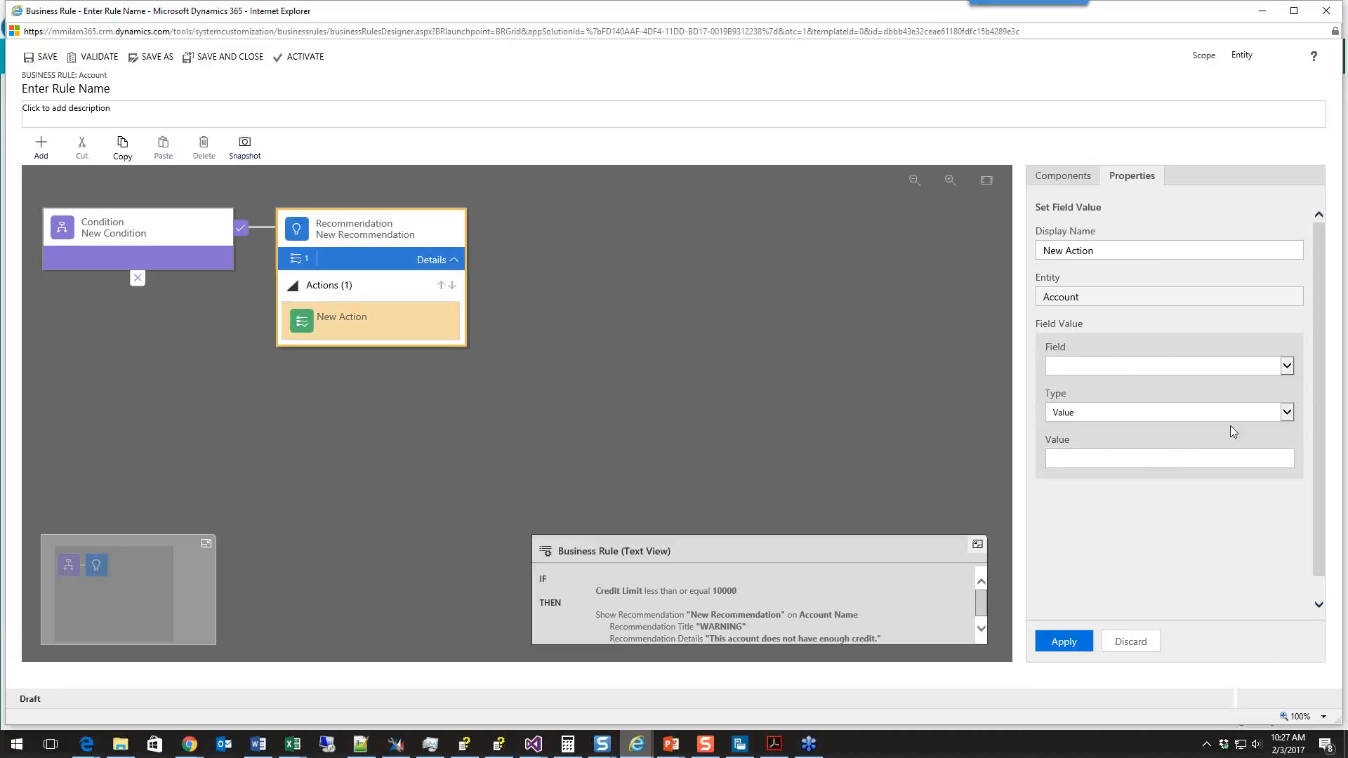
left_click(1287, 366)
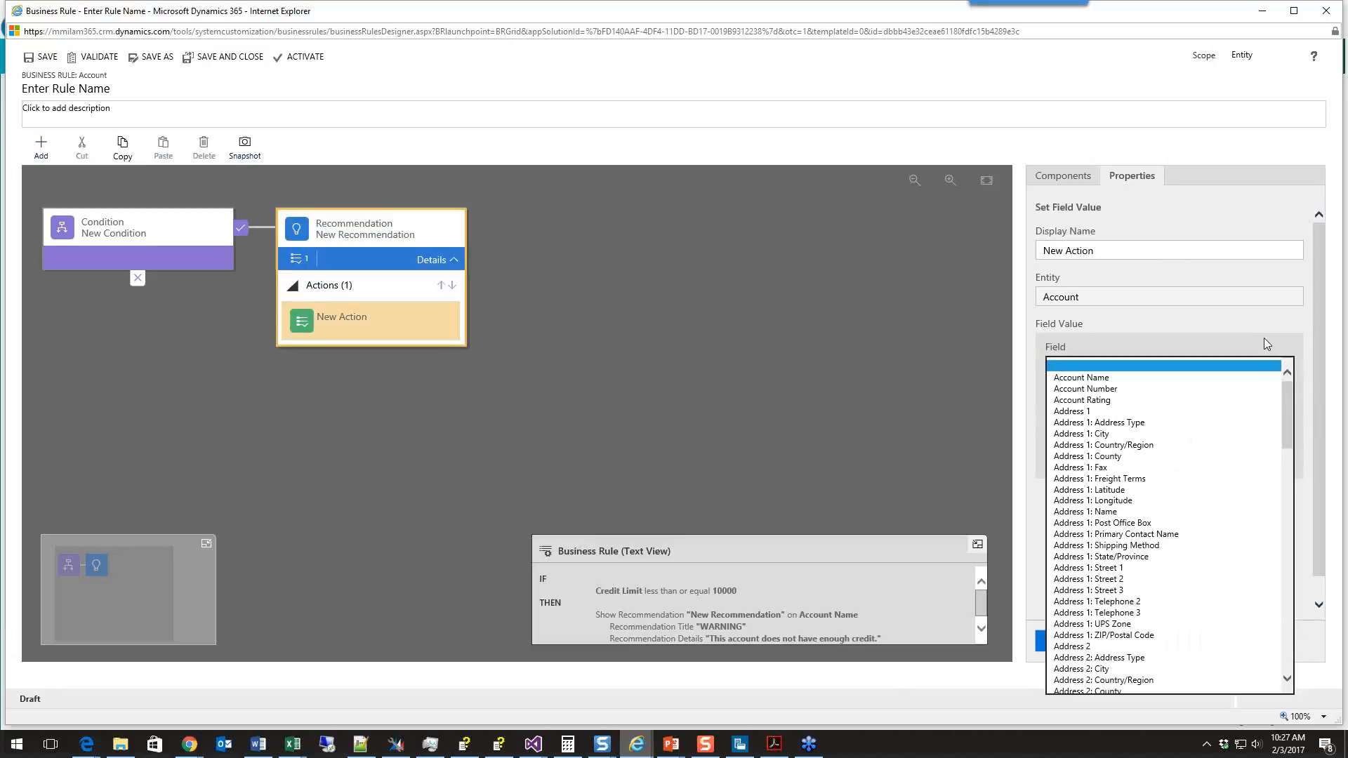
left_click(1268, 345)
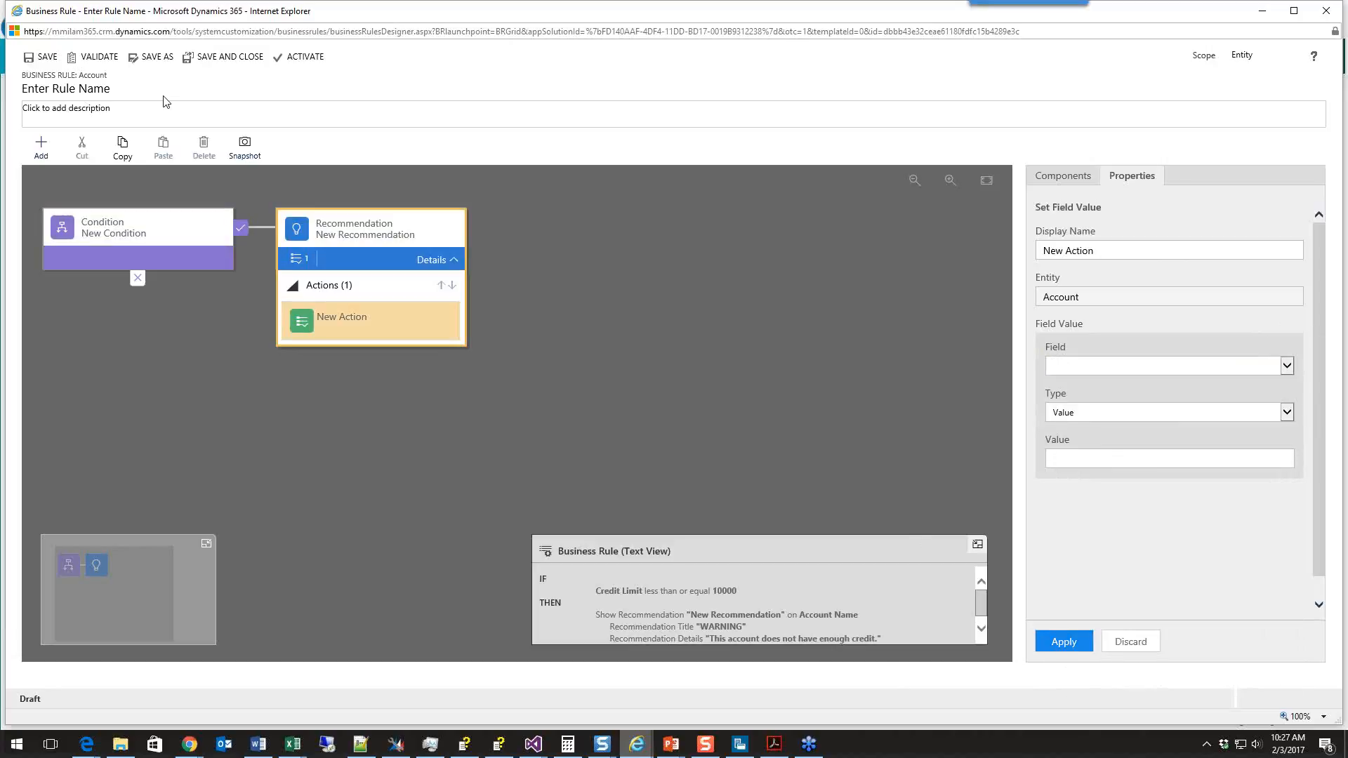
left_click(274, 56)
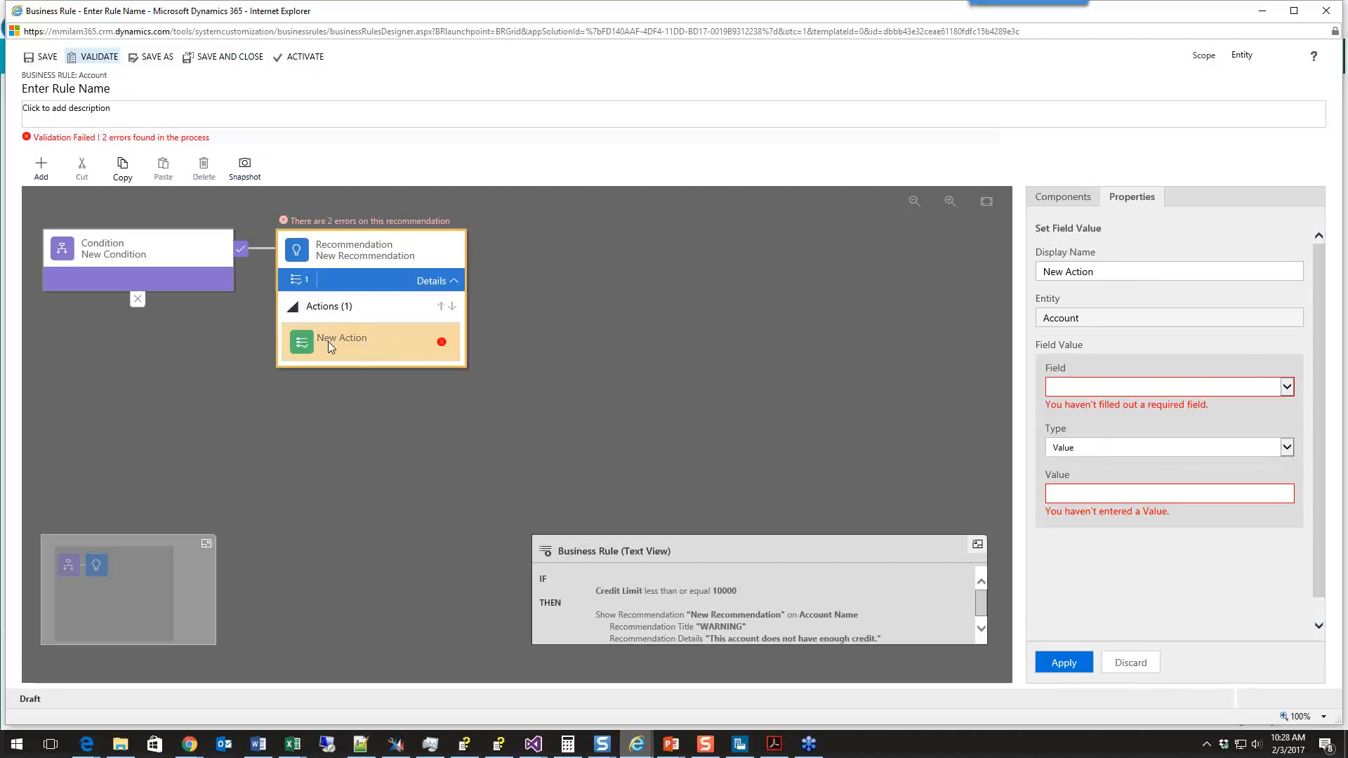
left_click(1289, 387)
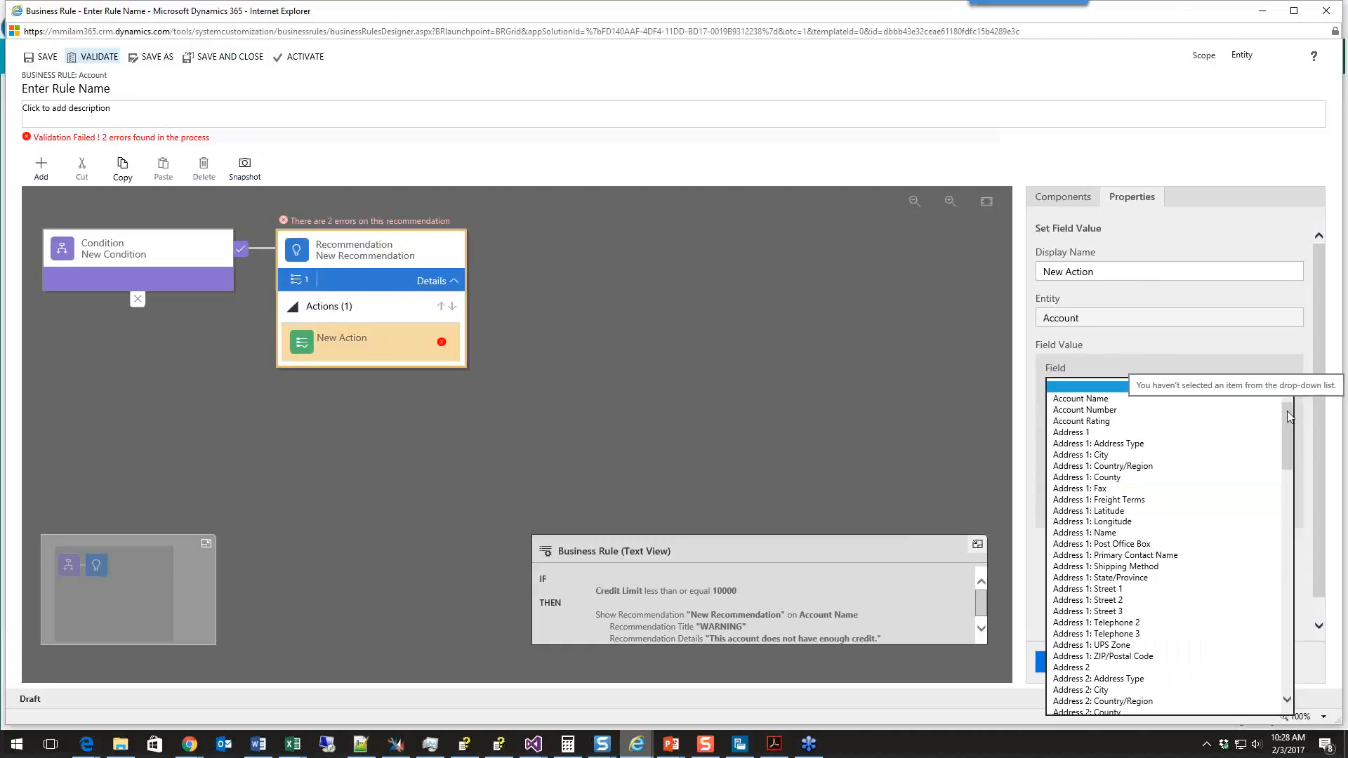
left_click(1147, 398)
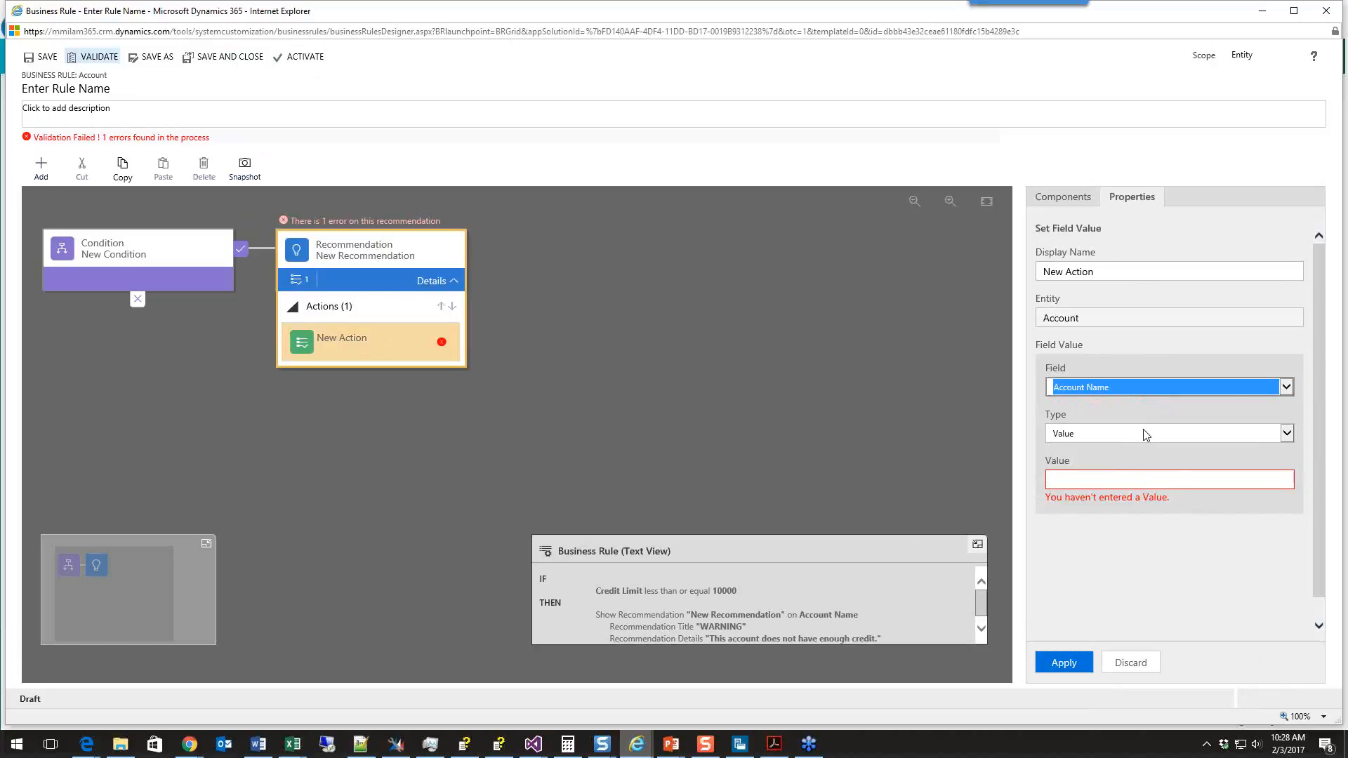
left_click(1285, 389)
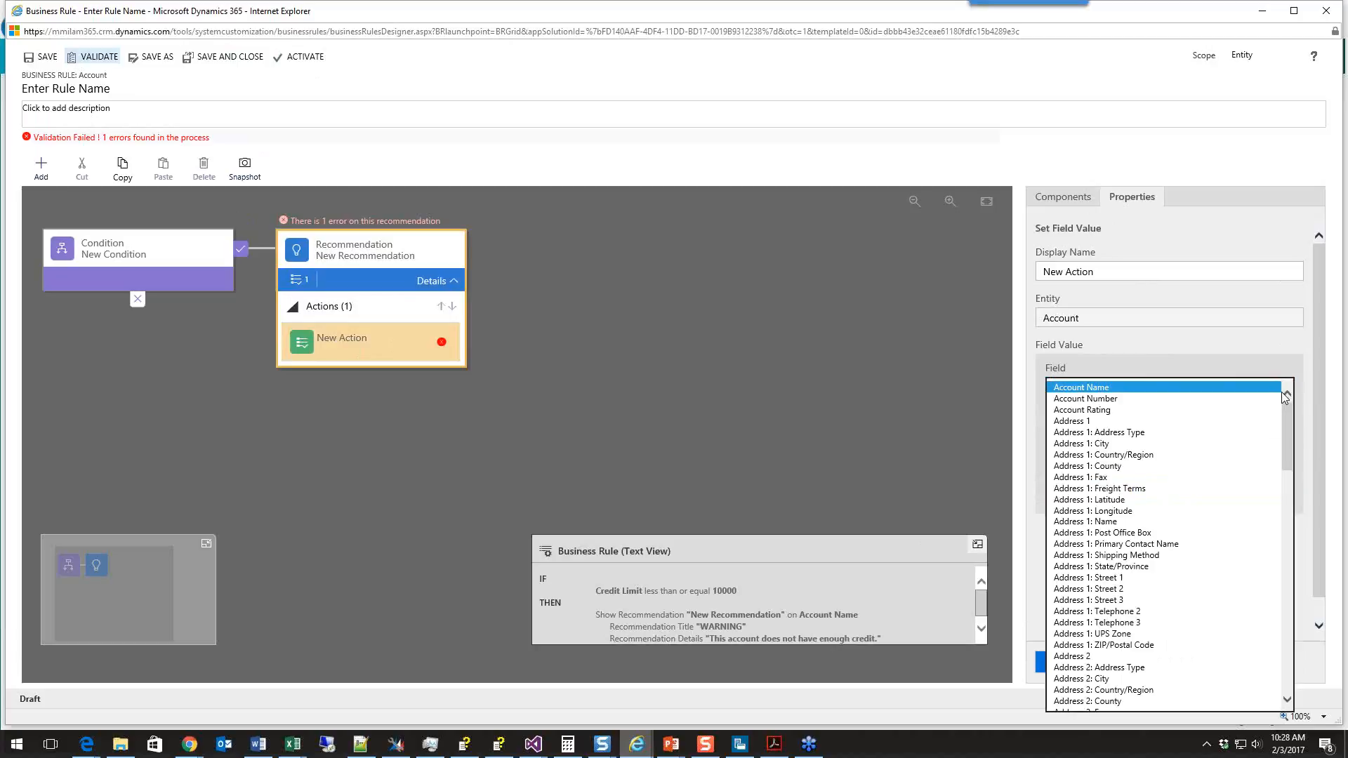
left_click_drag(1286, 432, 1283, 374)
left_click(1268, 359)
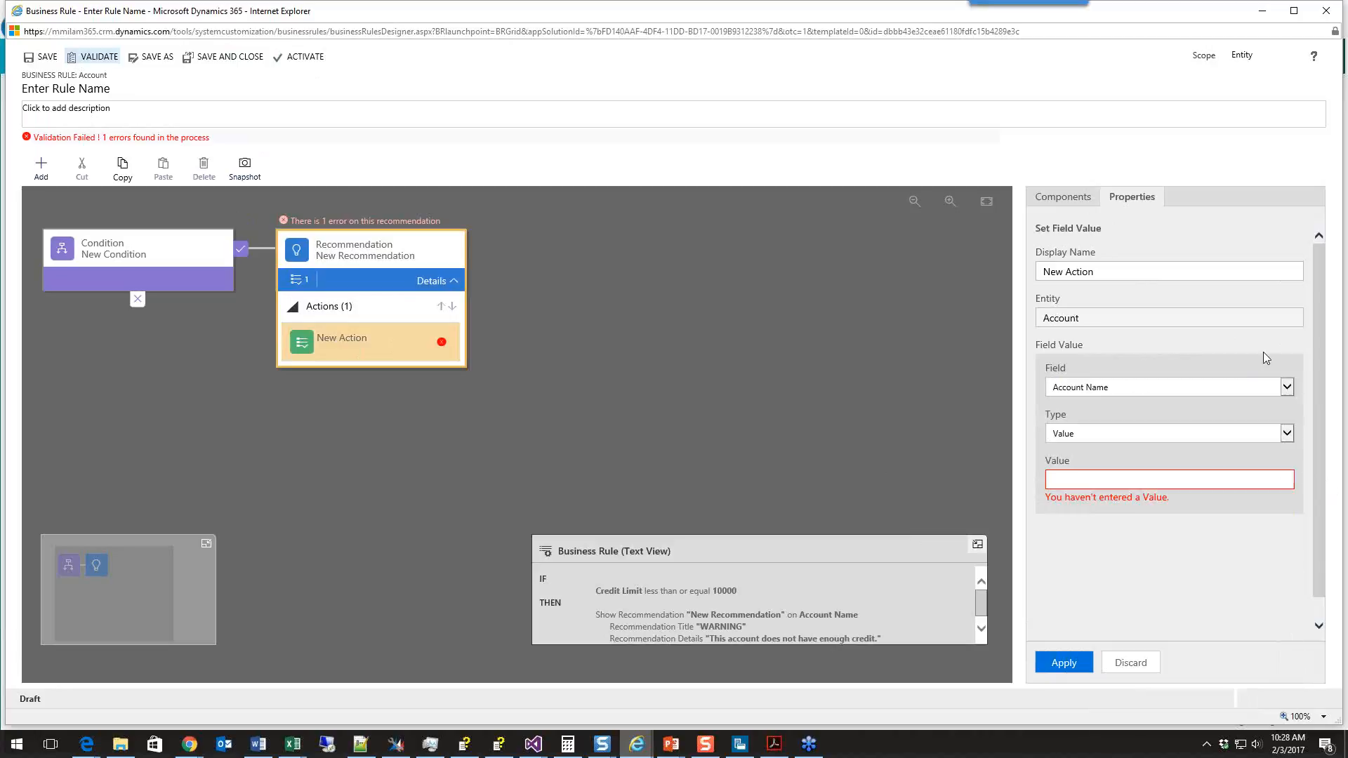
Have the recommendation's action set the Credit Limit field to the value 0 and apply it
left_click(1288, 390)
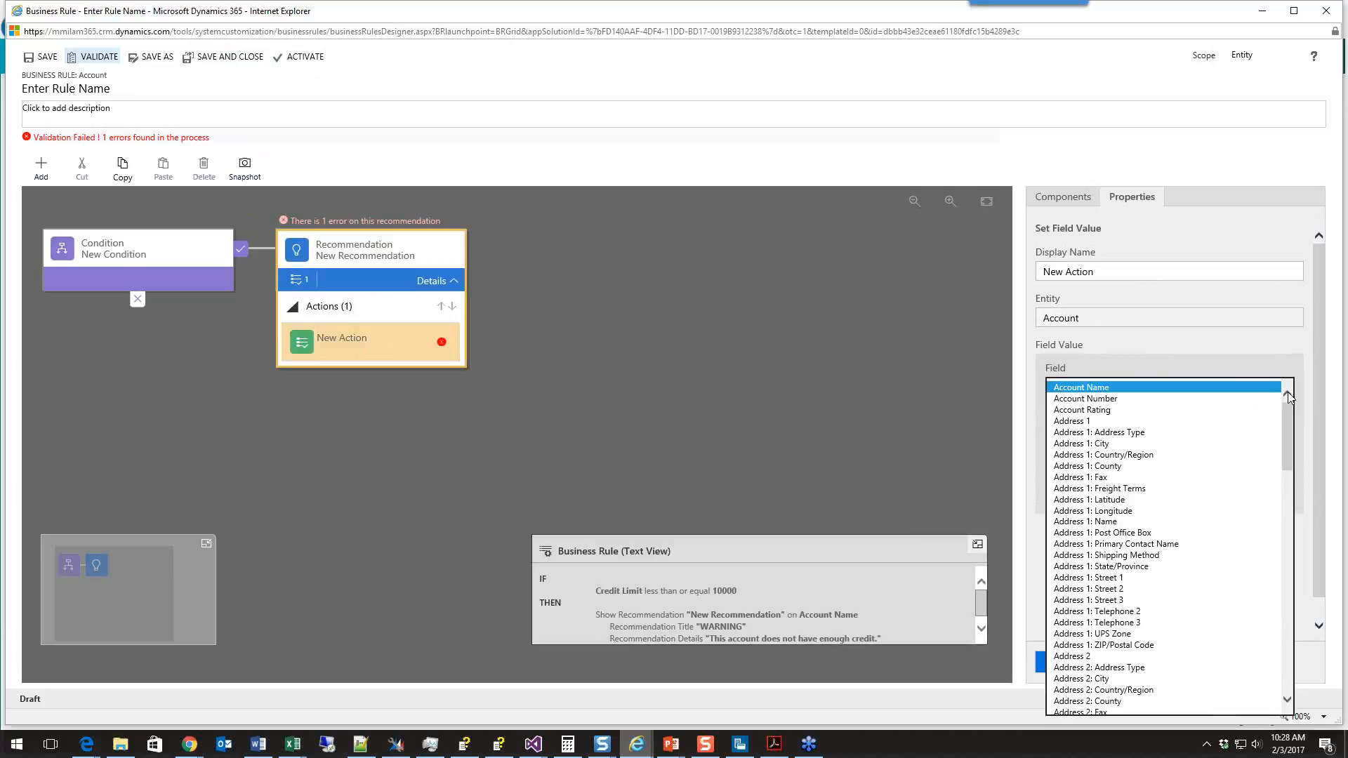
left_click_drag(1288, 410, 1290, 544)
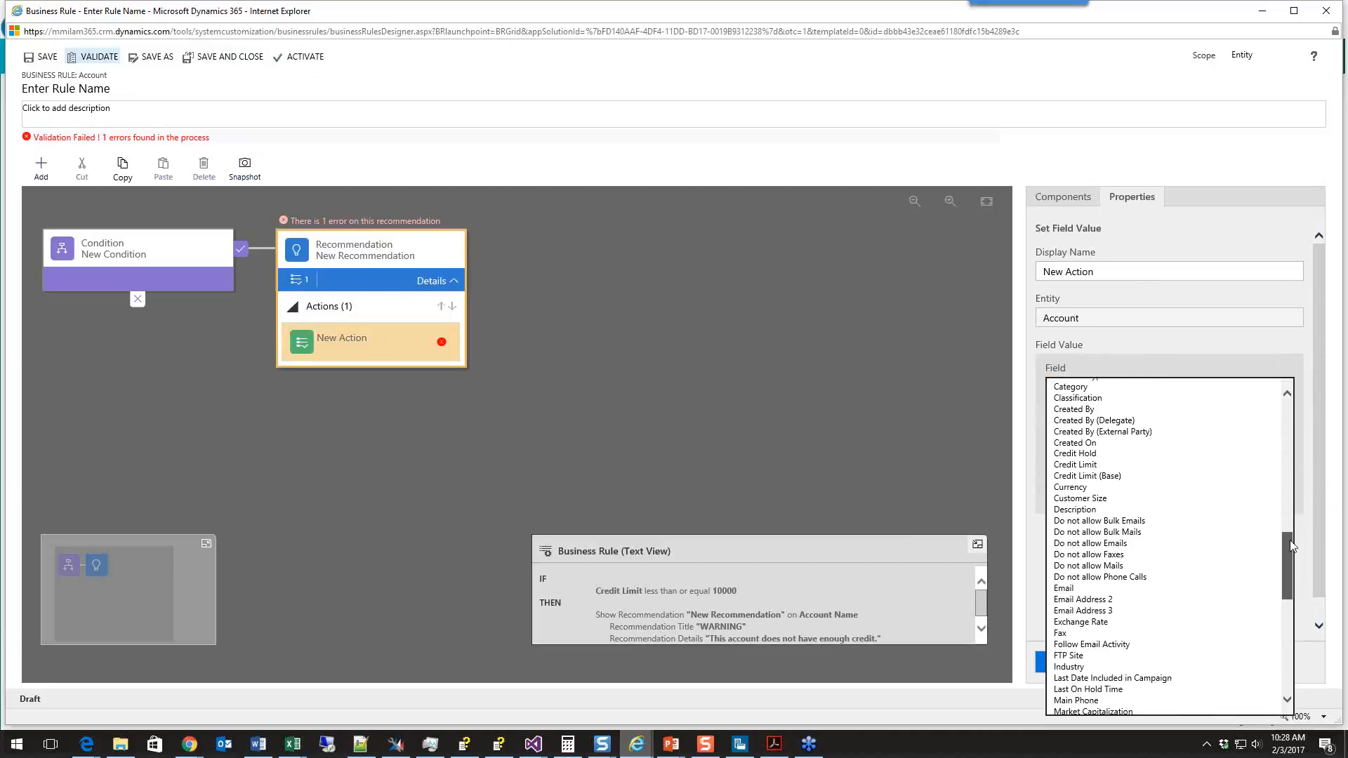
left_click(1154, 466)
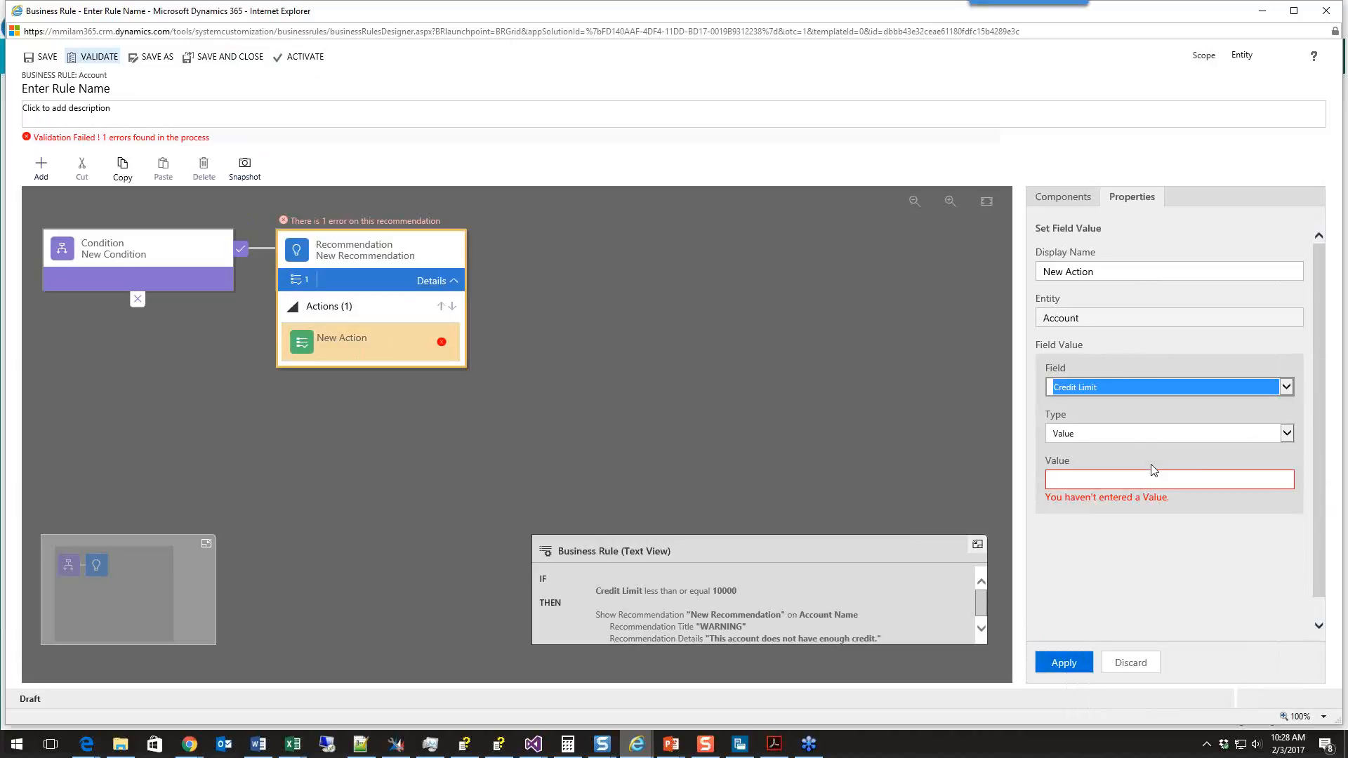
left_click(1251, 478)
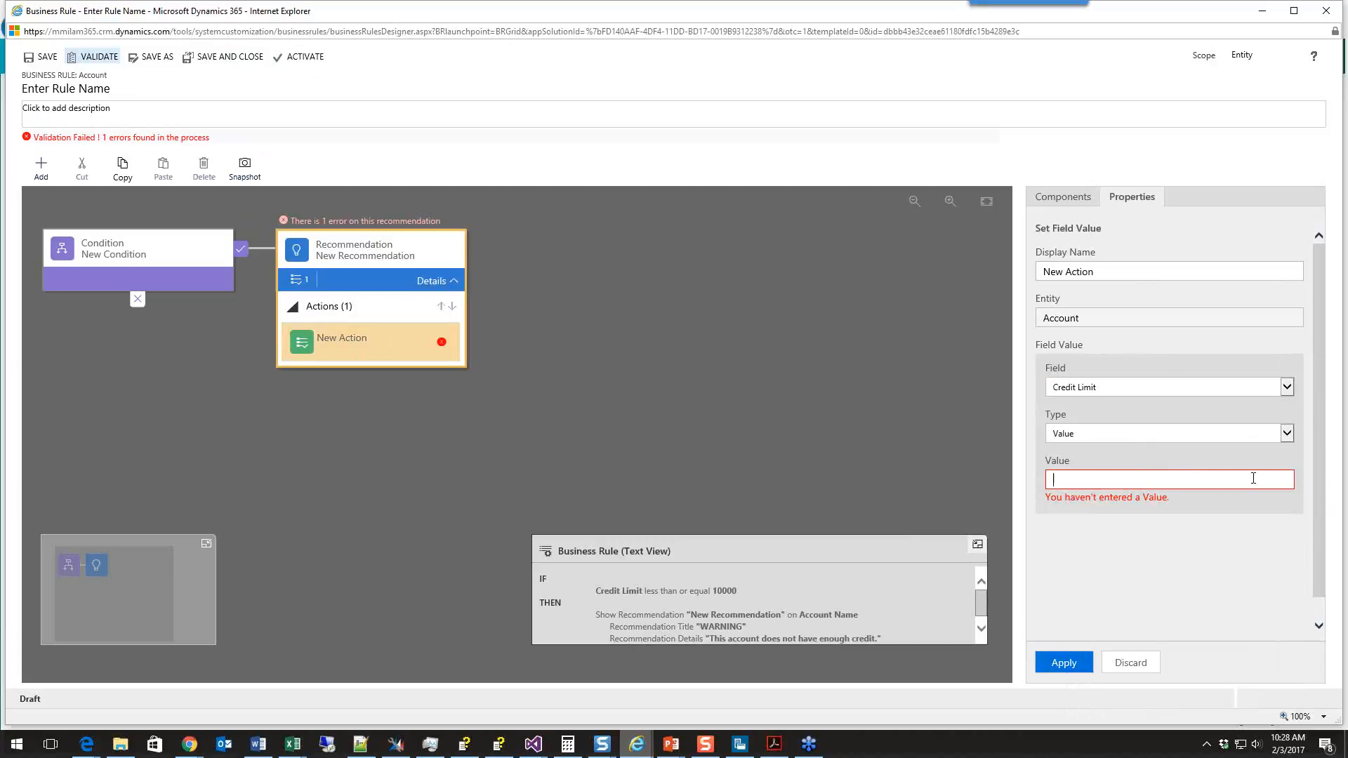
type("0")
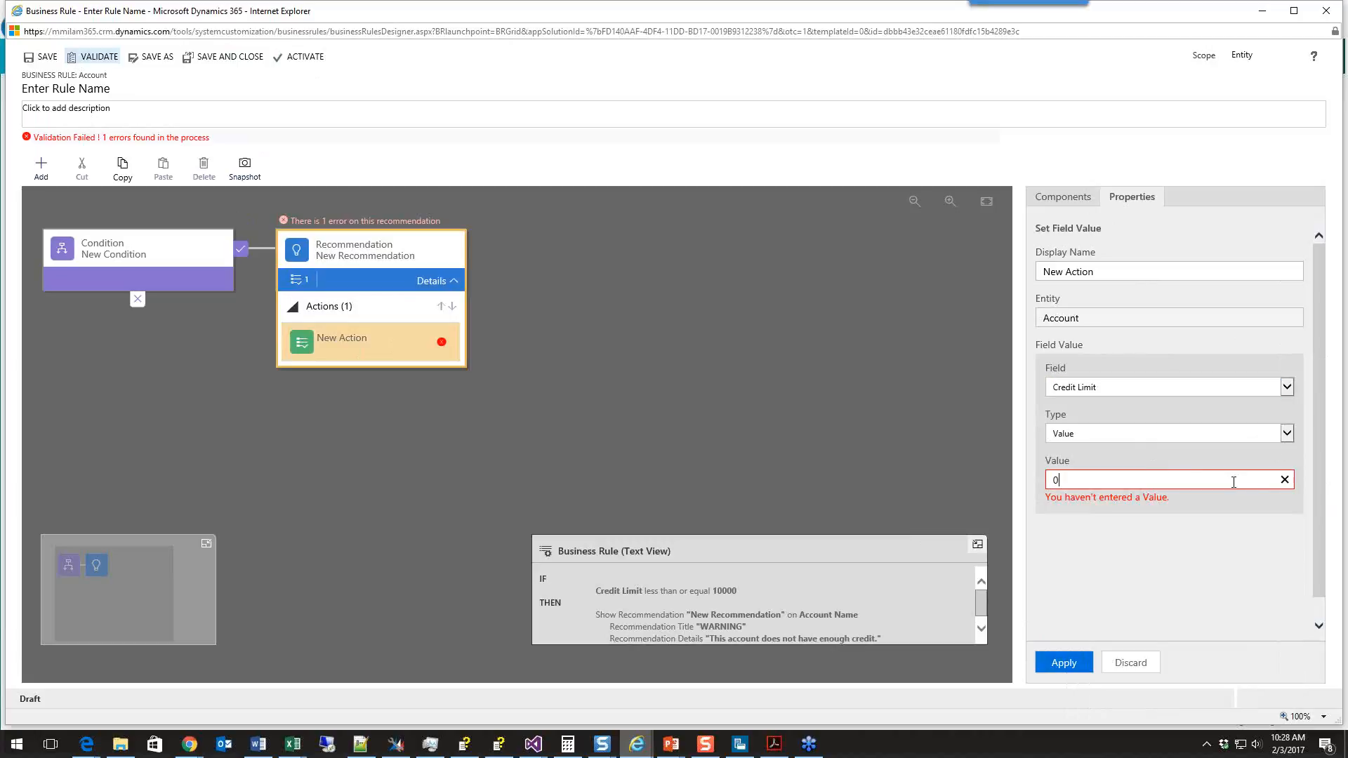
left_click(1064, 663)
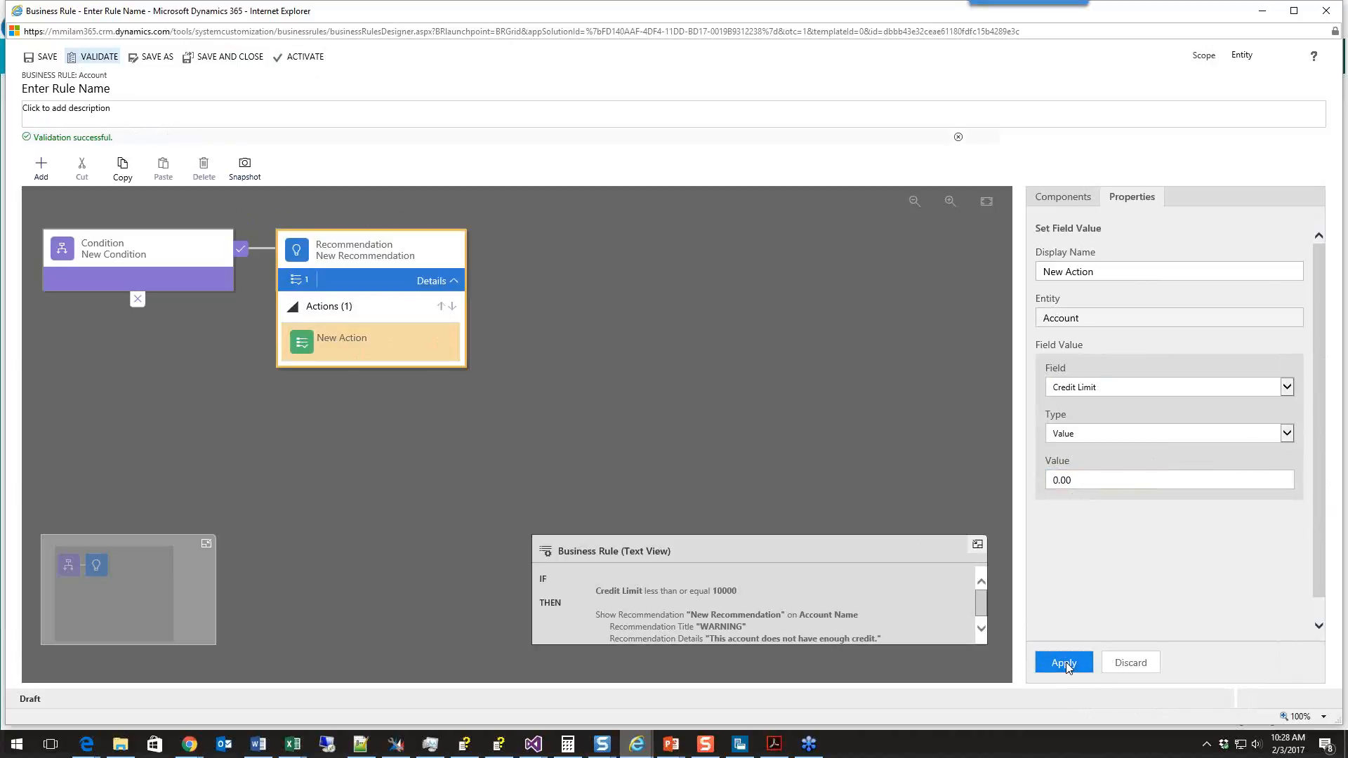
Validate the business rule with its new recommendation and activate it
left_click(94, 63)
left_click(301, 57)
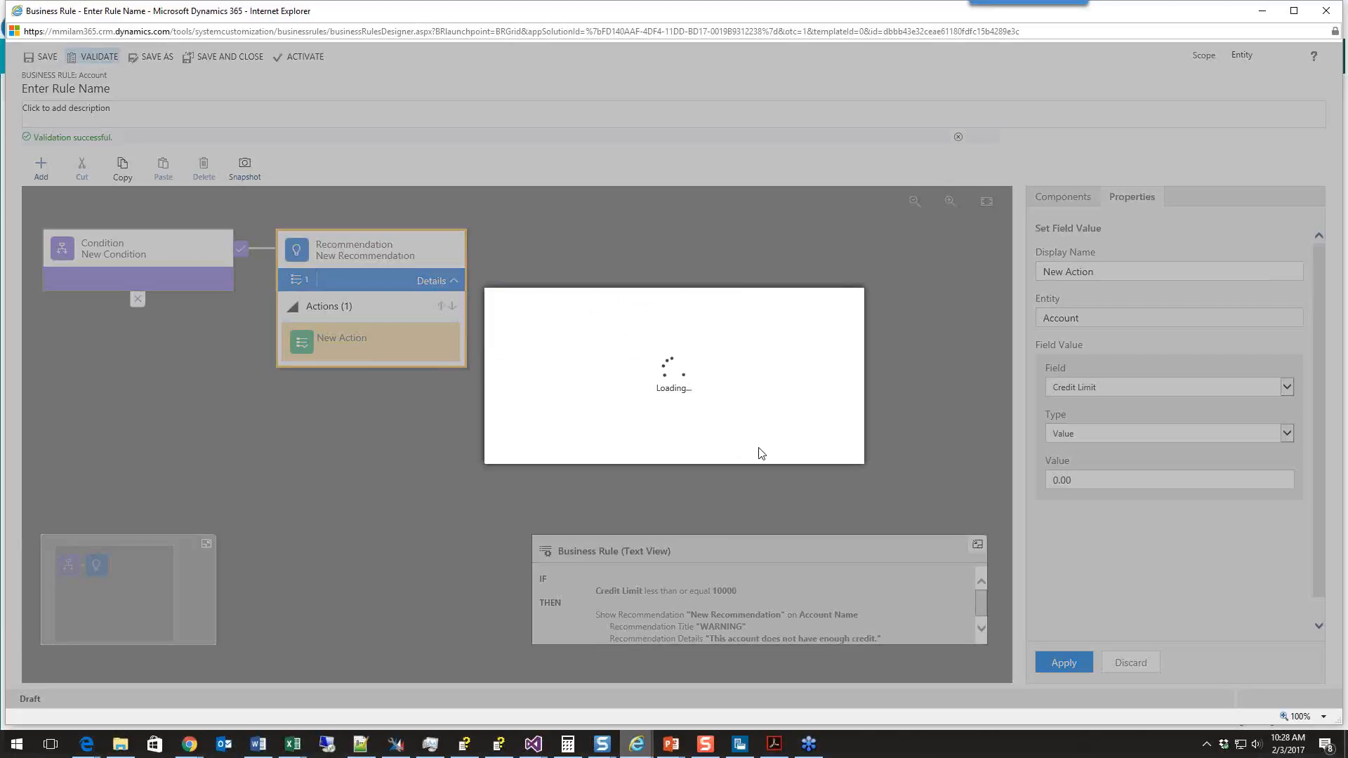
left_click(759, 454)
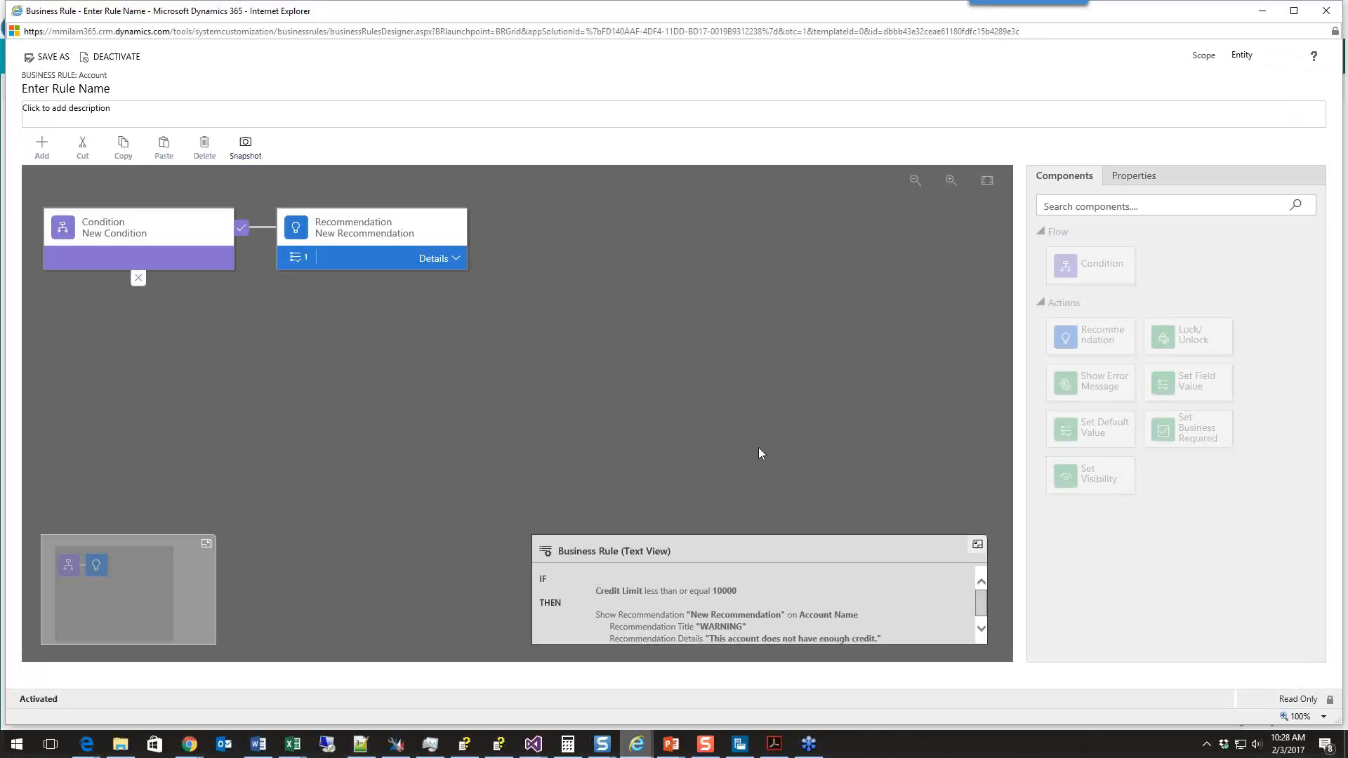
Return to the account window and go to the Accounts list, discarding the unsaved New Account 2
mouse_move(636, 744)
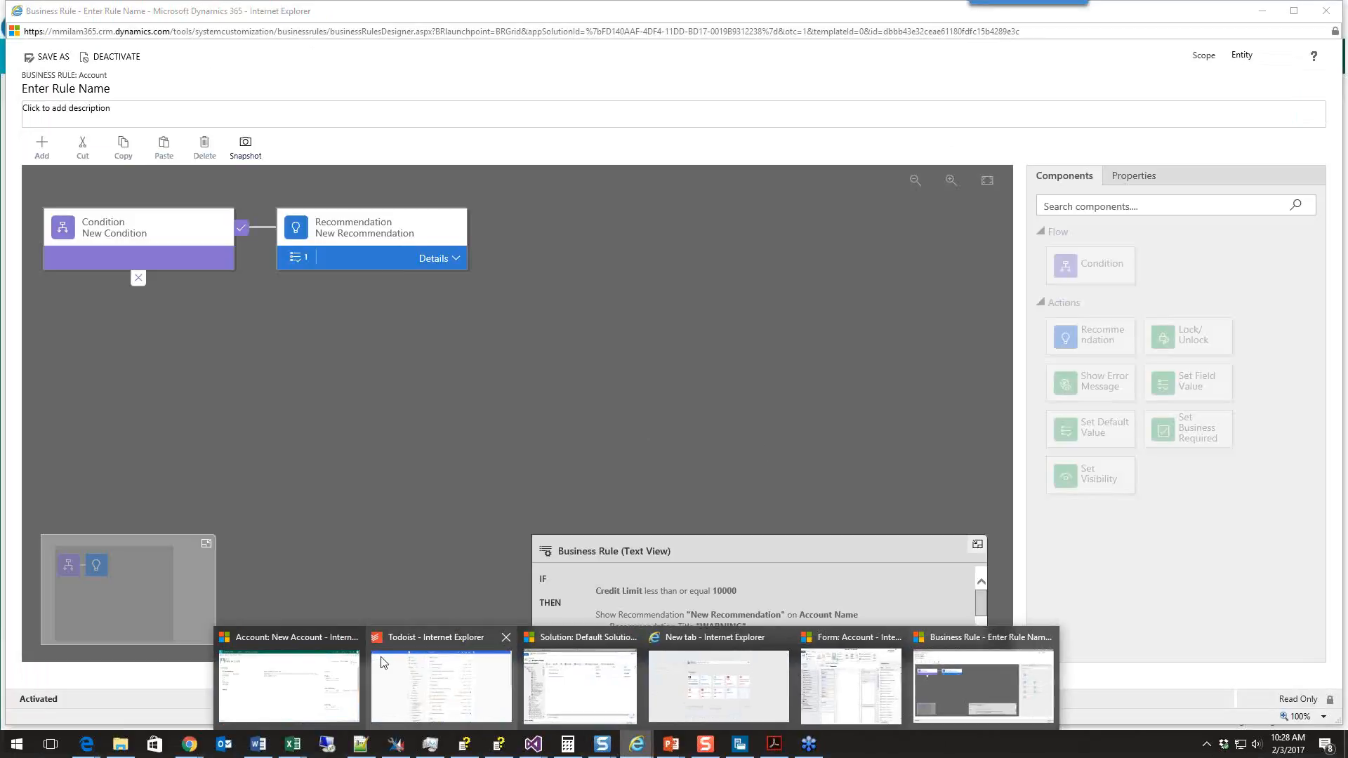
left_click(288, 664)
left_click(276, 59)
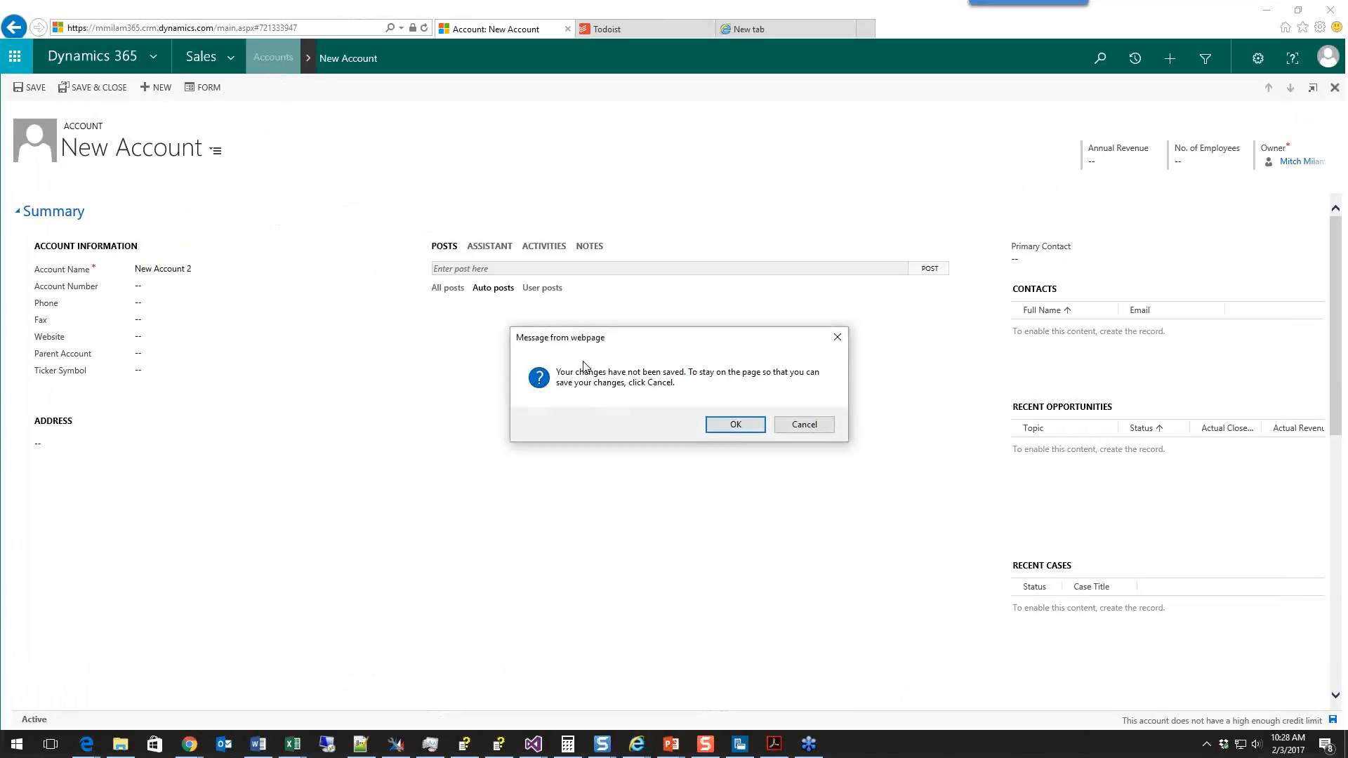
left_click(735, 425)
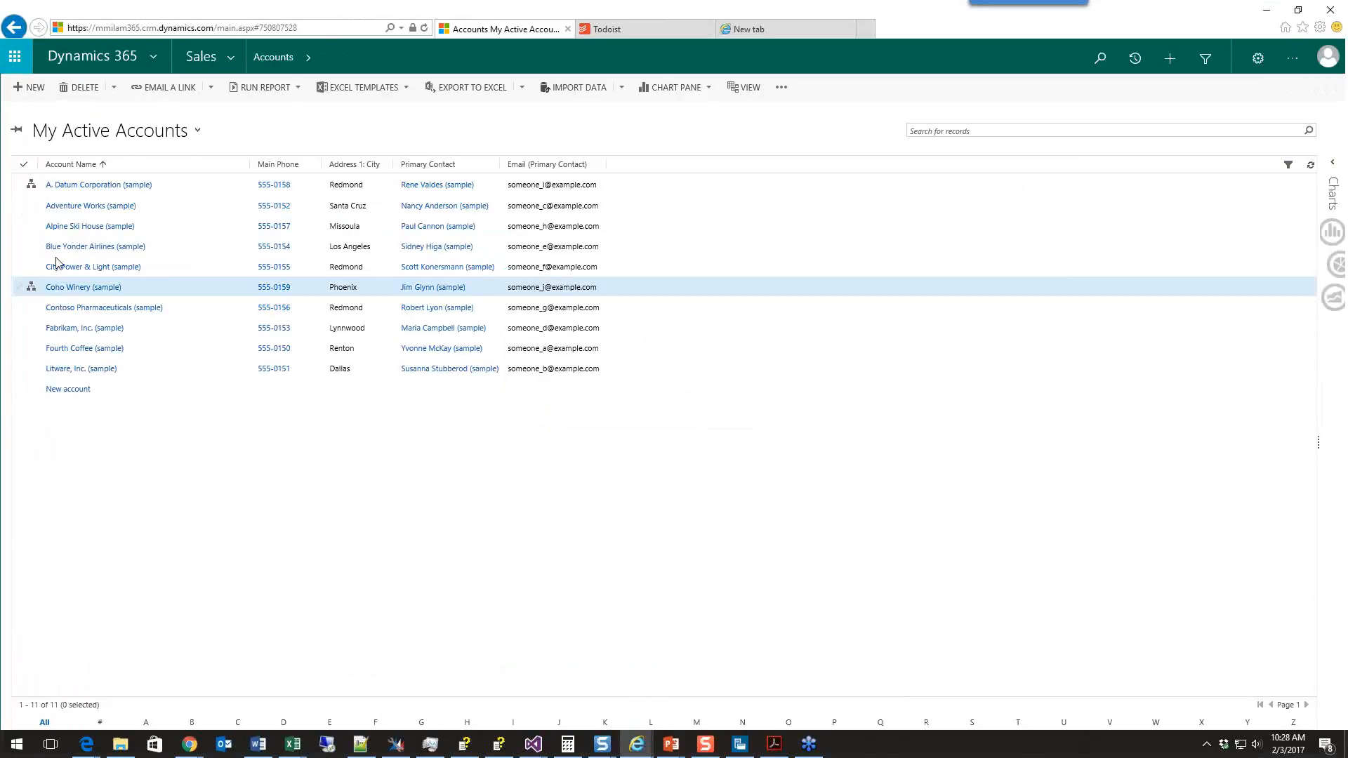
Start a new account named New Account 3, open the recommendation on Account Name and dismiss it
left_click(34, 90)
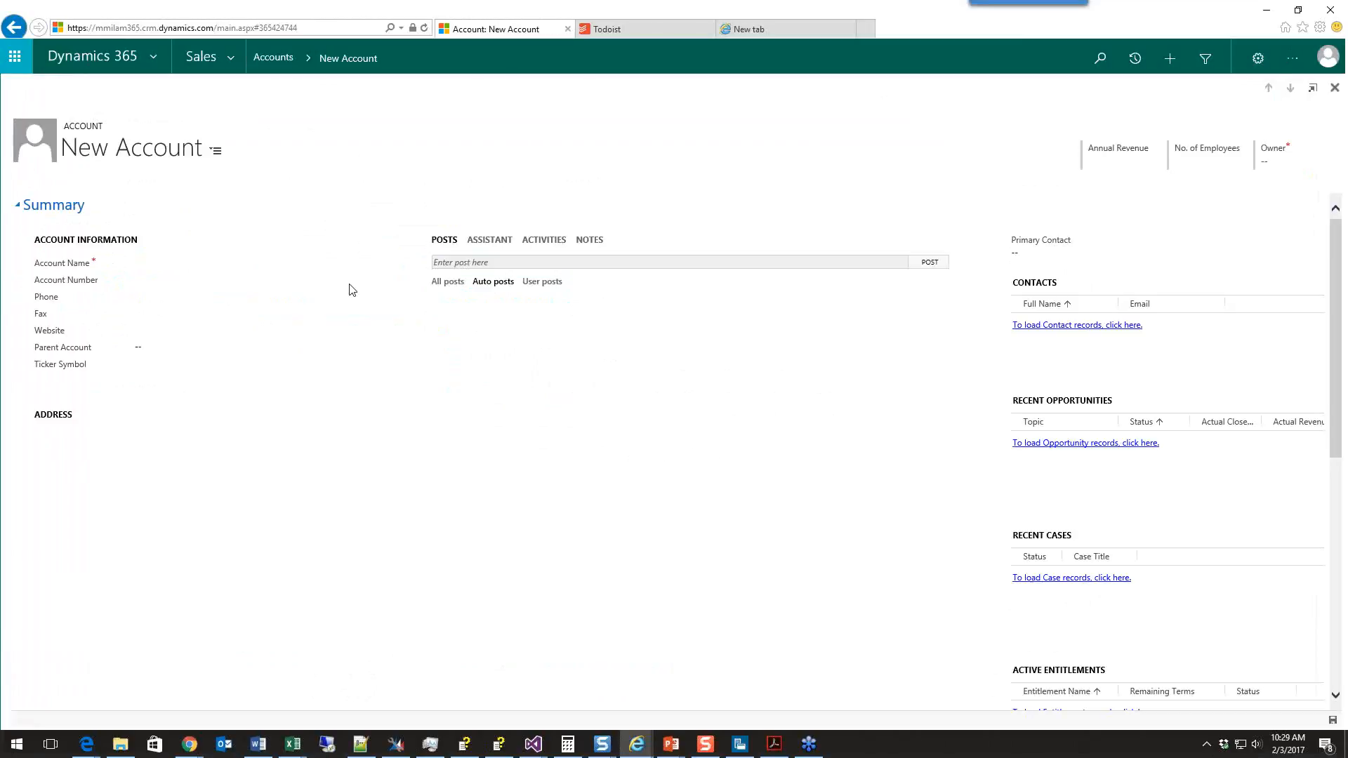
type("New Account 3")
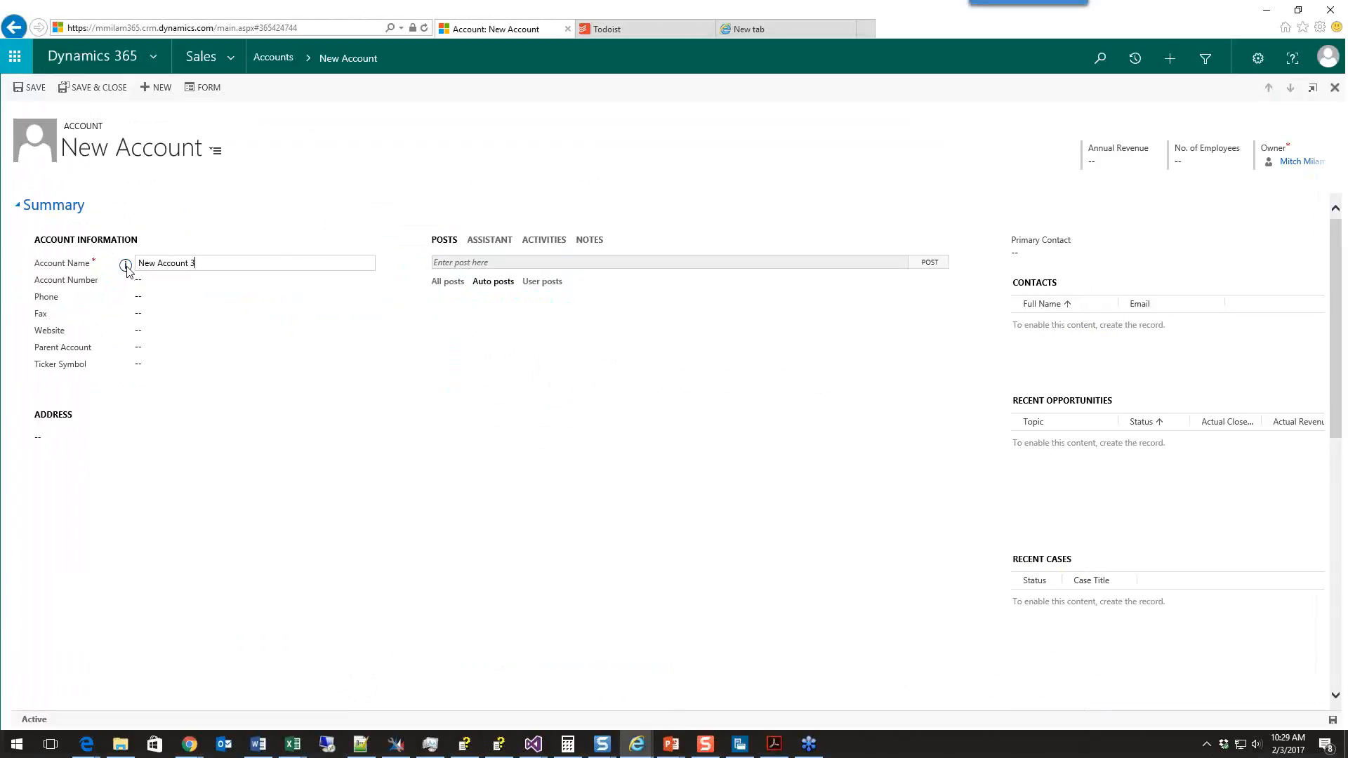
left_click(126, 266)
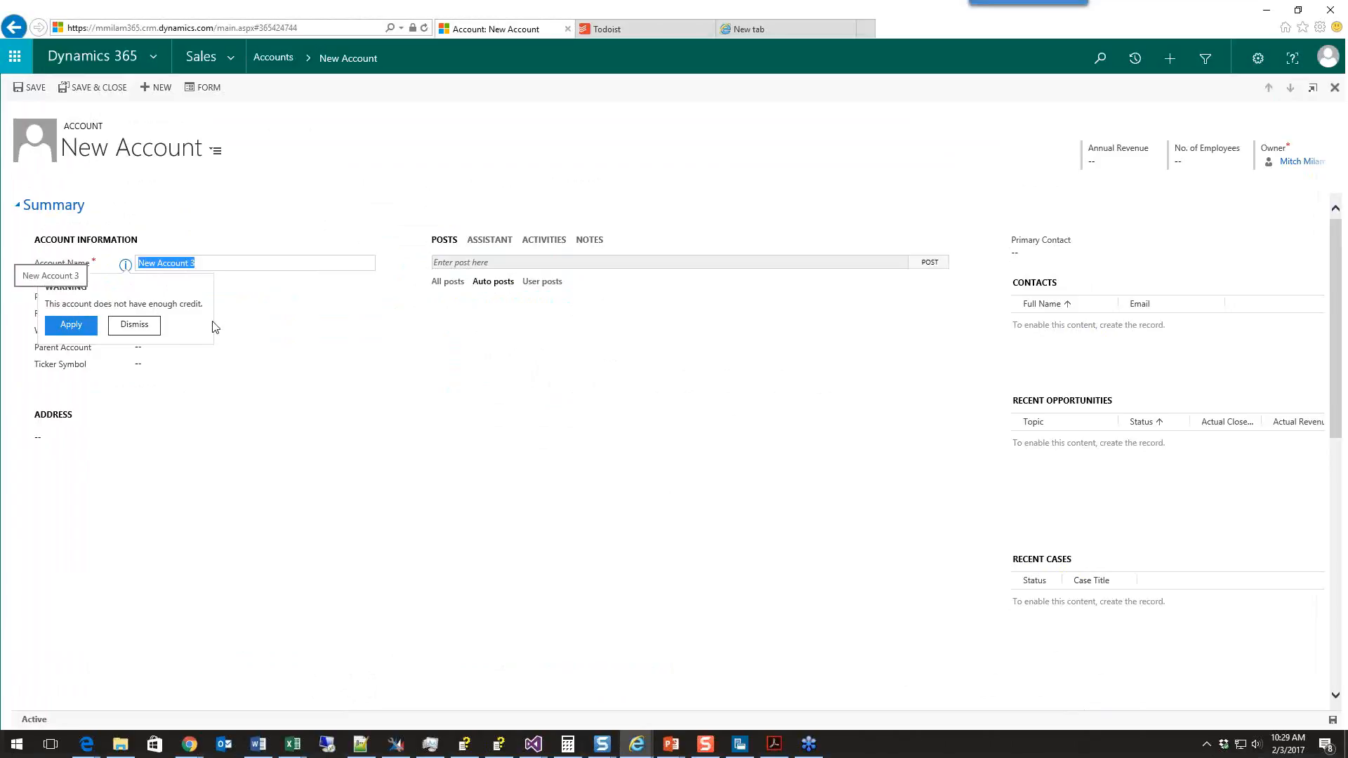
left_click(135, 325)
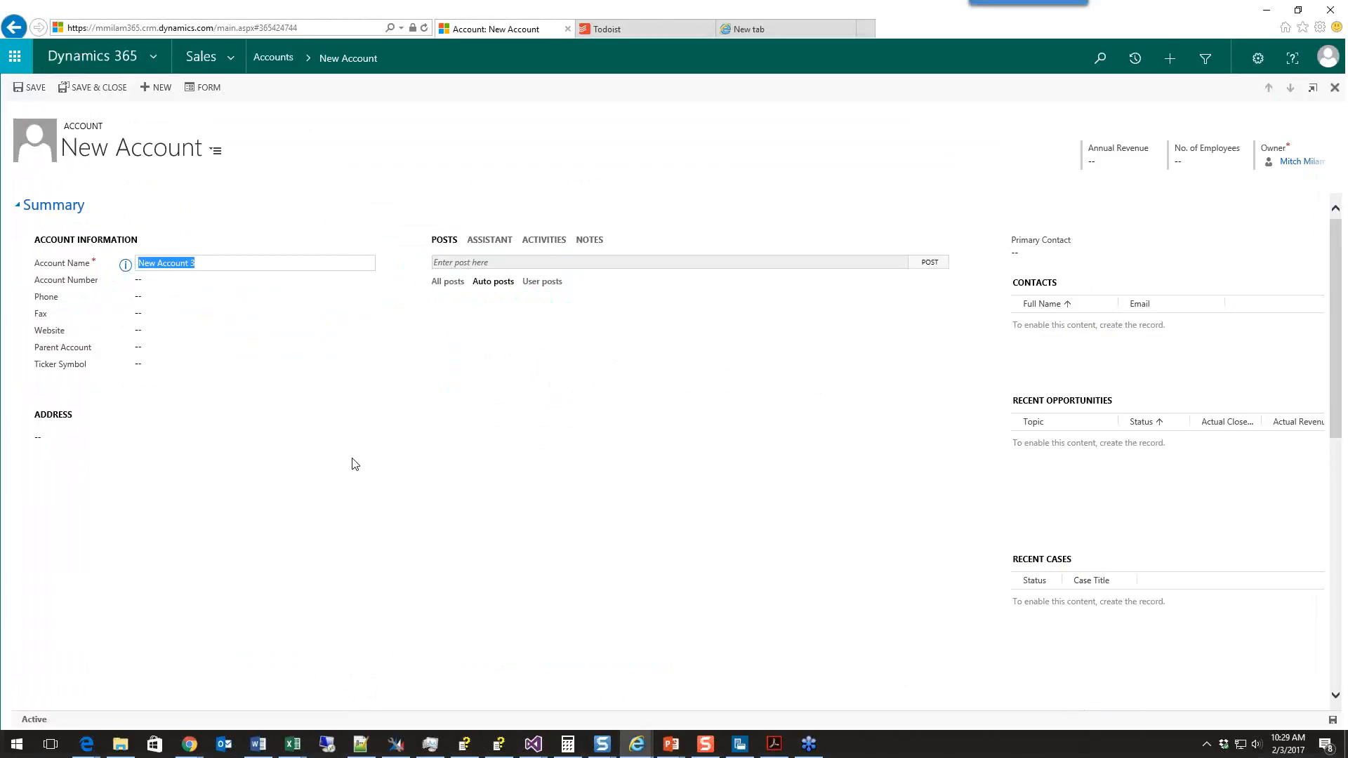
Set the new account's Credit Limit to 111
scroll(352, 463, "down", 10)
left_click(1059, 352)
type("111")
key("Tab")
scroll(382, 313, "up", 10)
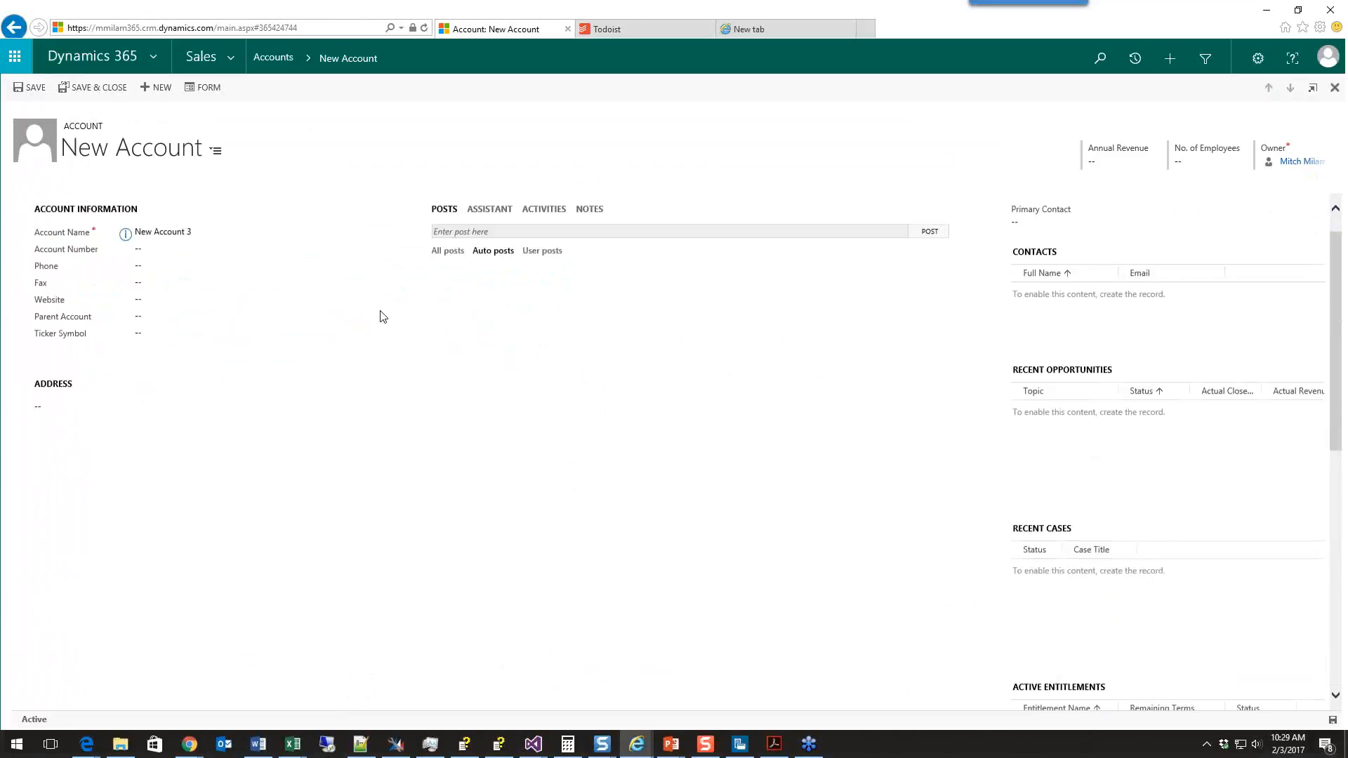
Apply the recommendation shown on Account Name and check the resulting Credit Limit in the billing details
left_click(125, 272)
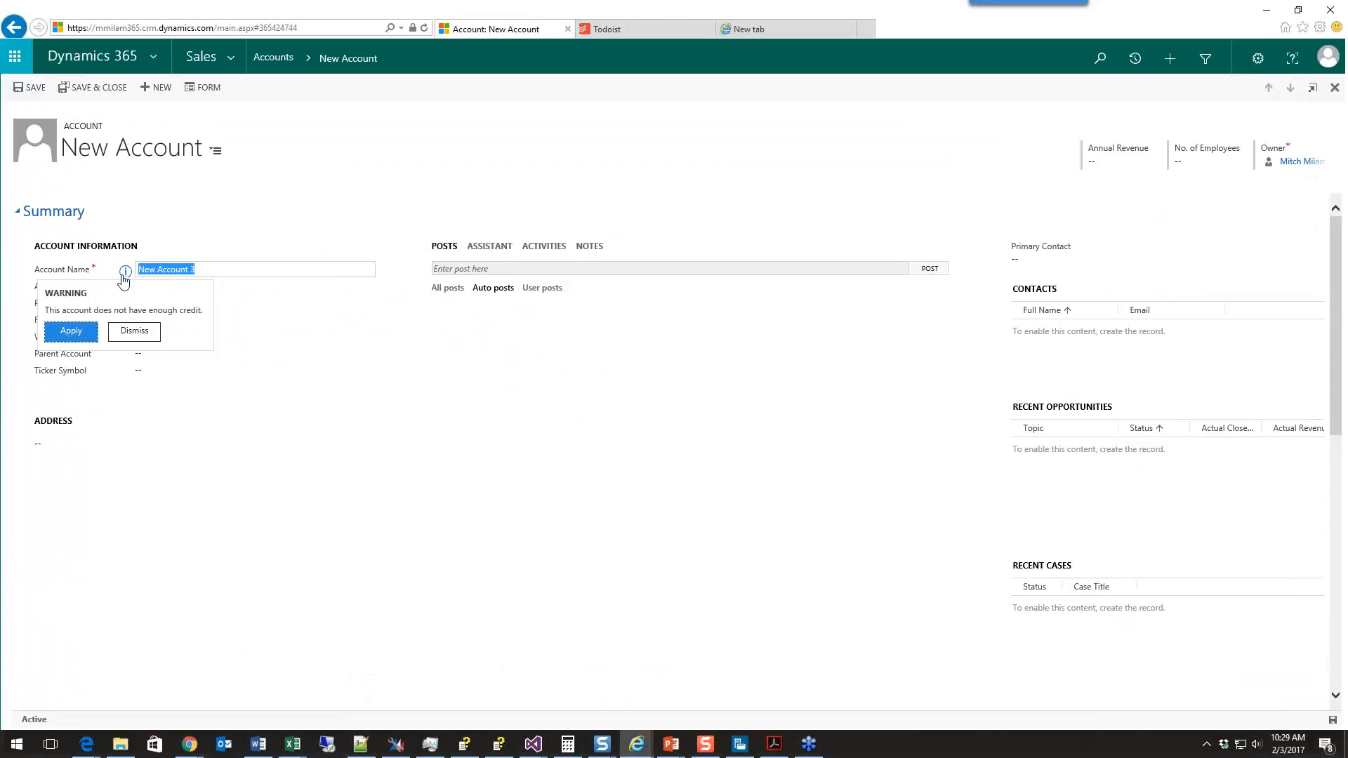
left_click(71, 333)
scroll(478, 458, "down", 10)
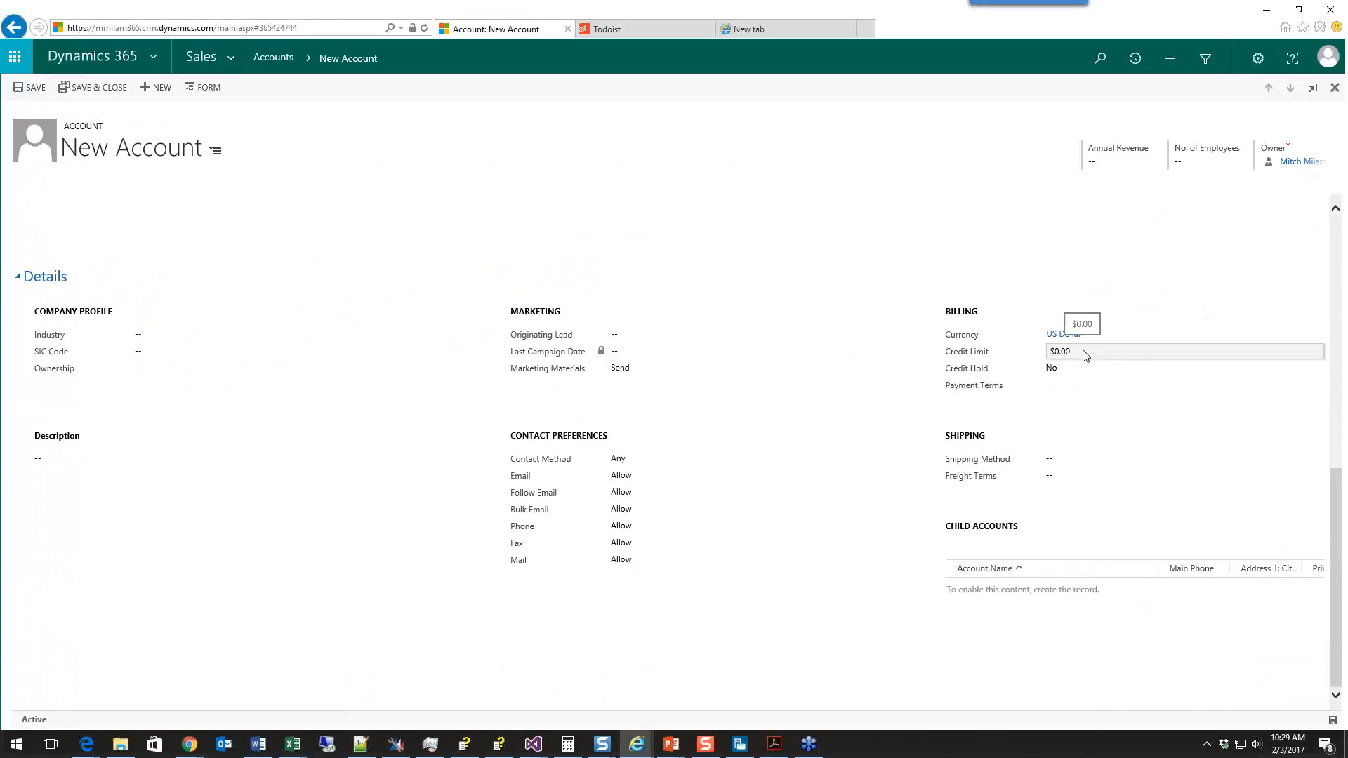
scroll(774, 383, "up", 5)
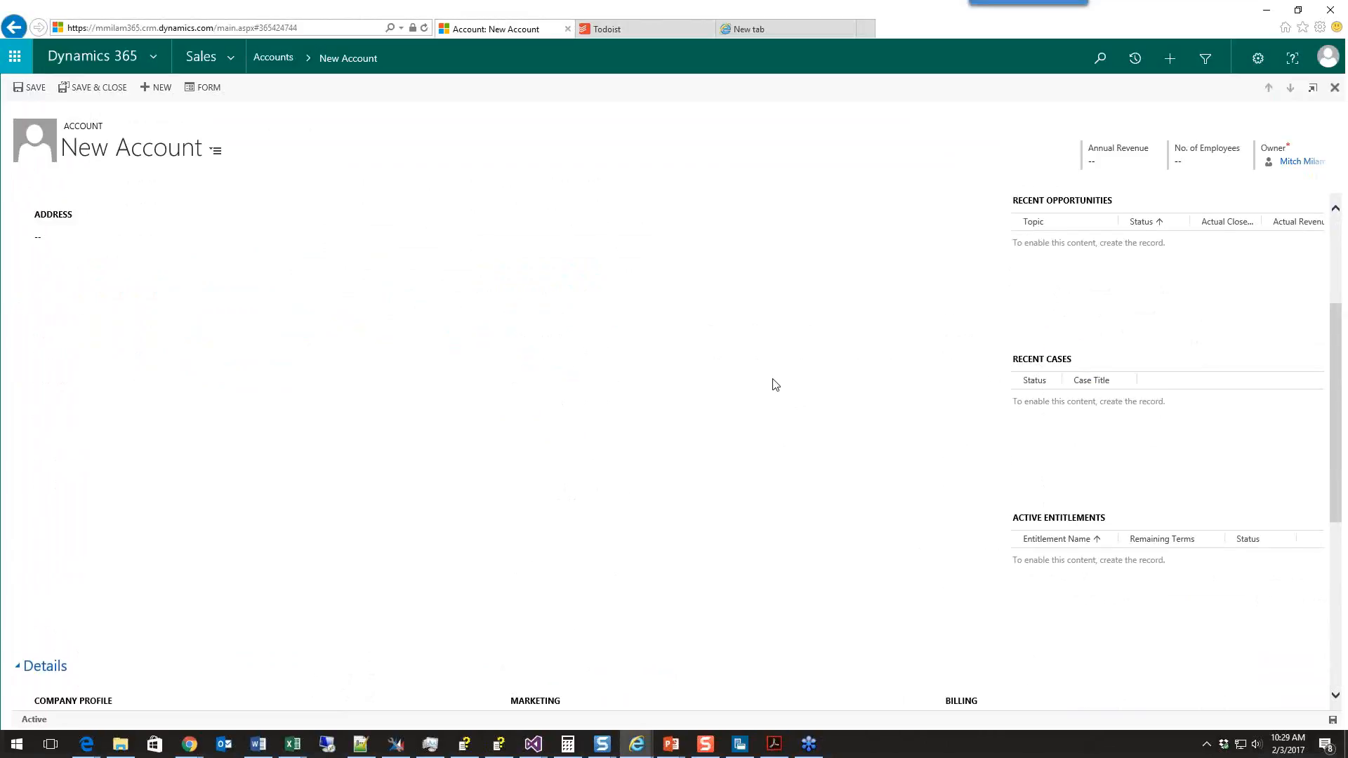
scroll(775, 385, "up", 3)
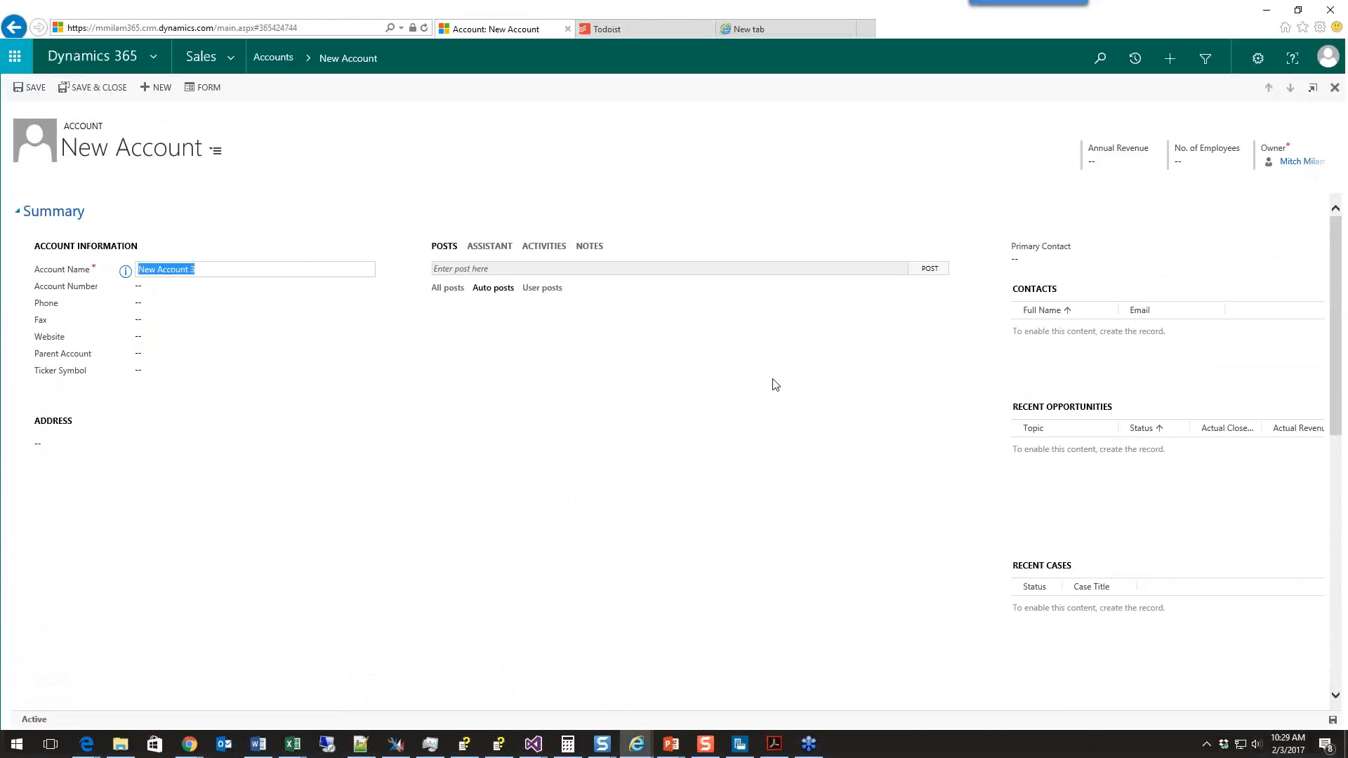
Reopen and close the recommendation, try to save the account, and view the error's technical details before dismissing it
left_click(125, 272)
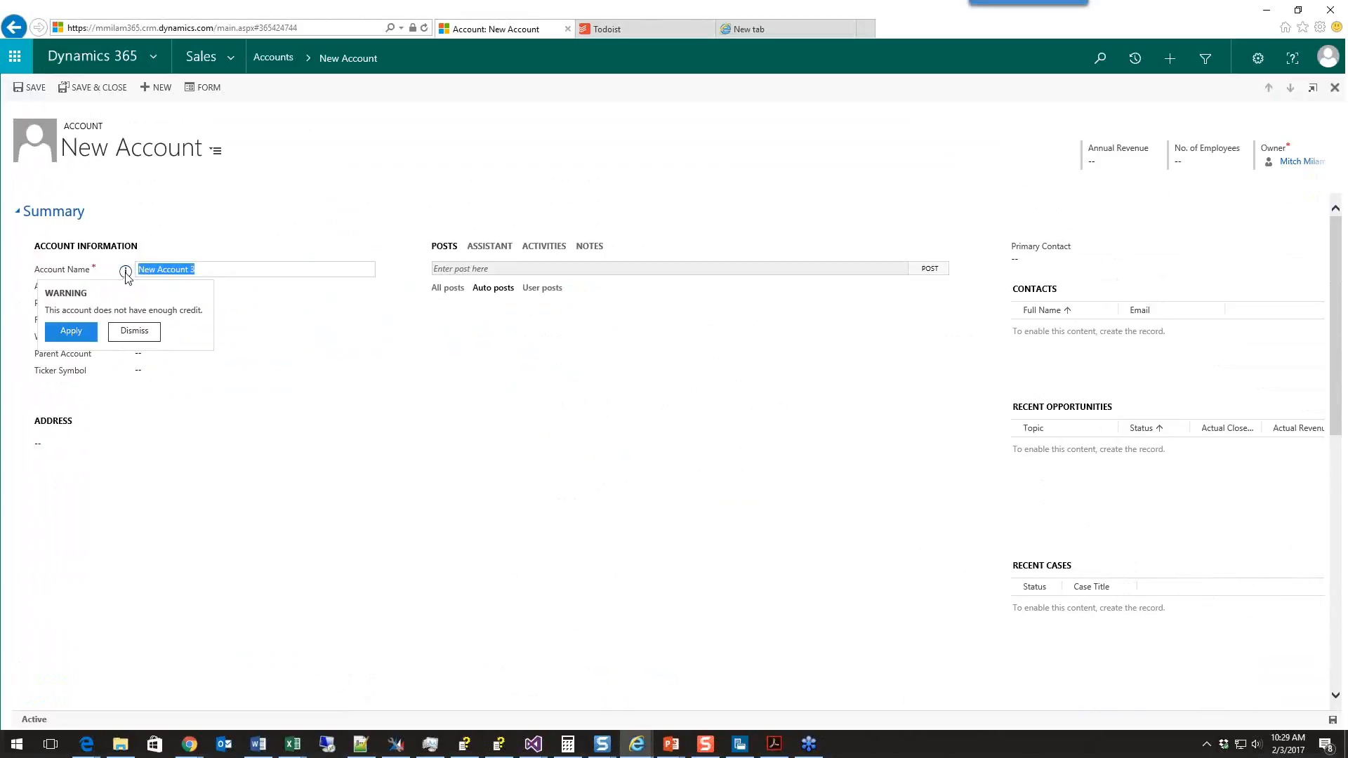
left_click(331, 373)
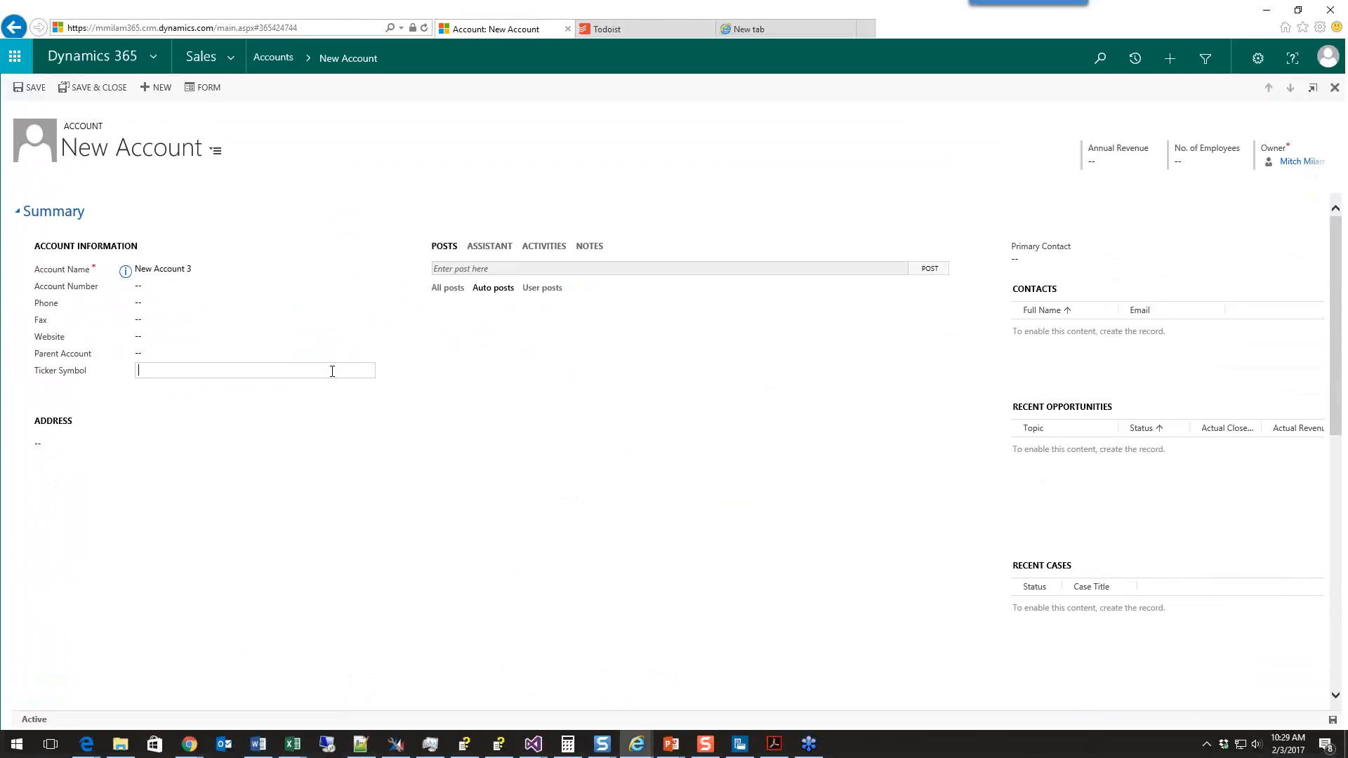
left_click(32, 92)
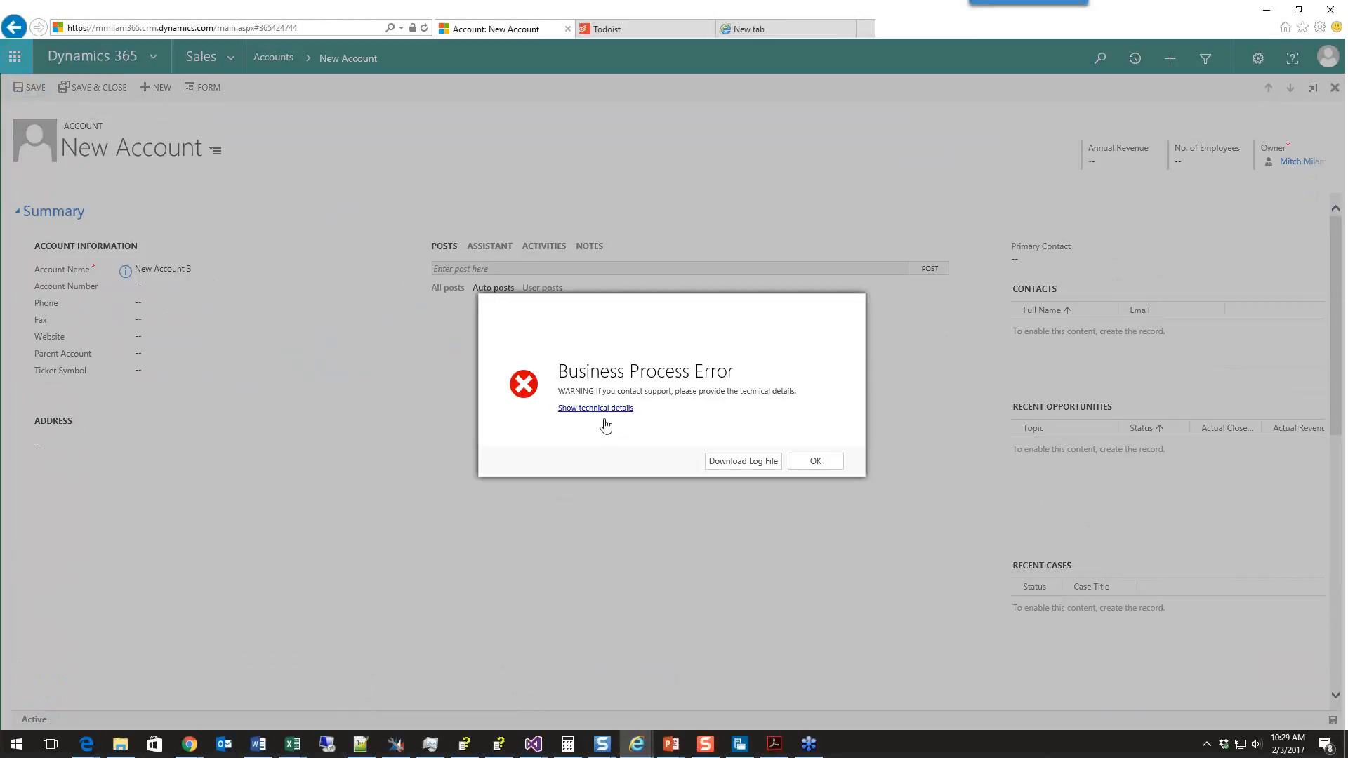
left_click(604, 418)
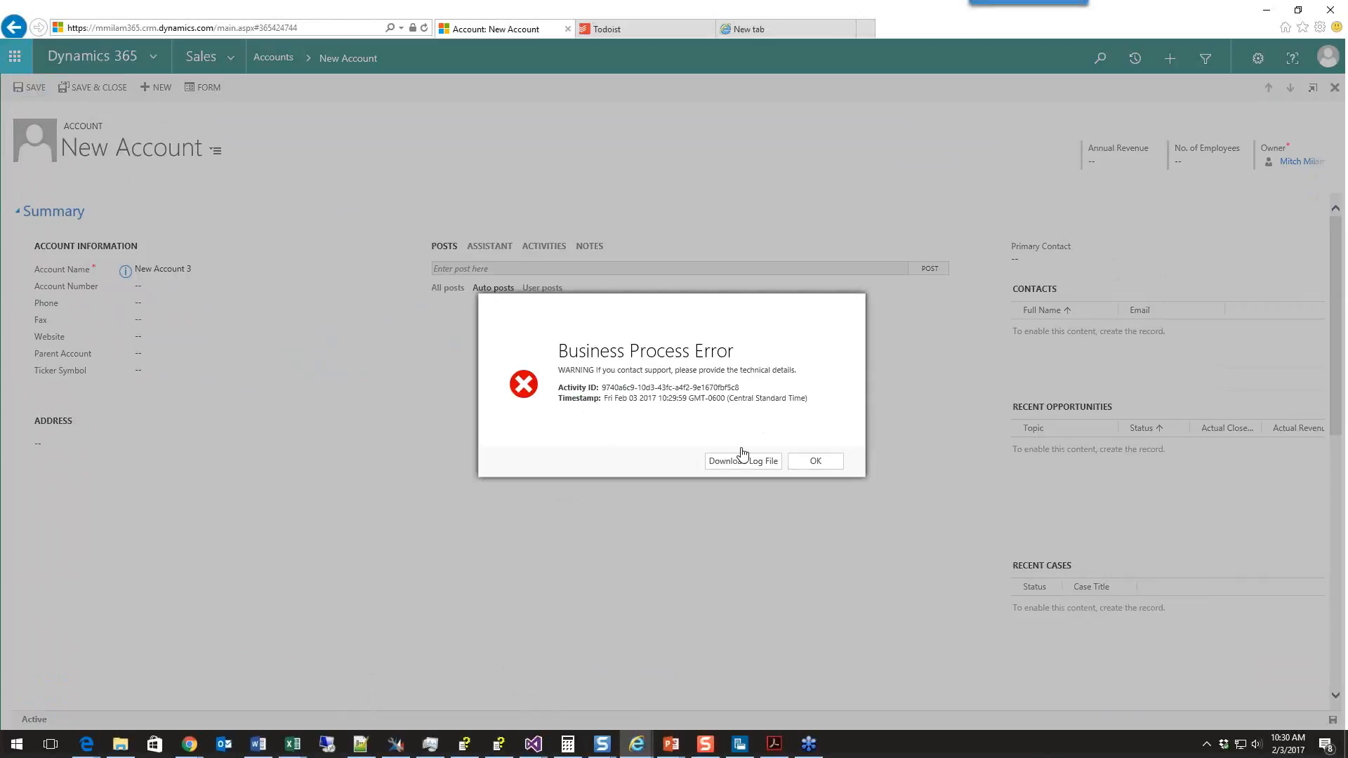
left_click(816, 462)
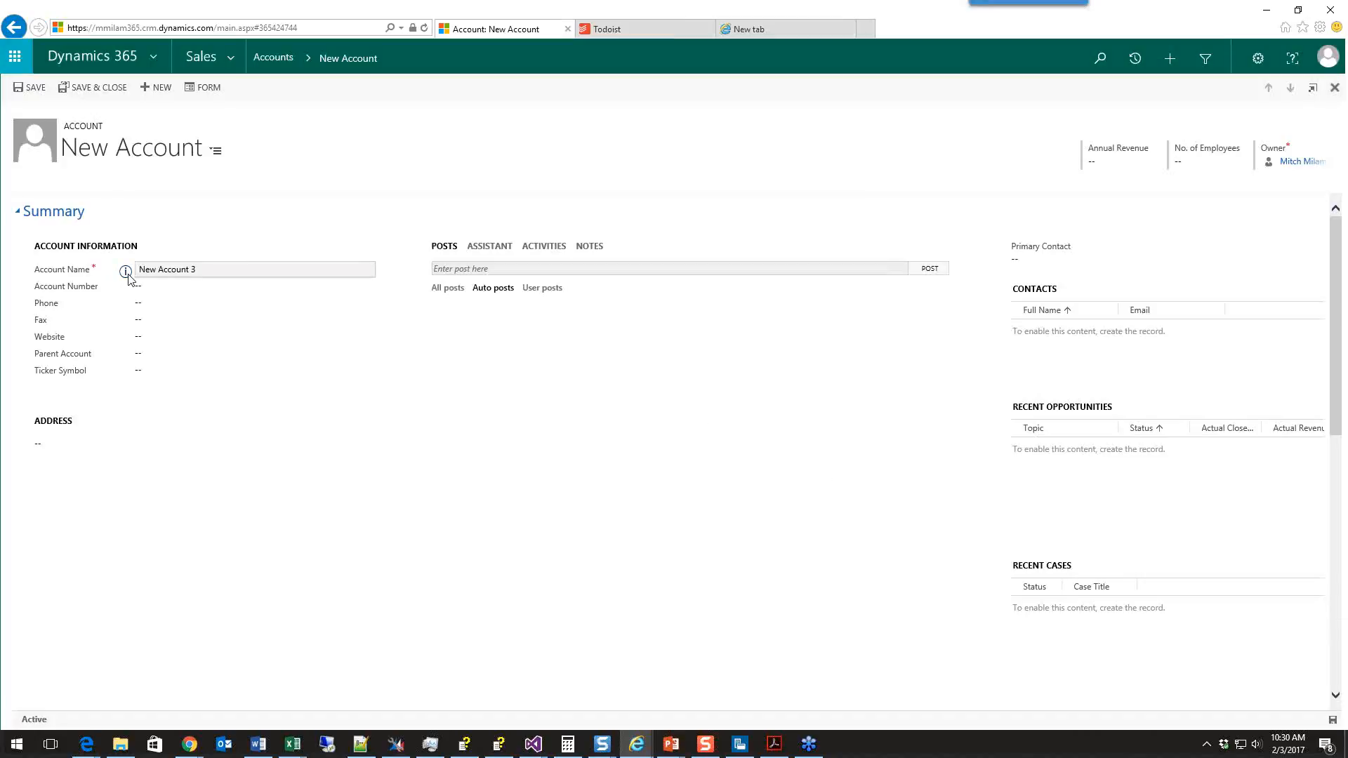
Set Credit Hold to Yes and Credit Limit to 11000, and save the account
scroll(716, 602, "down", 5)
left_click(1096, 575)
left_click(1093, 565)
type("11000")
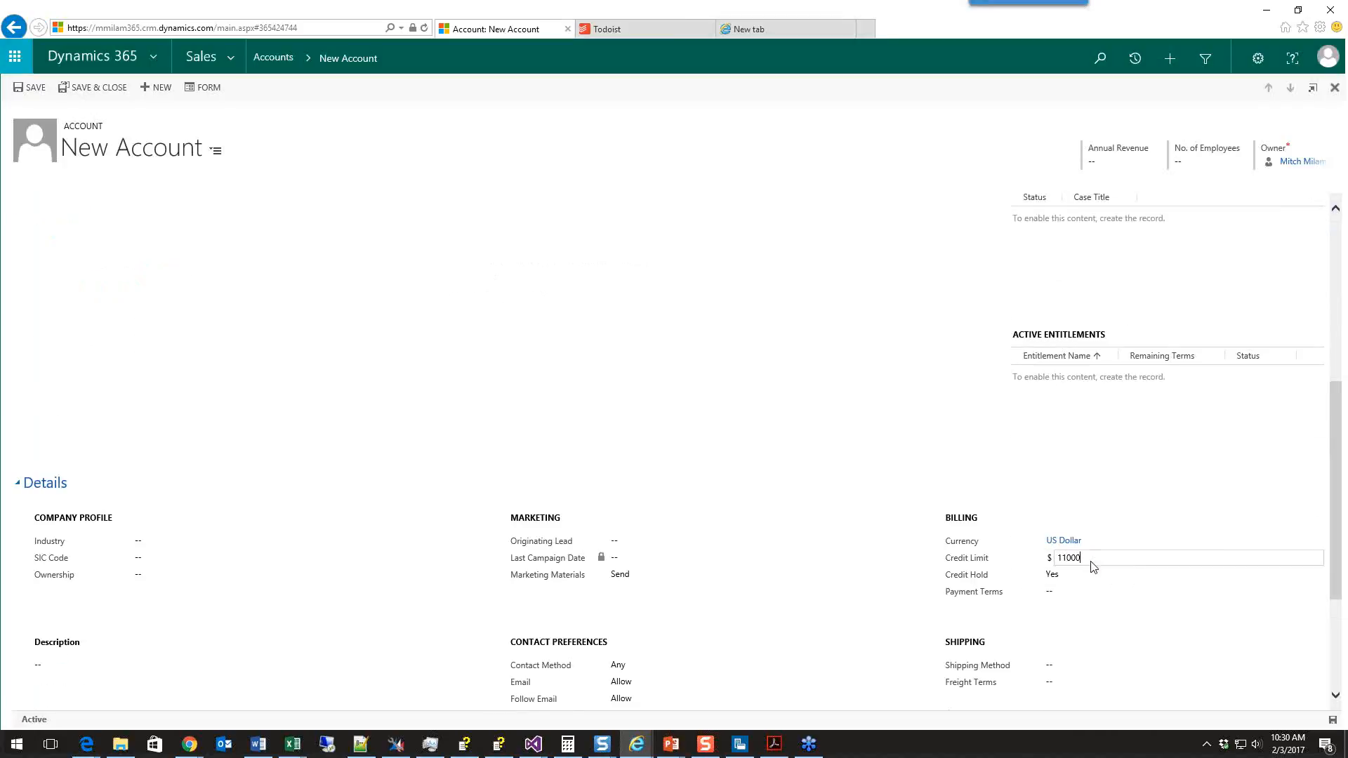
key("Tab")
key("ctrl+s")
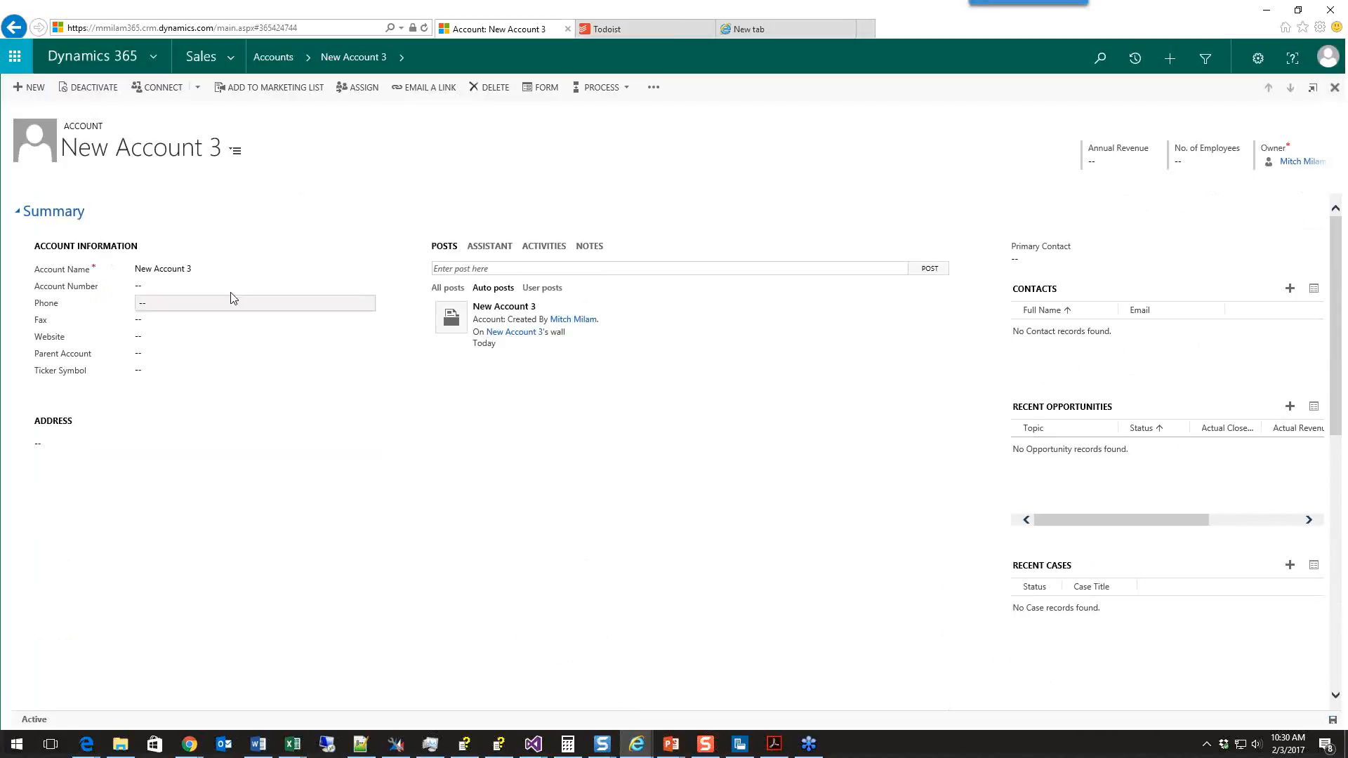
Reduce the saved account's Credit Limit to 1,000.00 and return to the Account Name field
scroll(583, 583, "down", 6)
left_click(1068, 481)
left_click(1065, 481)
key("Delete")
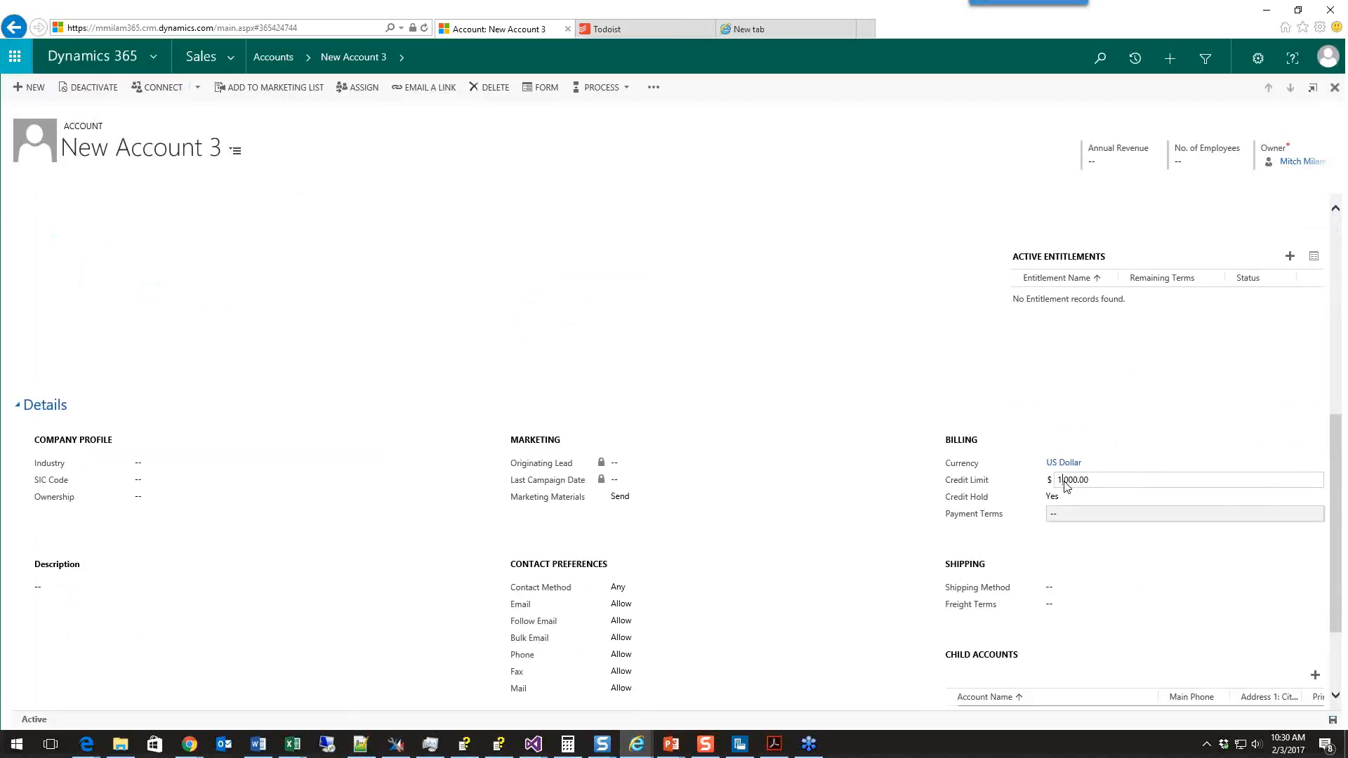
scroll(485, 365, "up", 6)
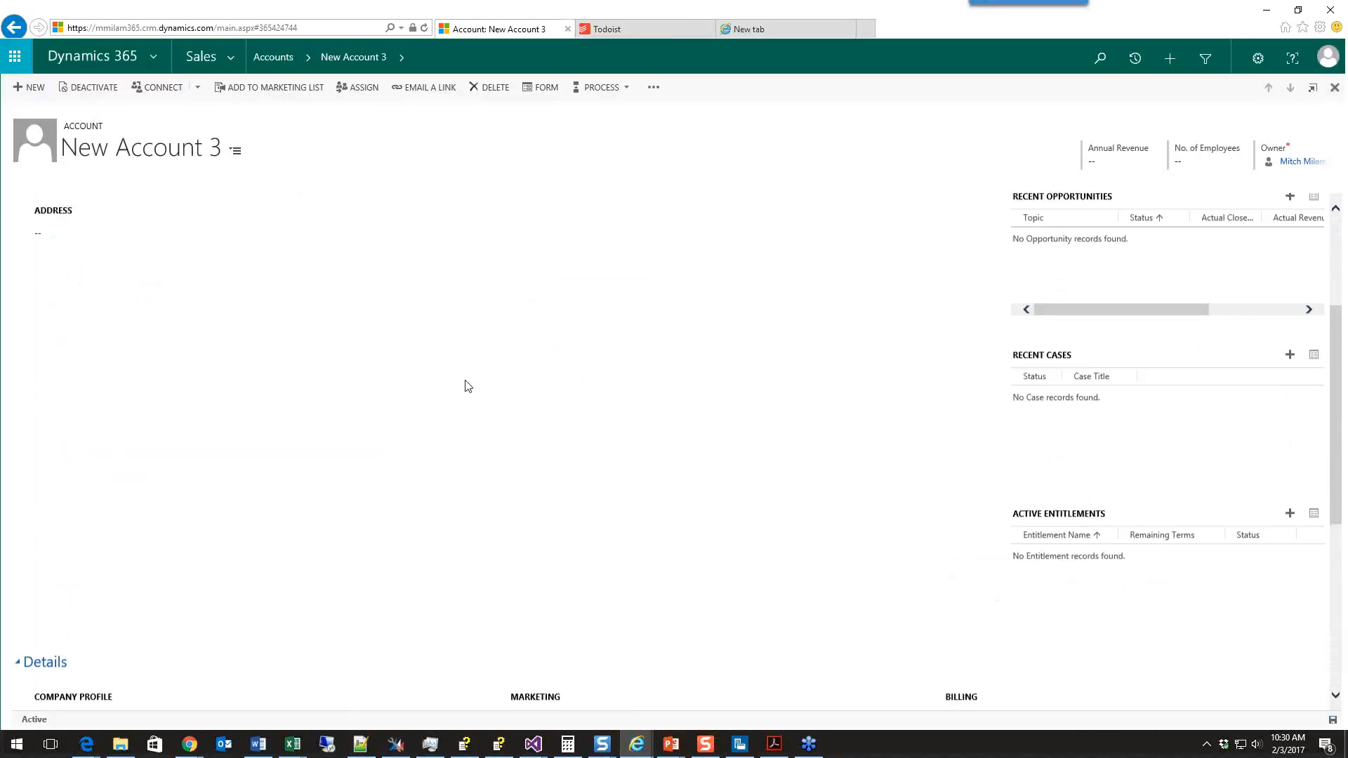
key("Tab")
scroll(292, 334, "up", 4)
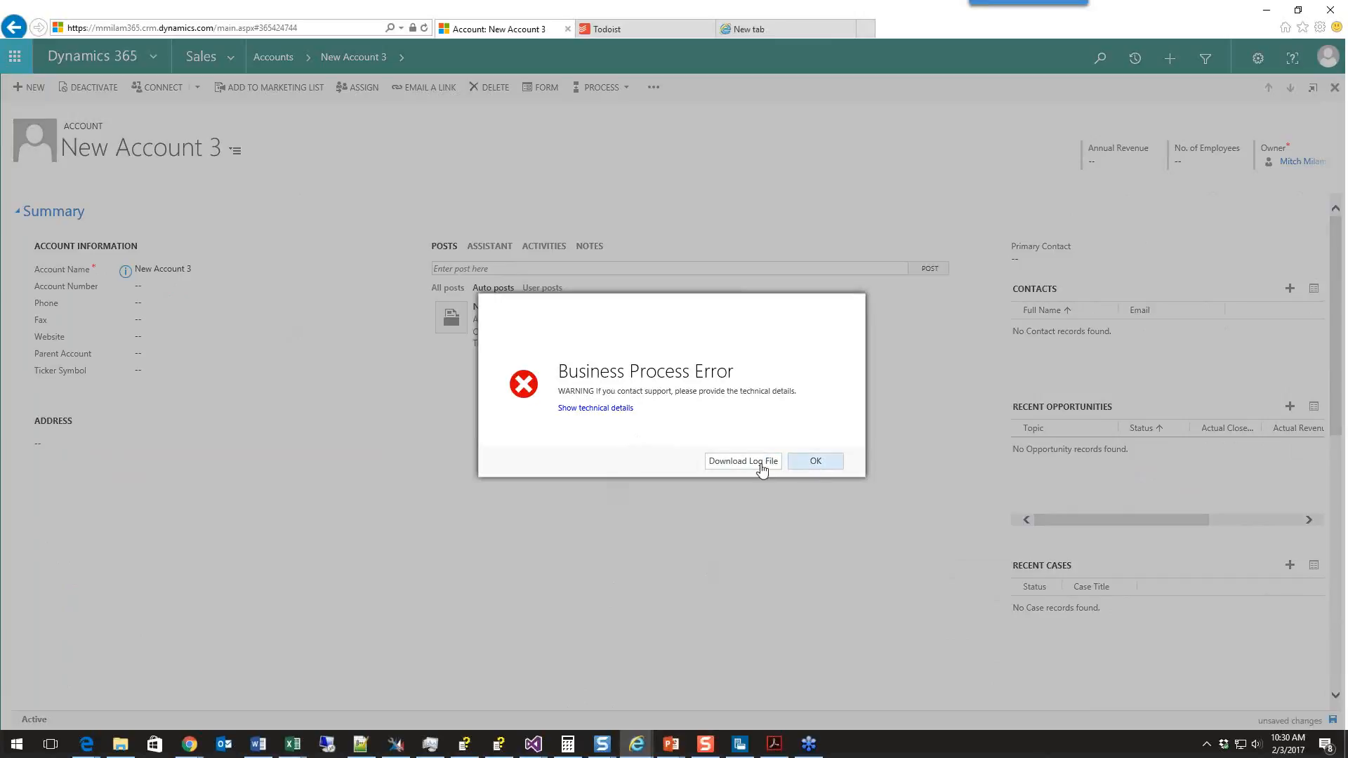
Read the business process error's technical details, download and open its log ErrorDetails.txt, and dismiss the error
left_click(610, 409)
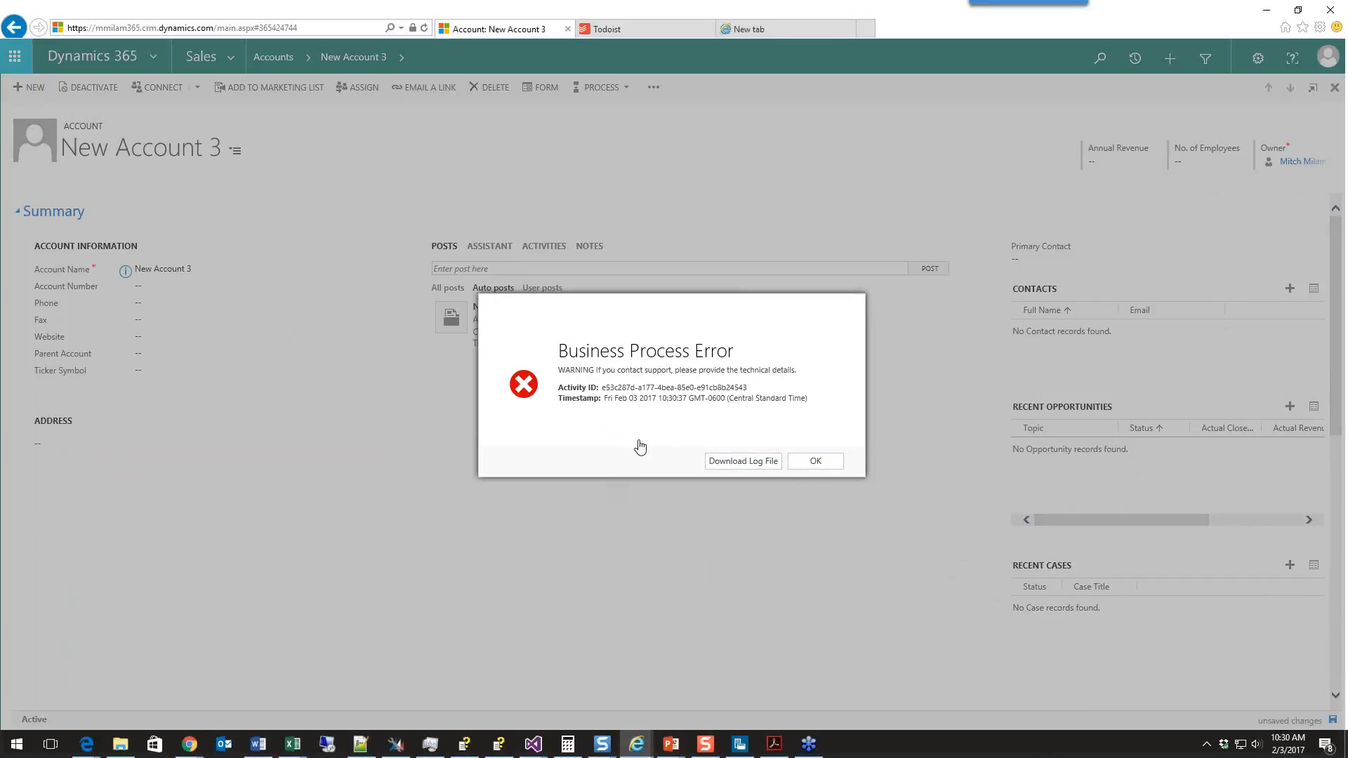
left_click(742, 462)
left_click(848, 714)
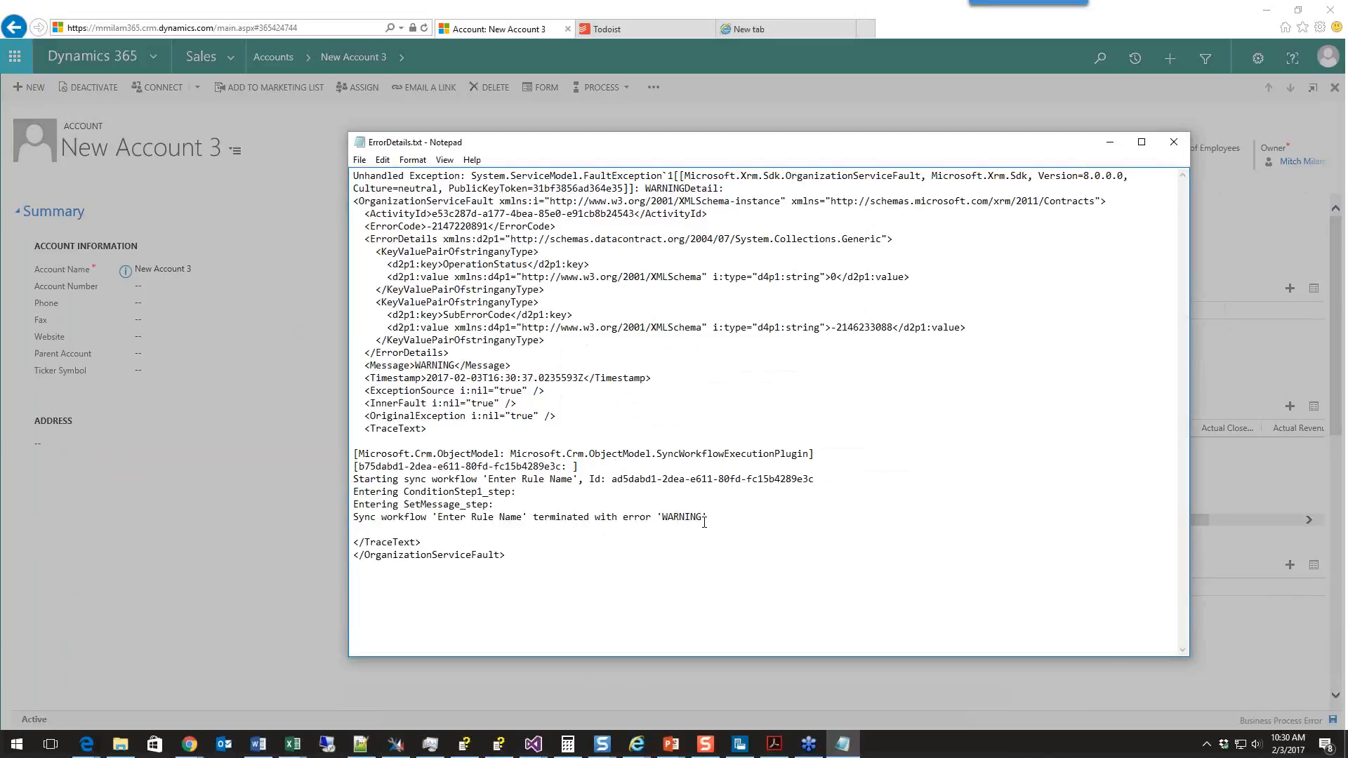
left_click(269, 297)
left_click(815, 462)
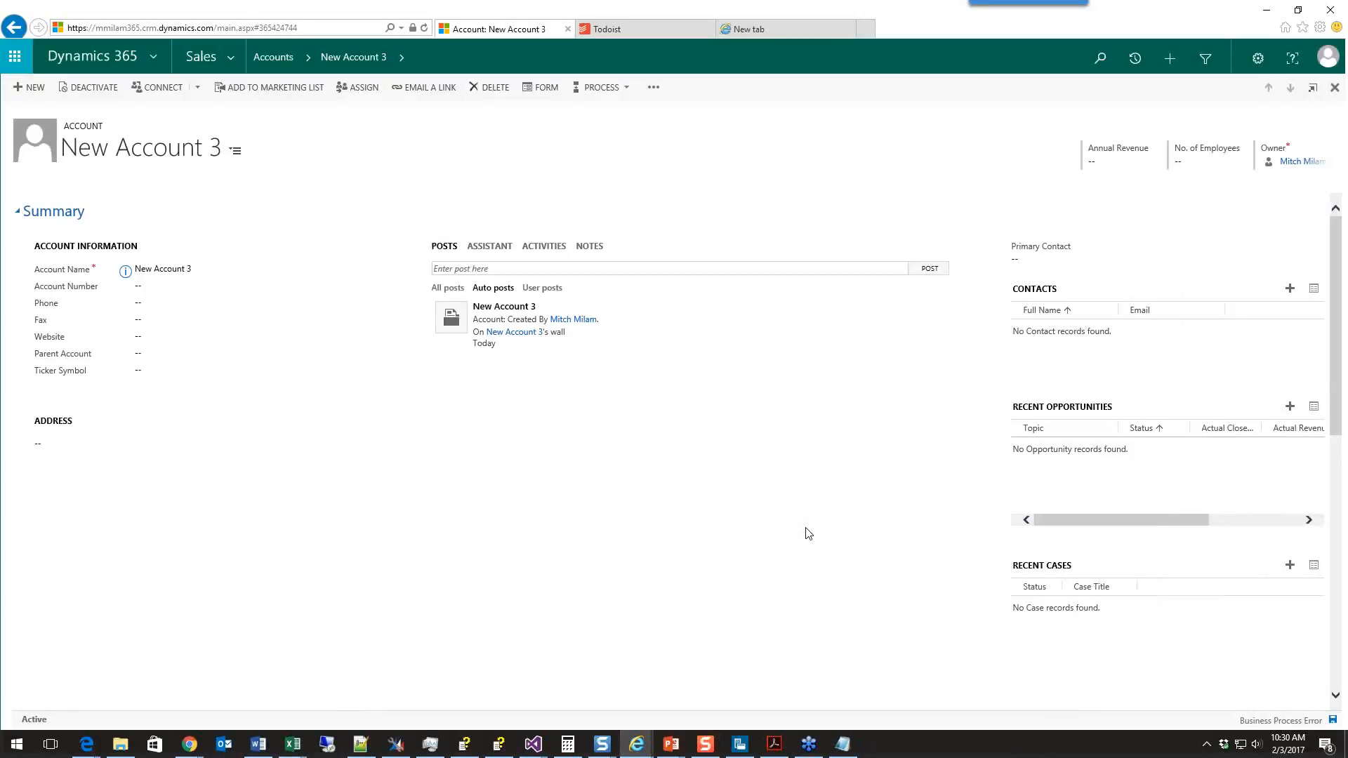
Switch to the business rule window, examine the sync workflow line in ErrorDetails.txt that names the rule, and close the log
mouse_move(678, 750)
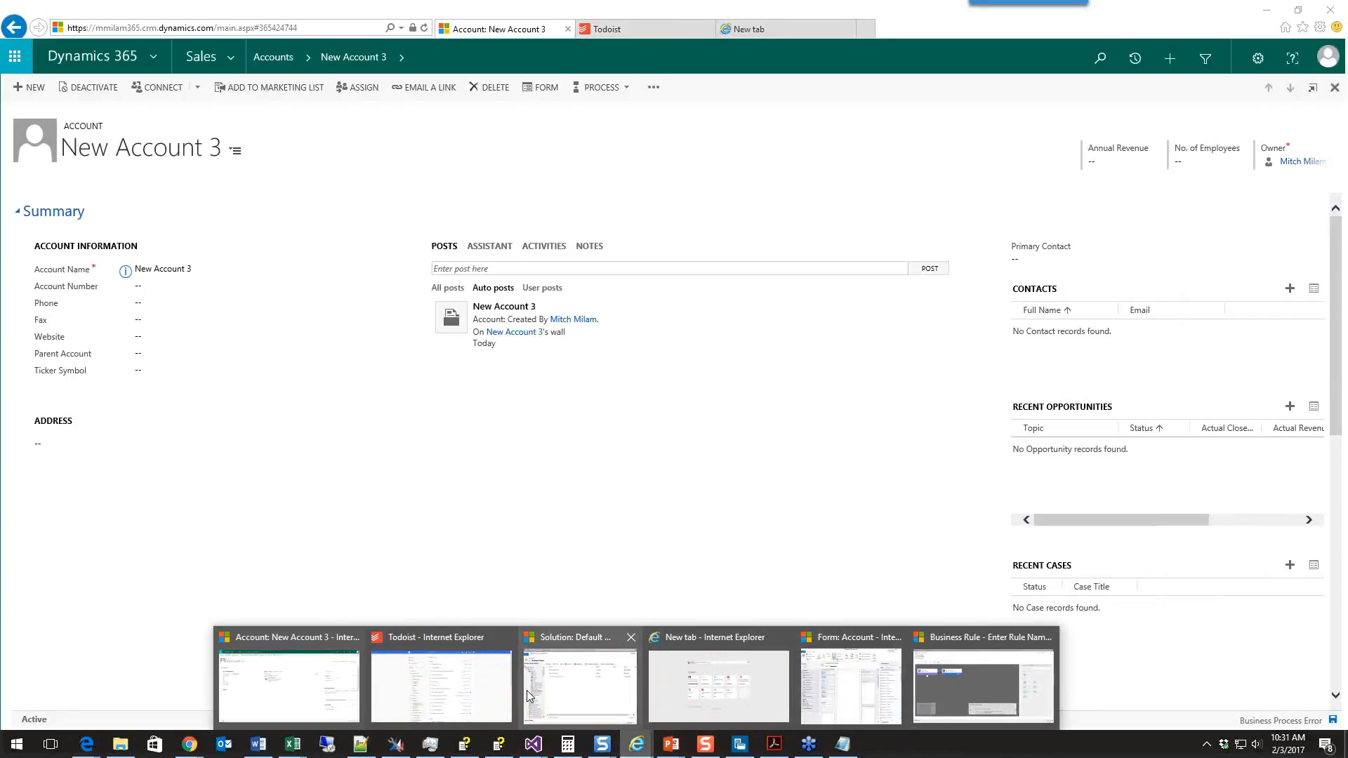
left_click(952, 679)
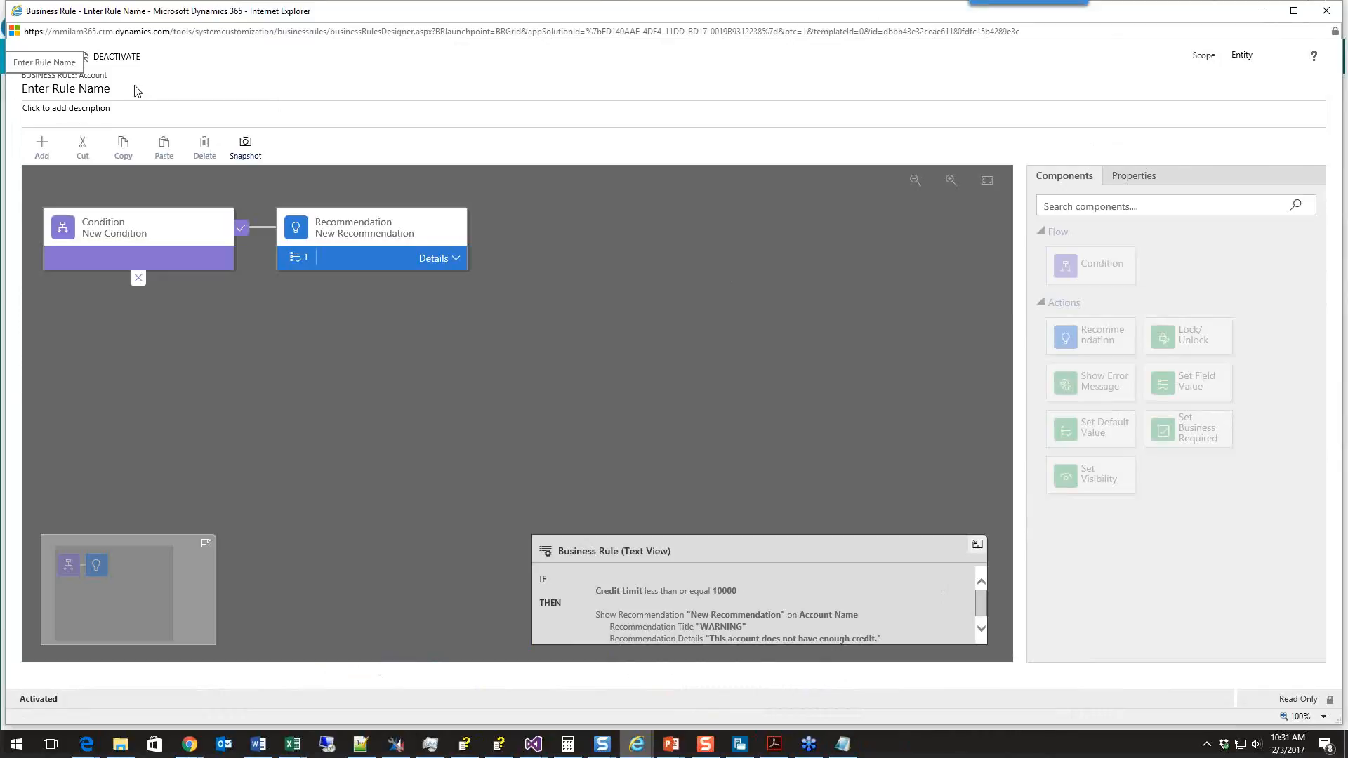
left_click(846, 748)
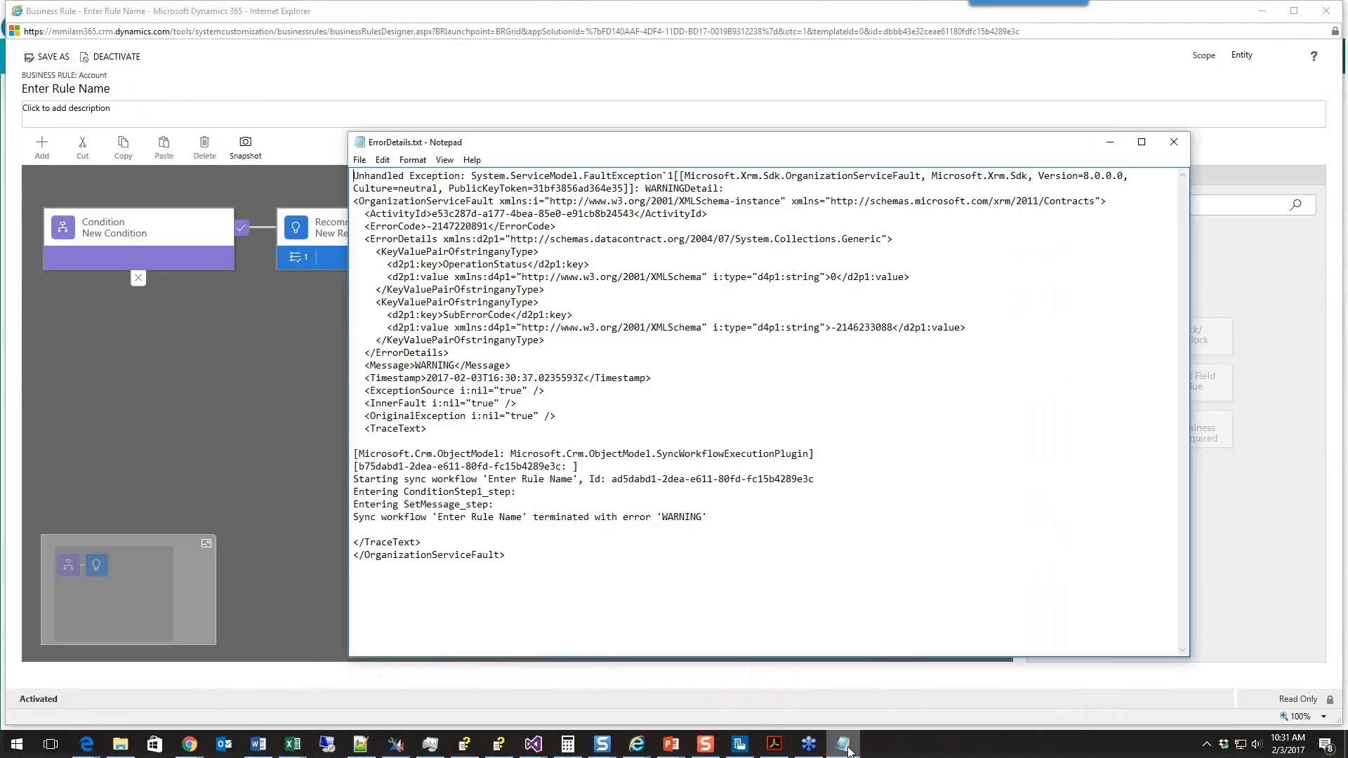
double_click(487, 517)
left_click(455, 518)
left_click_drag(355, 517, 752, 521)
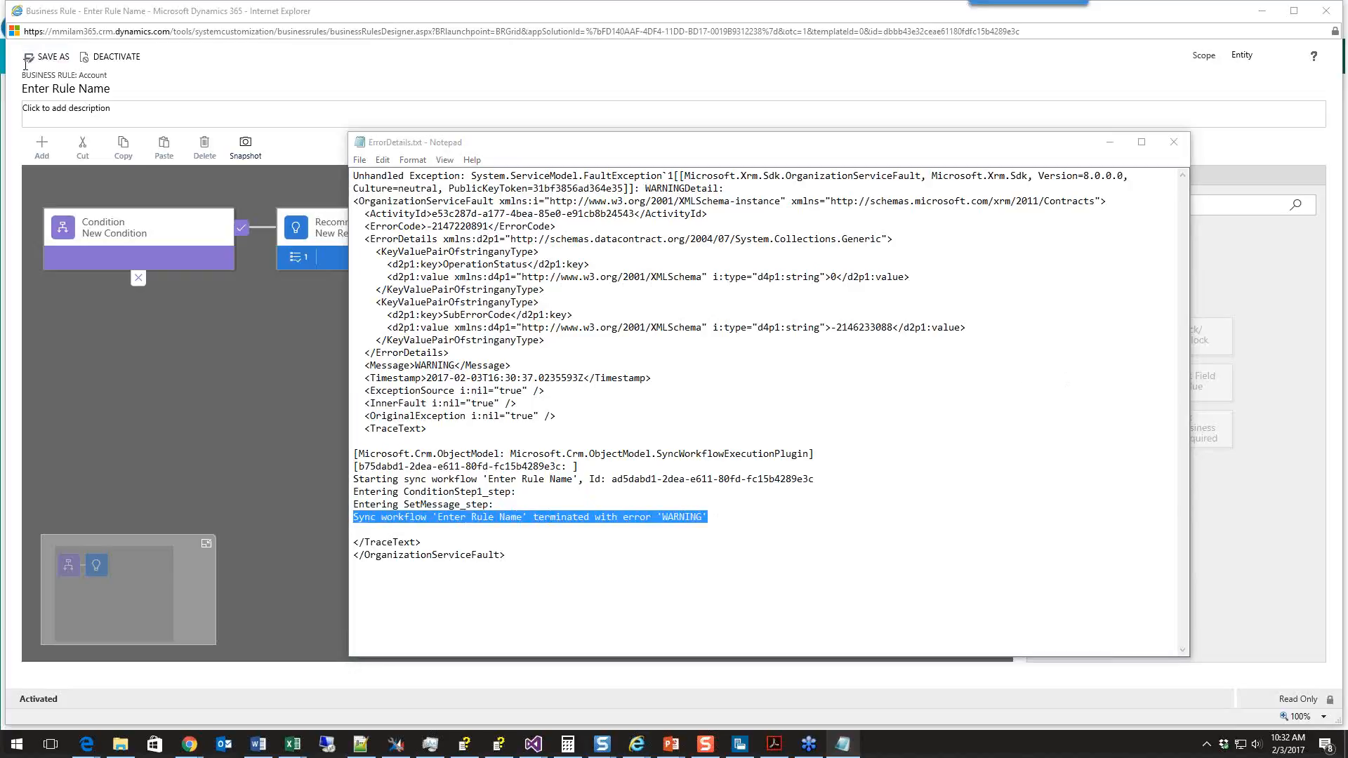
left_click(1181, 148)
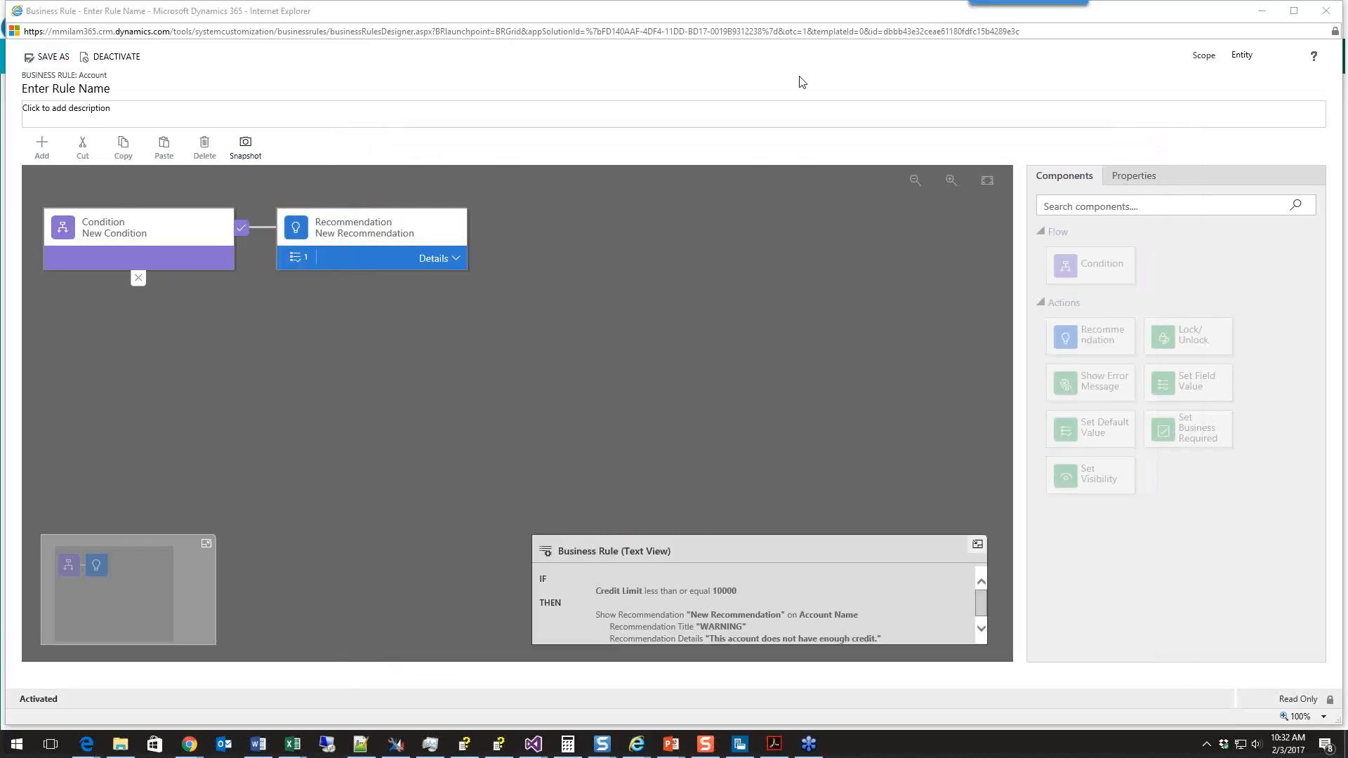
Deactivate the business rule and rename it Test Recommendation
left_click(119, 62)
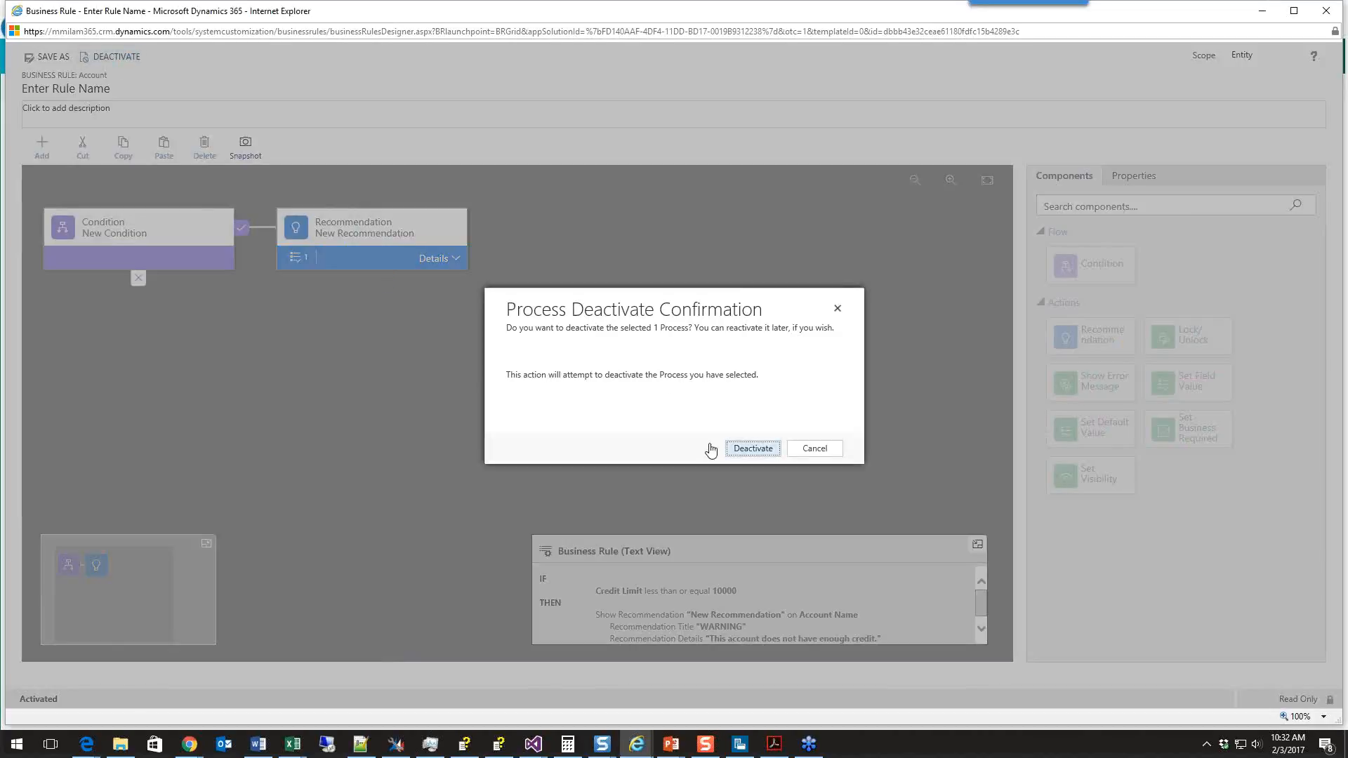
left_click(711, 447)
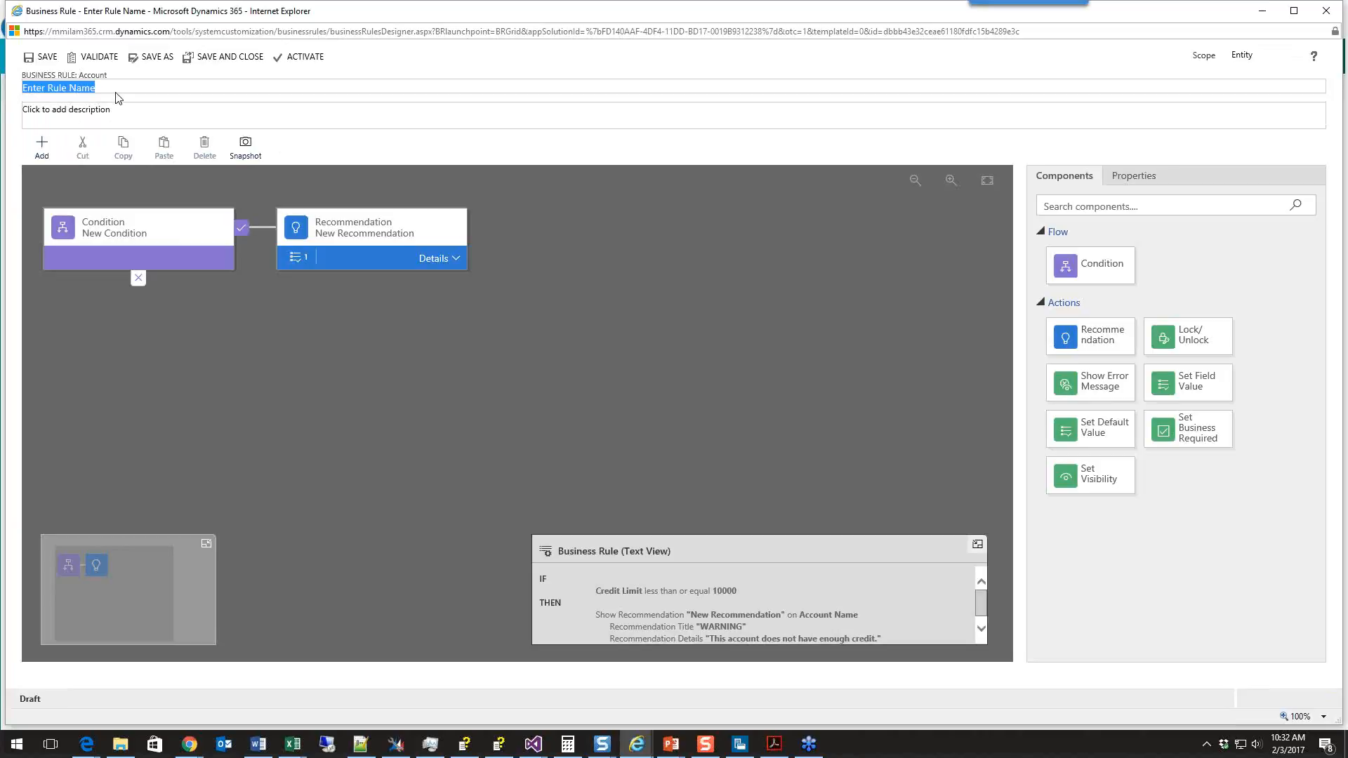
type("Test Recommendation")
Validate the renamed business rule and activate it
left_click(94, 56)
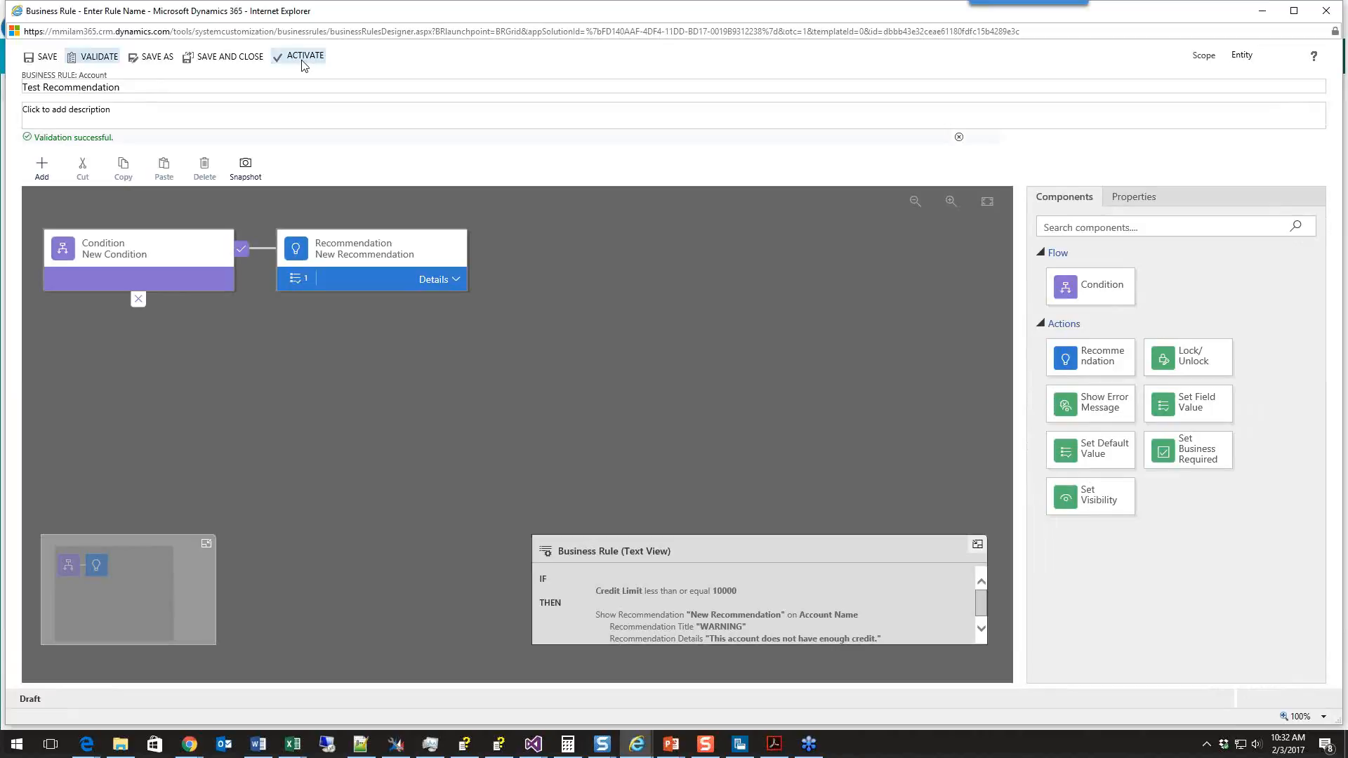
left_click(304, 60)
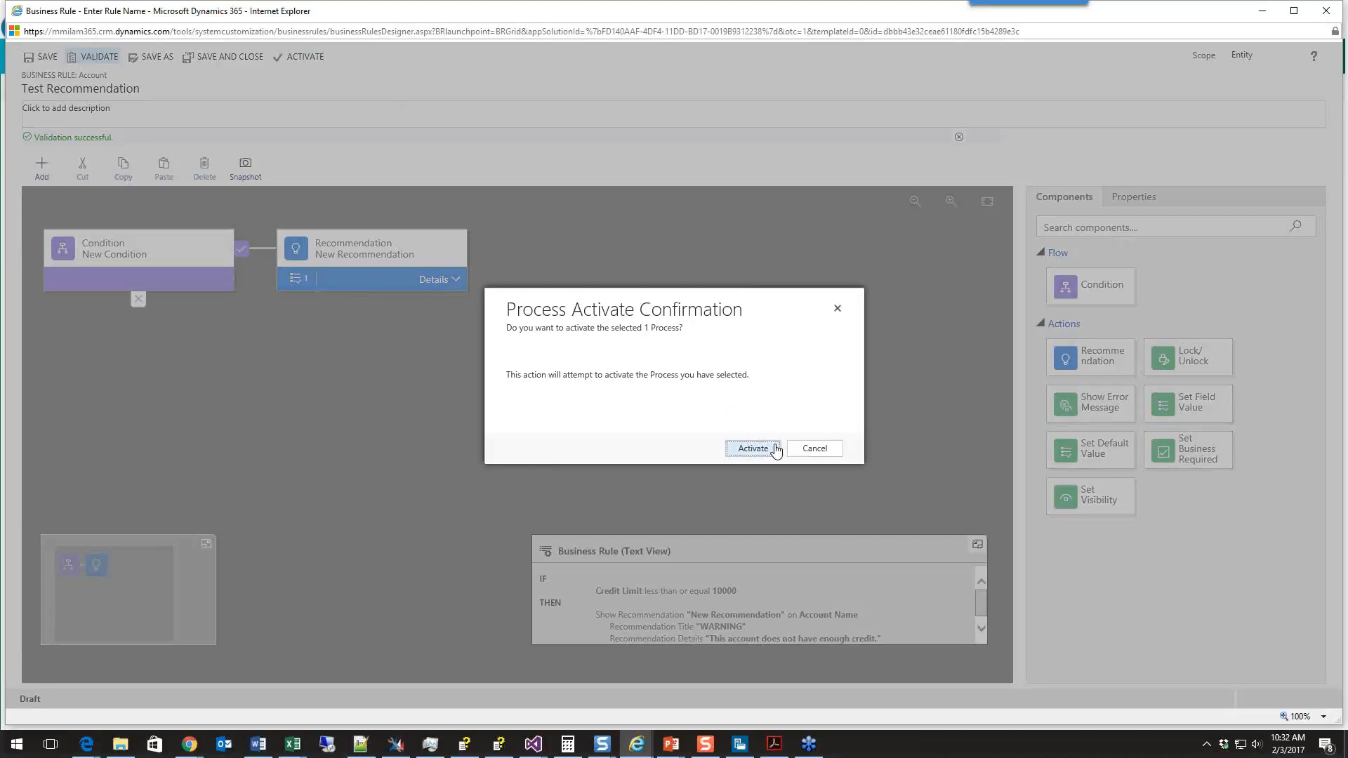
left_click(775, 448)
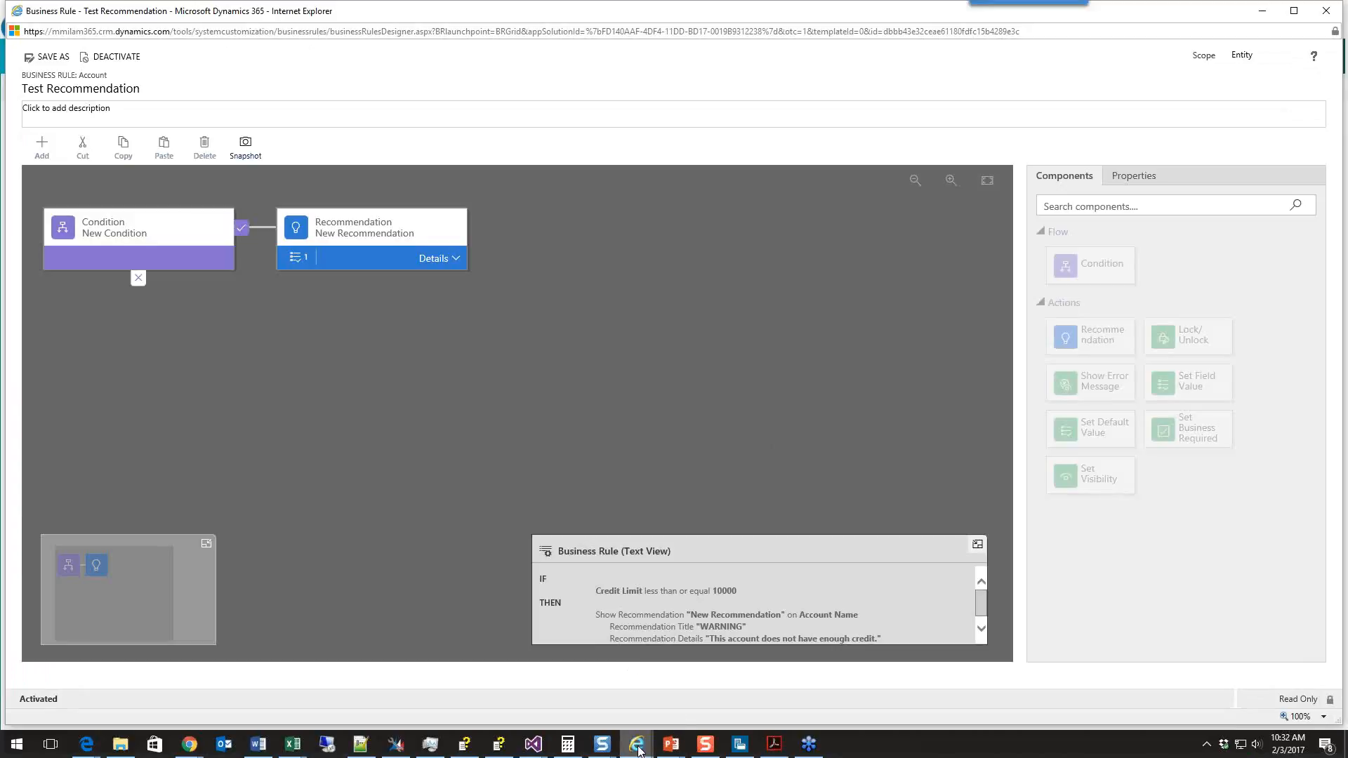
Return to the Accounts list, discarding the unsaved changes to New Account 3, and start a new account
mouse_move(637, 750)
left_click(274, 656)
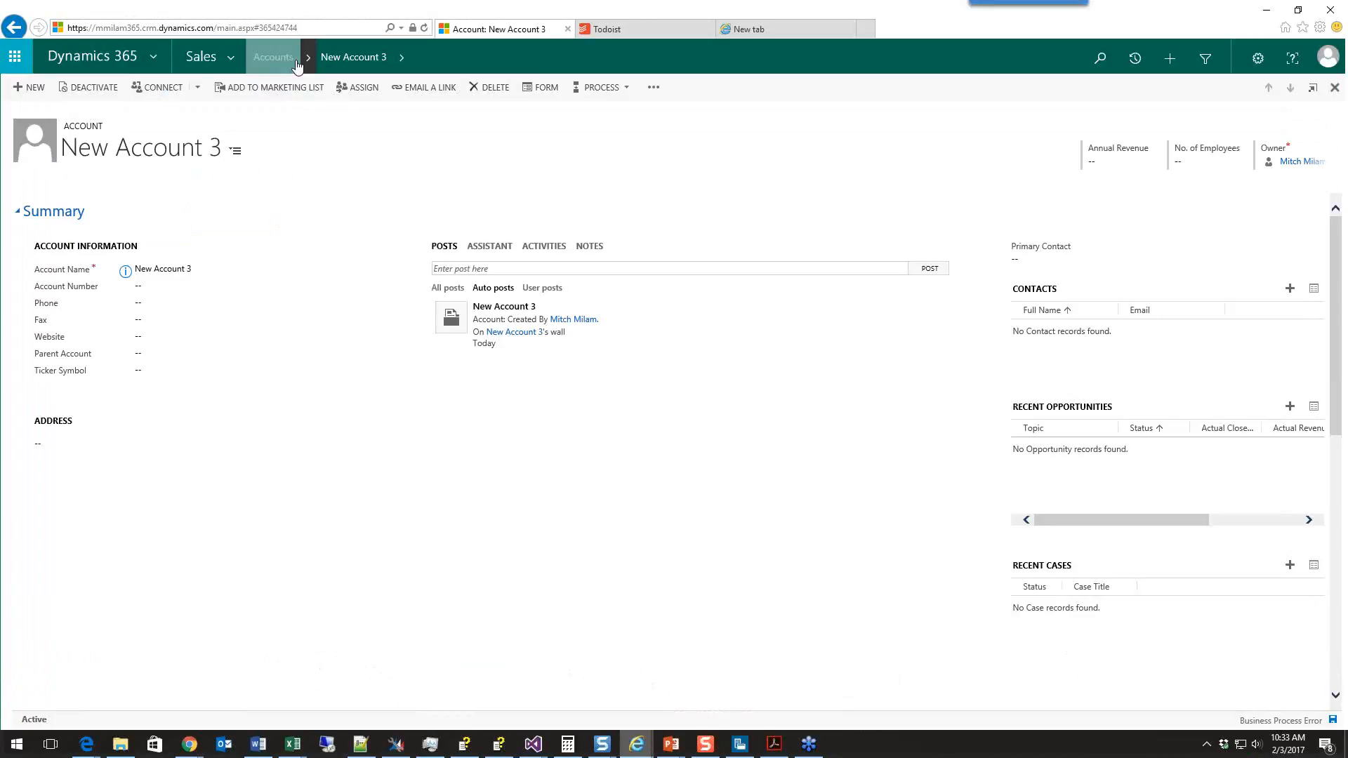
left_click(273, 57)
left_click(739, 424)
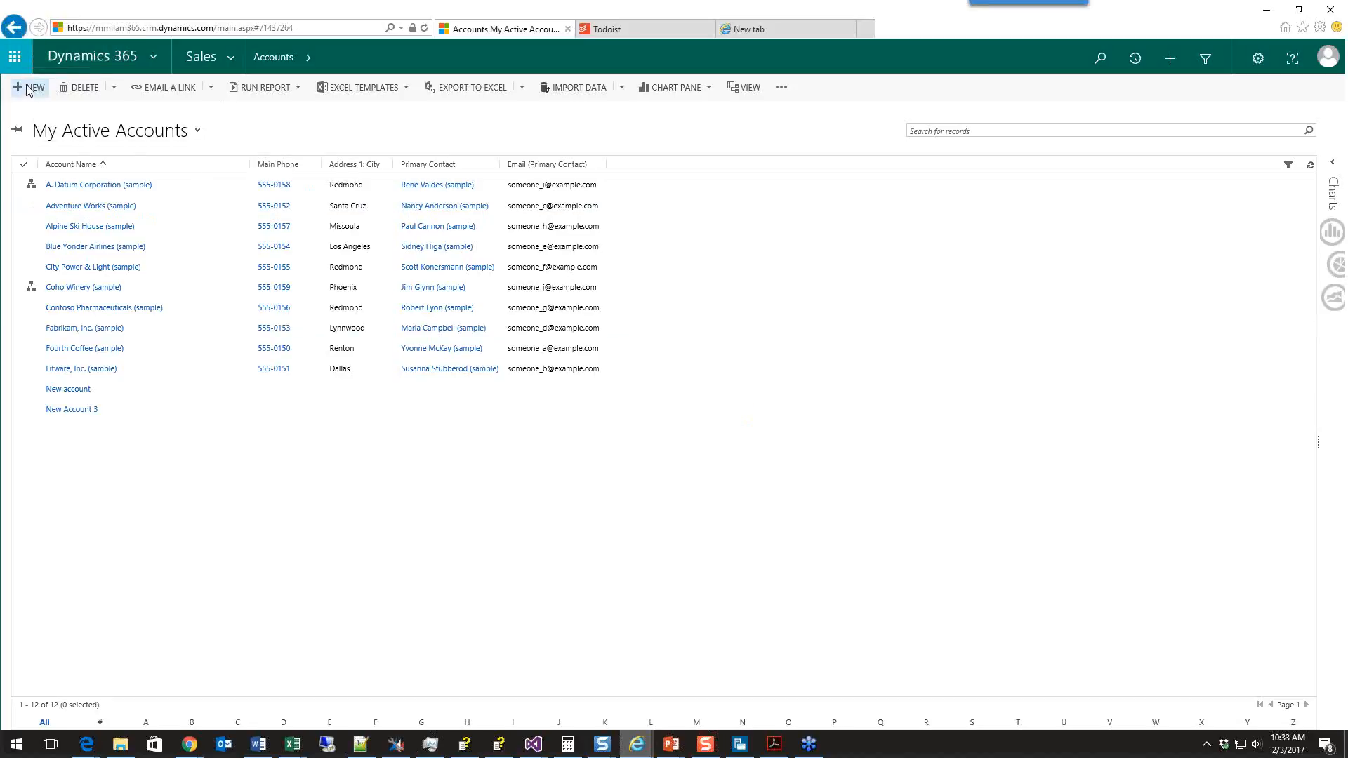
left_click(28, 88)
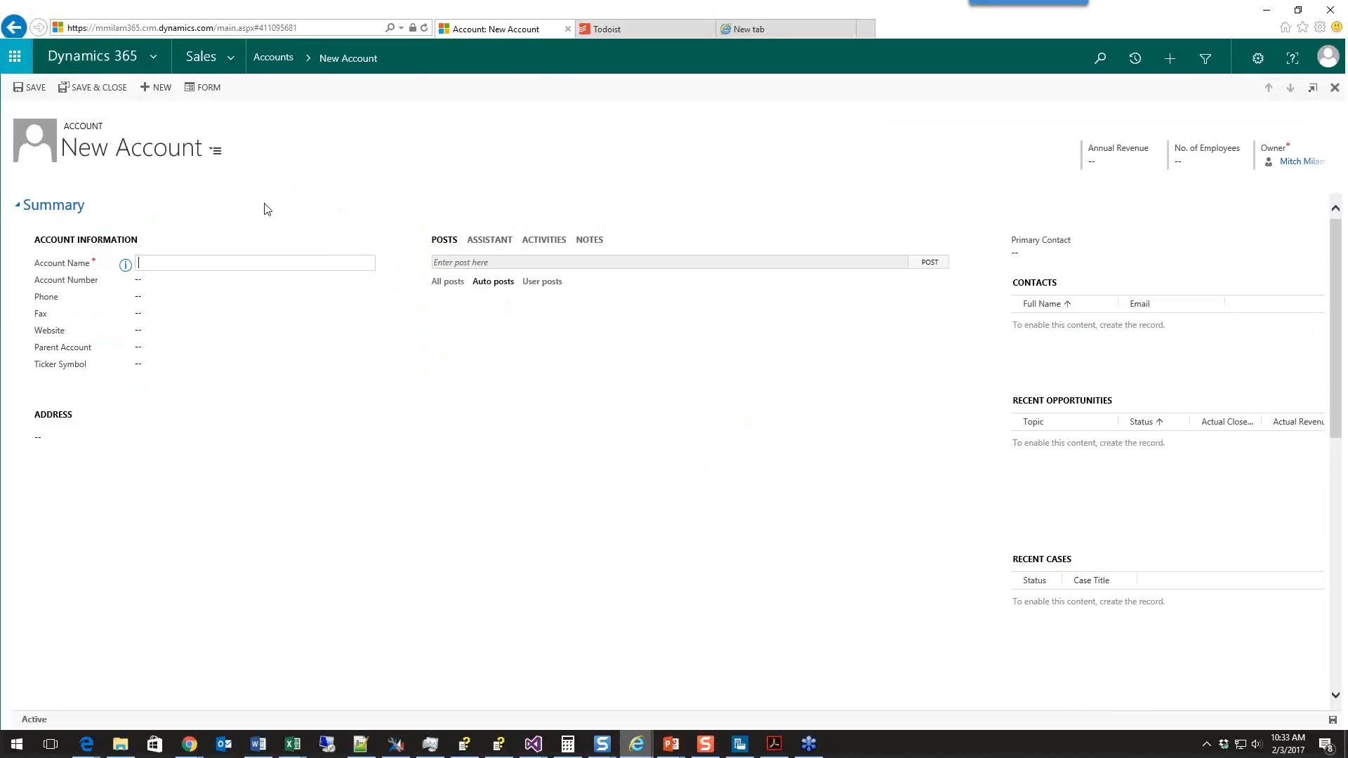
Name the new account New Account 4 and save the record
type("Te")
type("w Account 3")
key("ctrl+s")
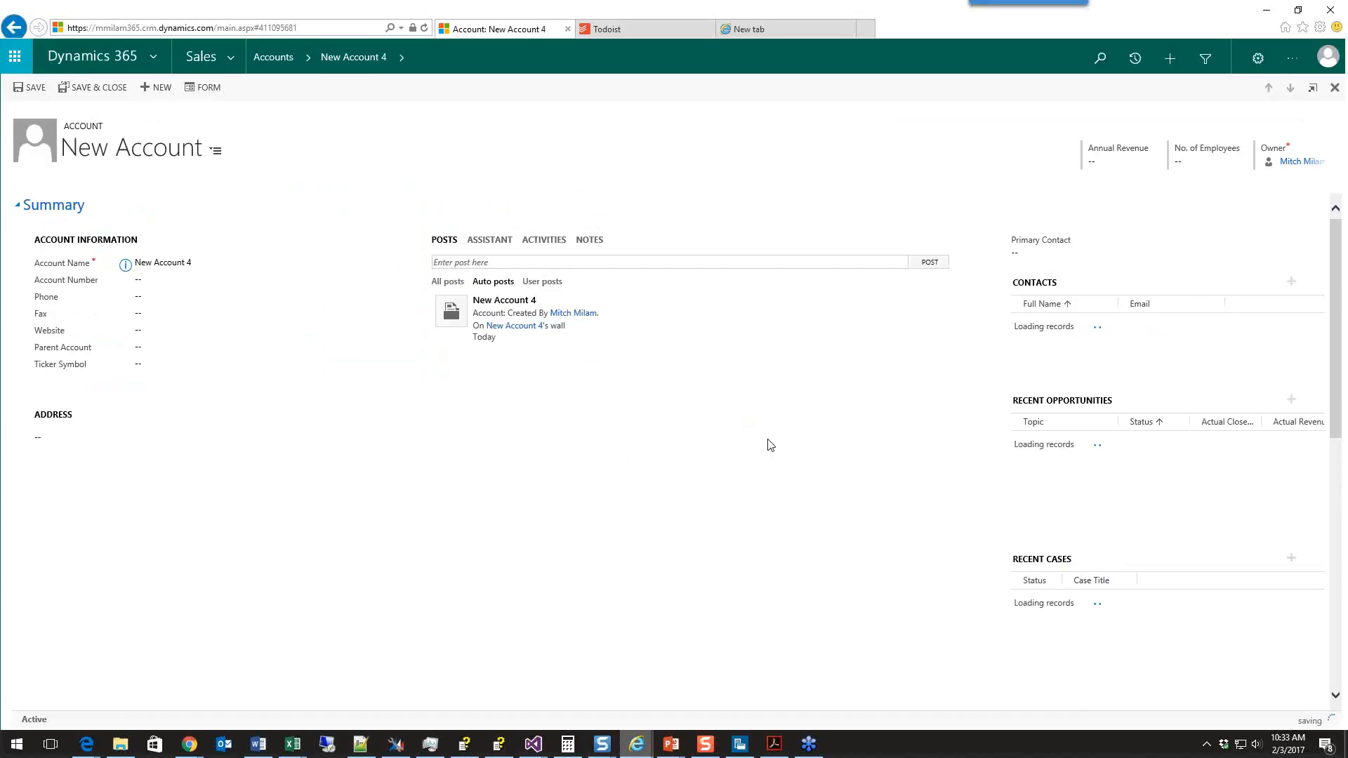
Check the account's Credit Limit field against the condition in the Test Recommendation business rule, and return to the account
scroll(771, 446, "down", 5)
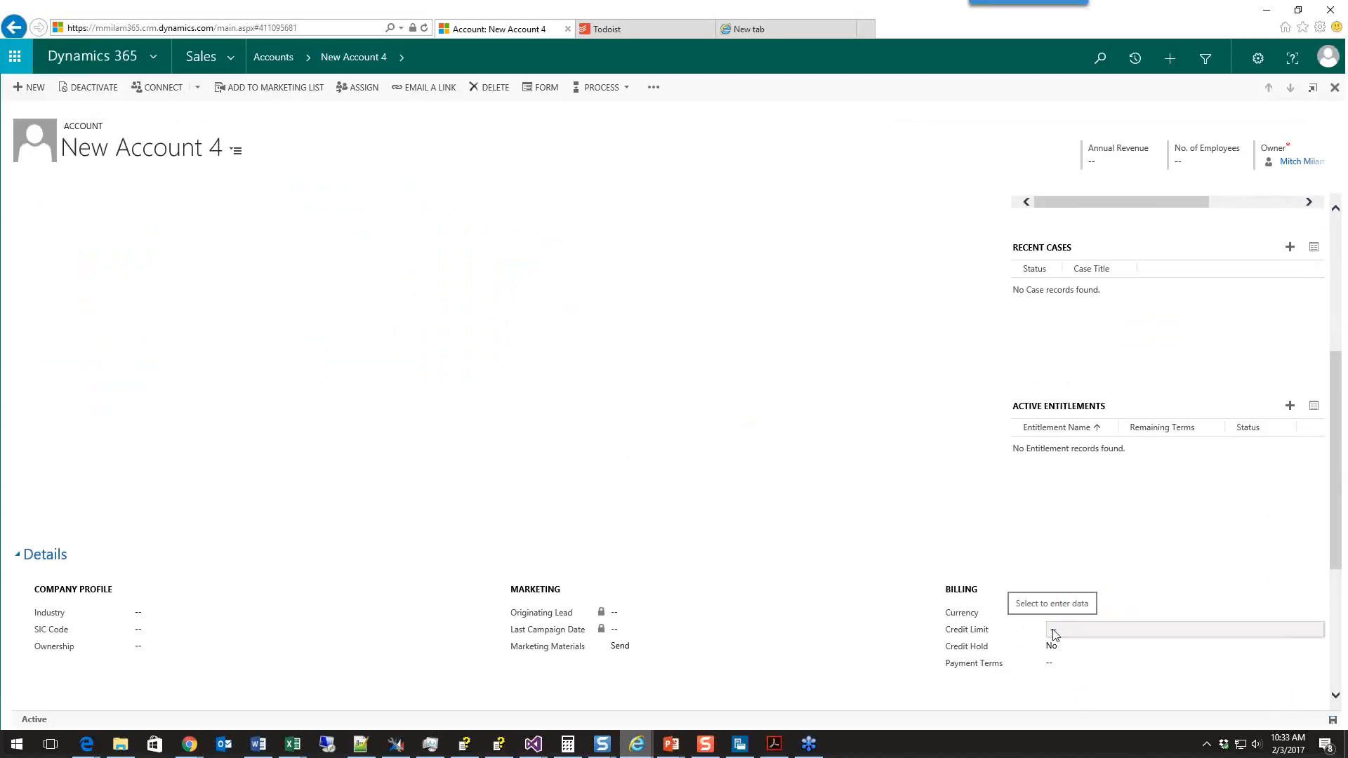
mouse_move(618, 750)
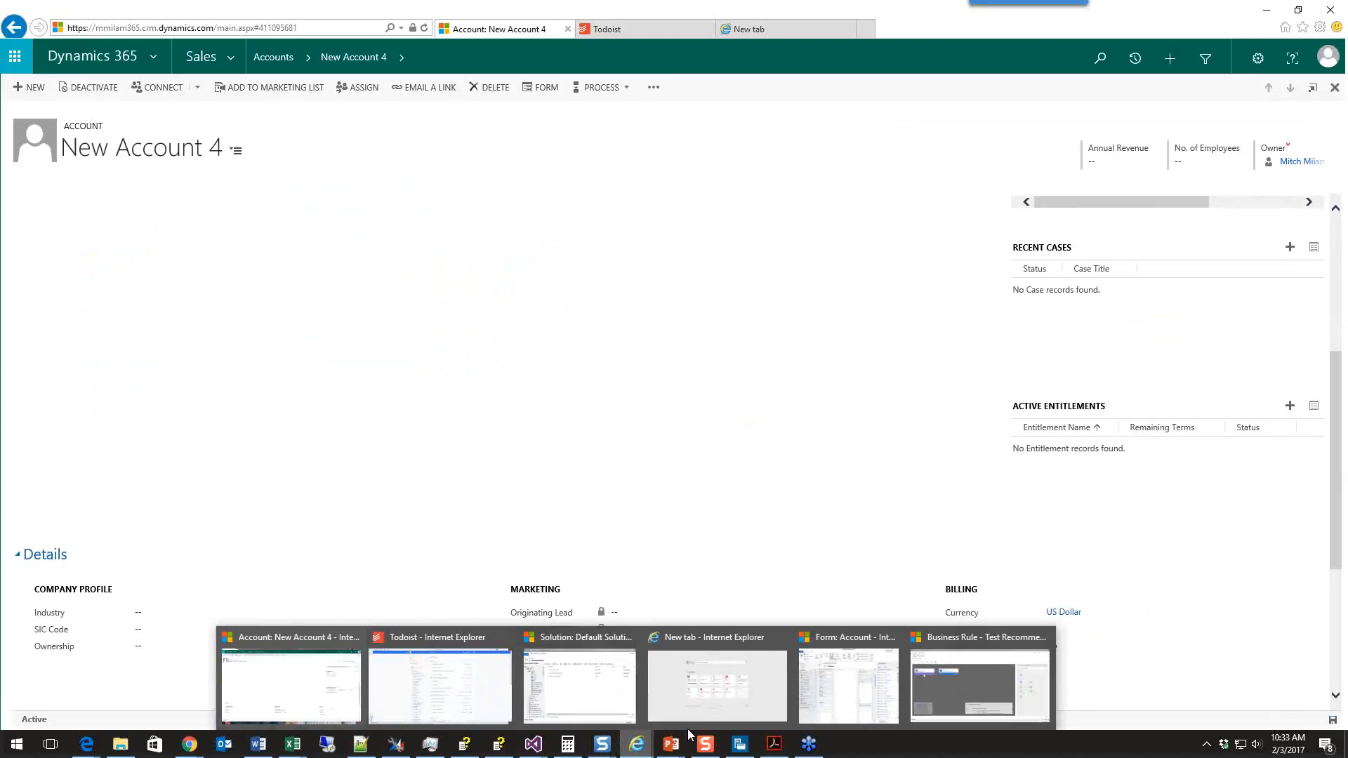
left_click(974, 684)
left_click(141, 246)
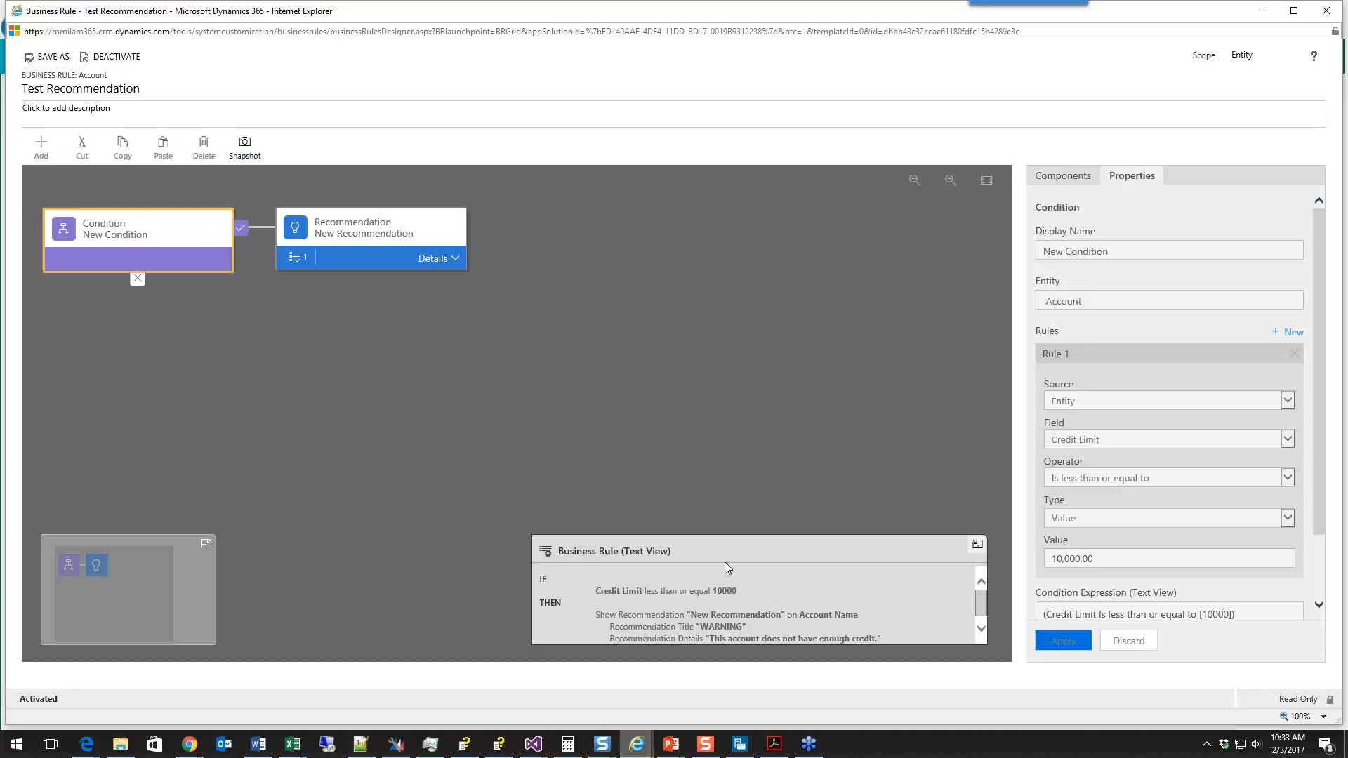
key("alt+Tab")
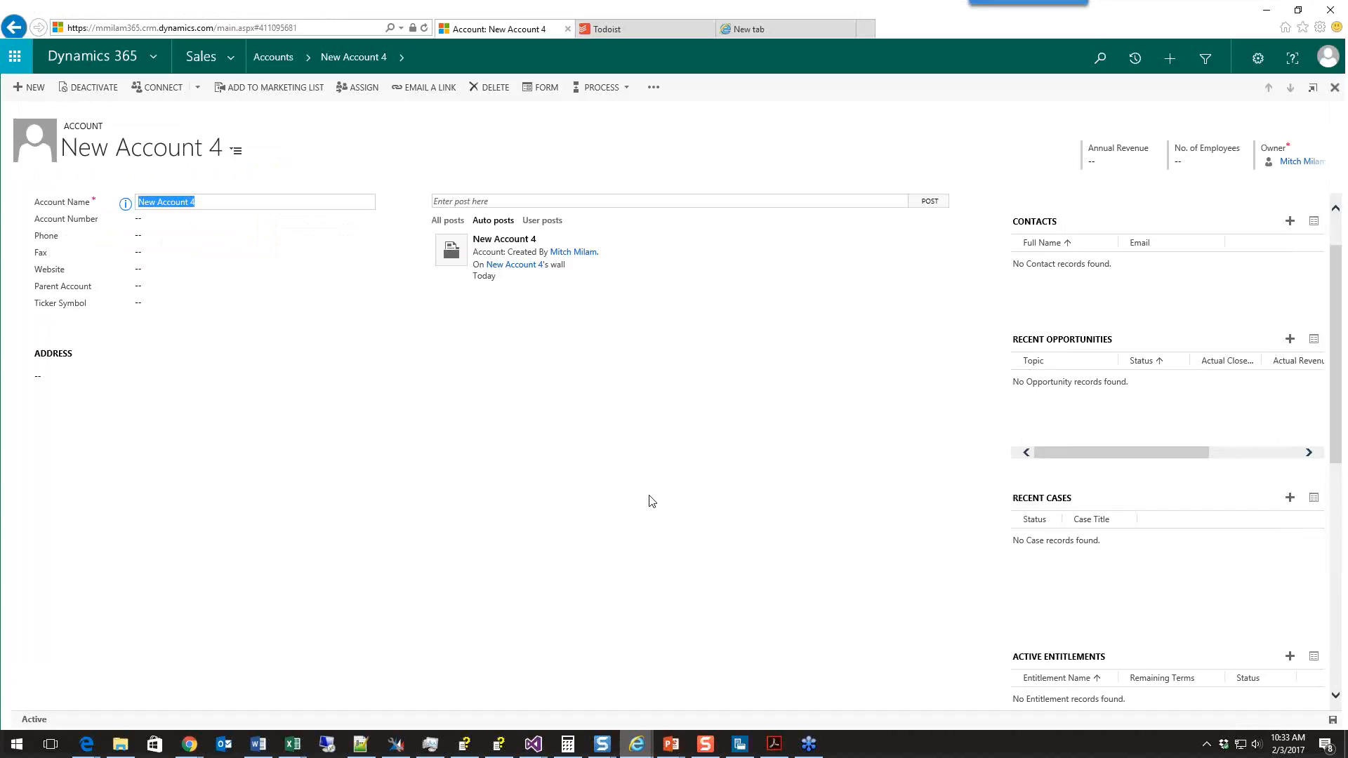
Open the credit recommendation beside the Account Name field and dismiss it
left_click(125, 205)
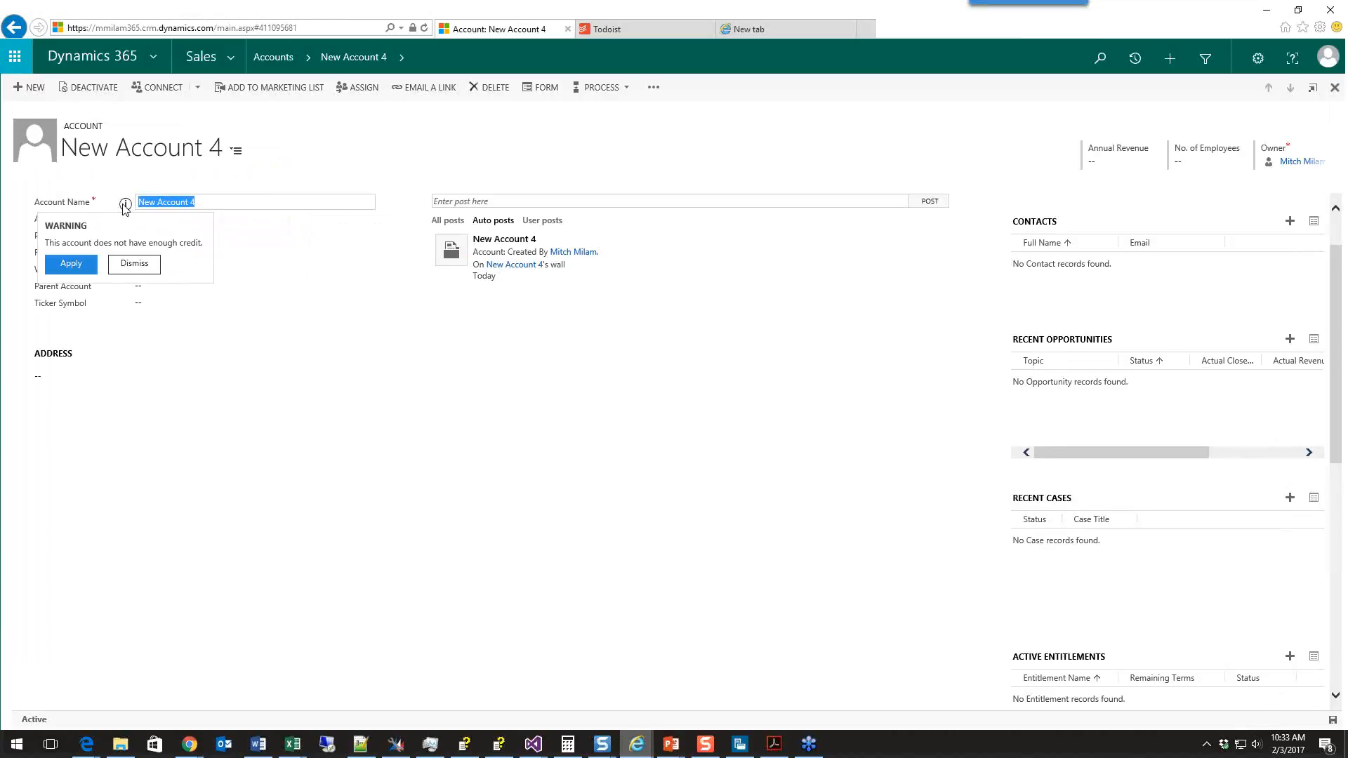
left_click(132, 267)
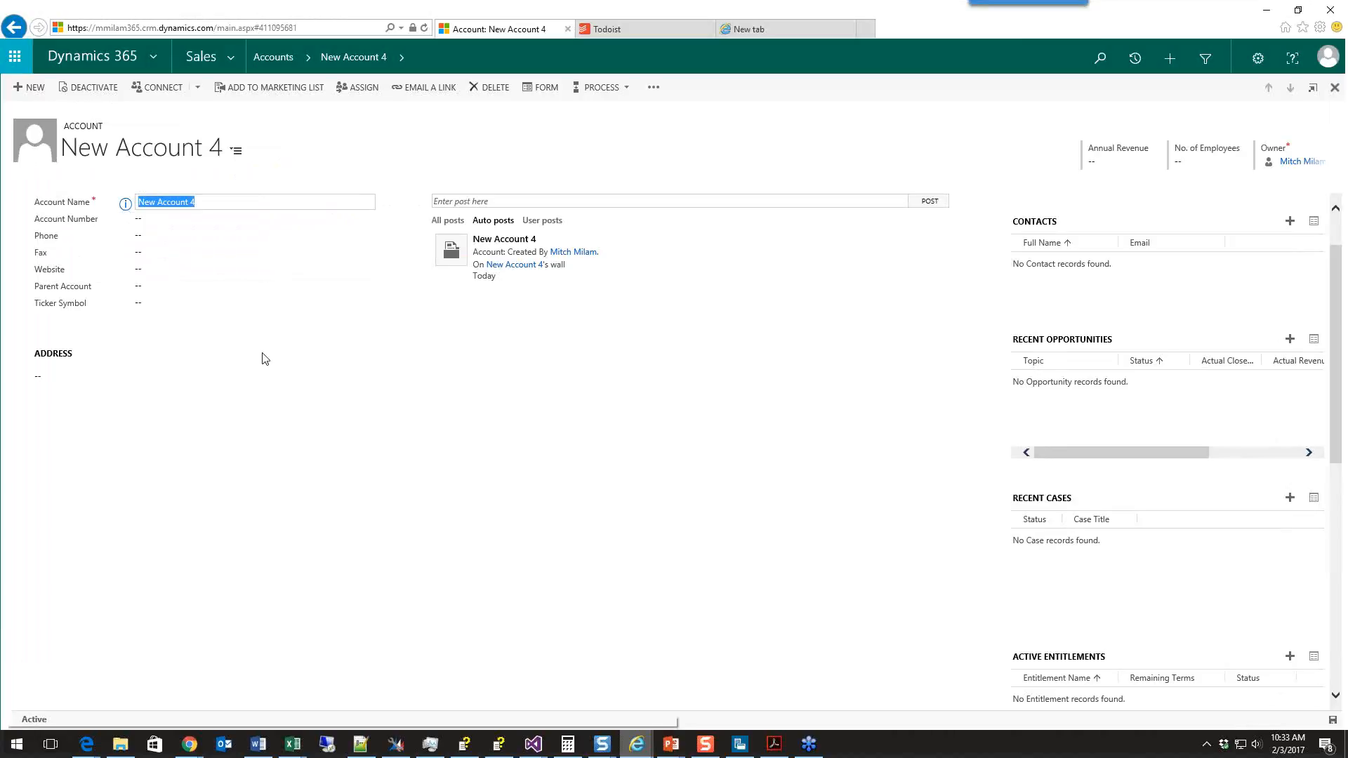
left_click(866, 580)
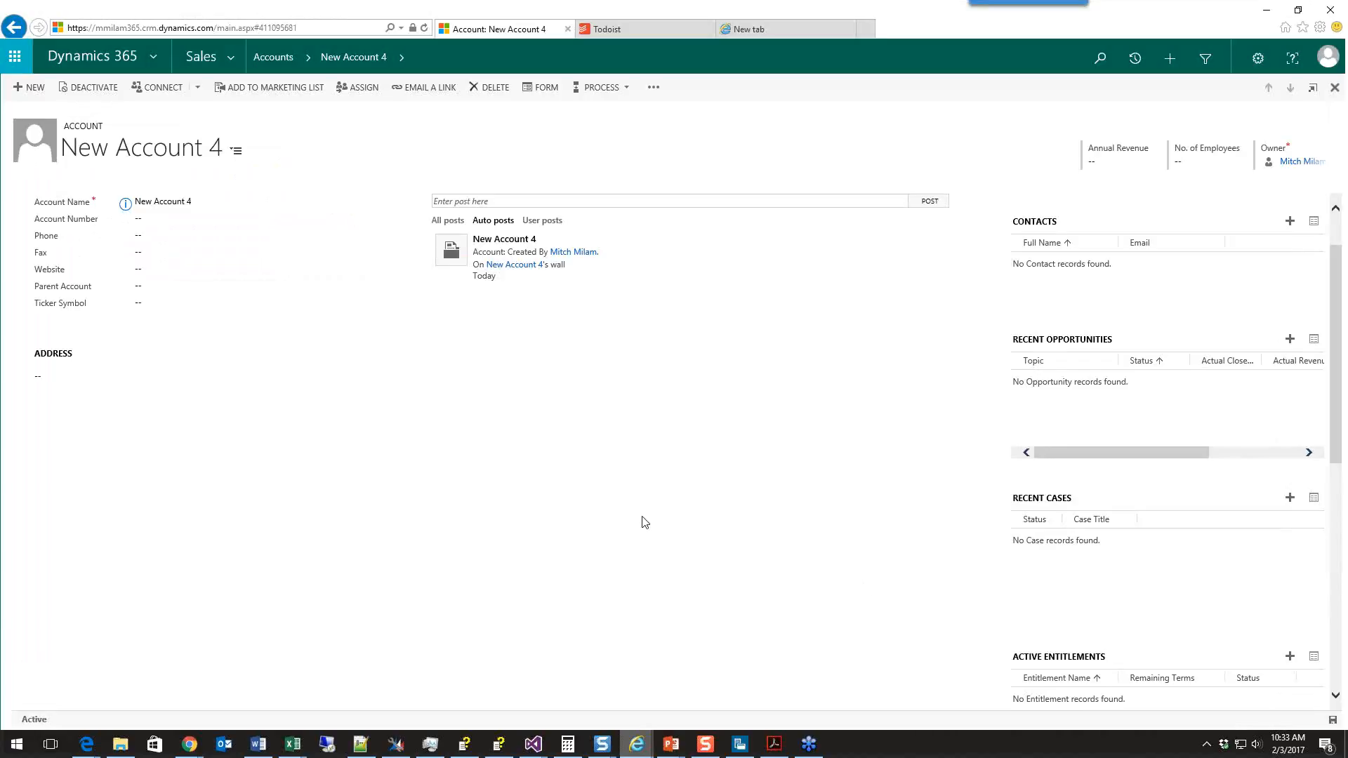
Open Advanced Find from the account window and set it to look for Processes
mouse_move(637, 741)
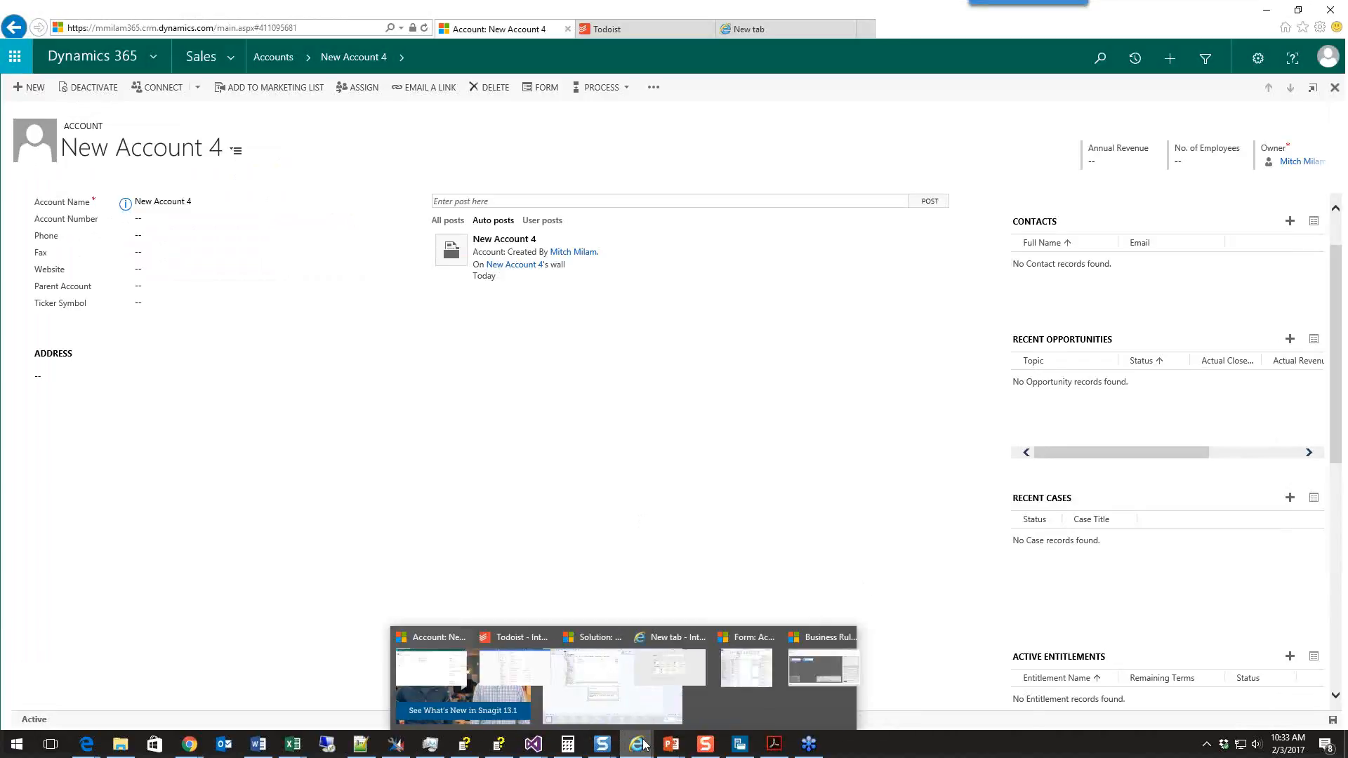
left_click(287, 683)
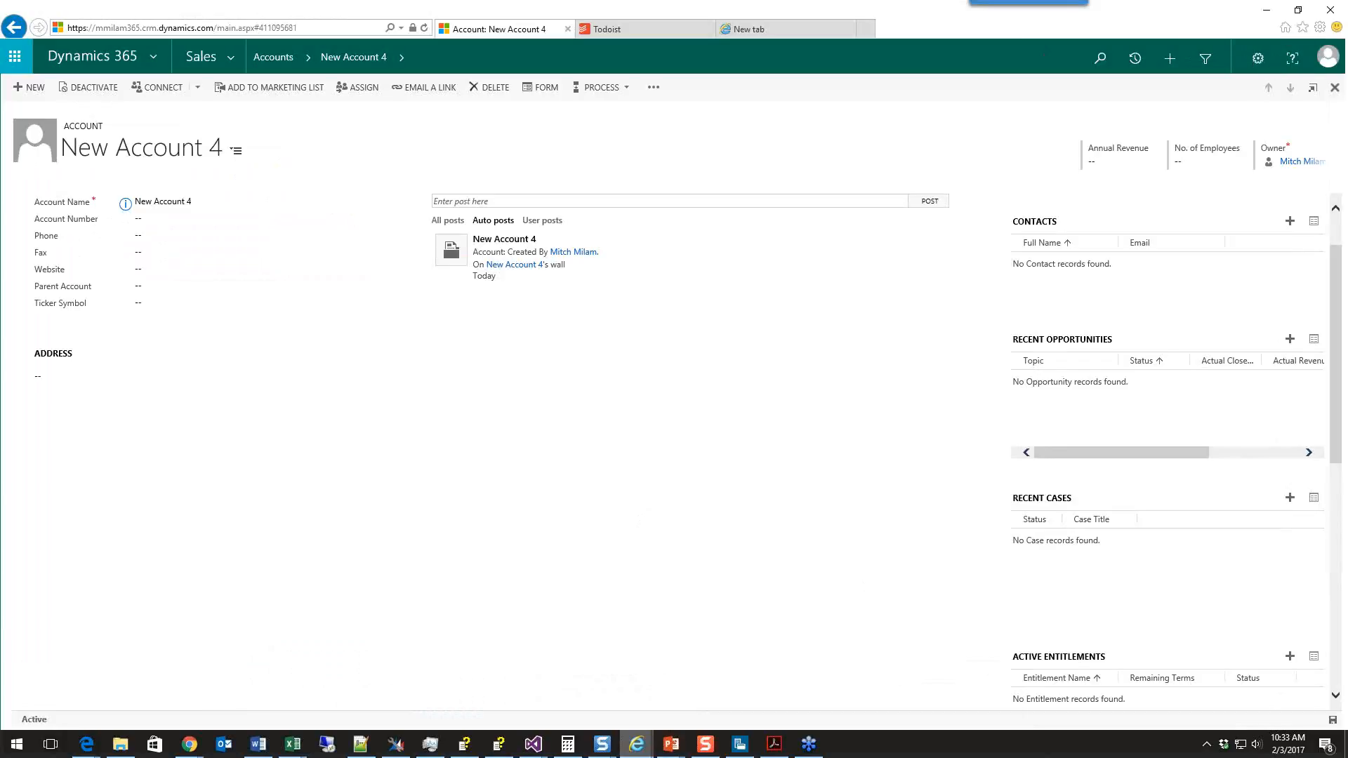
left_click(1205, 61)
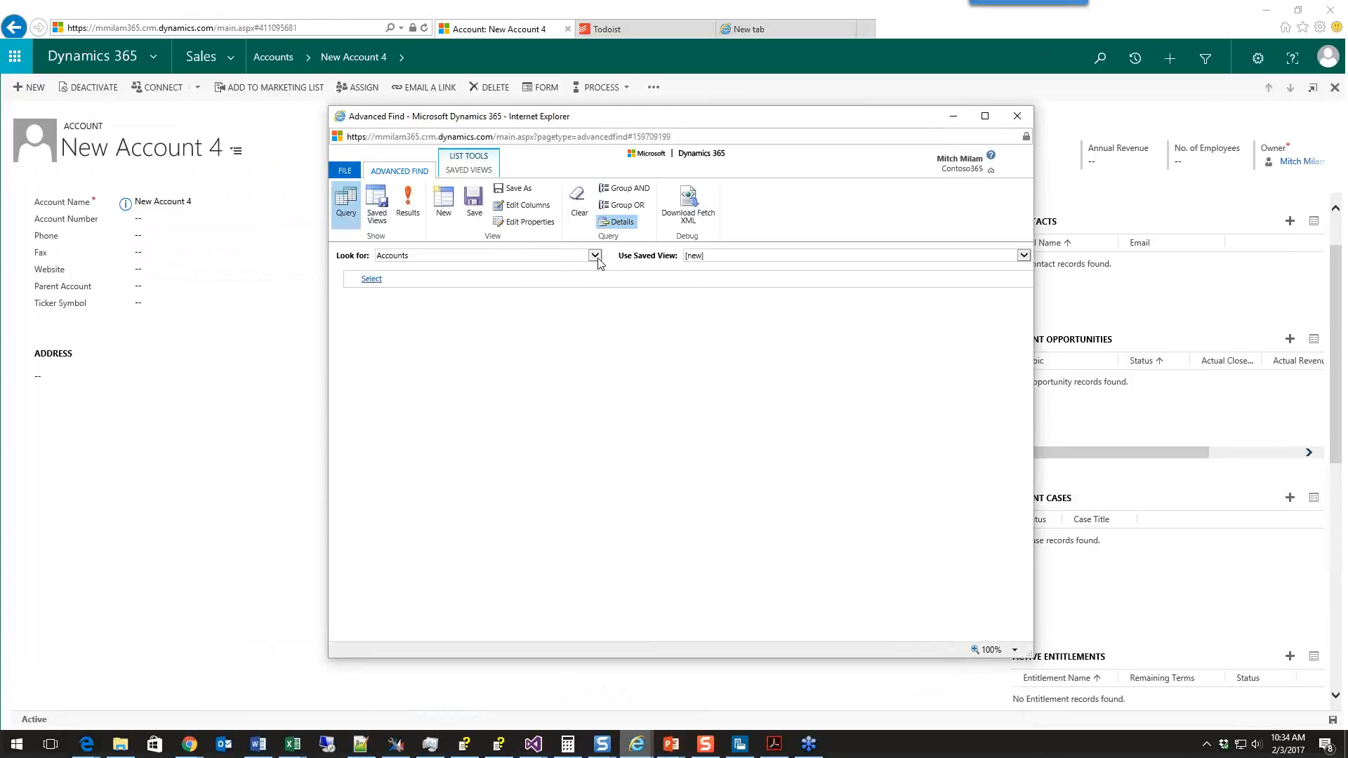
left_click(595, 256)
left_click_drag(598, 299, 598, 462)
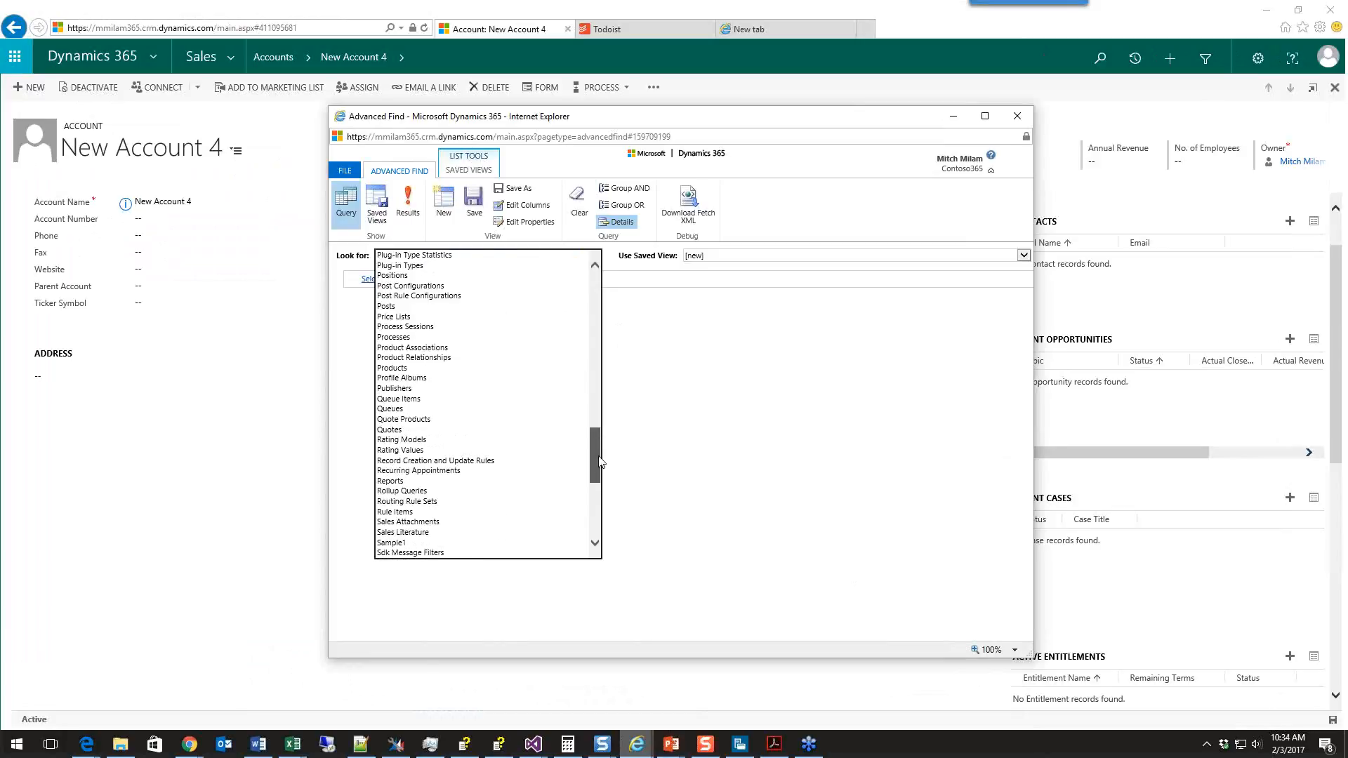
left_click(419, 338)
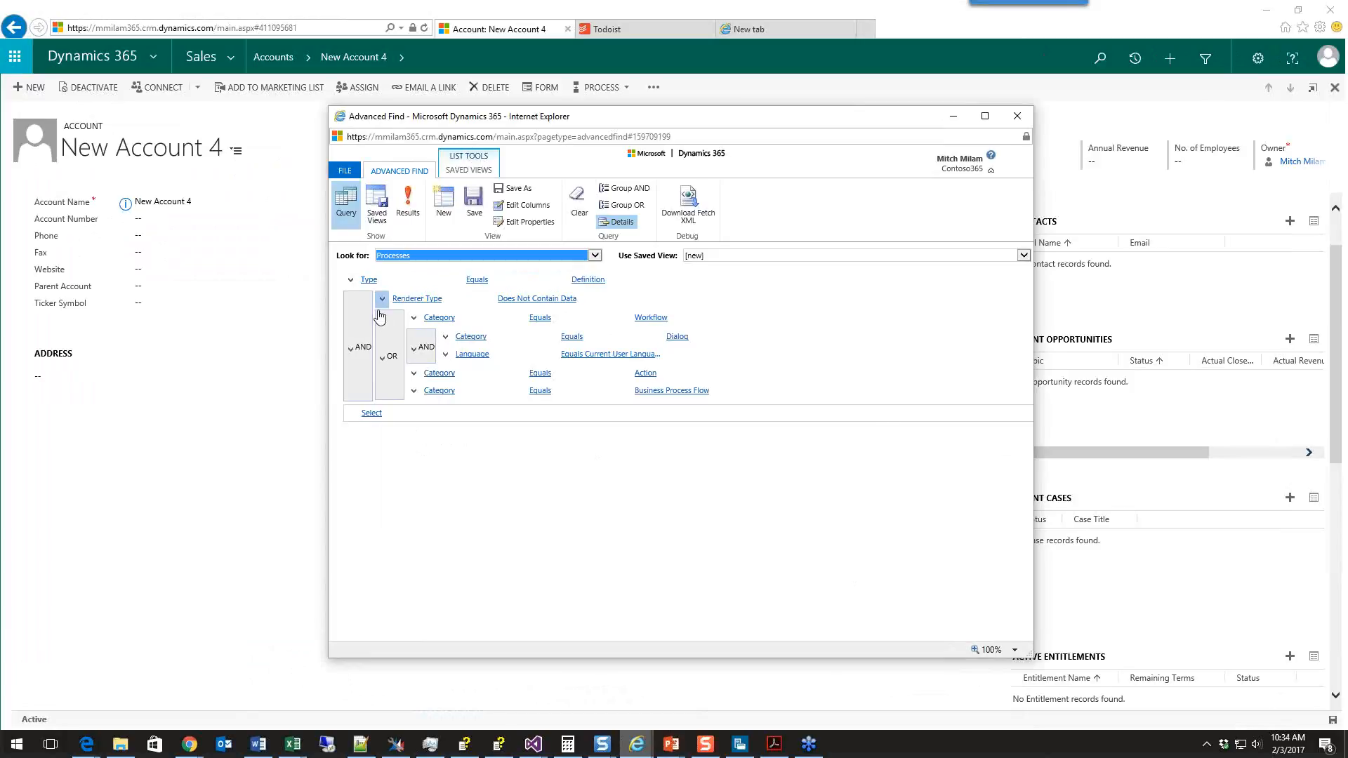
Delete the AND filter group from the Processes query, keeping the Type clause, and run the search
left_click(351, 352)
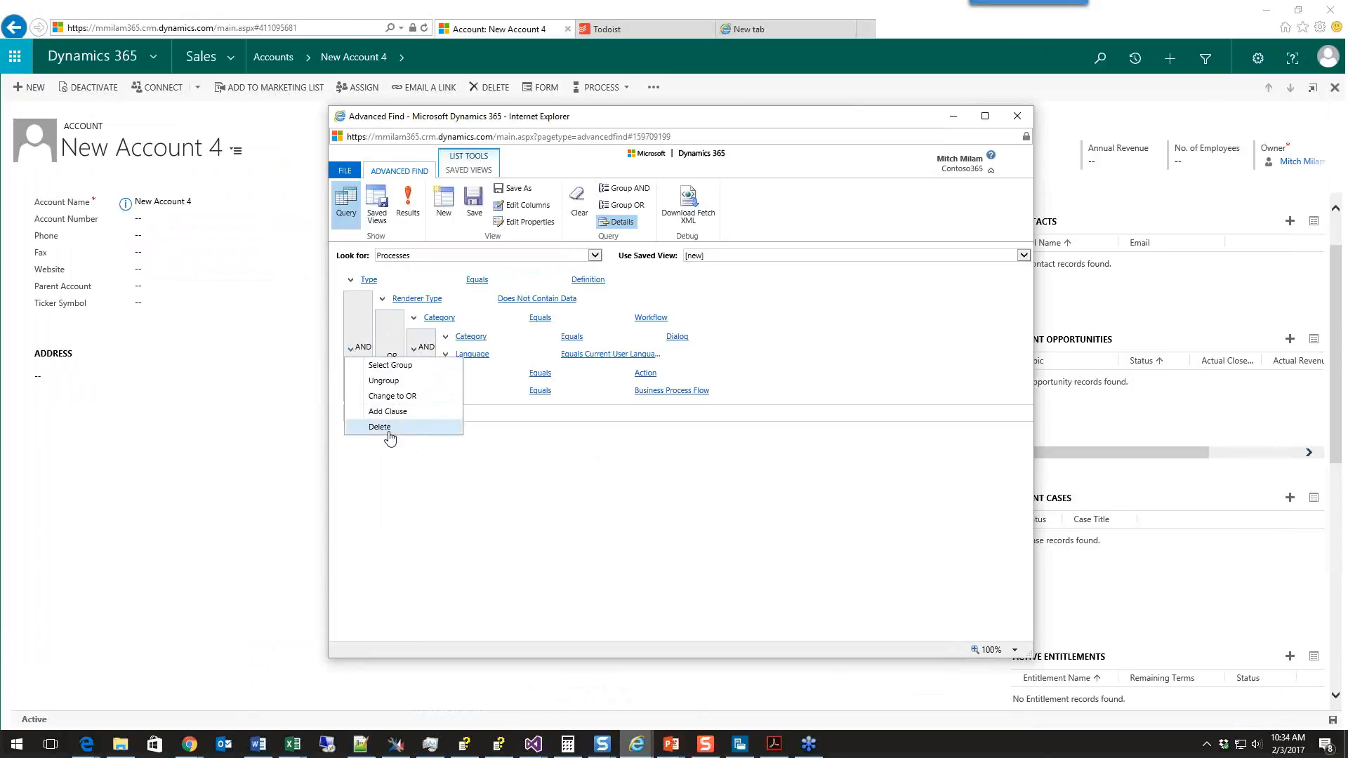
left_click(390, 436)
left_click(694, 423)
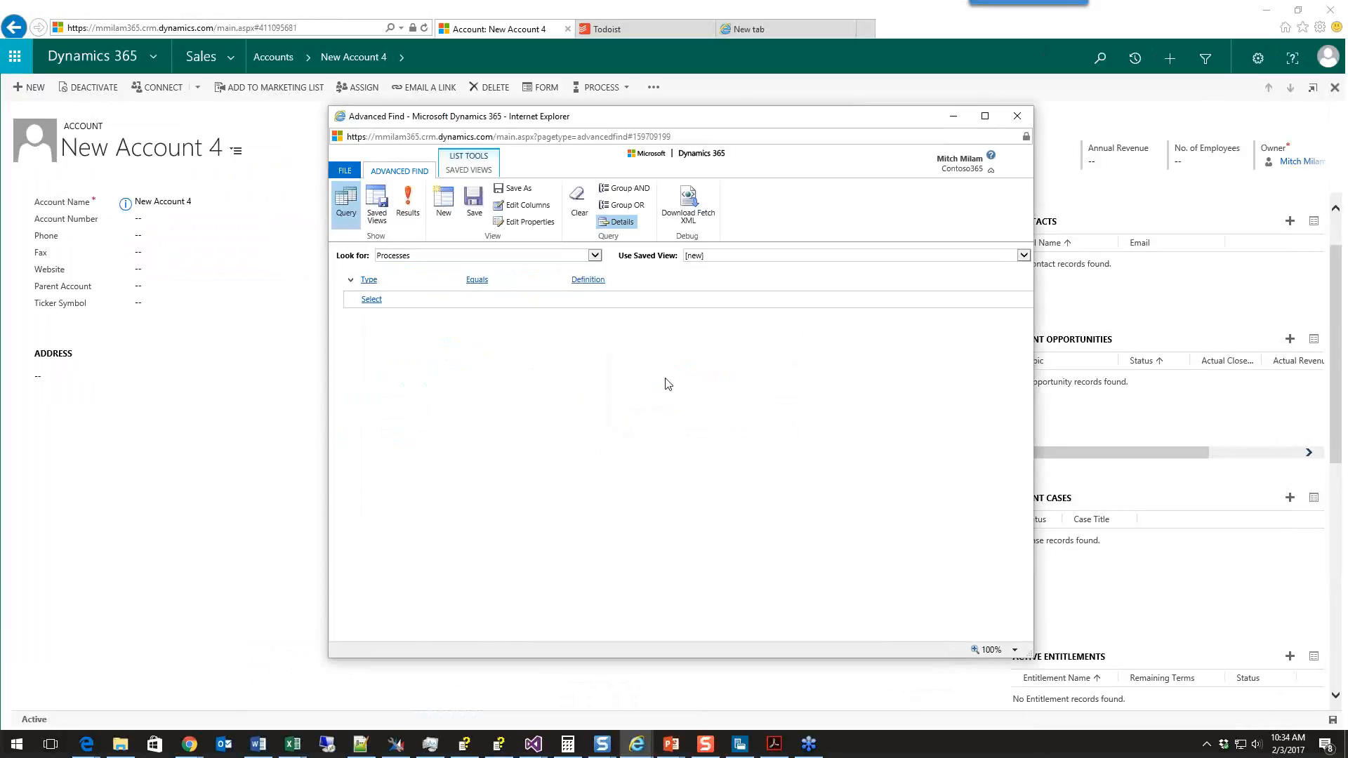
left_click(410, 205)
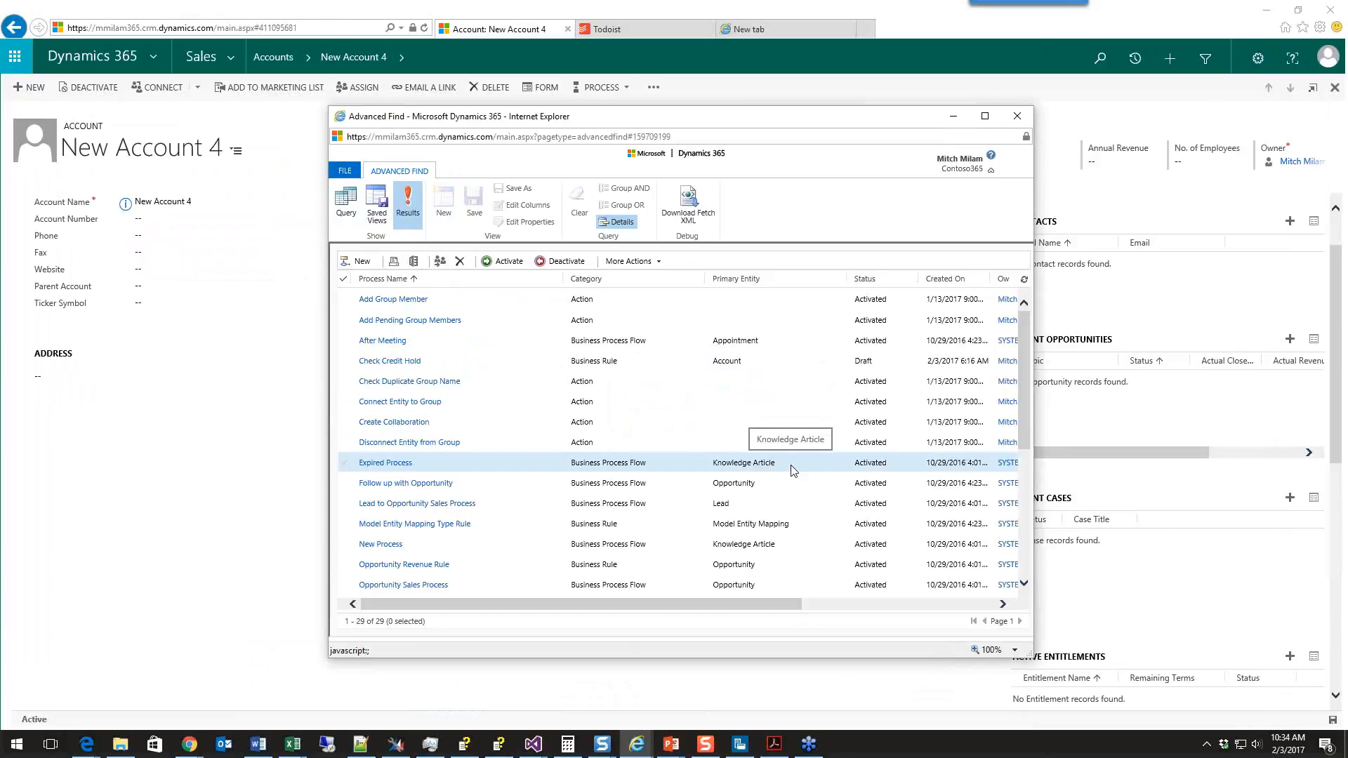
Sort the process results by category and look through the actions, business process flows and business rules
scroll(791, 466, "down", 3)
scroll(653, 300, "up", 3)
left_click(610, 279)
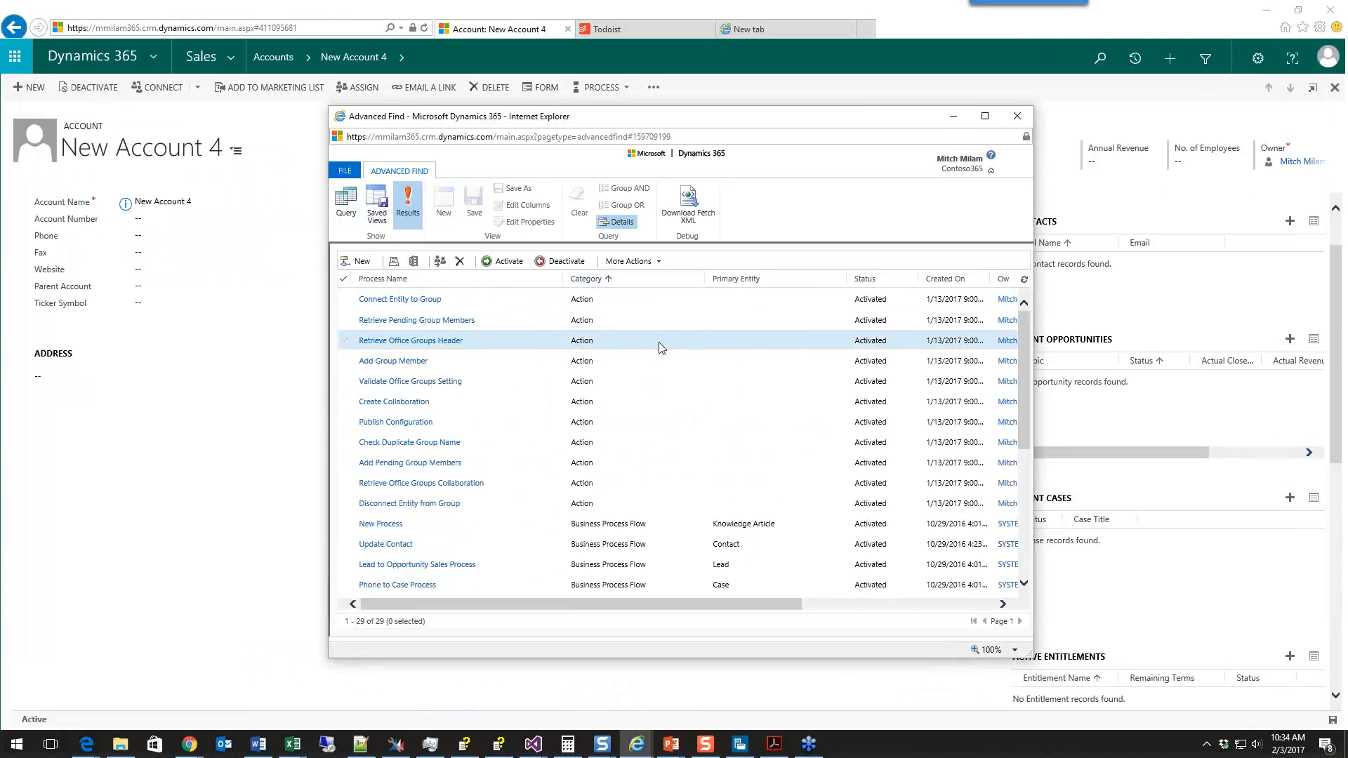
scroll(660, 347, "down", 3)
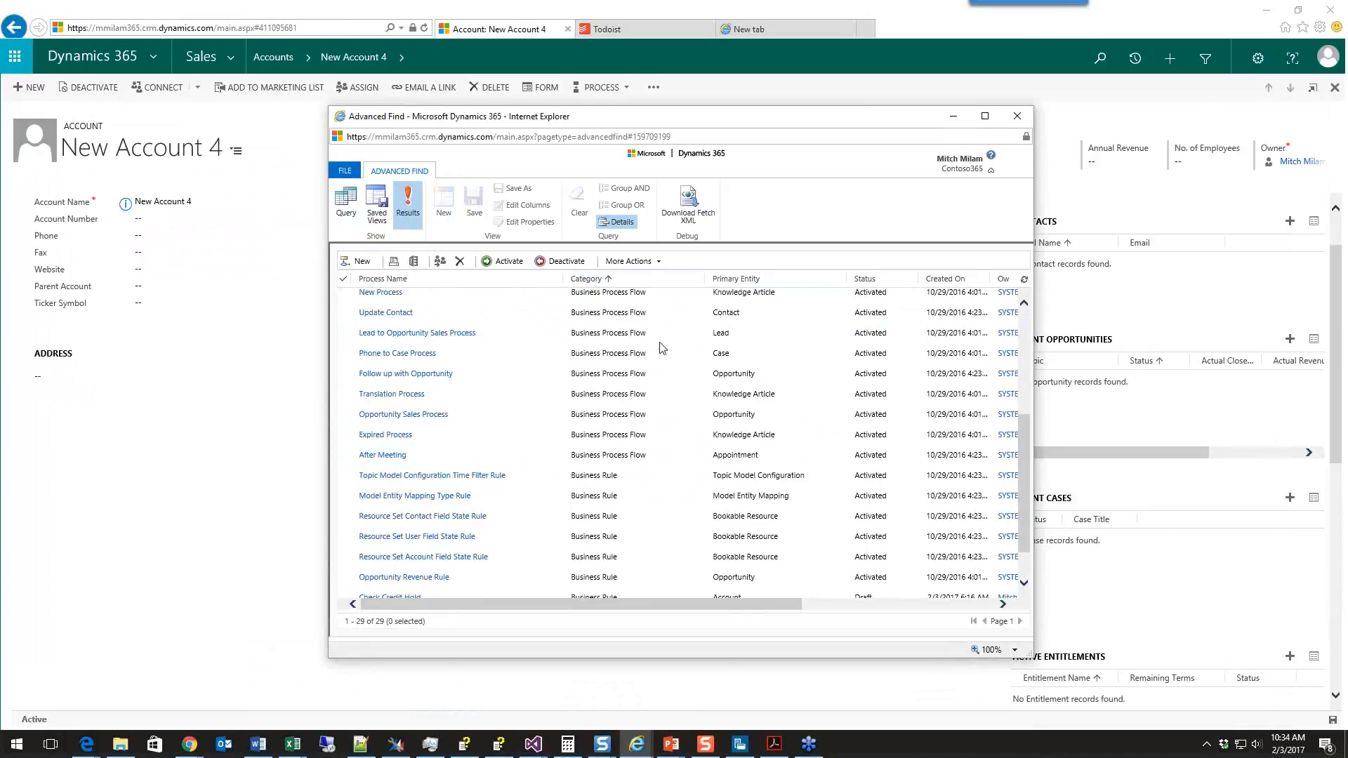
scroll(660, 347, "down", 1)
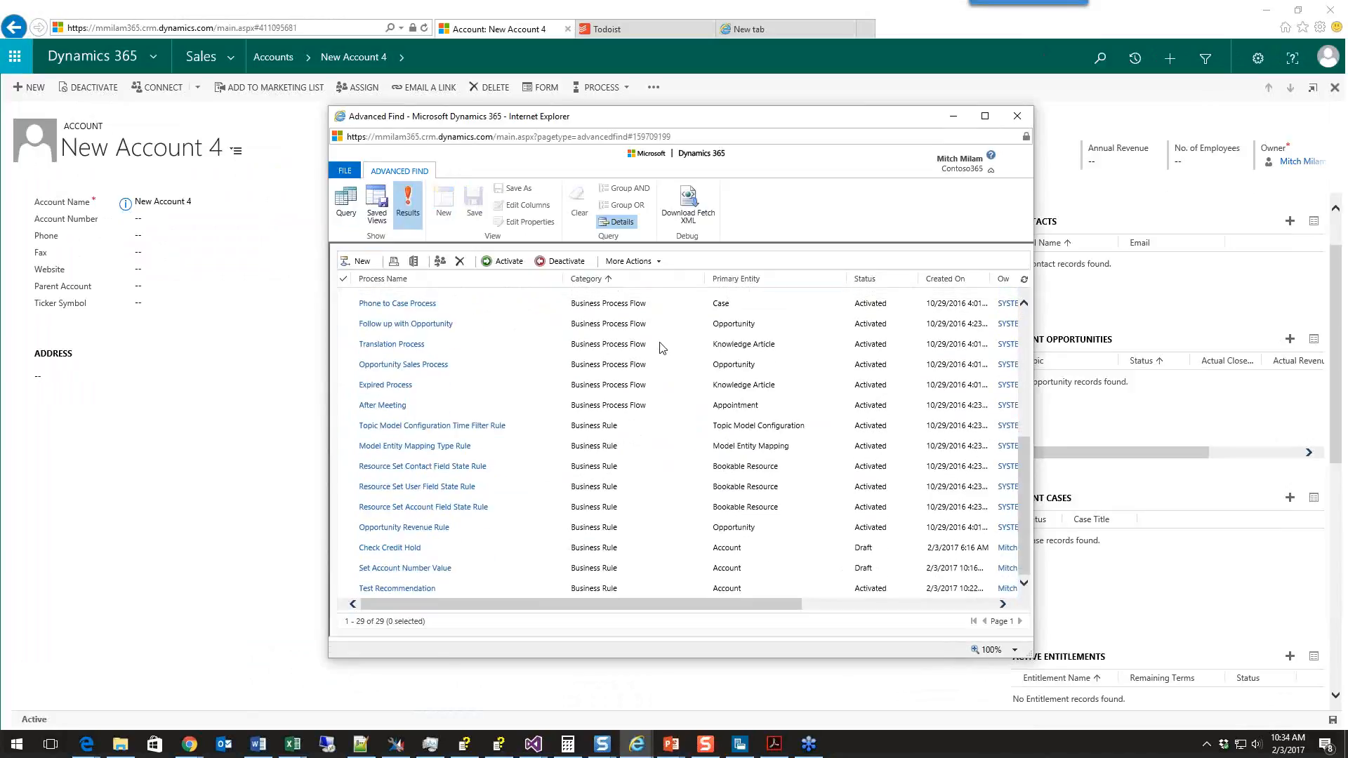
scroll(660, 347, "up", 4)
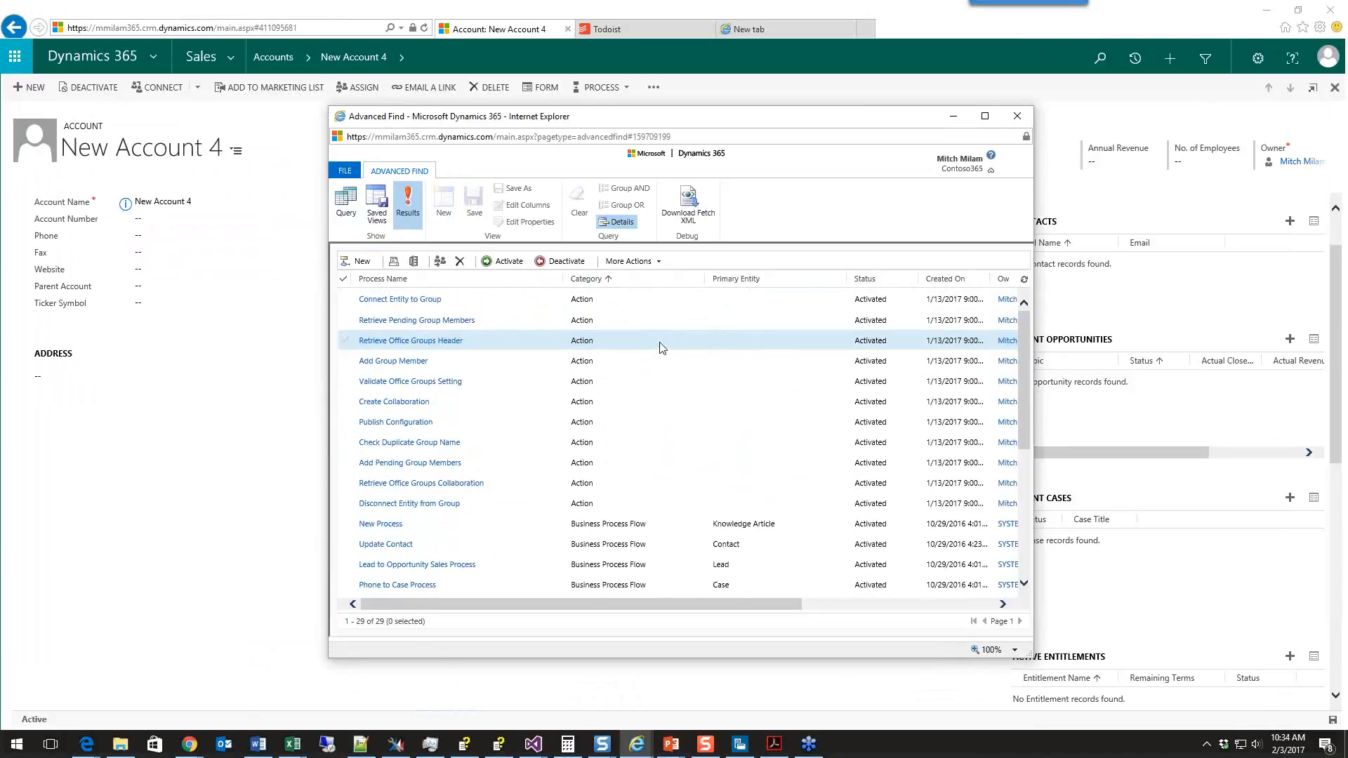
Open the Test Recommendation business rule from the process results, review it and close its window
scroll(660, 347, "down", 3)
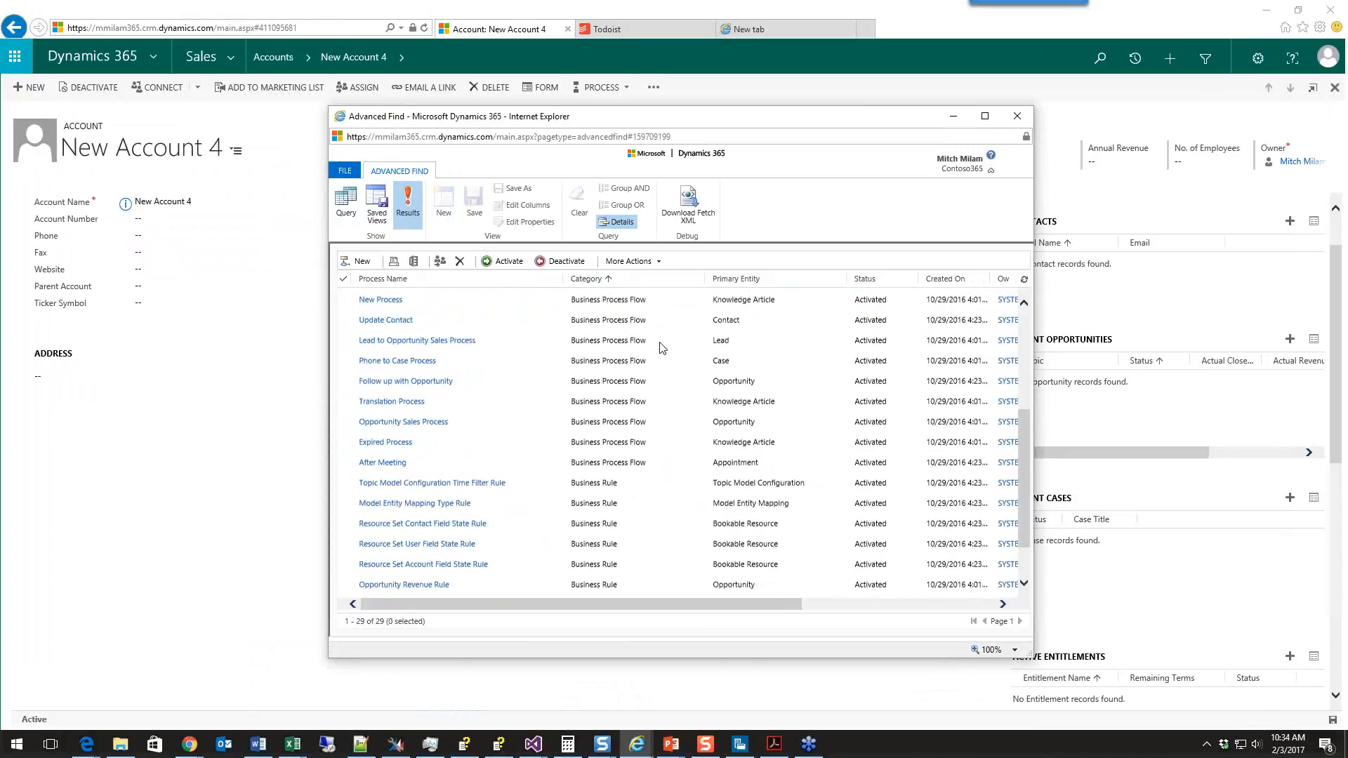
scroll(660, 348, "down", 1)
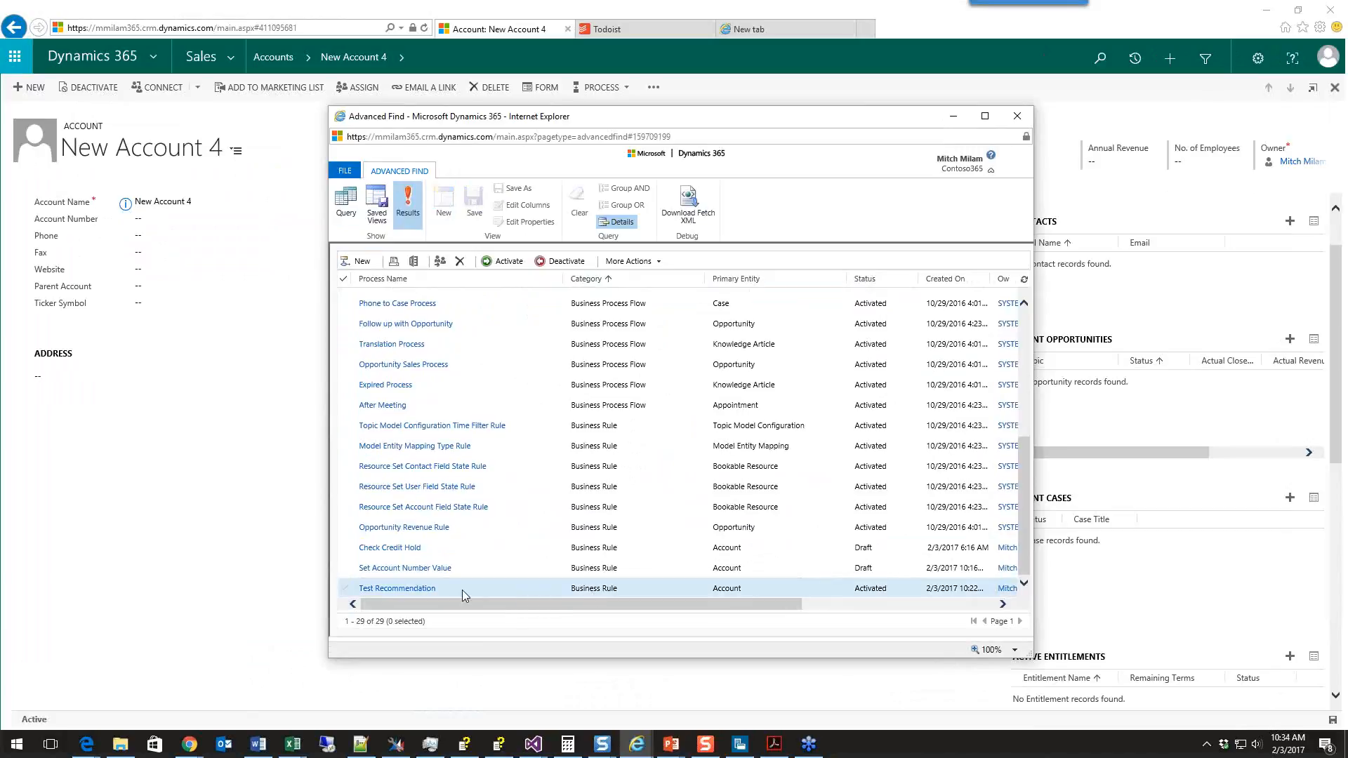
left_click(420, 589)
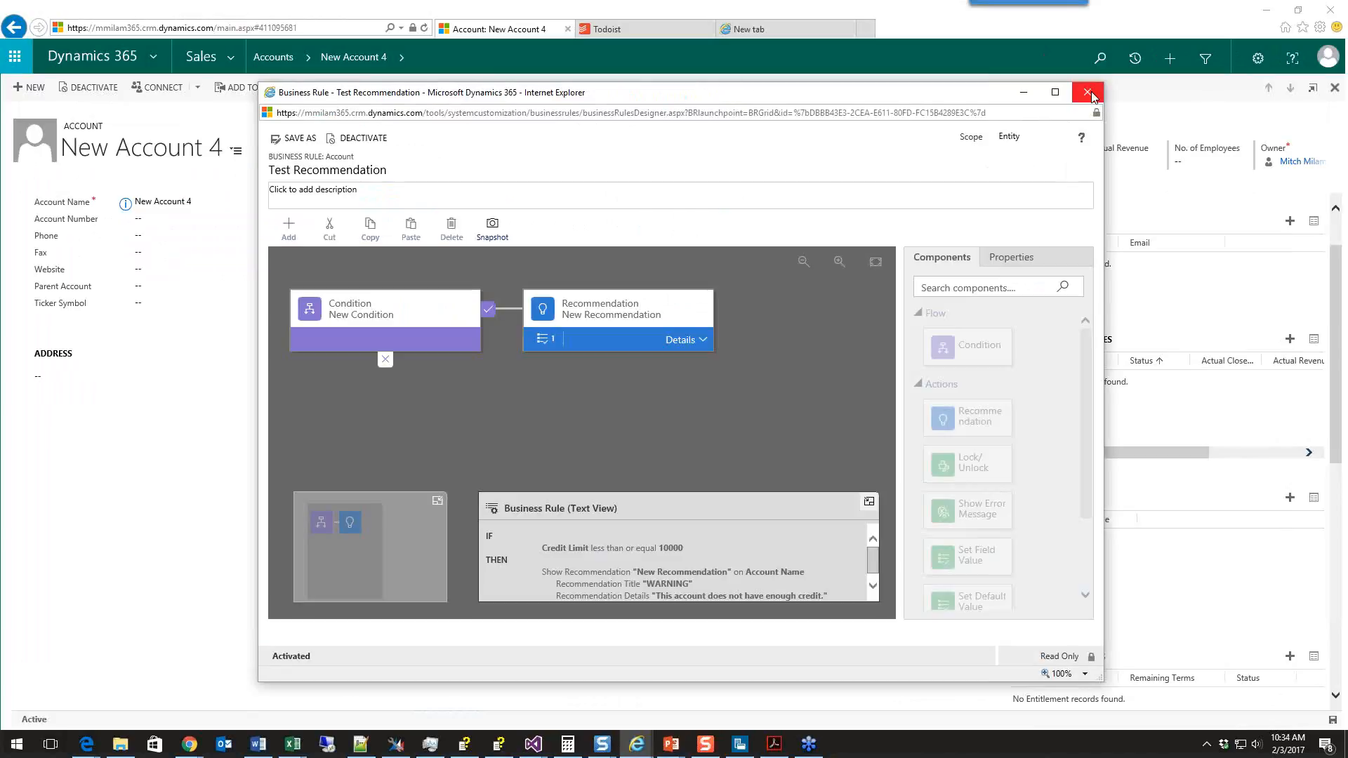
left_click(1088, 92)
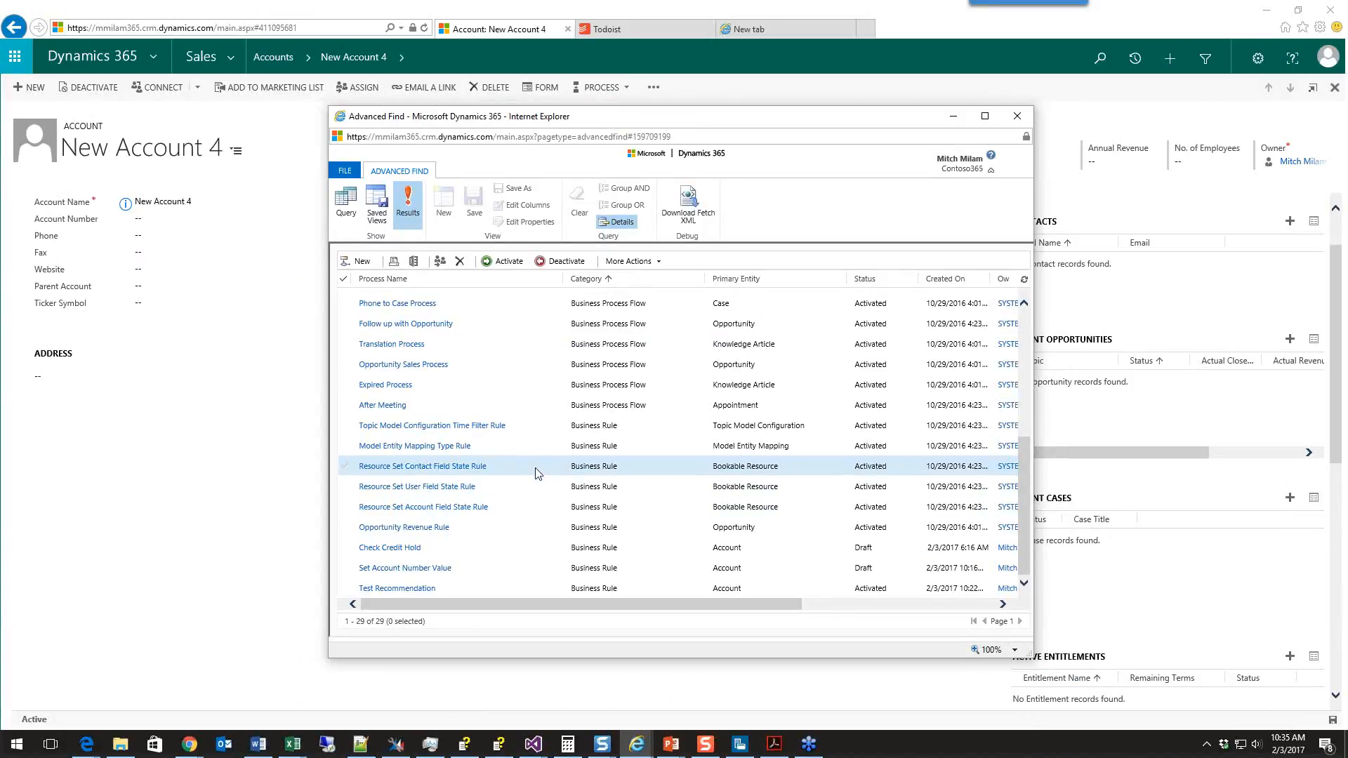
Return to the Processes query, delete the Type equals Definition clause and run the search again
scroll(523, 518, "up", 4)
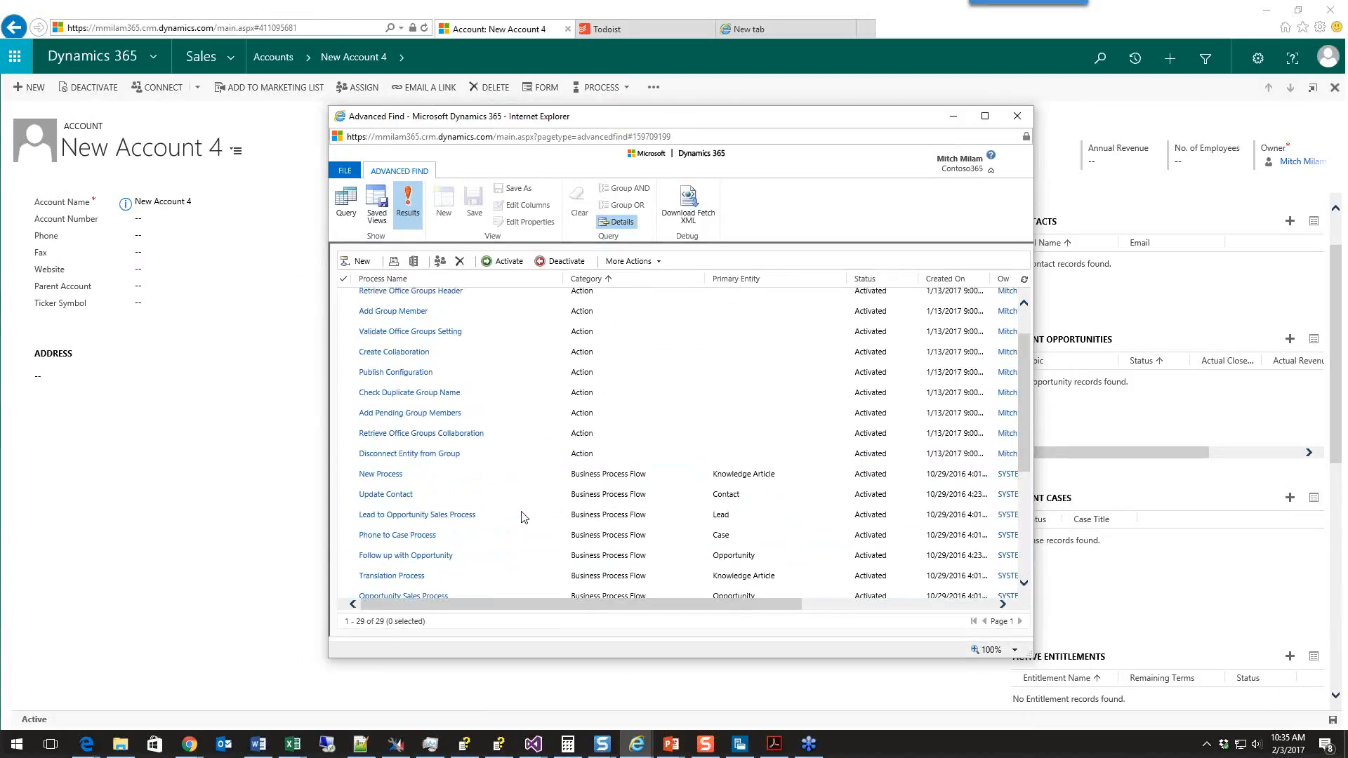
scroll(523, 517, "up", 1)
scroll(523, 517, "down", 5)
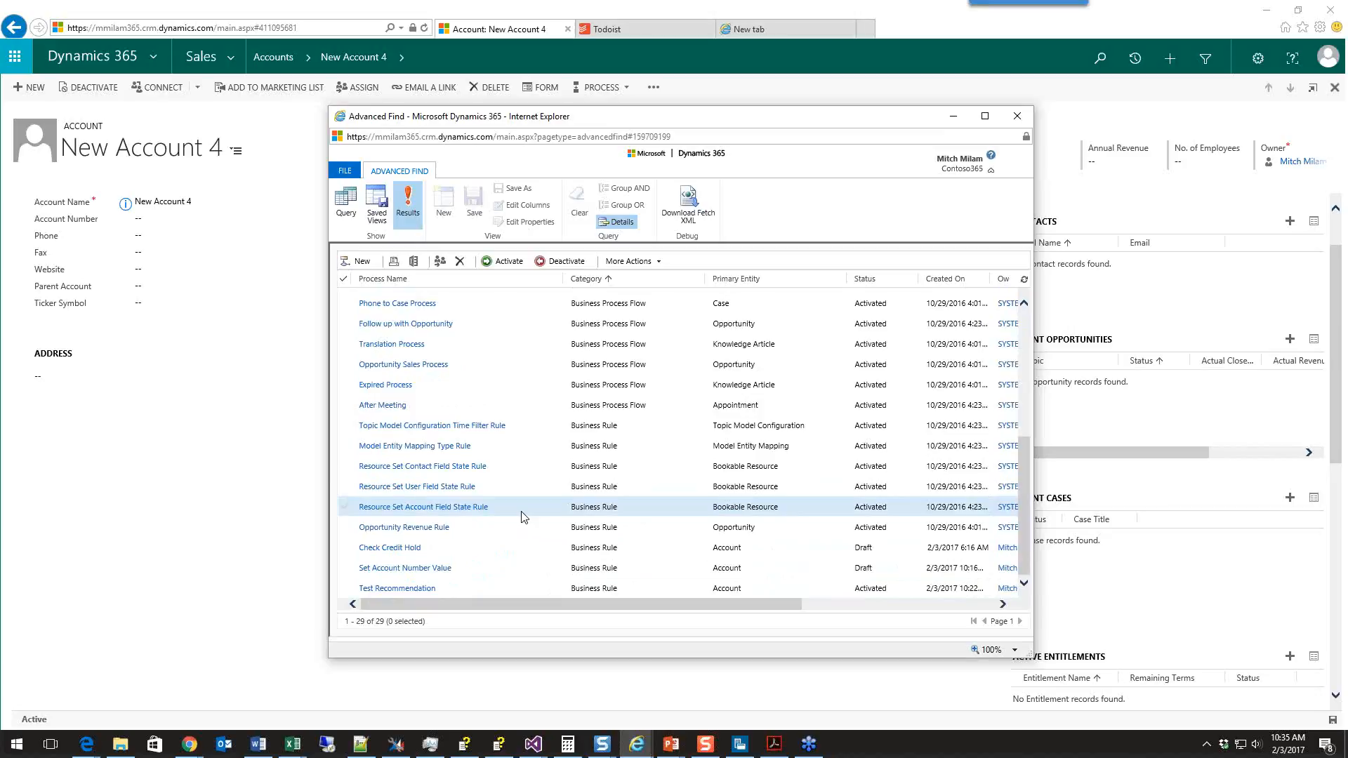
scroll(523, 517, "up", 5)
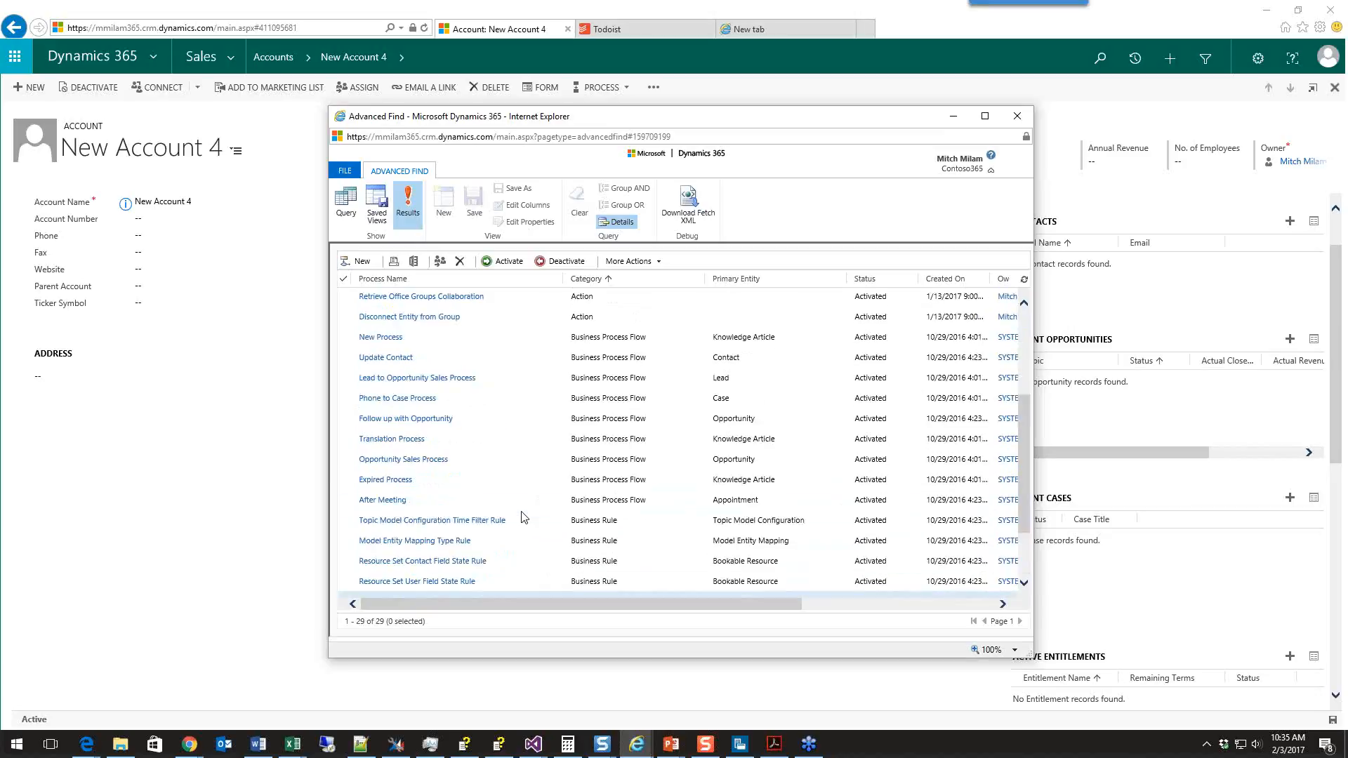
left_click(354, 206)
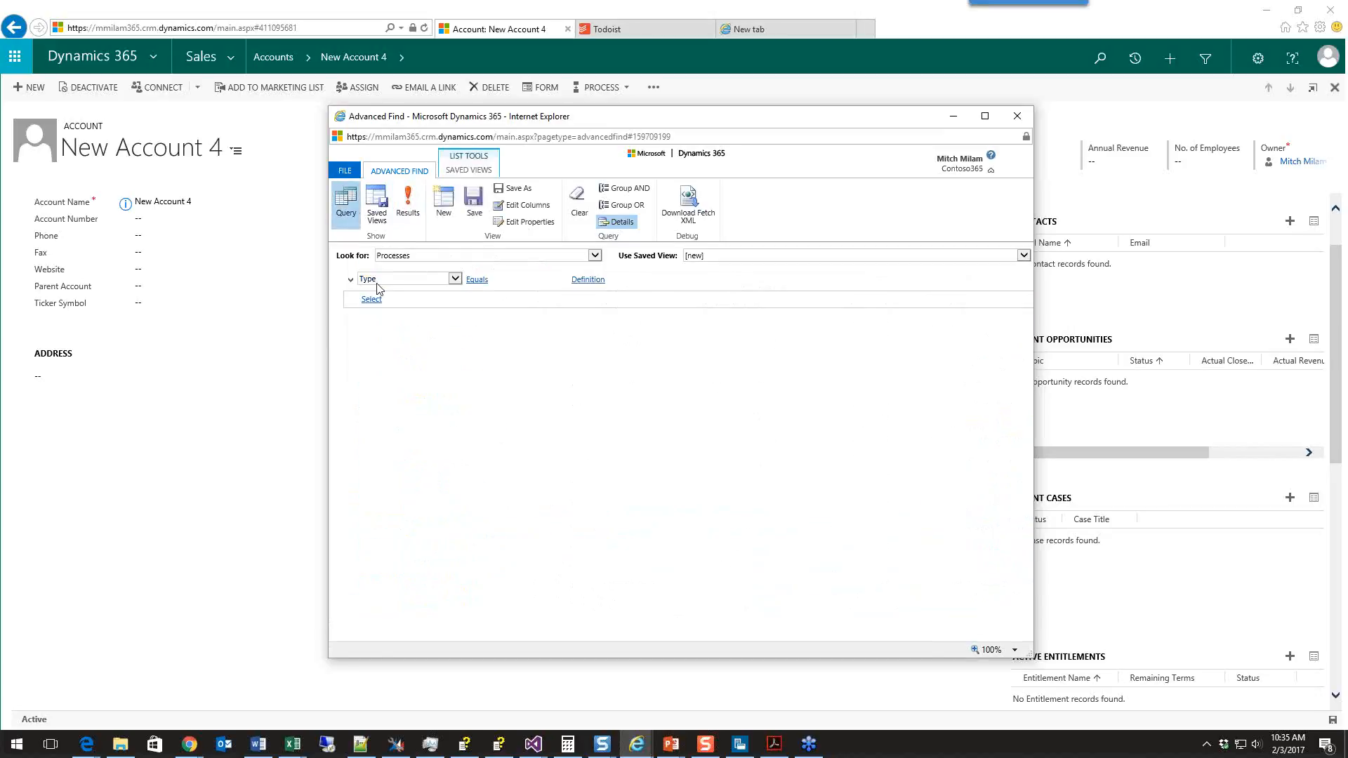
left_click(351, 280)
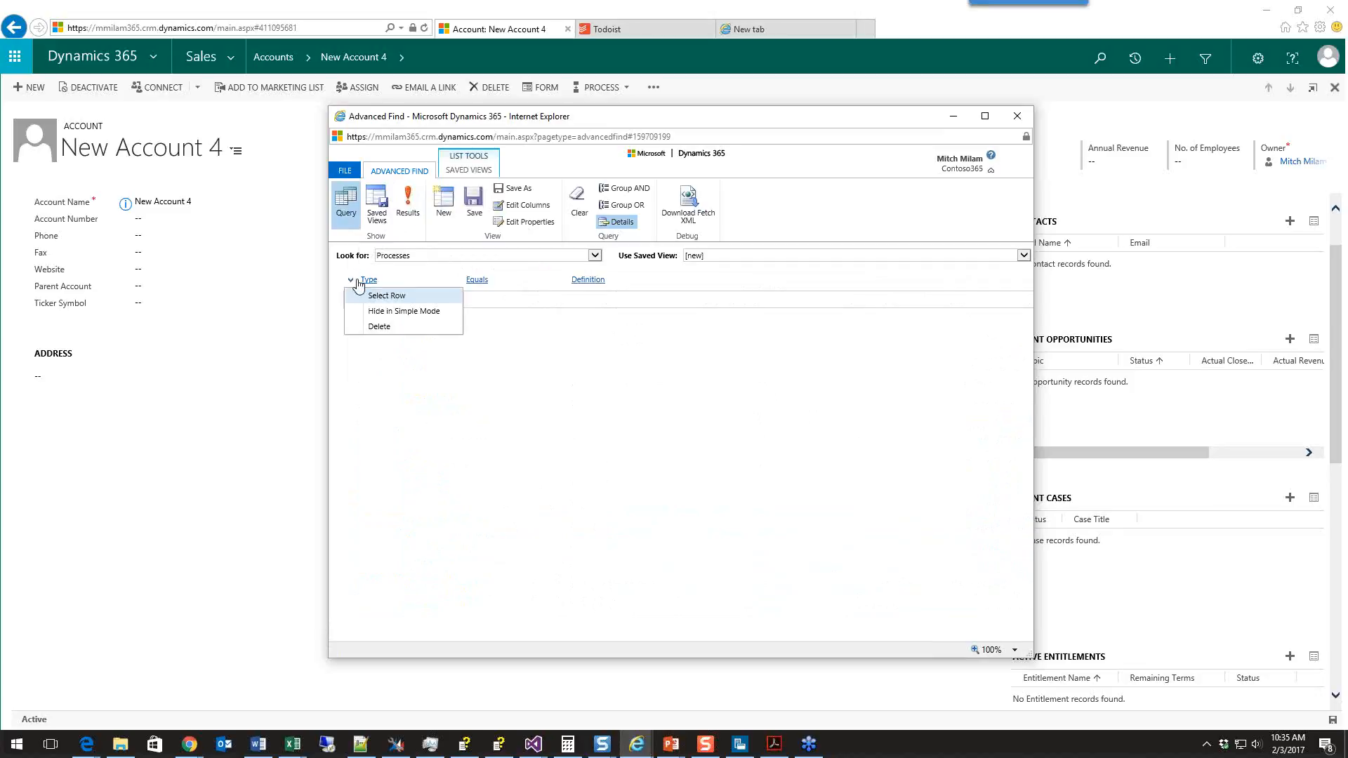
left_click(374, 324)
left_click(681, 424)
left_click(410, 208)
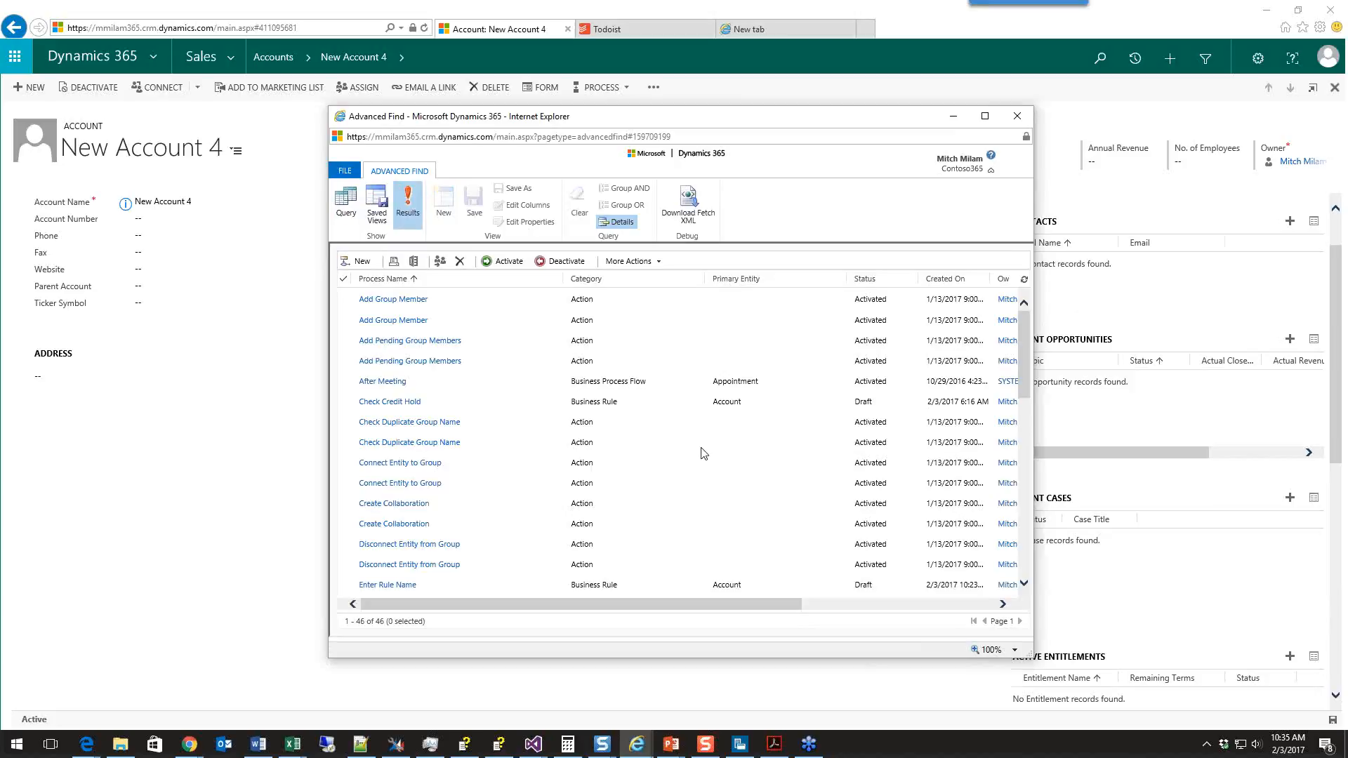
Sort the unfiltered process results by category and examine the Account business rule records among them
left_click(623, 280)
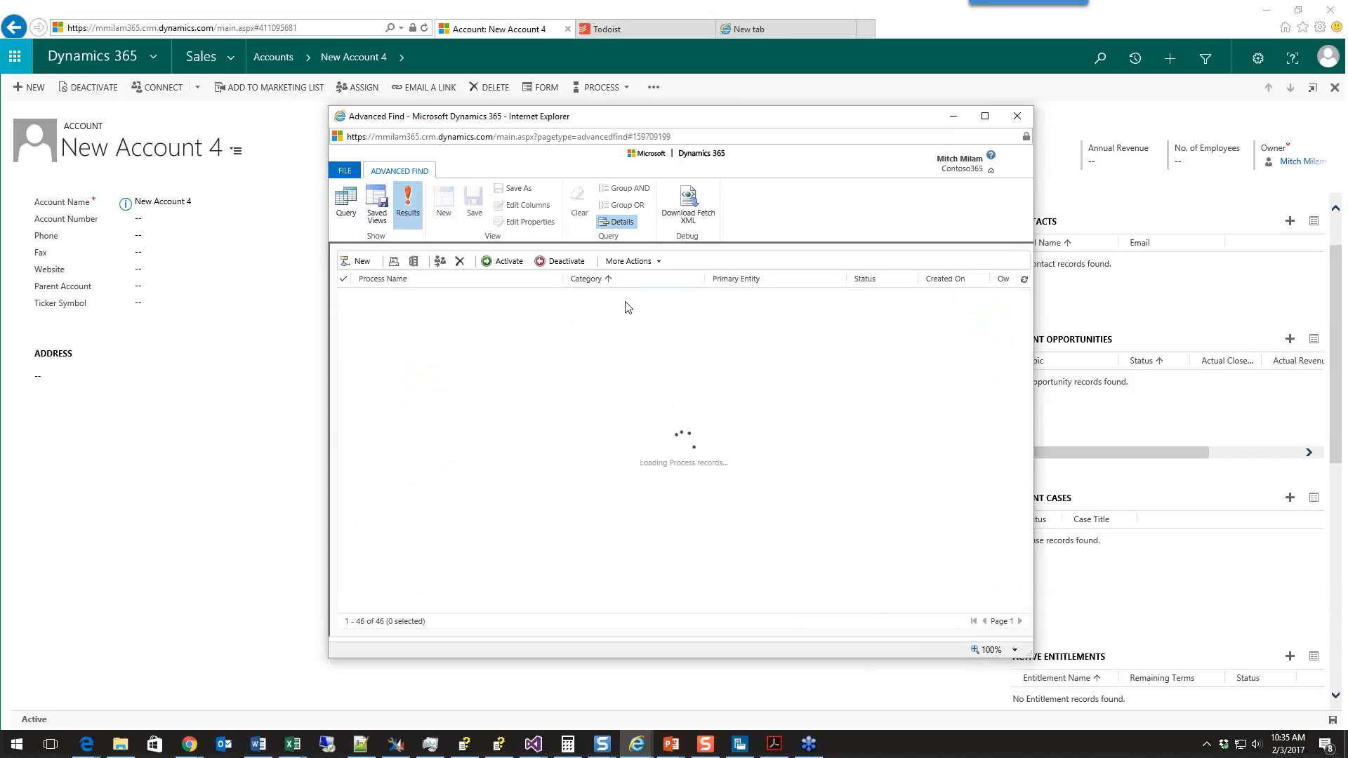
scroll(627, 307, "down", 10)
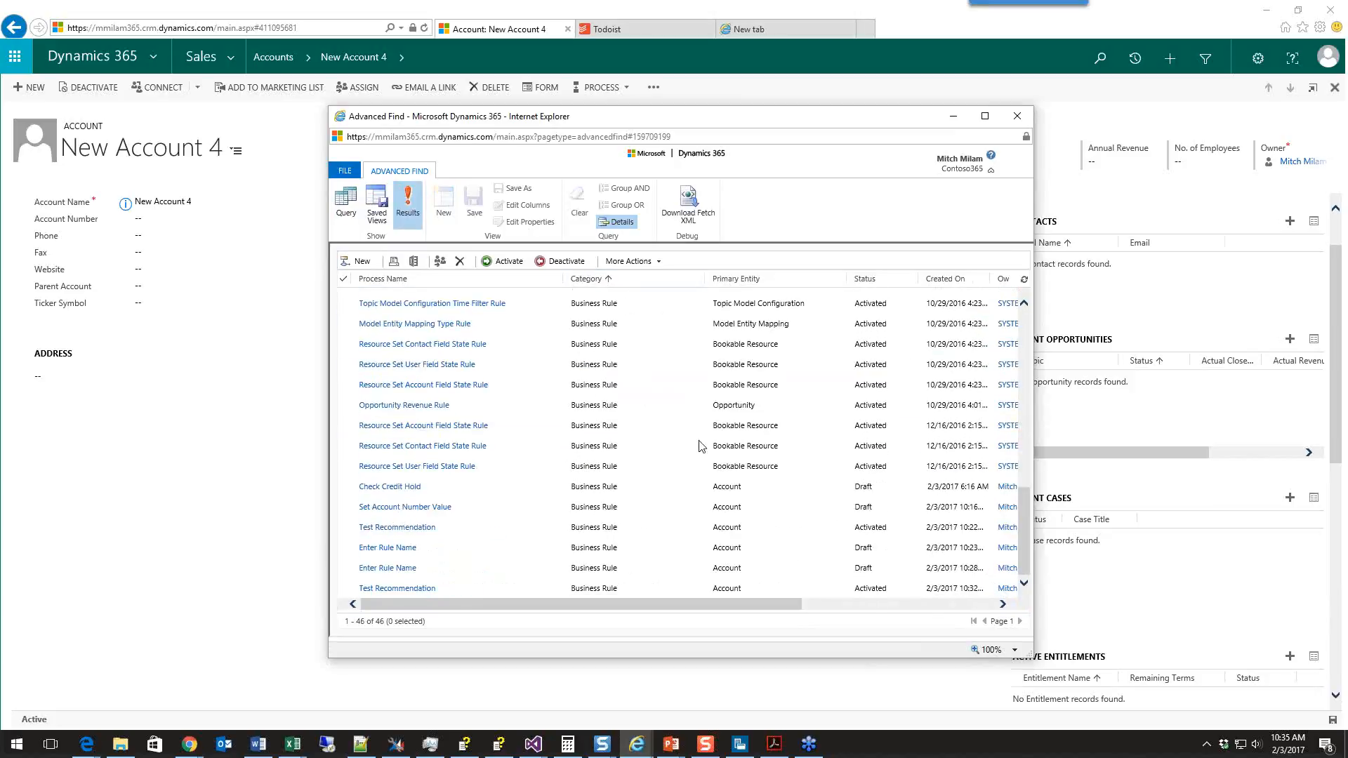
mouse_move(1024, 560)
left_mouse_down()
mouse_move(1027, 544)
mouse_move(1034, 580)
left_mouse_up()
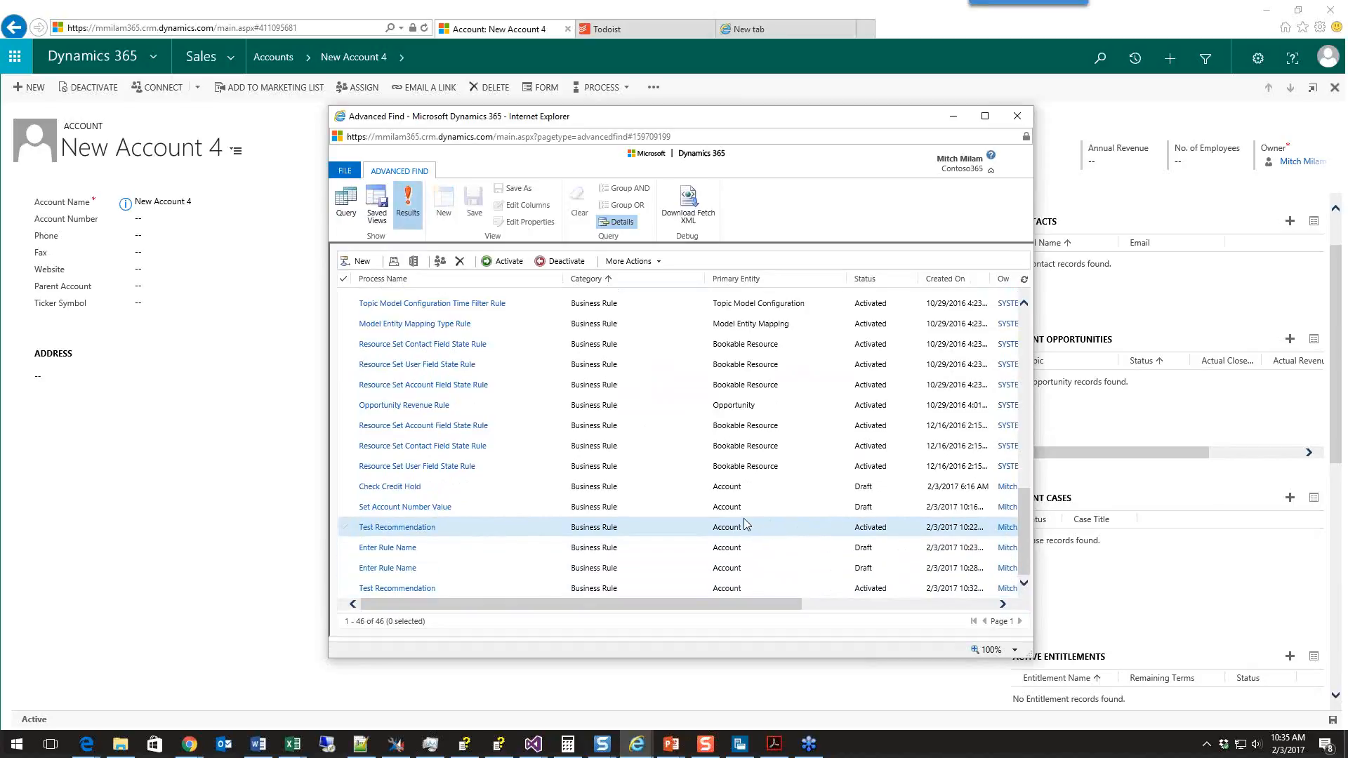
scroll(748, 526, "up", 10)
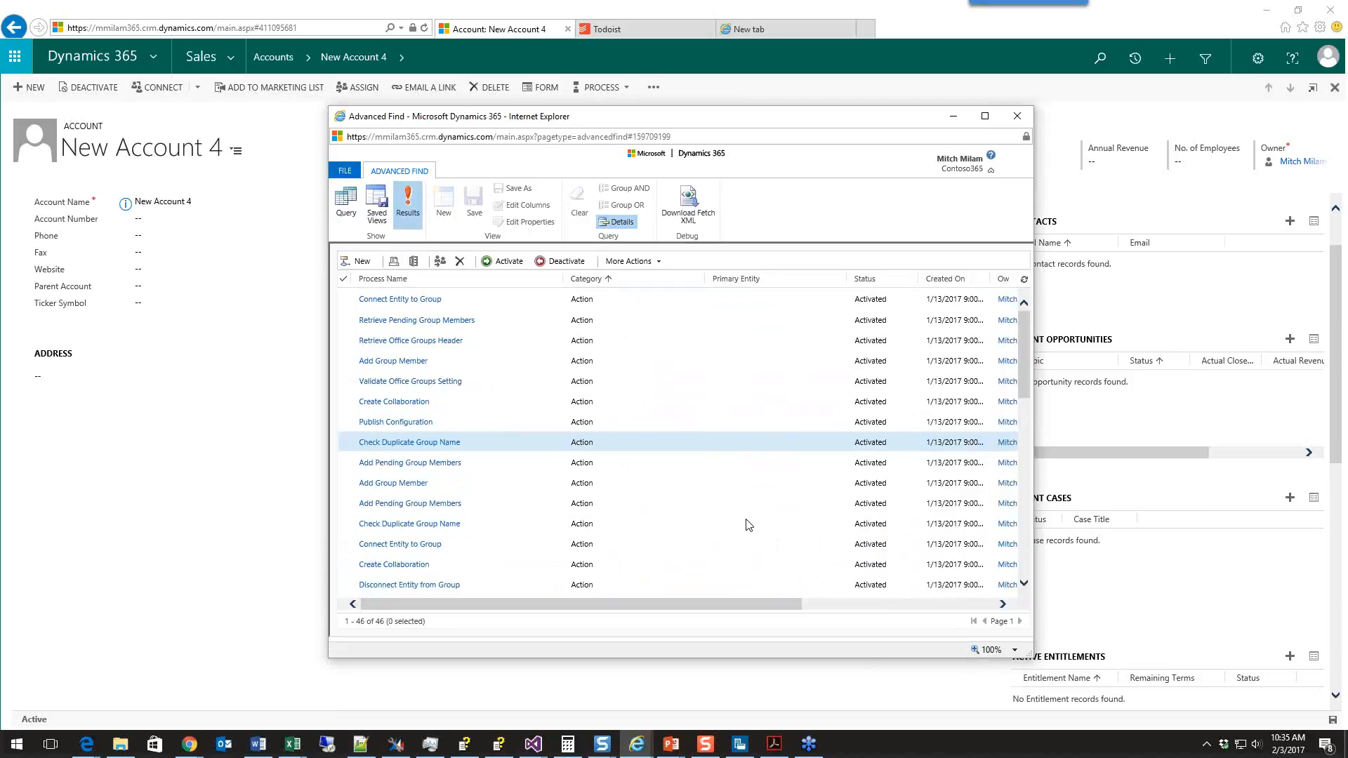
scroll(749, 525, "down", 8)
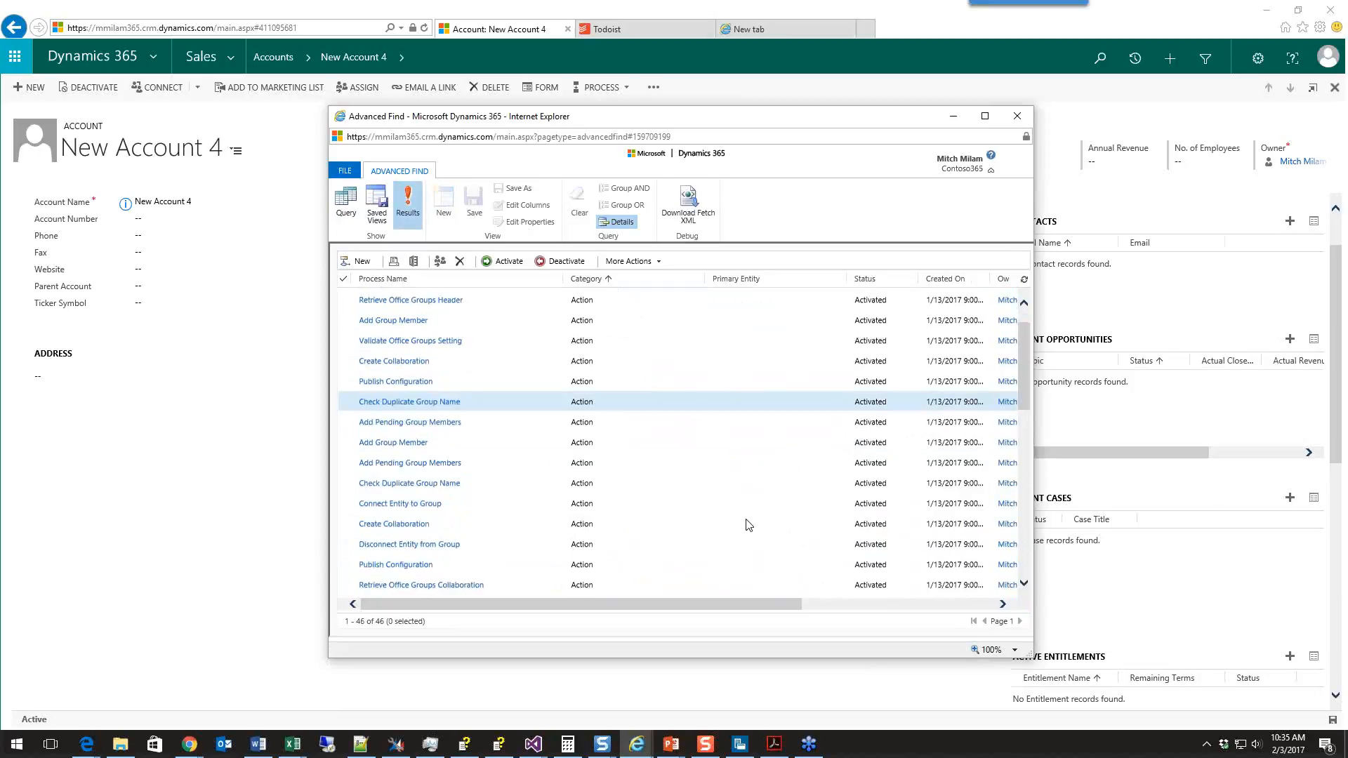
Show the recommendation on New Account 4's name, try to save the record, and open the resulting error's log file
scroll(748, 525, "down", 3)
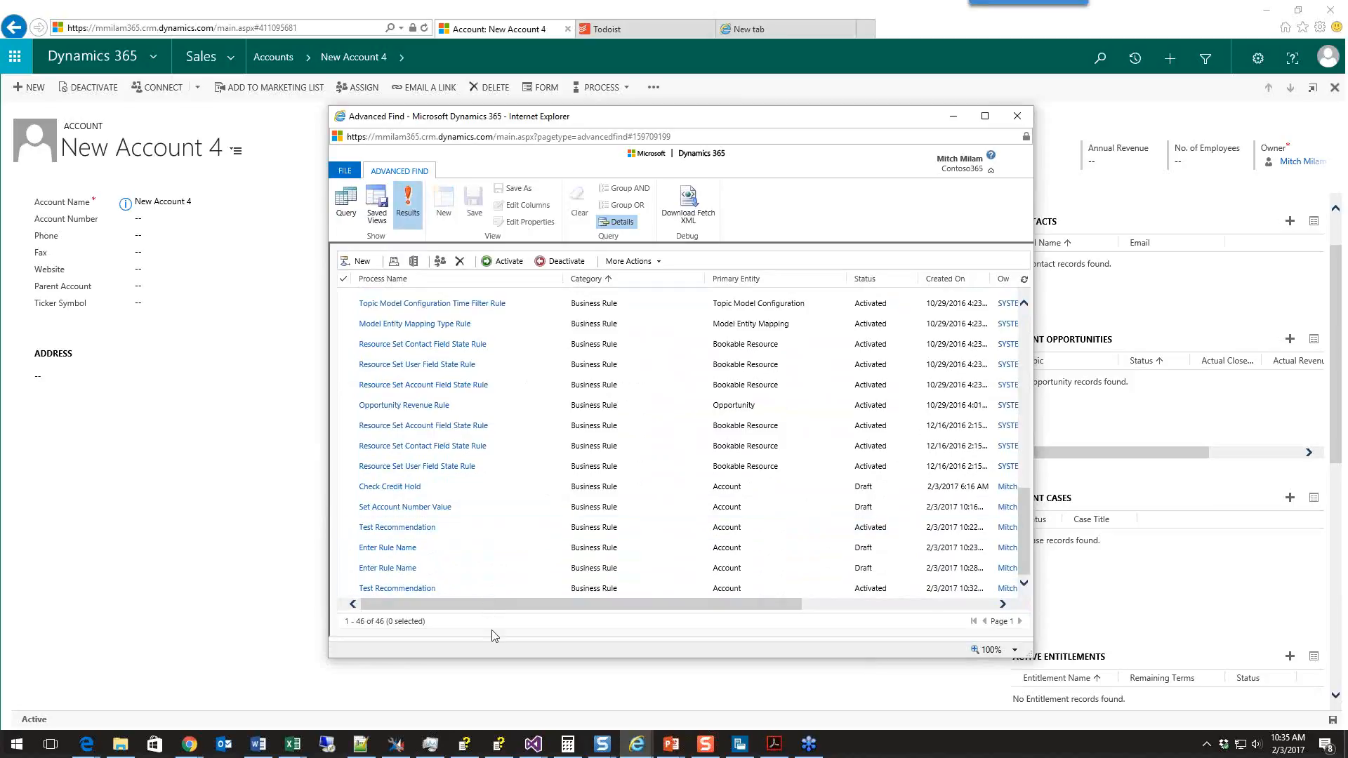
left_click(230, 583)
left_click(125, 205)
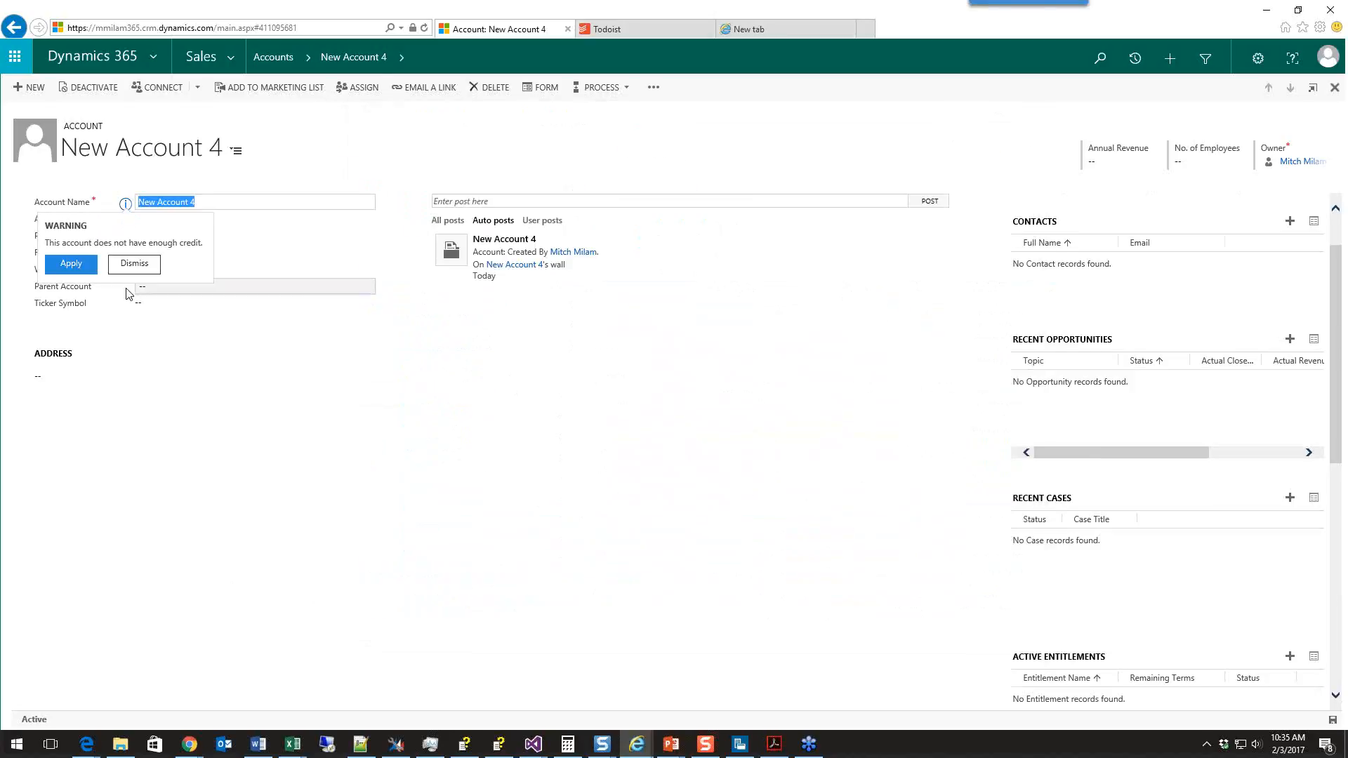
left_click(1333, 719)
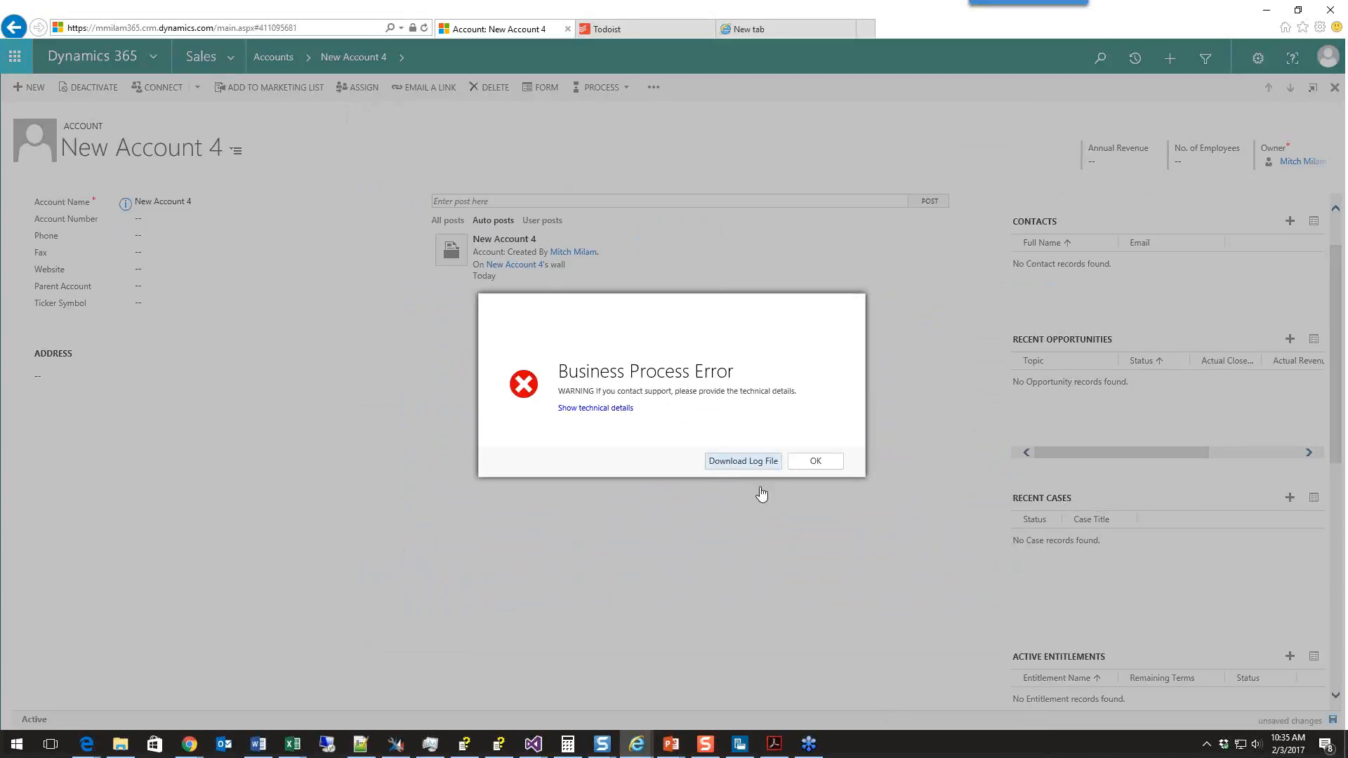
left_click(860, 717)
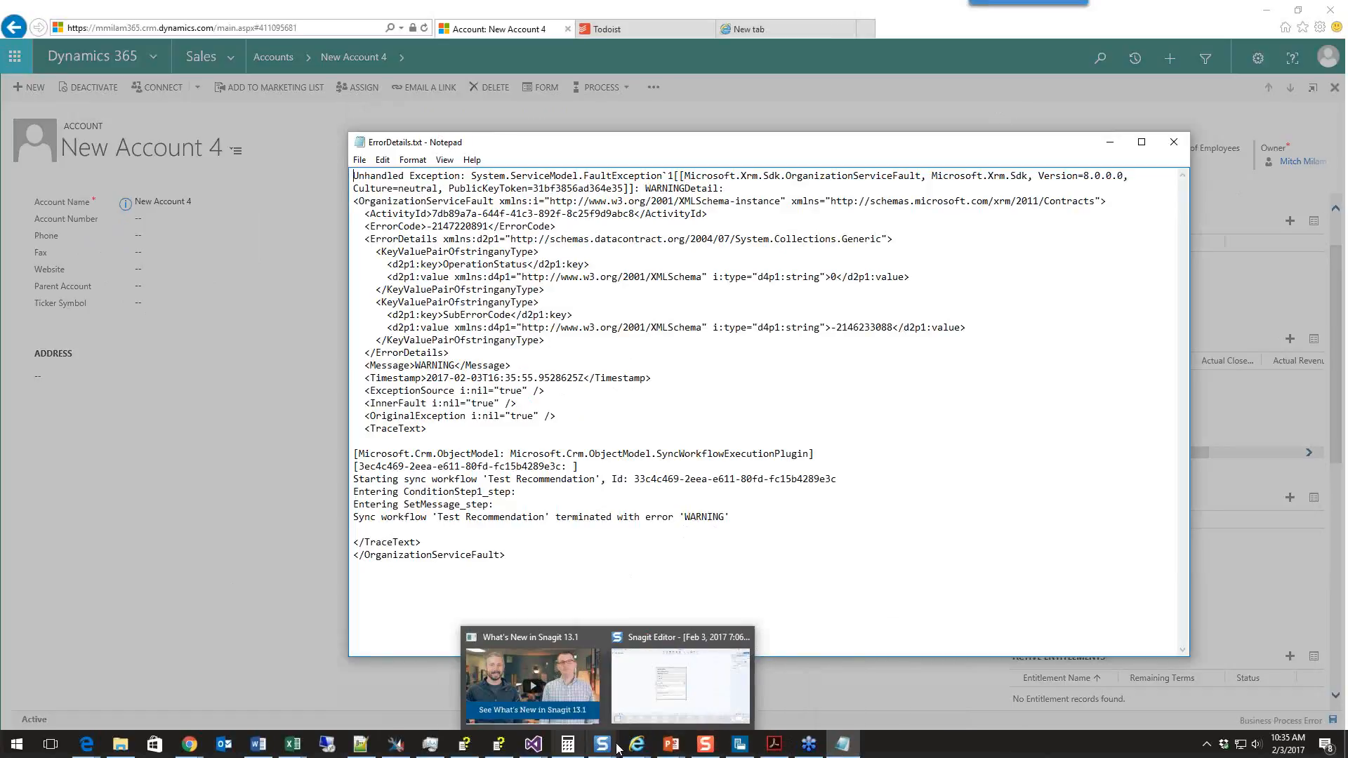
Return to the Advanced Find process results, refresh them and examine the Account business rules for the one named in the log
mouse_move(629, 748)
left_click(1030, 694)
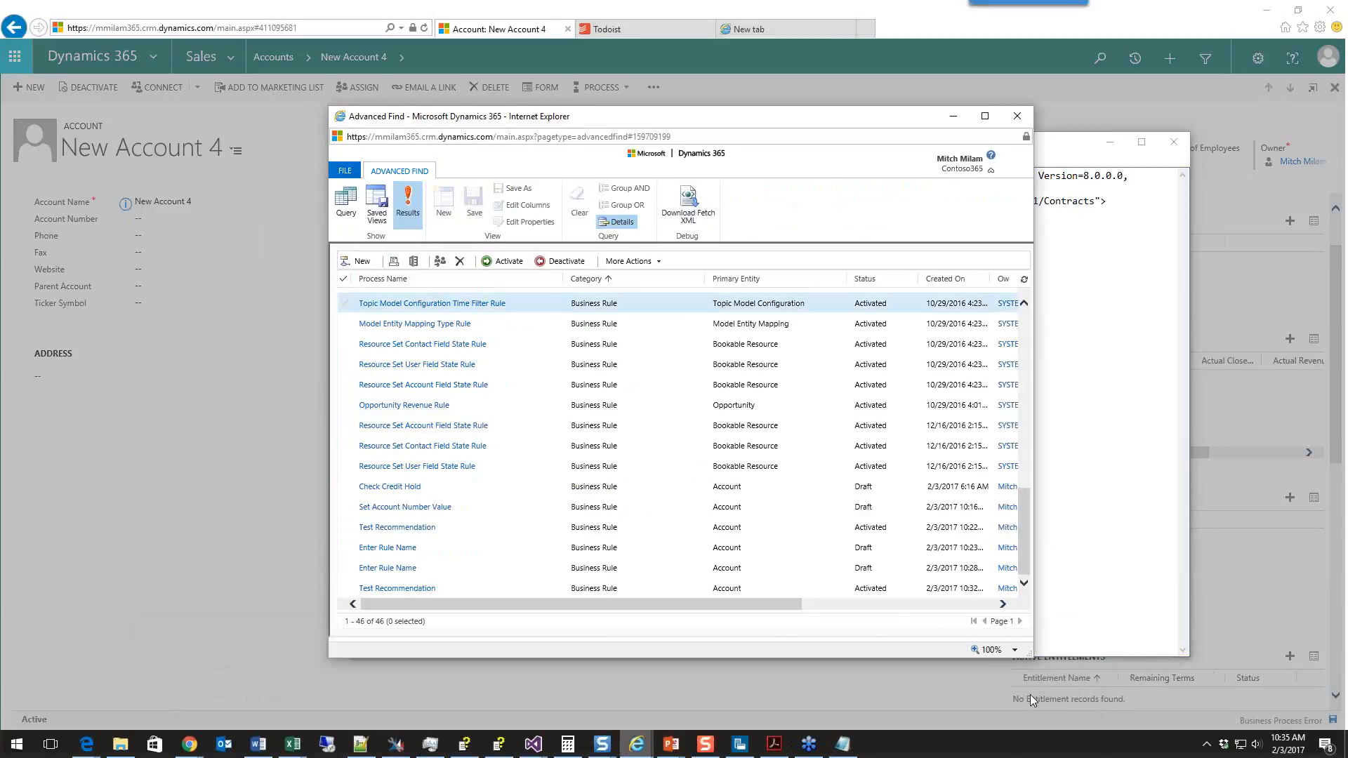
left_click(1024, 280)
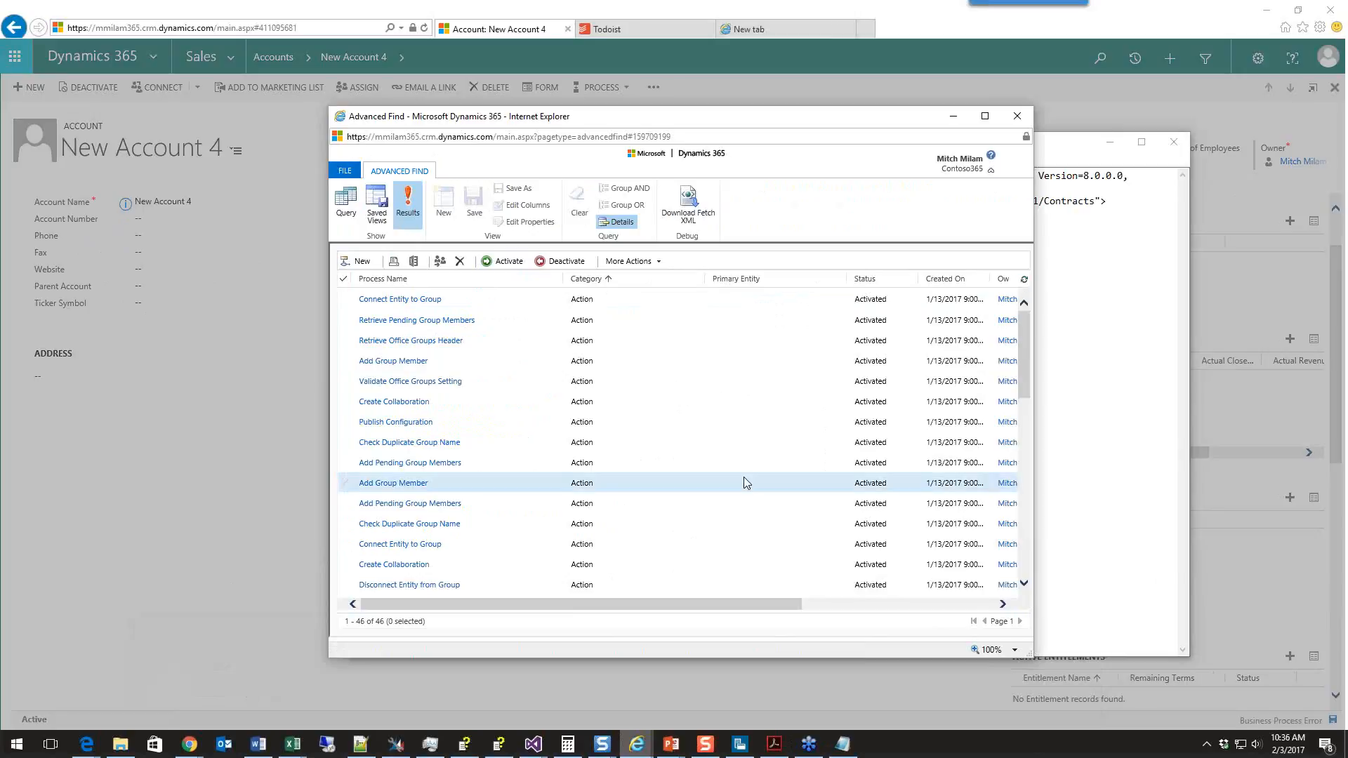
scroll(746, 481, "down", 5)
scroll(746, 483, "down", 5)
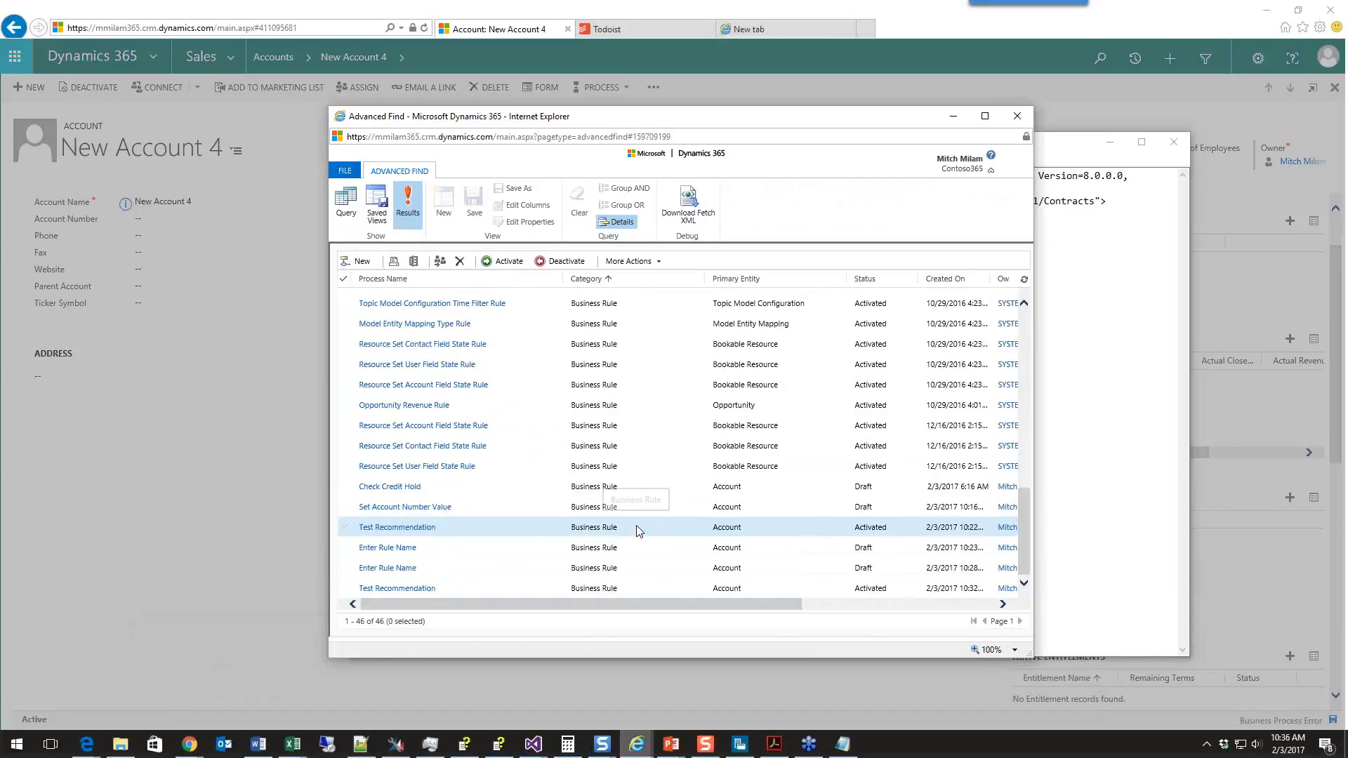
scroll(639, 530, "up", 5)
scroll(639, 531, "up", 5)
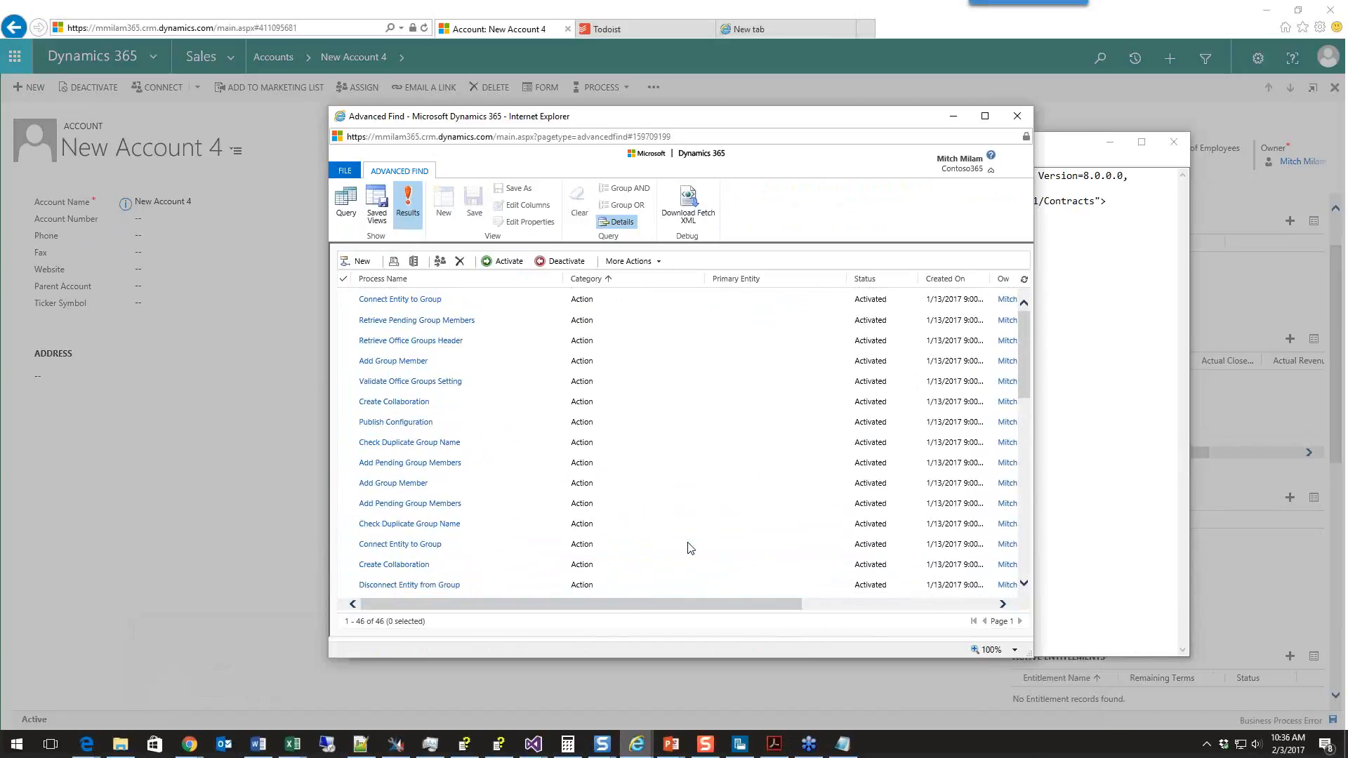
scroll(689, 549, "down", 4)
scroll(689, 548, "down", 2)
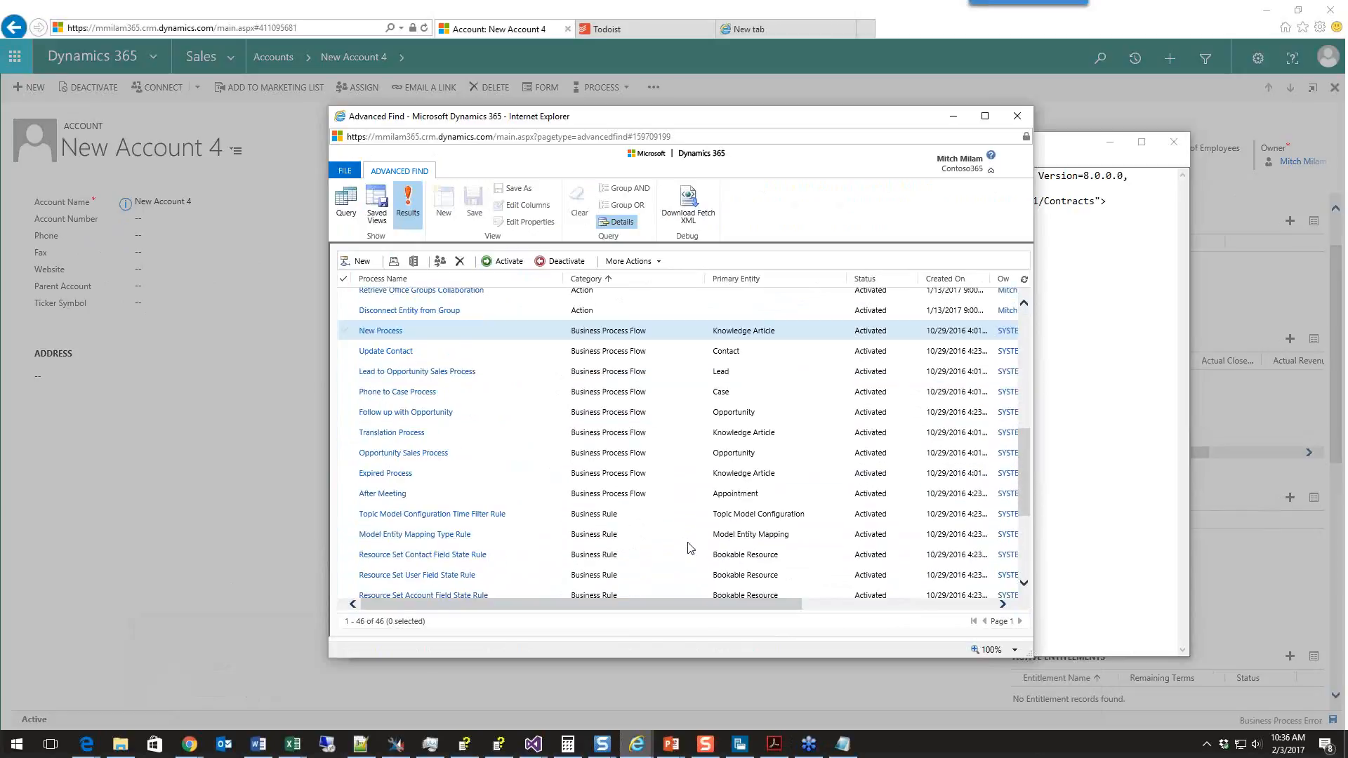
scroll(689, 548, "down", 3)
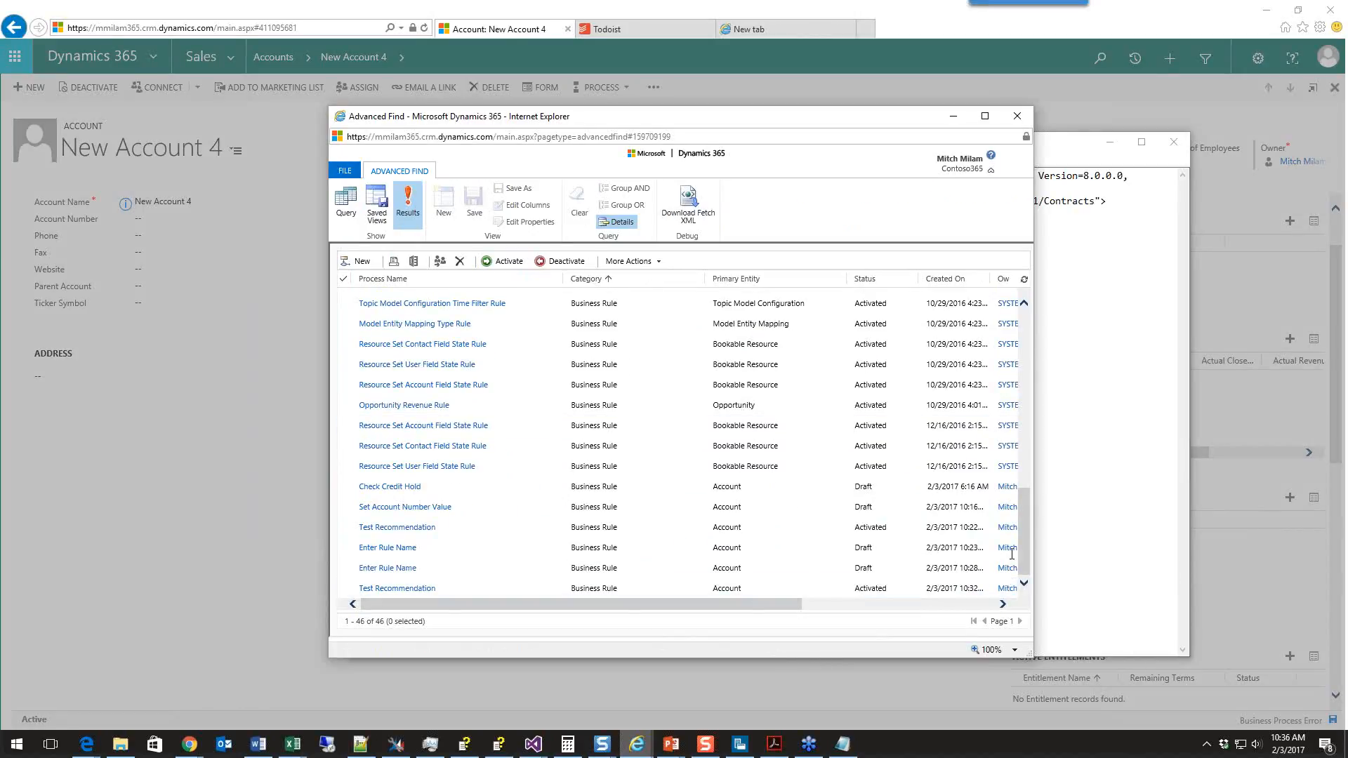
Review the Test Recommendation trace in the error log, then return to New Account 4 and dismiss the Business Process Error
left_click(1064, 520)
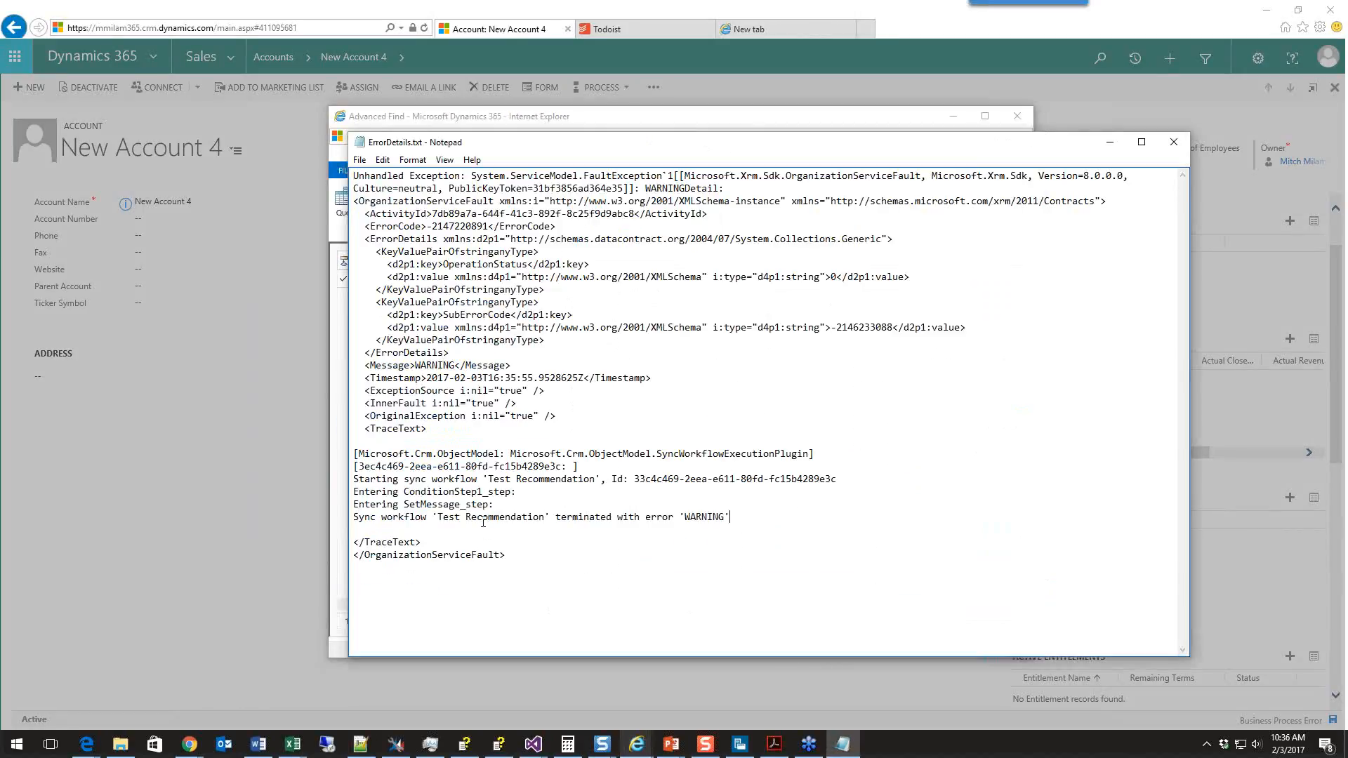
mouse_move(852, 750)
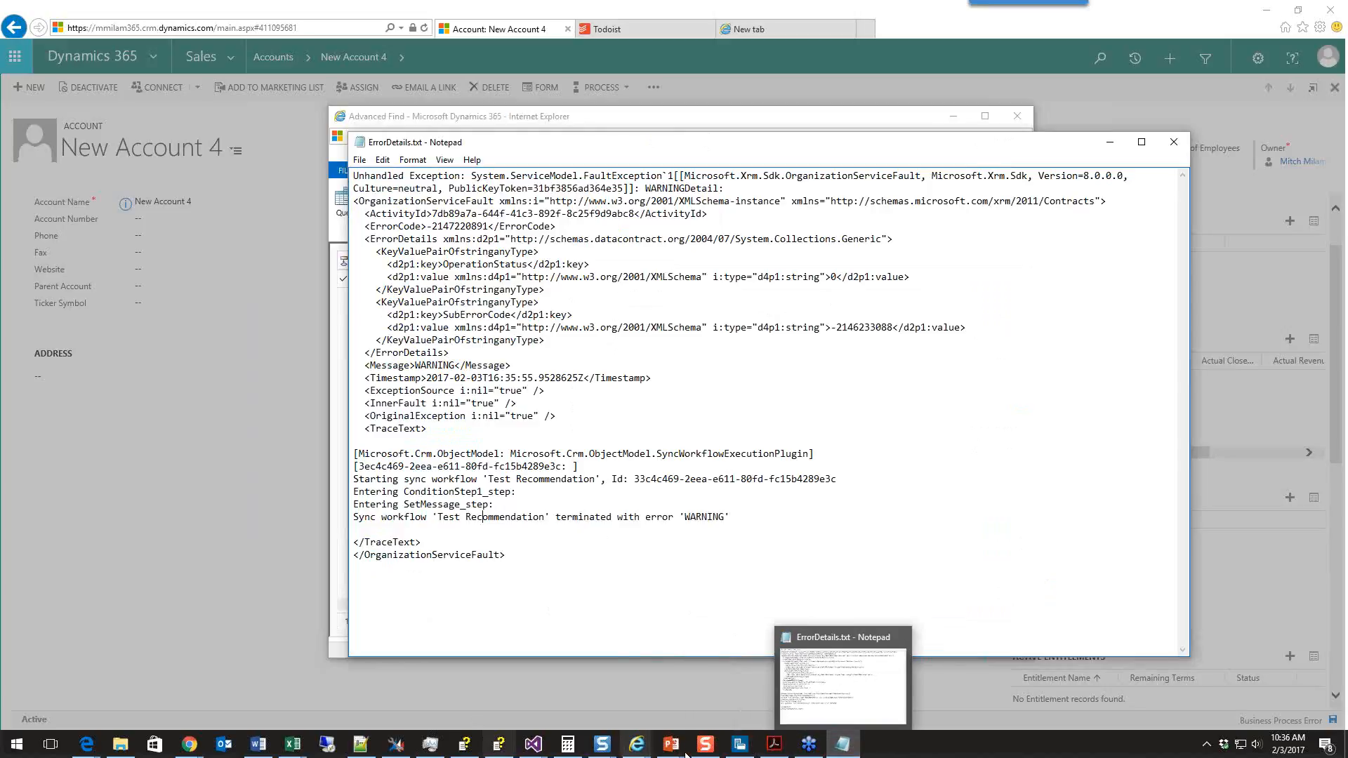
left_click(645, 750)
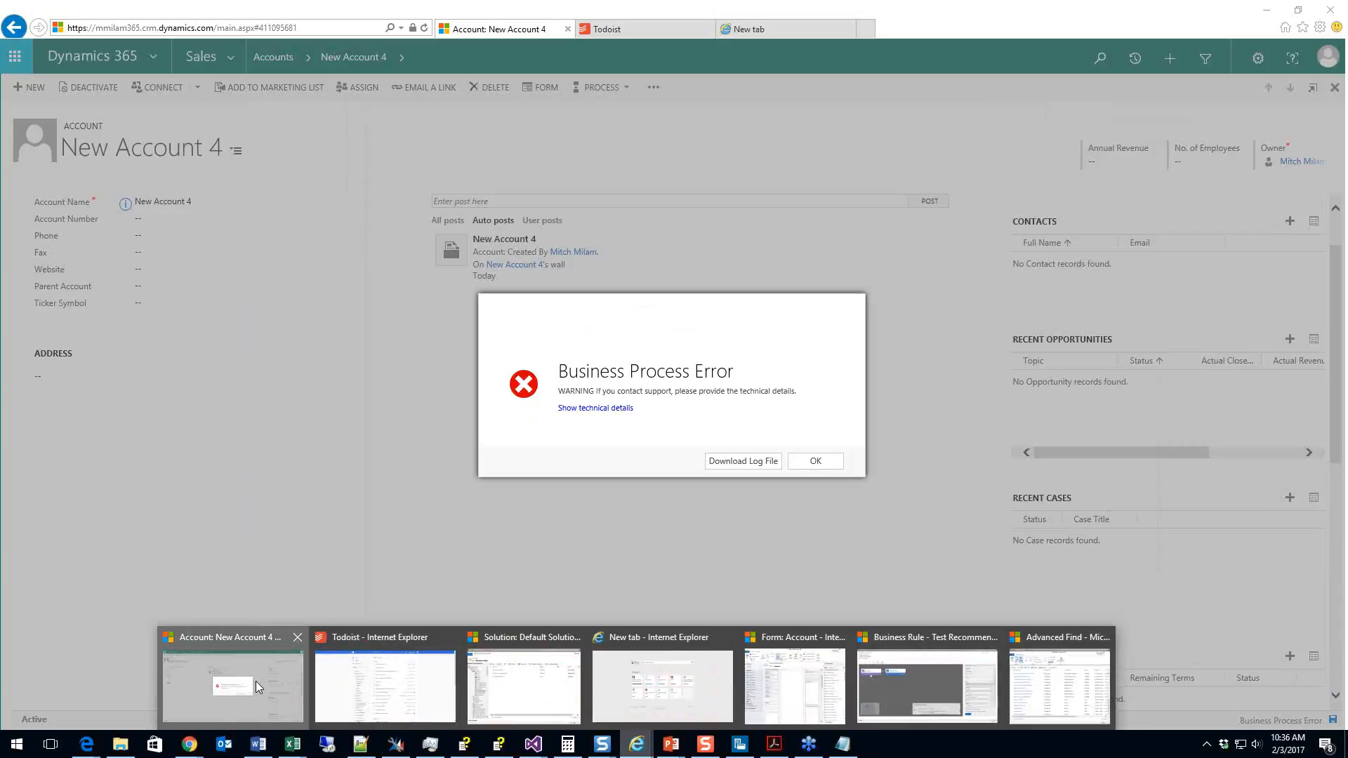
left_click(255, 681)
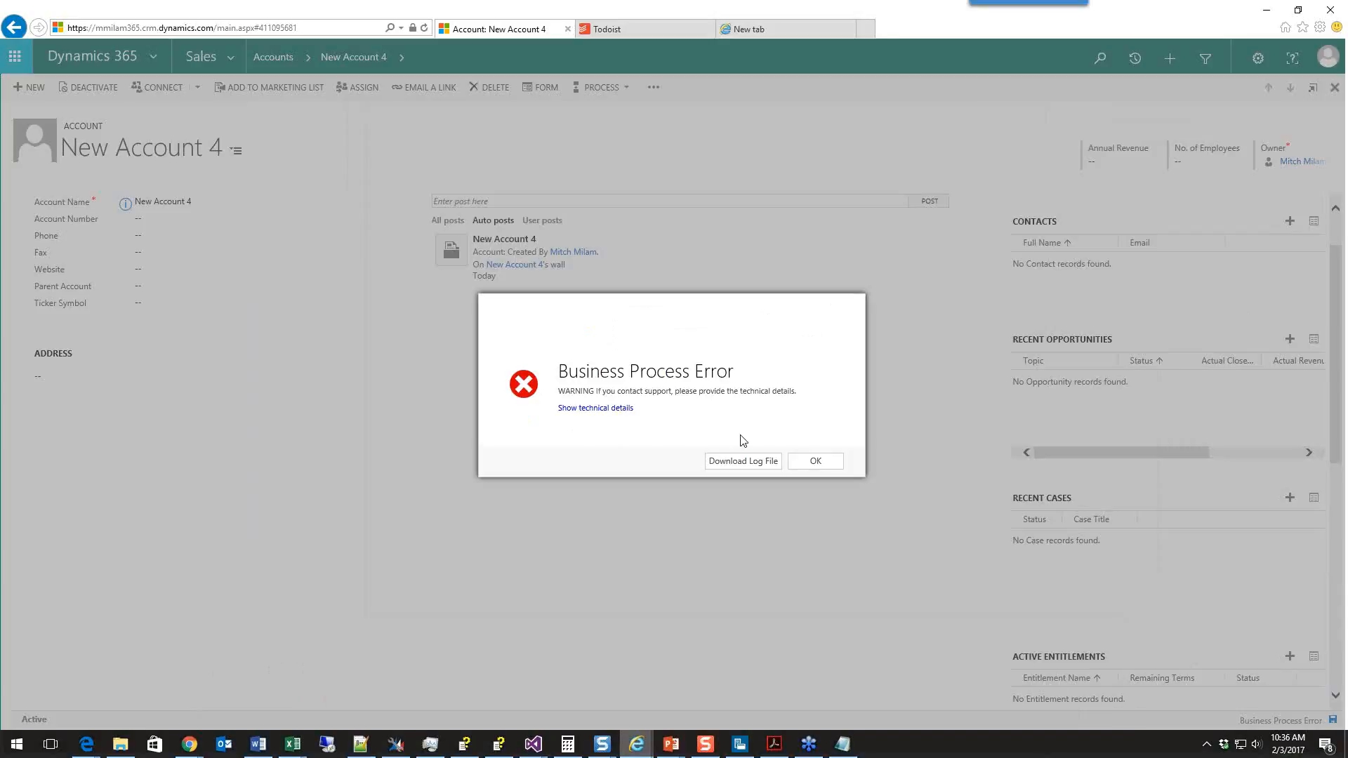
left_click(839, 465)
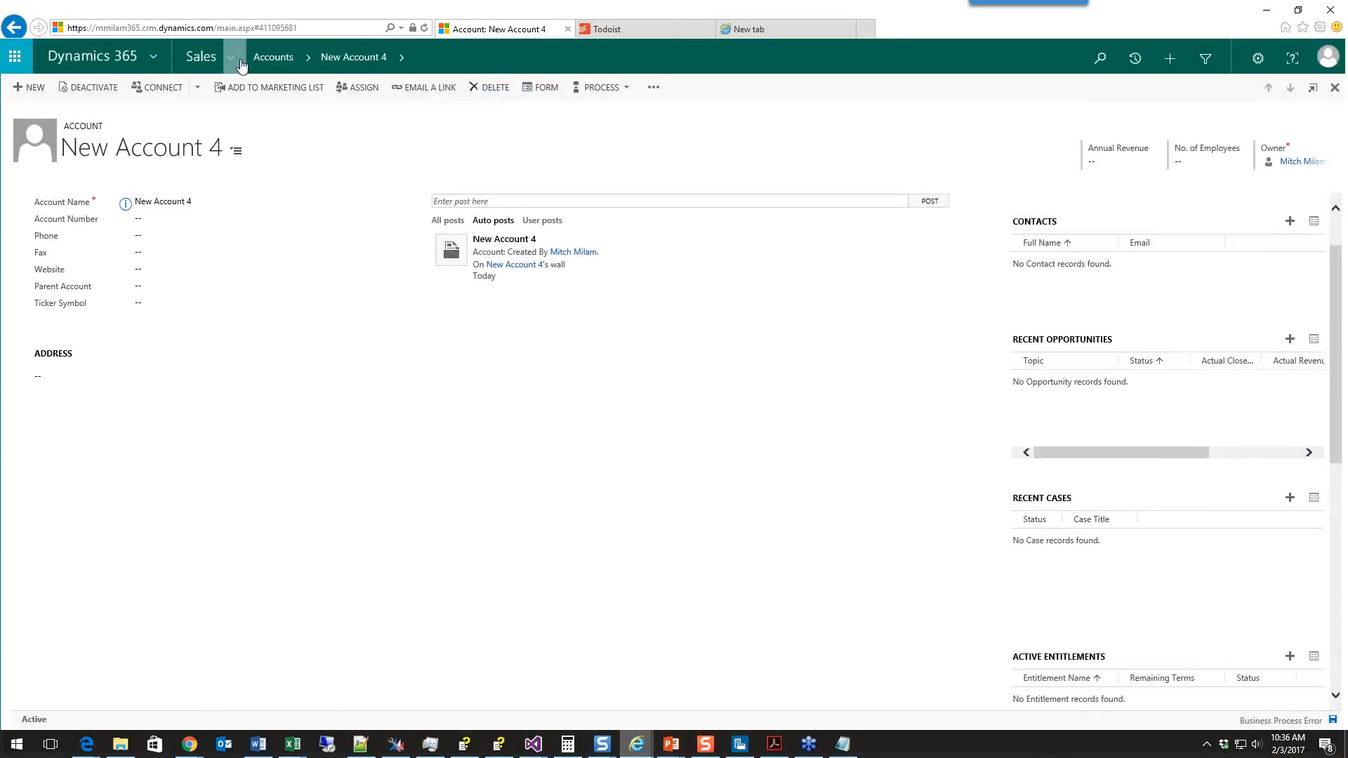
Go to the Processes area in Settings, discarding the unsaved changes to New Account 4
left_click(207, 57)
left_click(490, 115)
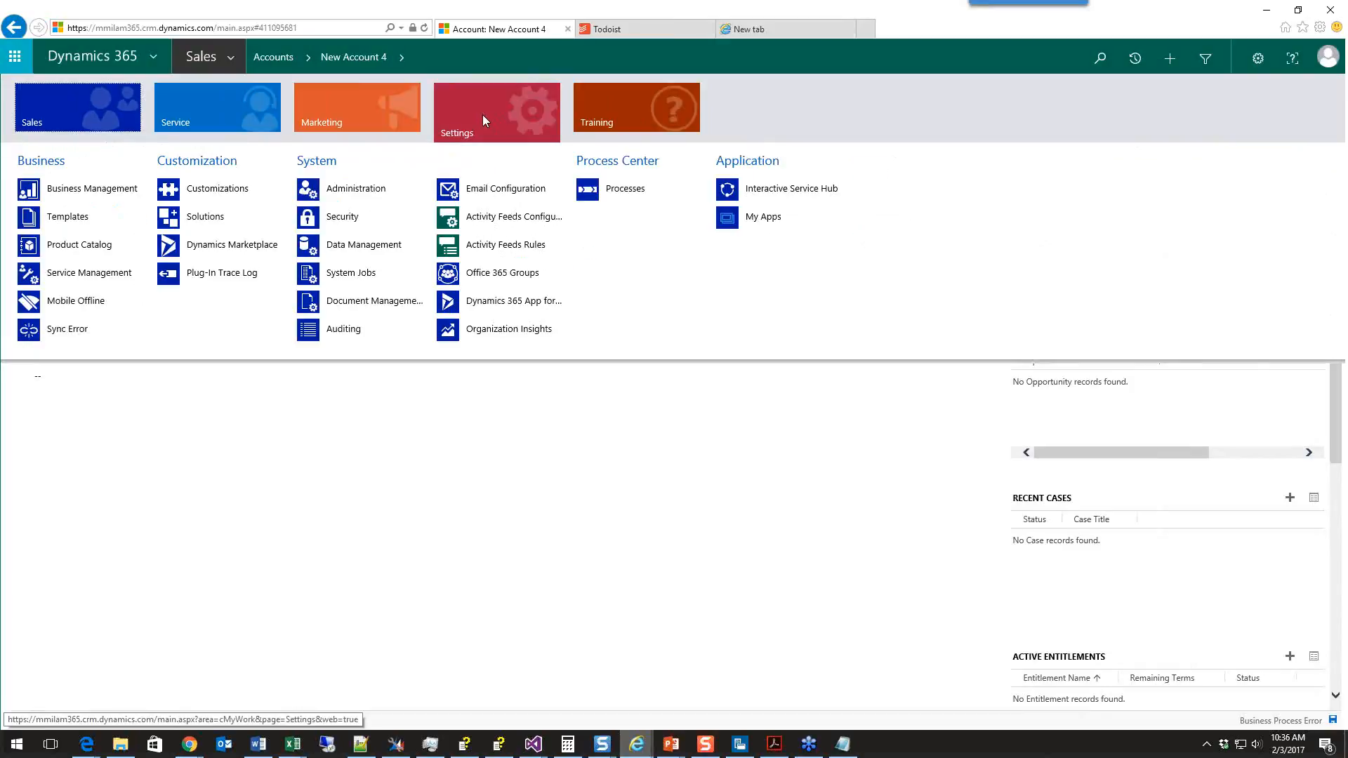
left_click(610, 191)
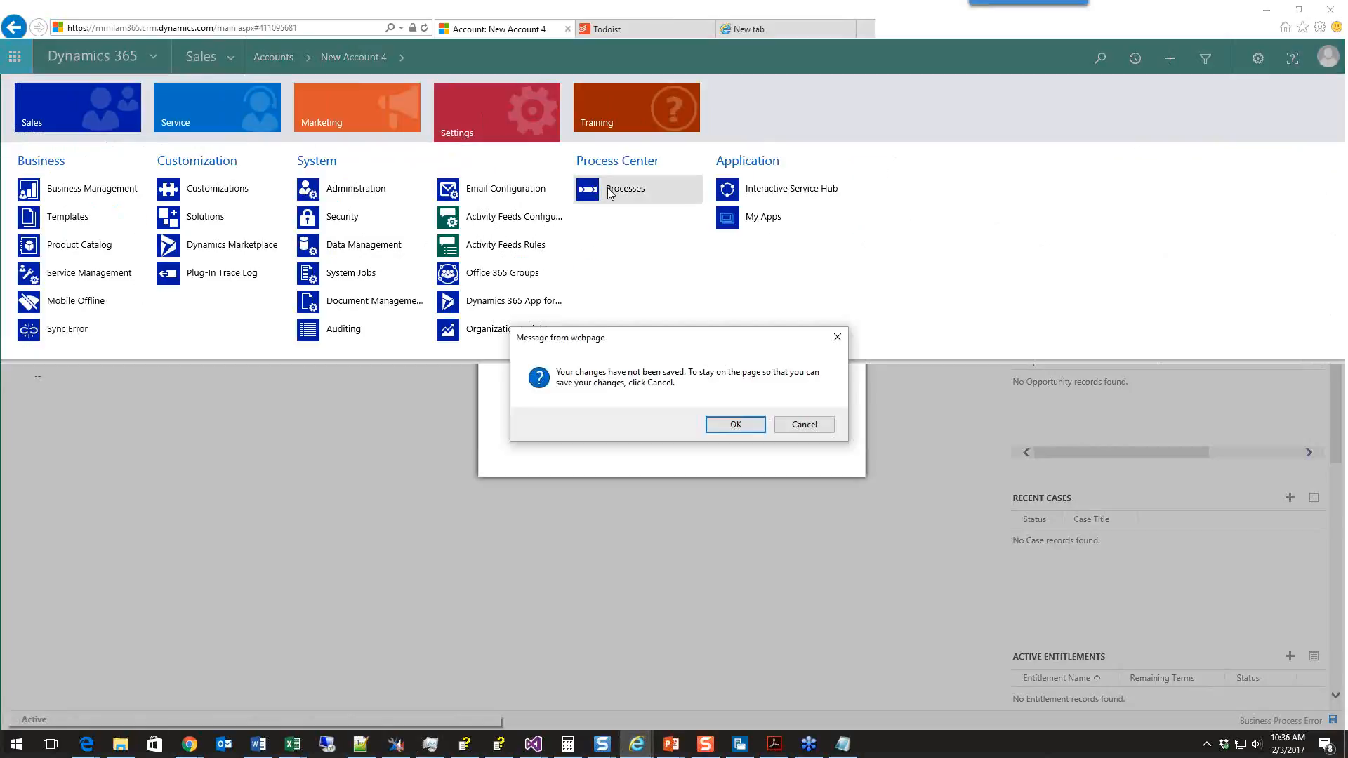
left_click(730, 423)
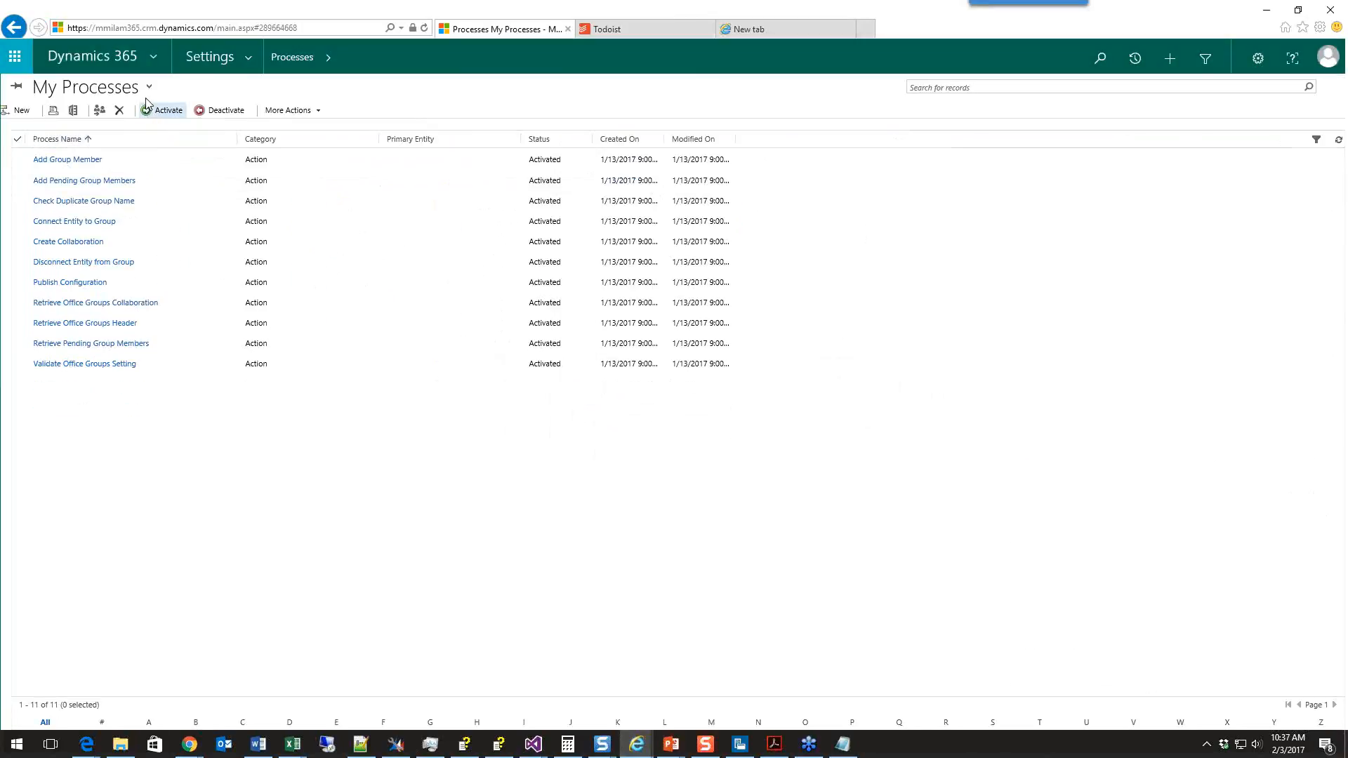
Switch the process list to the All Processes view and sort it by category
left_click(145, 89)
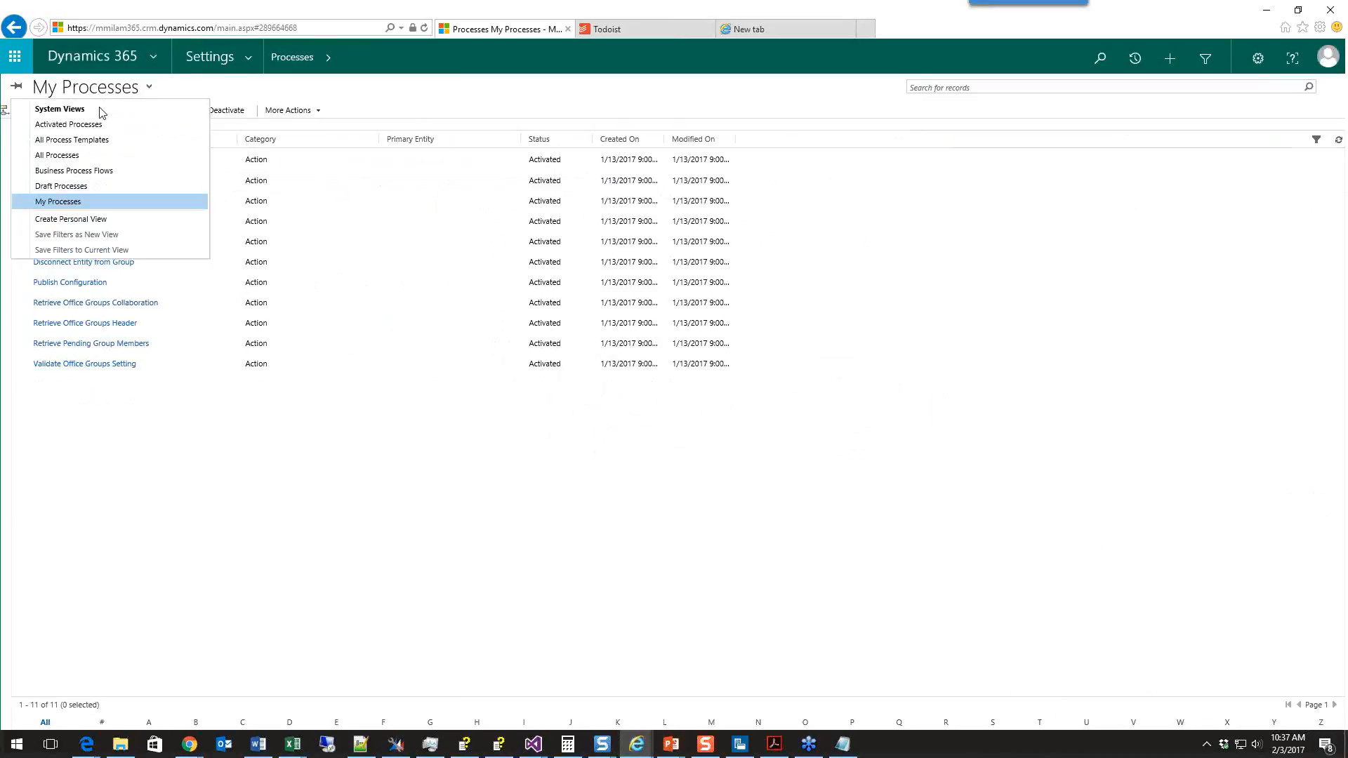
left_click(105, 156)
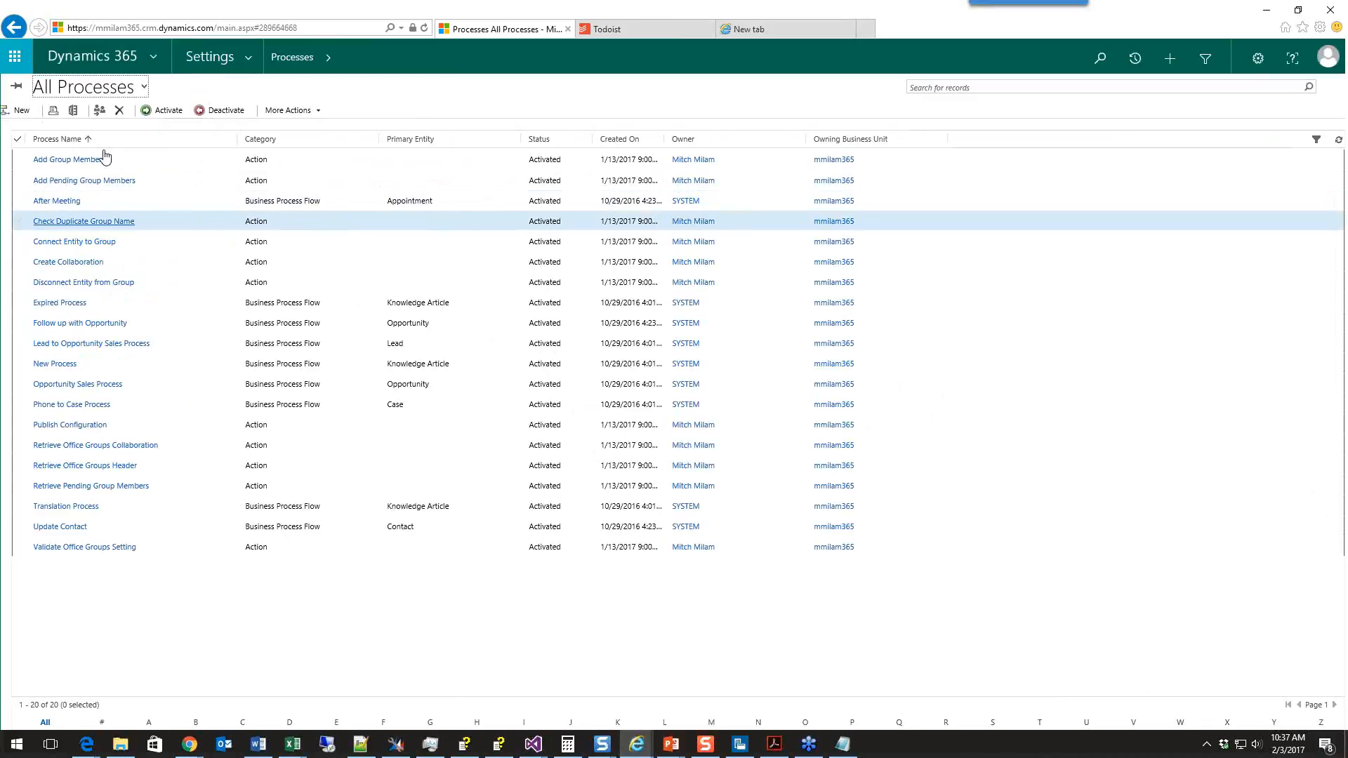
left_click(294, 142)
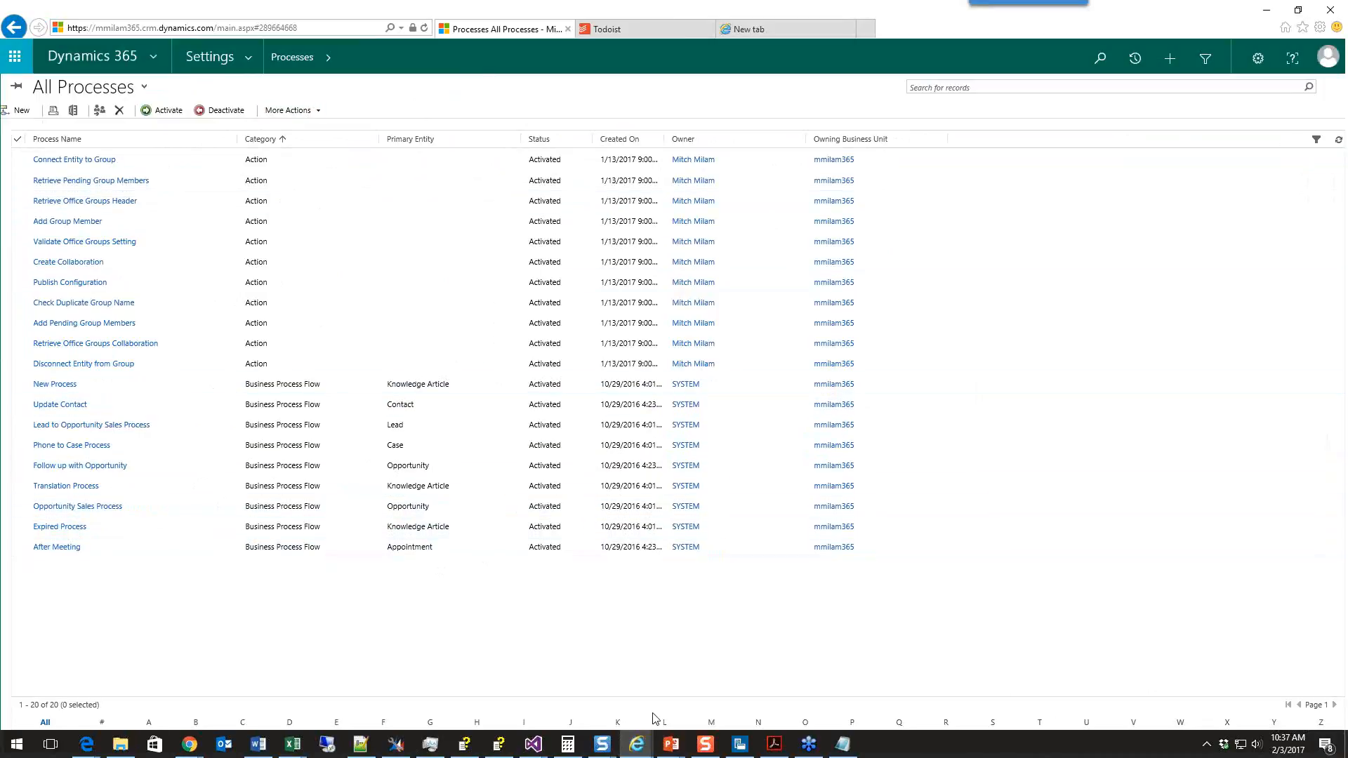
Switch to the open Test Recommendation business rule and deactivate it
mouse_move(635, 747)
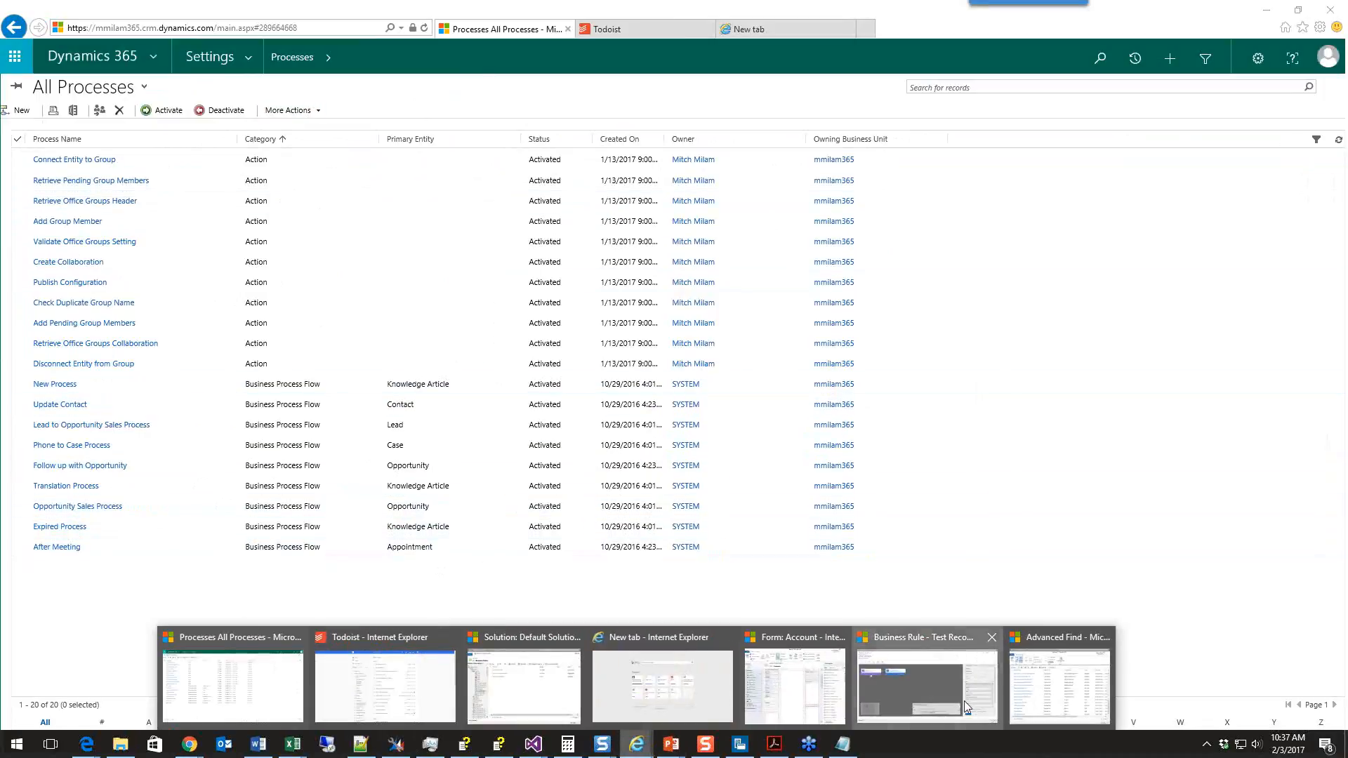
left_click(906, 685)
left_click(111, 56)
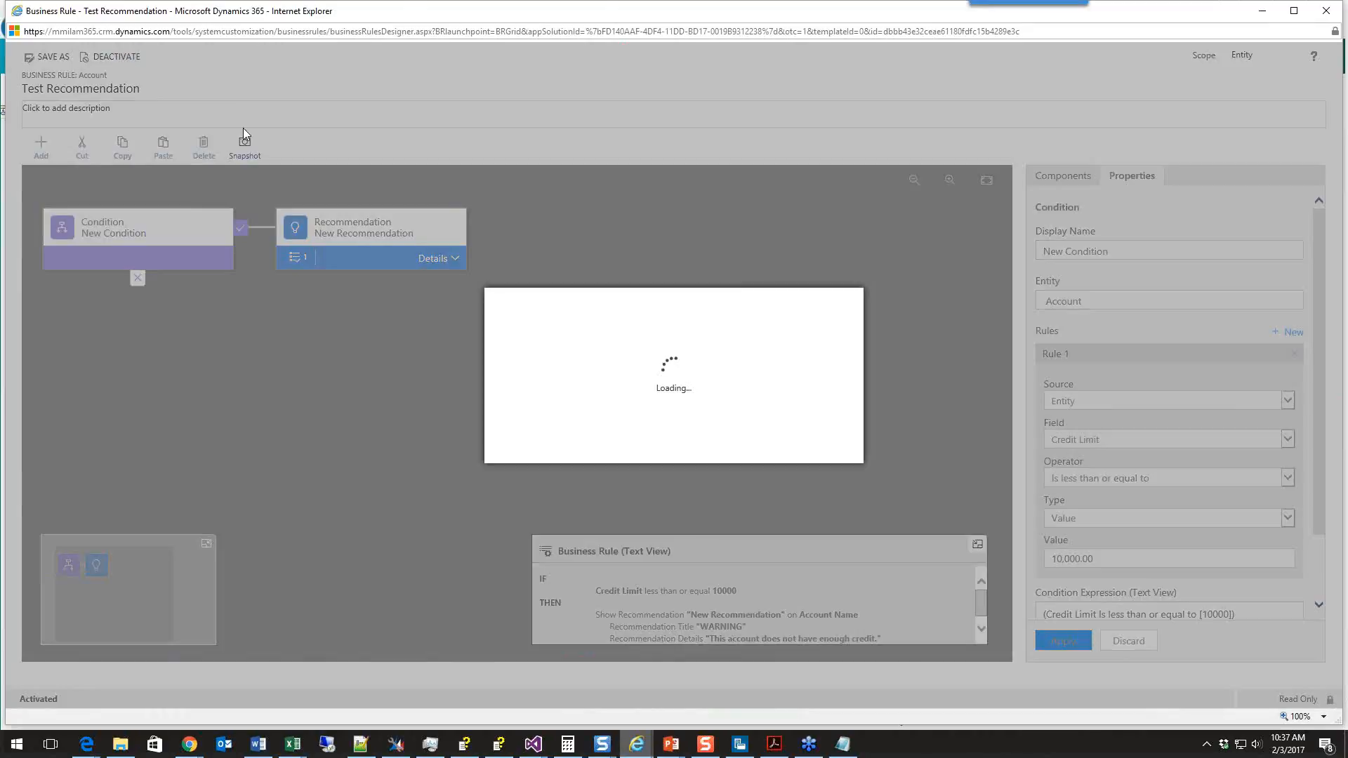
left_click(749, 452)
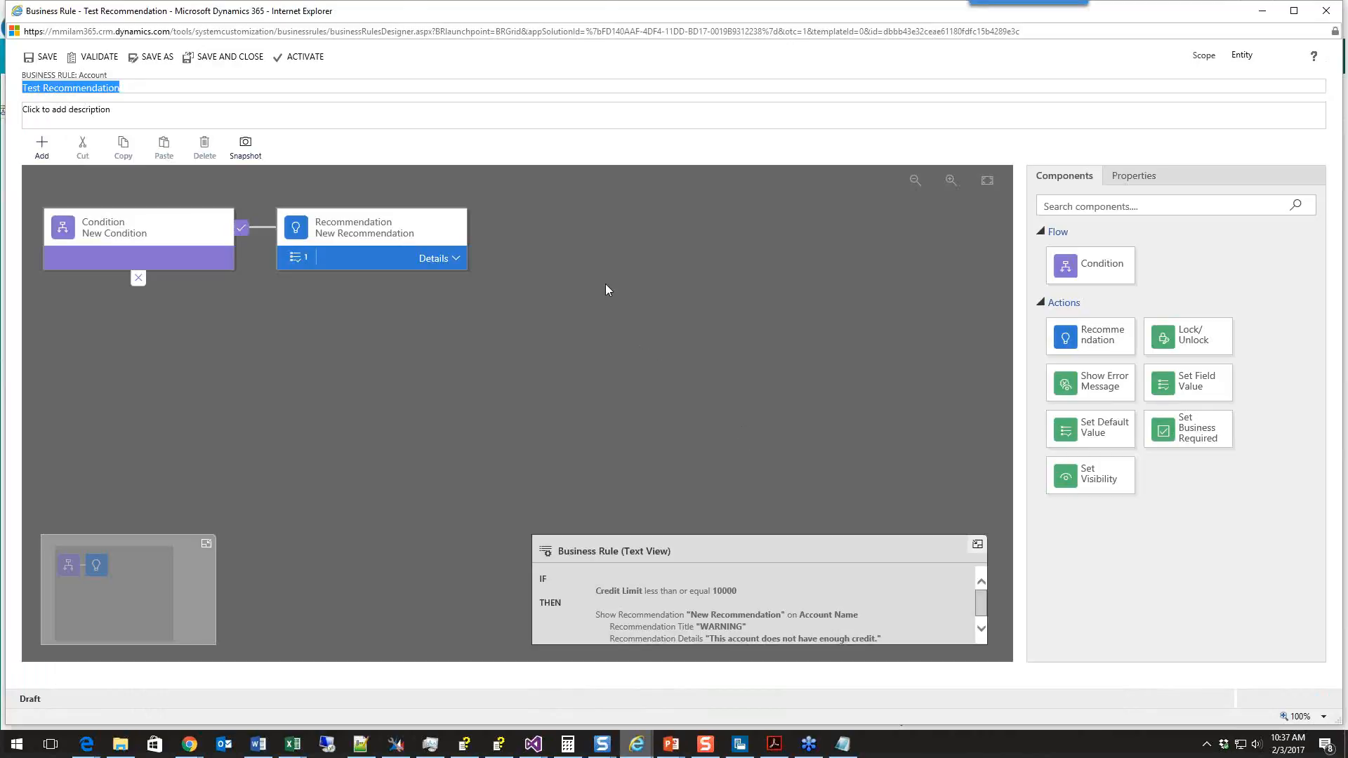
Save a snapshot of the rule diagram as Test Recommendation.png, view the image and close it
left_click(245, 149)
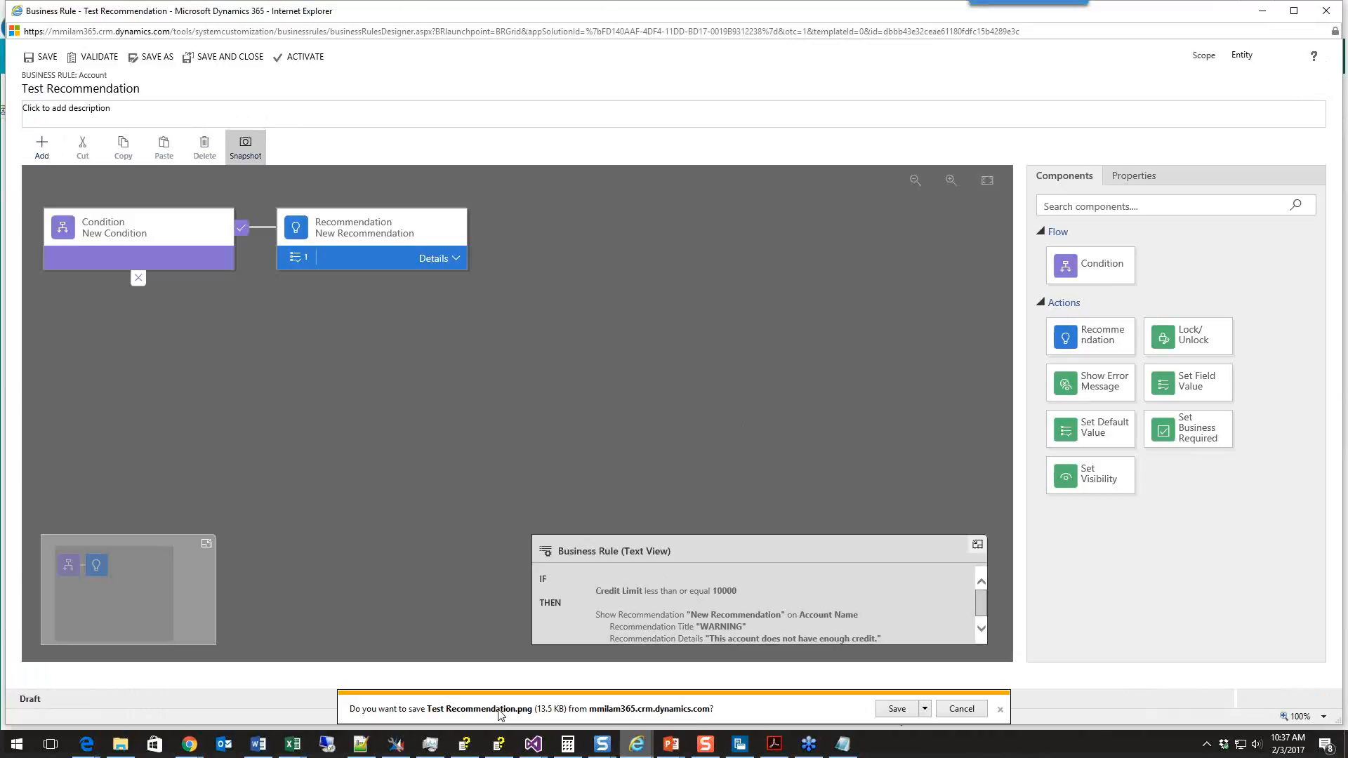
left_click(904, 712)
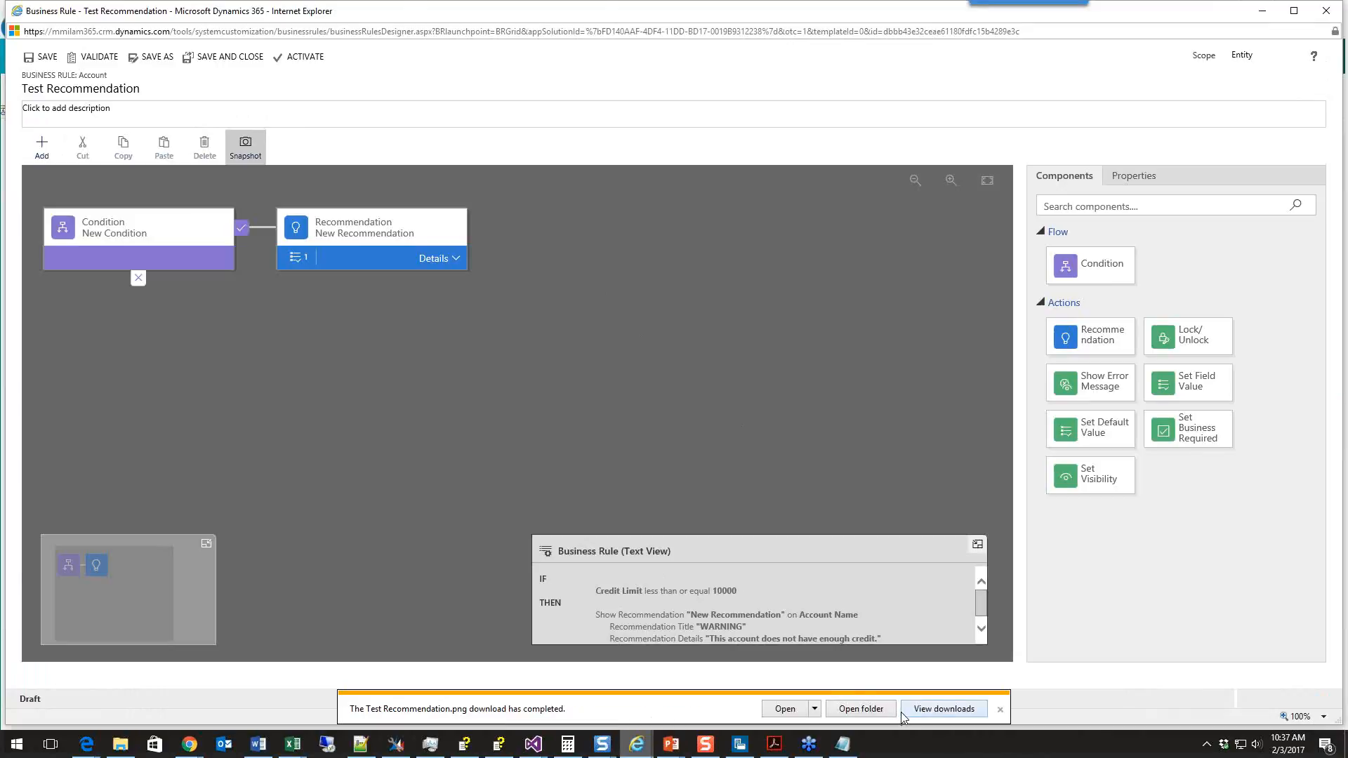
left_click(785, 711)
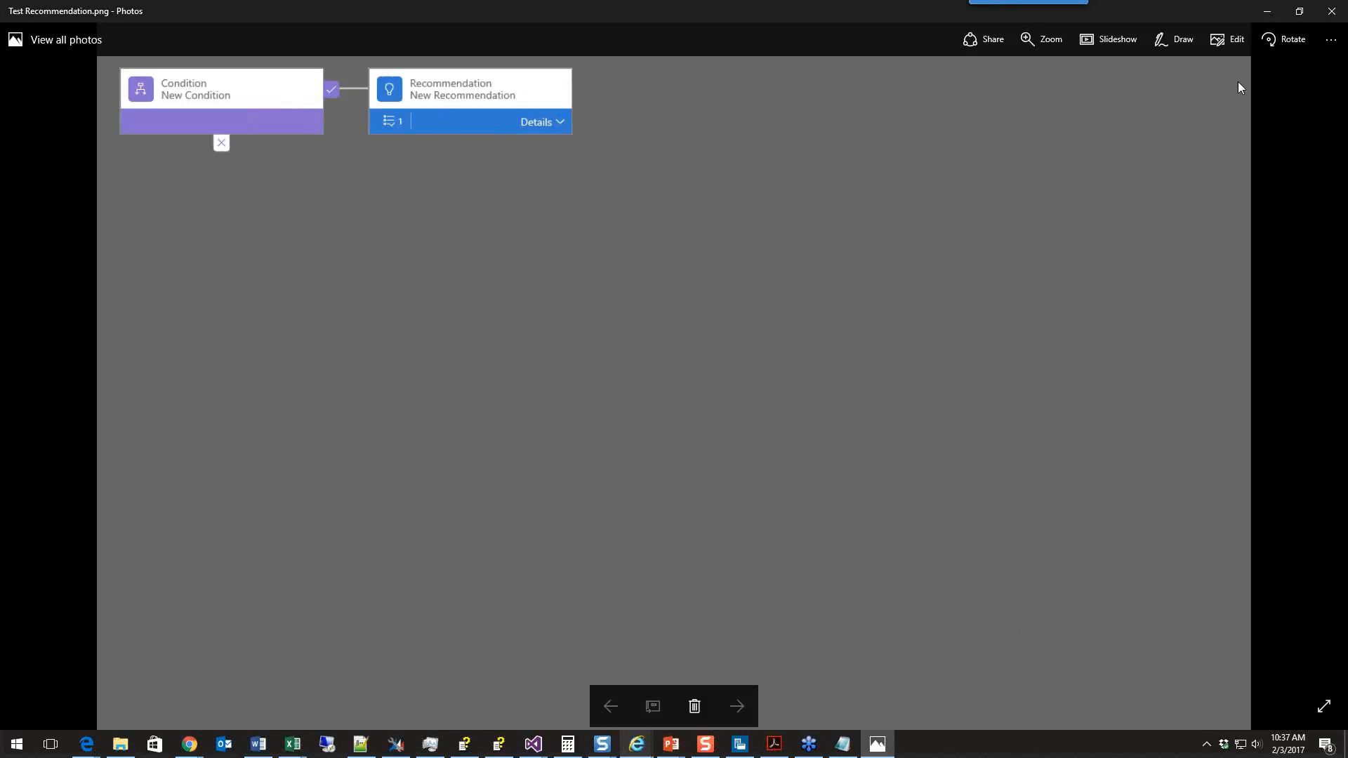
left_click(1332, 11)
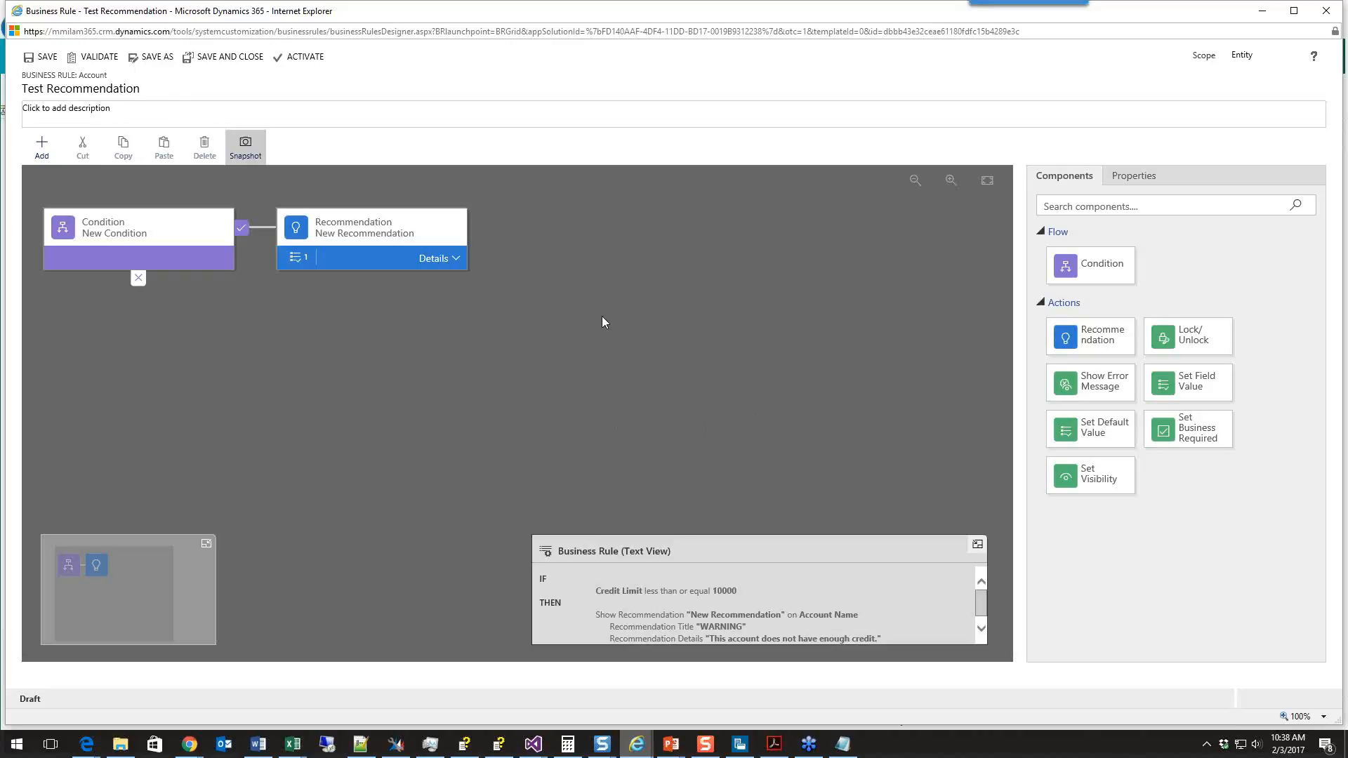
Add a Set Business Required action to the false branch of the New Condition component
left_click(1193, 180)
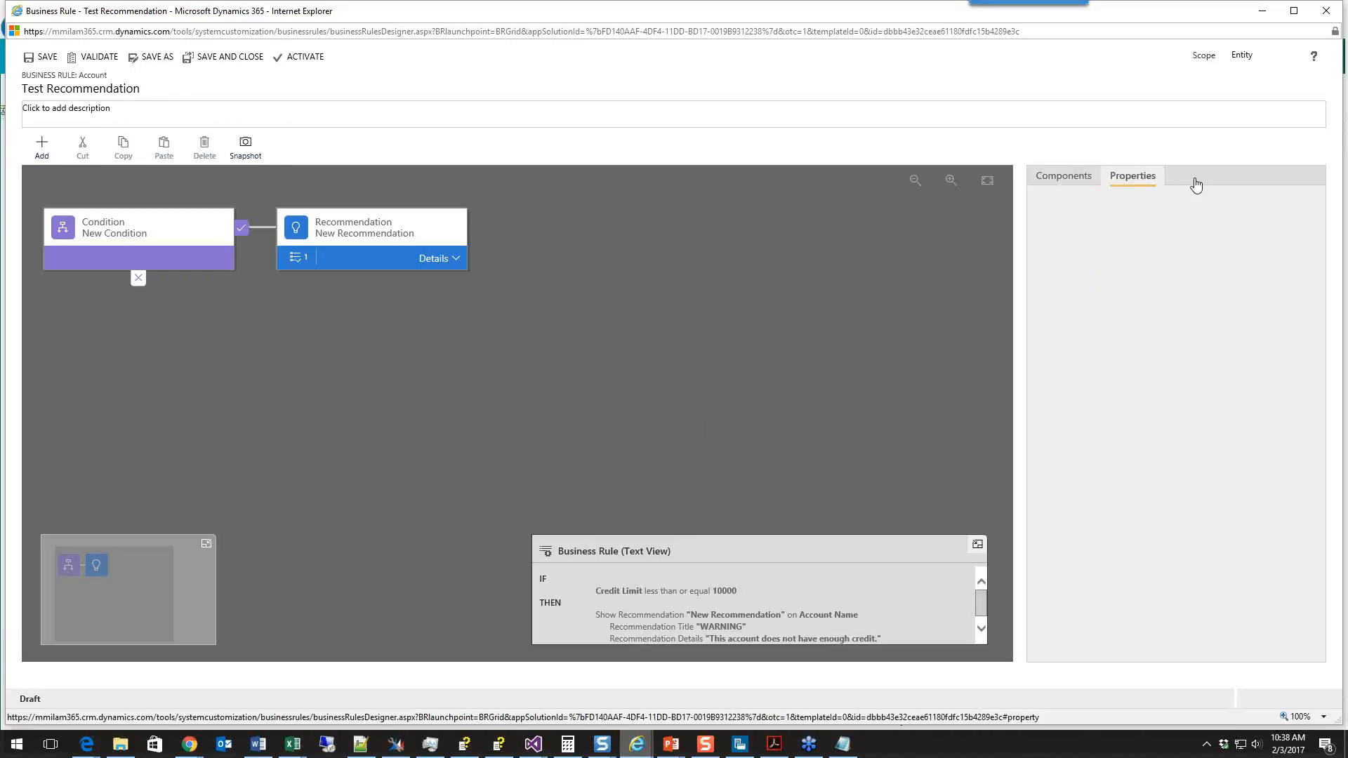
left_click(1077, 180)
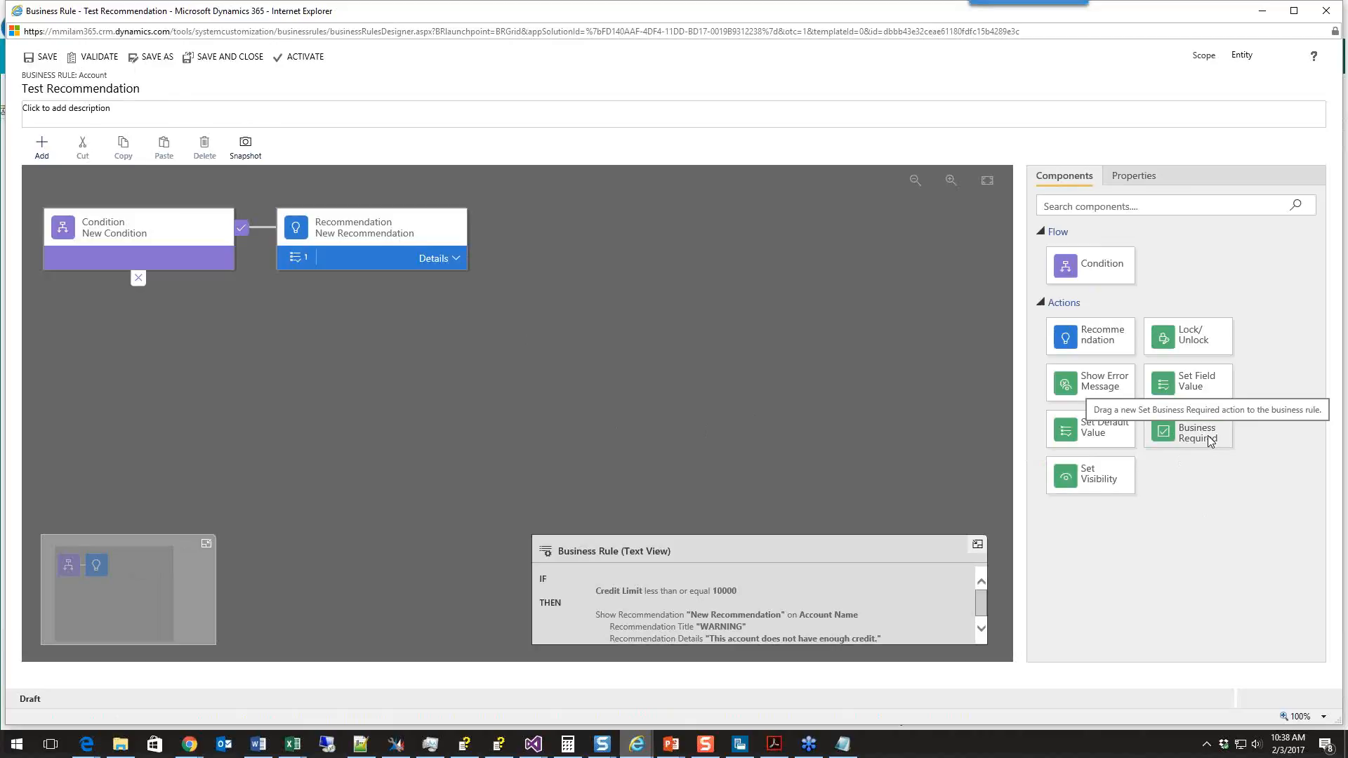
left_click_drag(1211, 441, 105, 305)
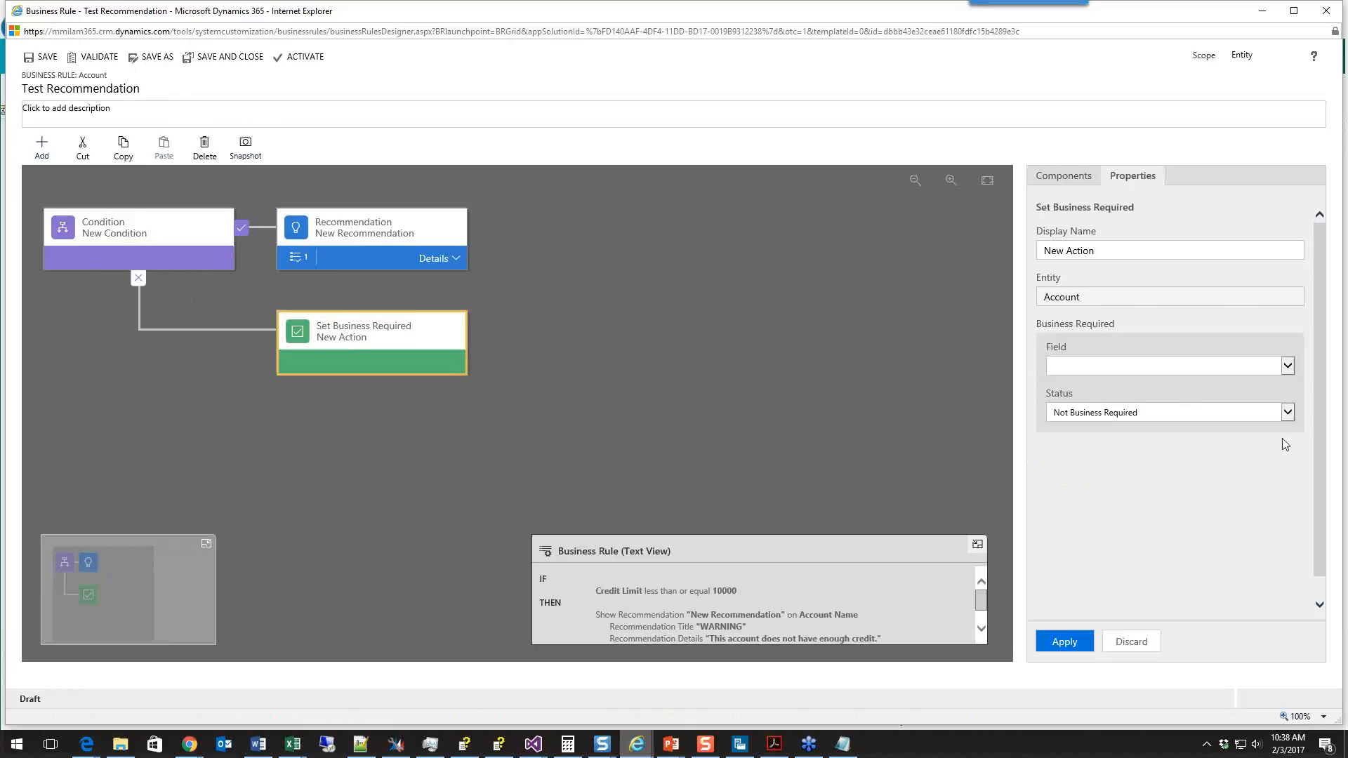
Configure the Set Business Required action with field Credit Limit and status Business Required, and apply it
left_click(1288, 366)
scroll(1292, 394, "down", 10)
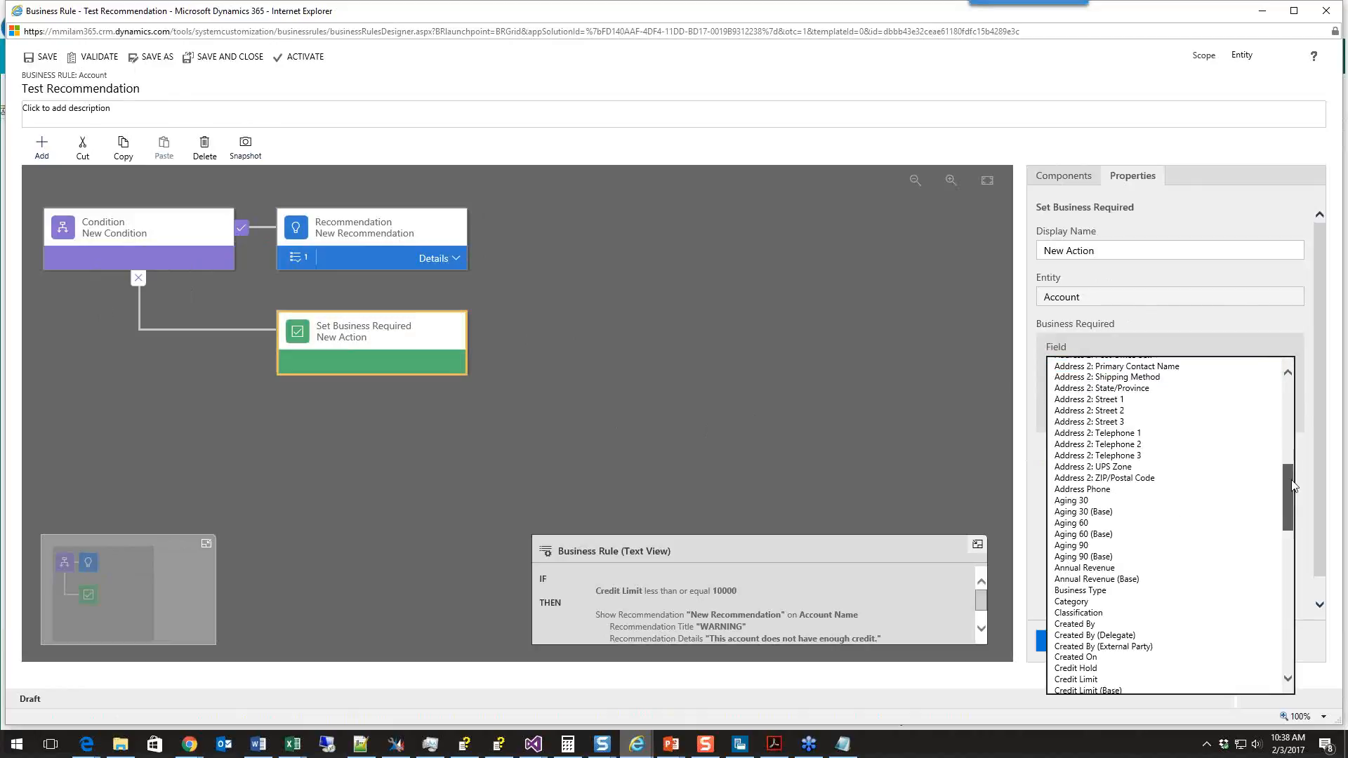
left_click(1074, 595)
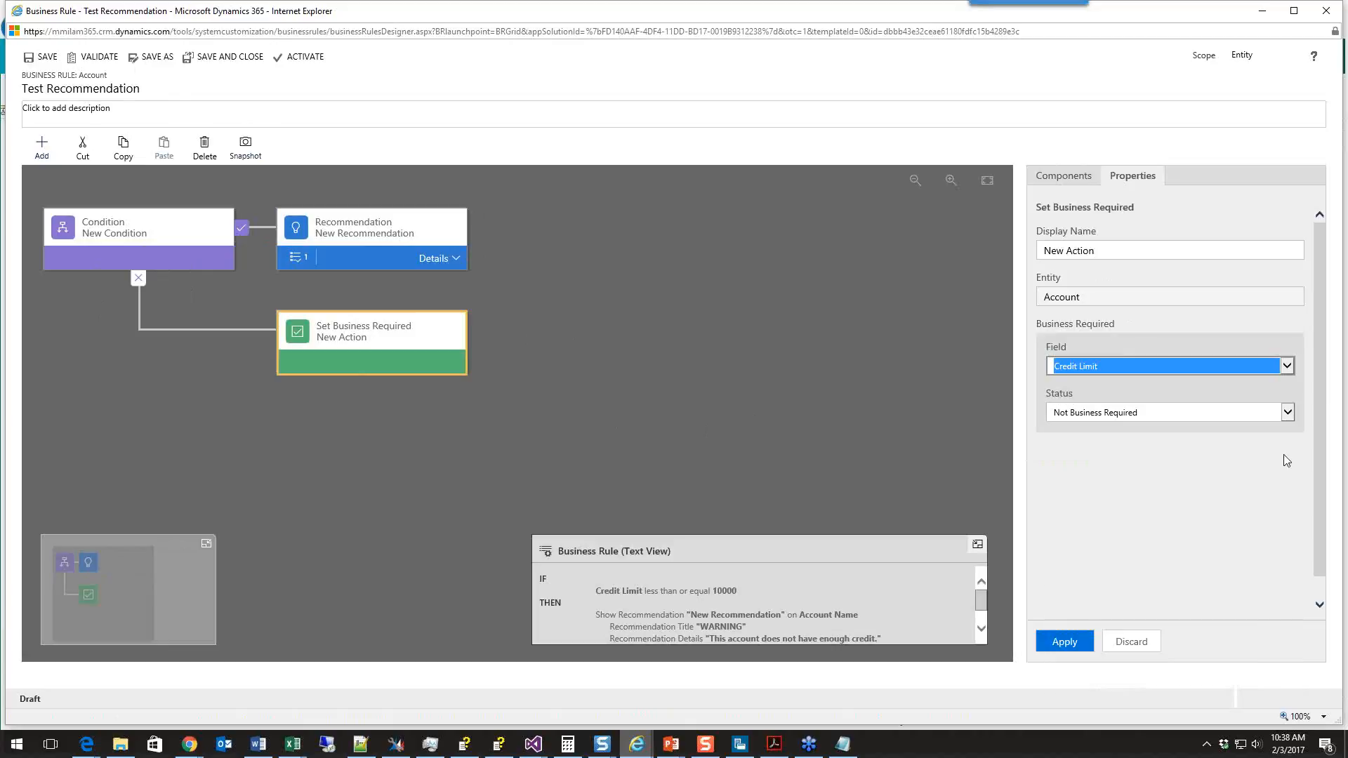
left_click(1288, 413)
left_click(1133, 403)
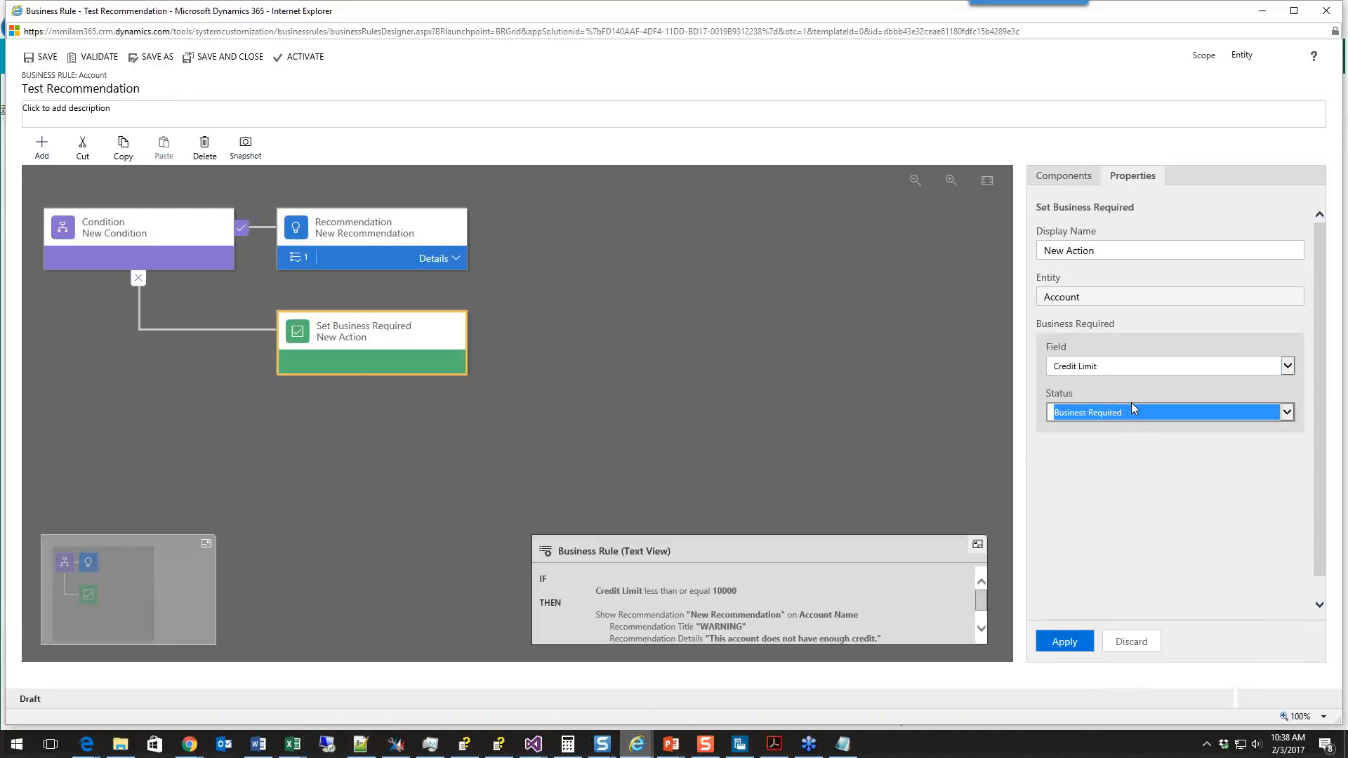
left_click(1072, 644)
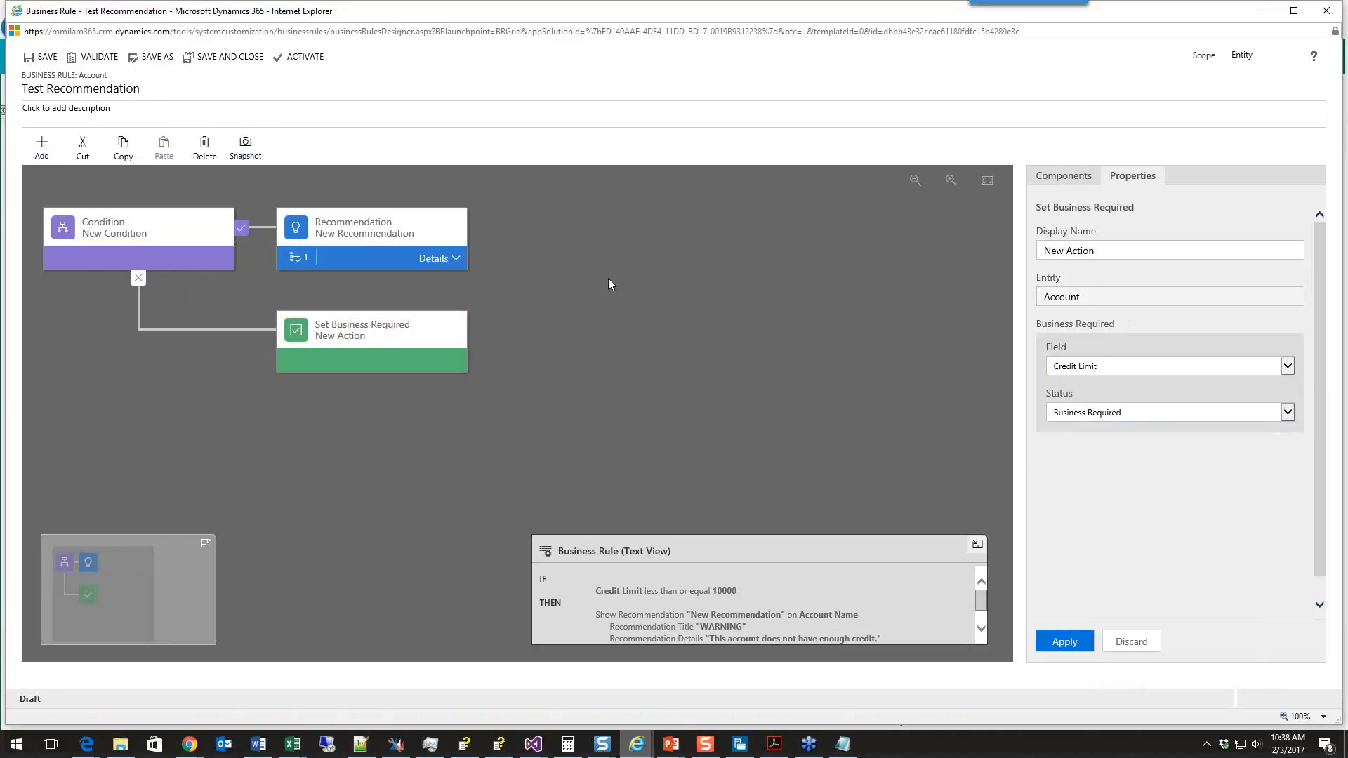
Review the New Condition component's rule settings and its condition expression
left_click(1093, 187)
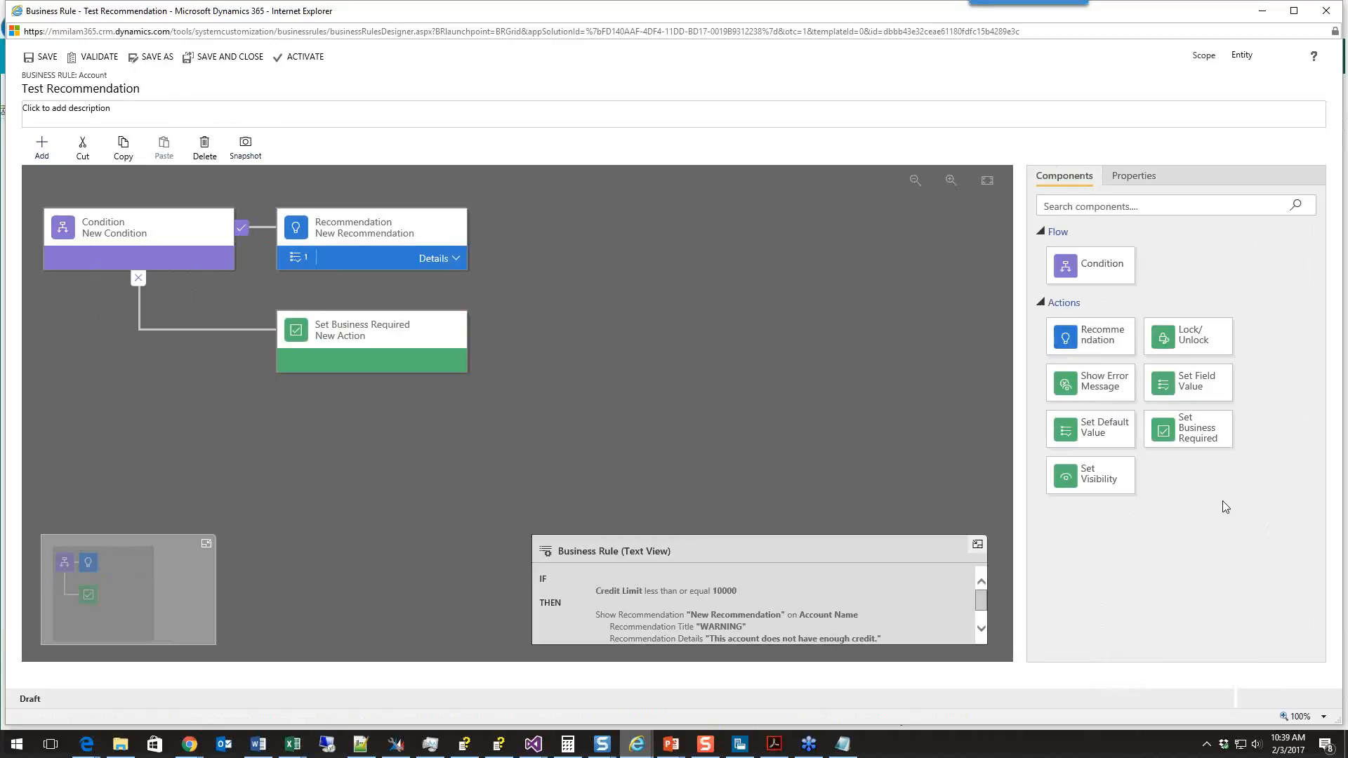
left_click(138, 229)
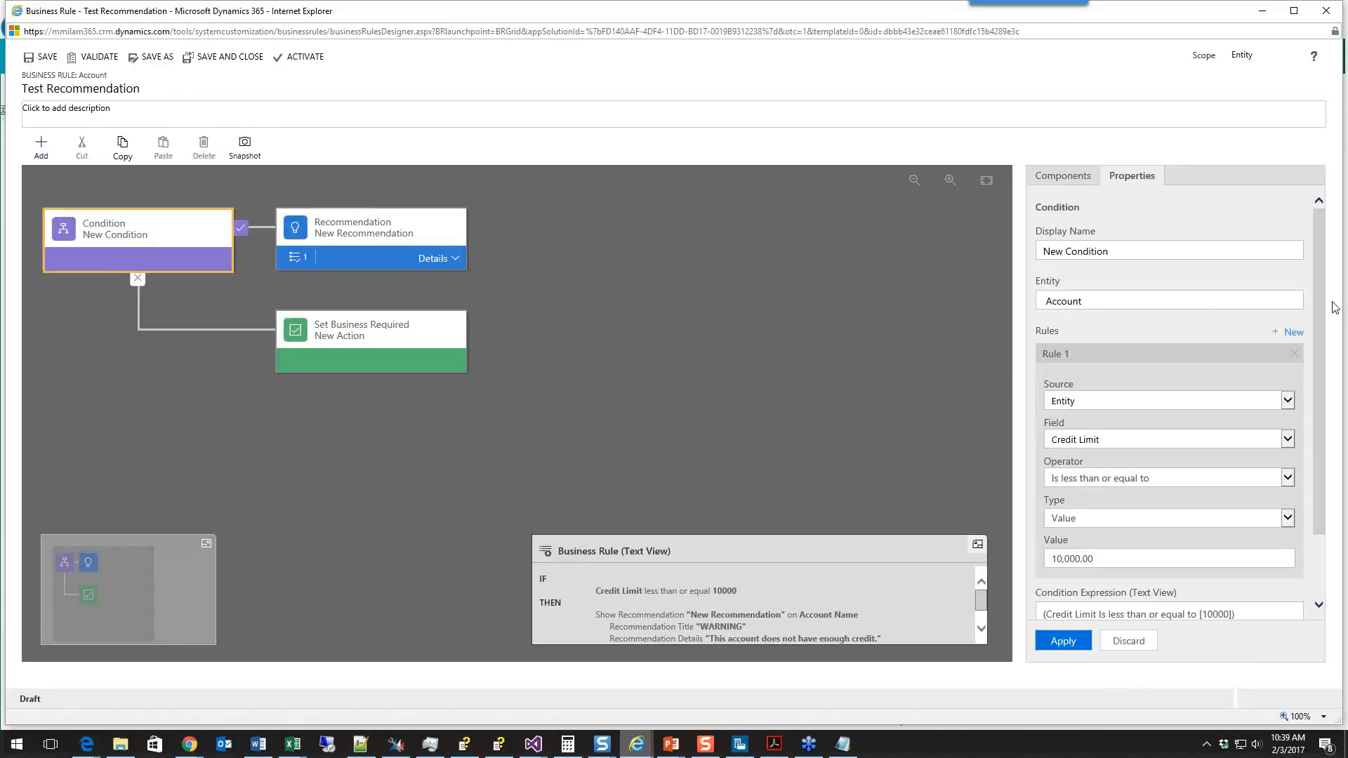
scroll(1318, 336, "down", 1)
left_click_drag(1319, 336, 1318, 414)
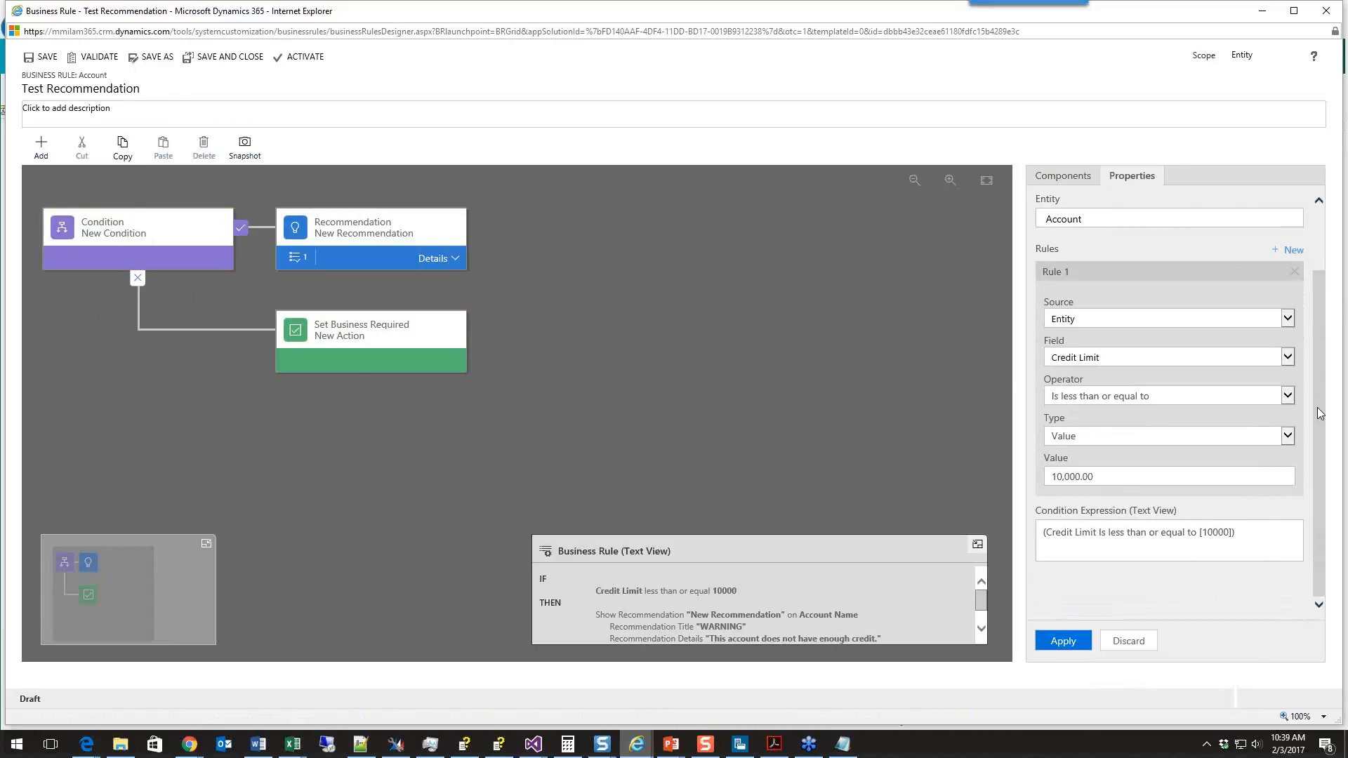
scroll(1320, 414, "up", 1)
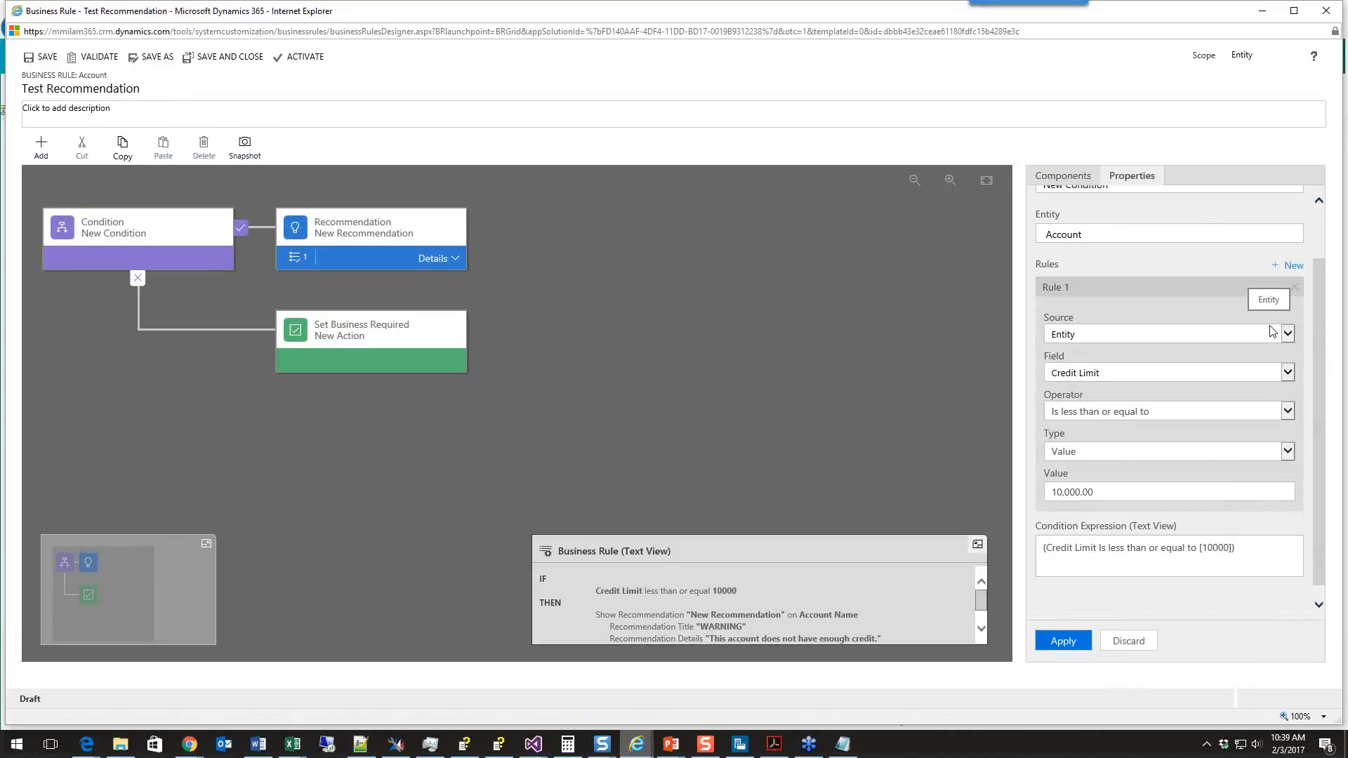
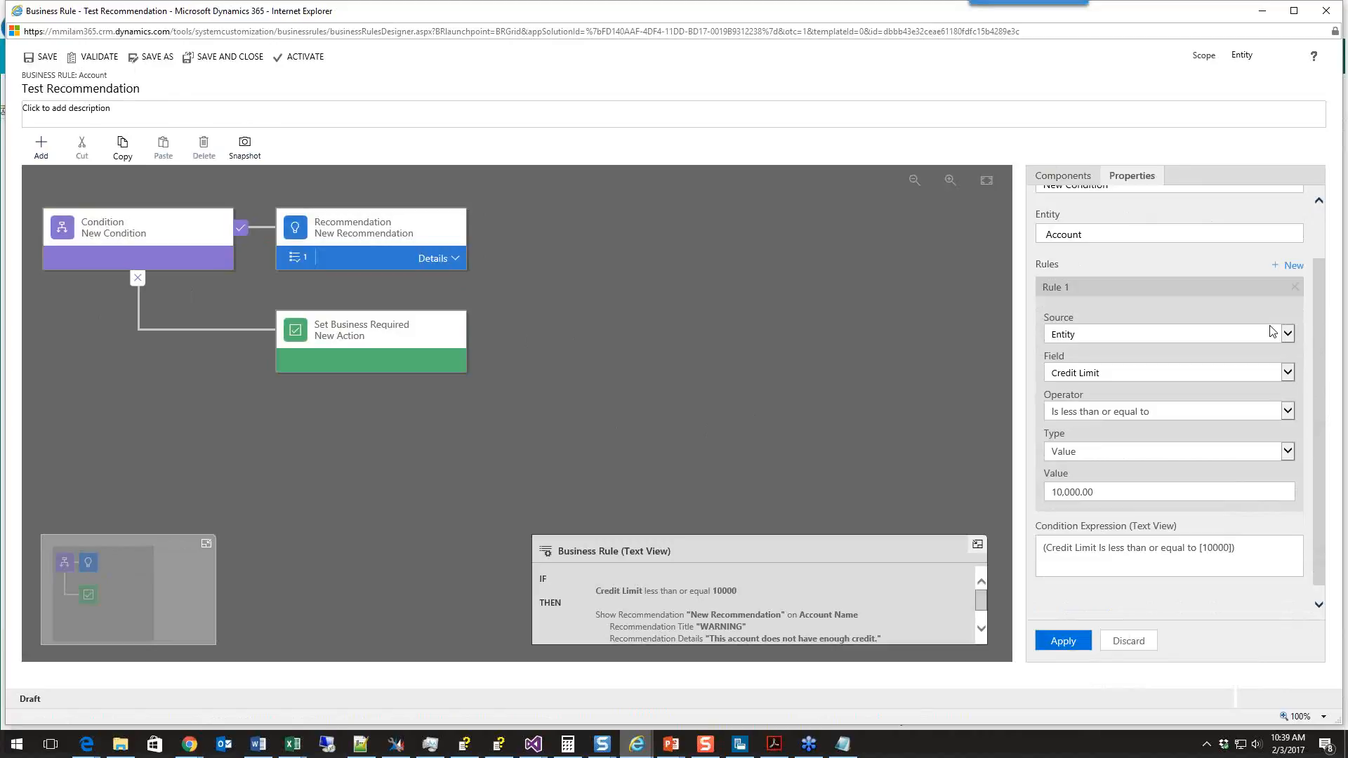
Check the scope options available for the business rule, then look over the New Condition component's properties again
left_click(1249, 55)
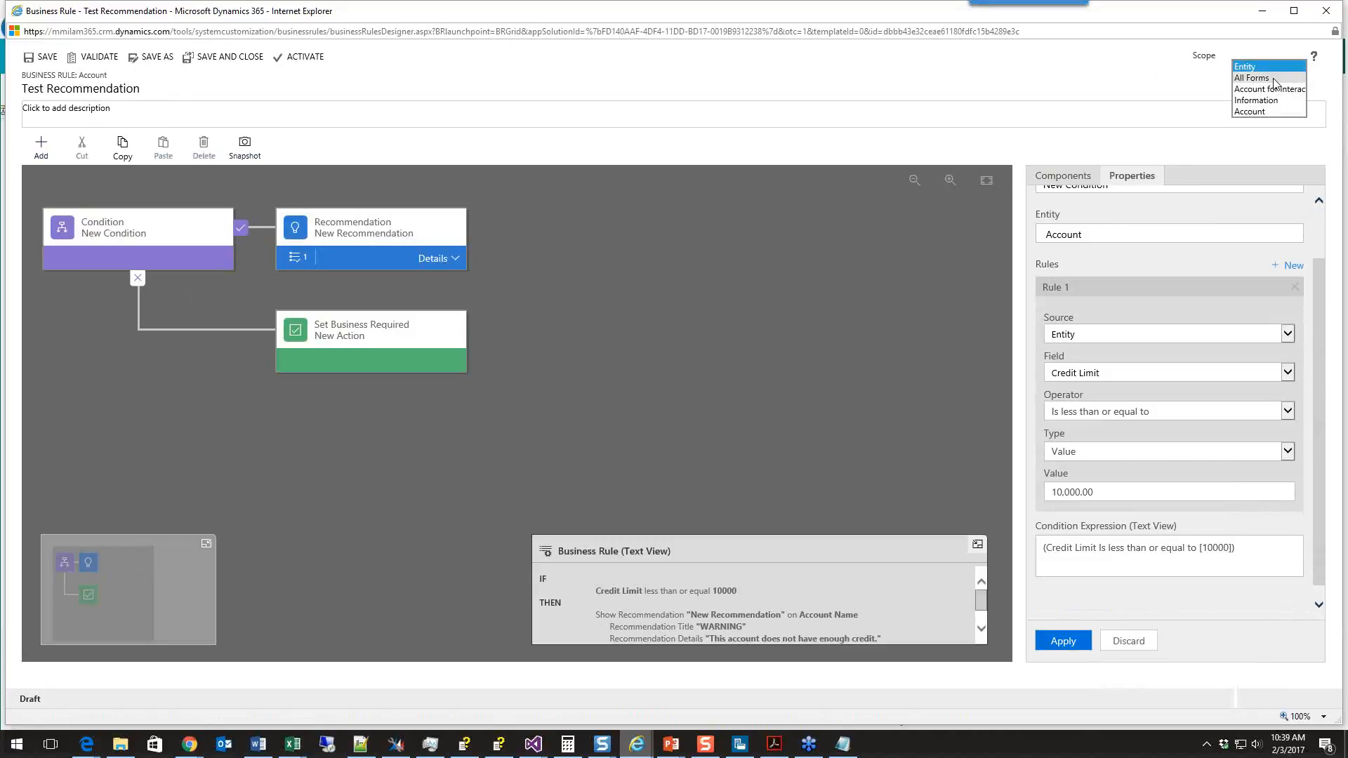
left_click(1158, 89)
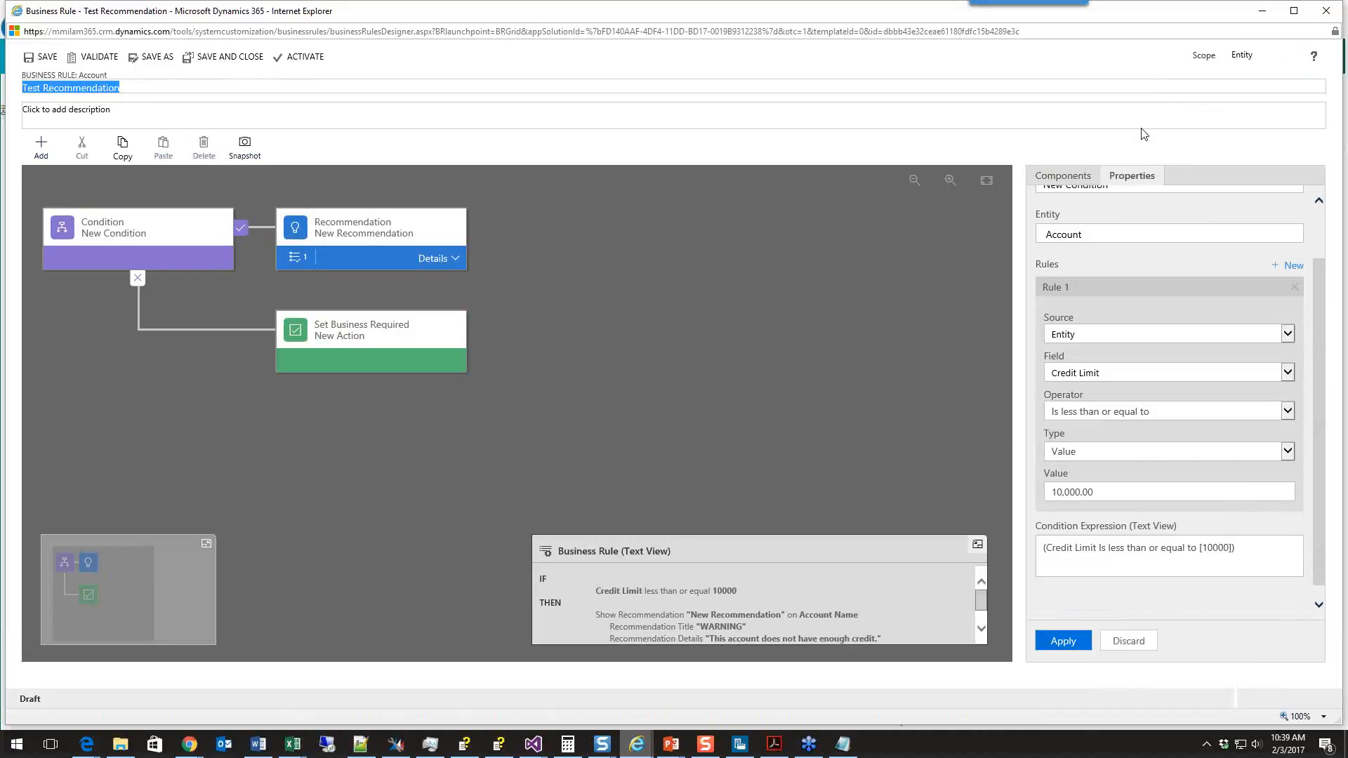
left_click(1152, 253)
scroll(1153, 254, "up", 1)
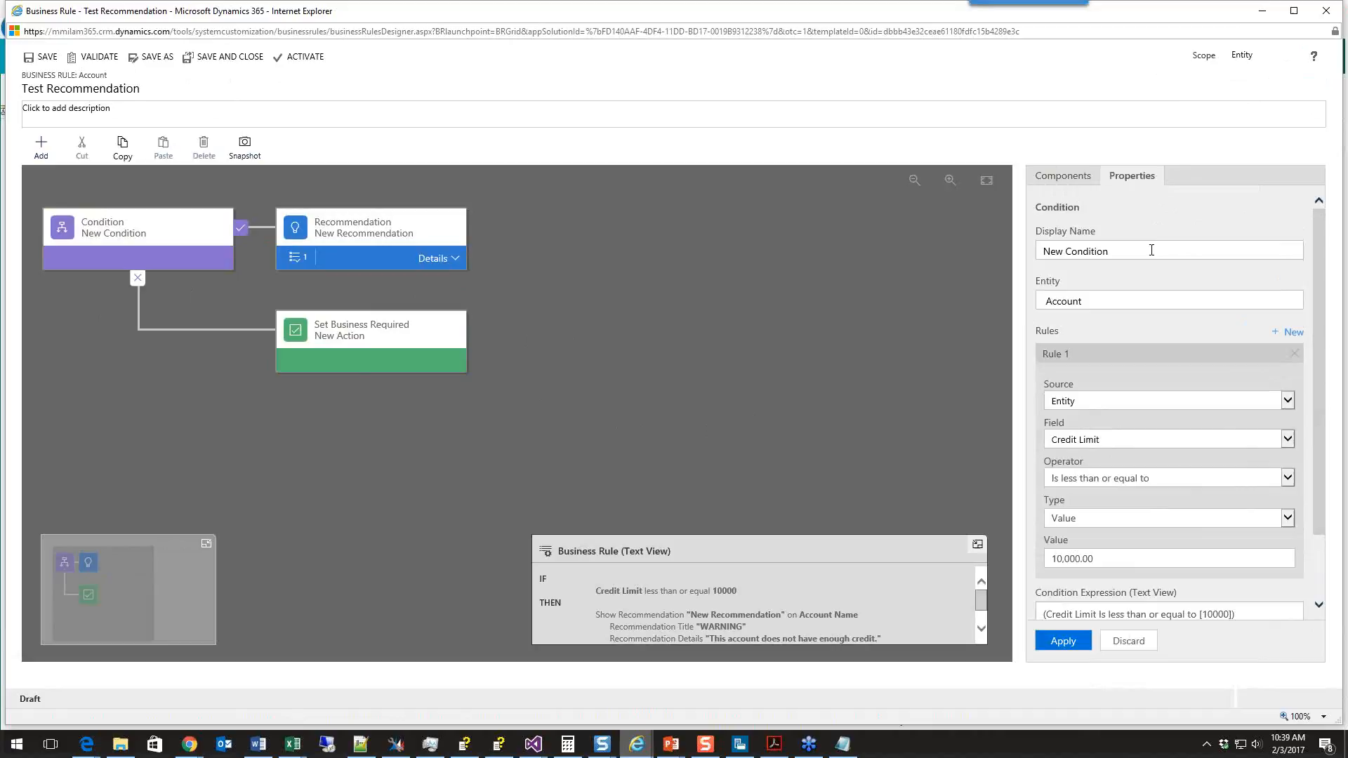
scroll(1152, 253, "down", 2)
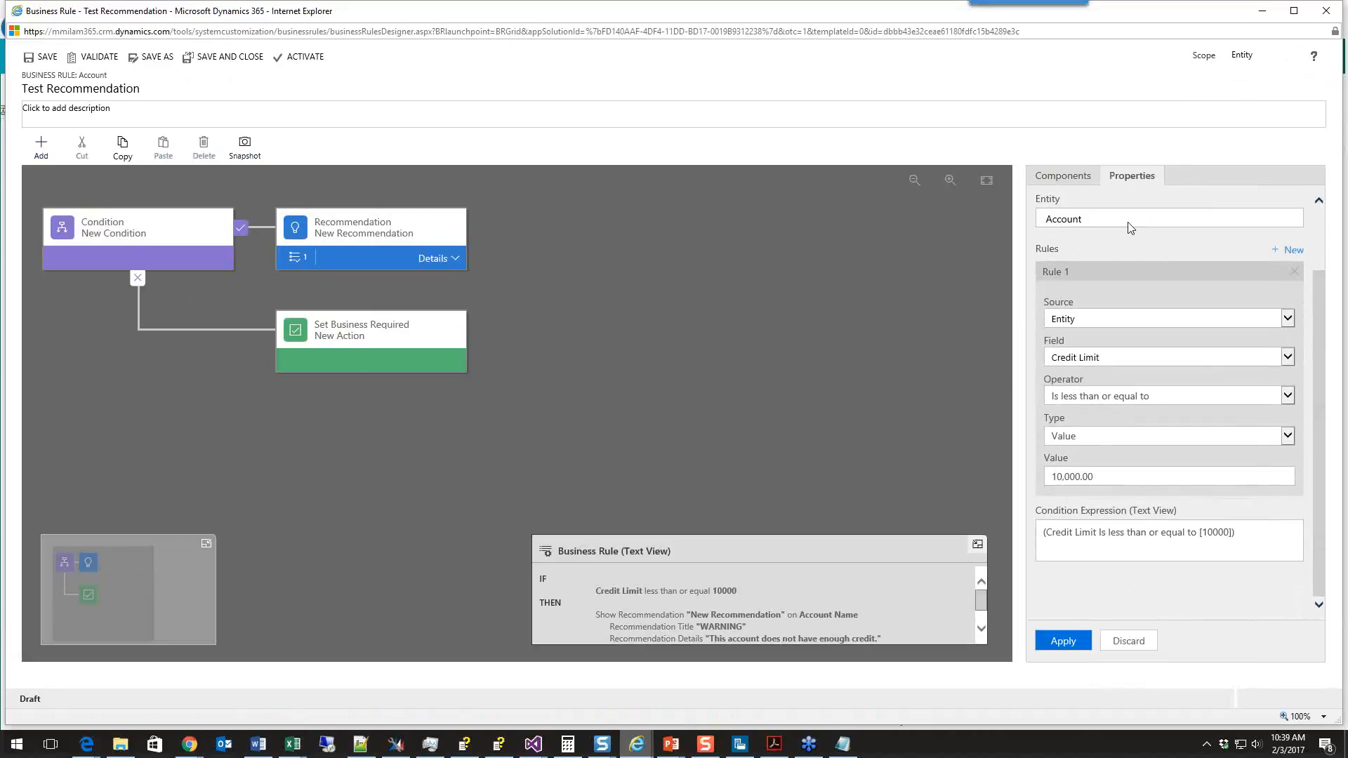
Add a Show Error Message action after New Recommendation on the condition's true branch and begin editing its message
left_click(1052, 178)
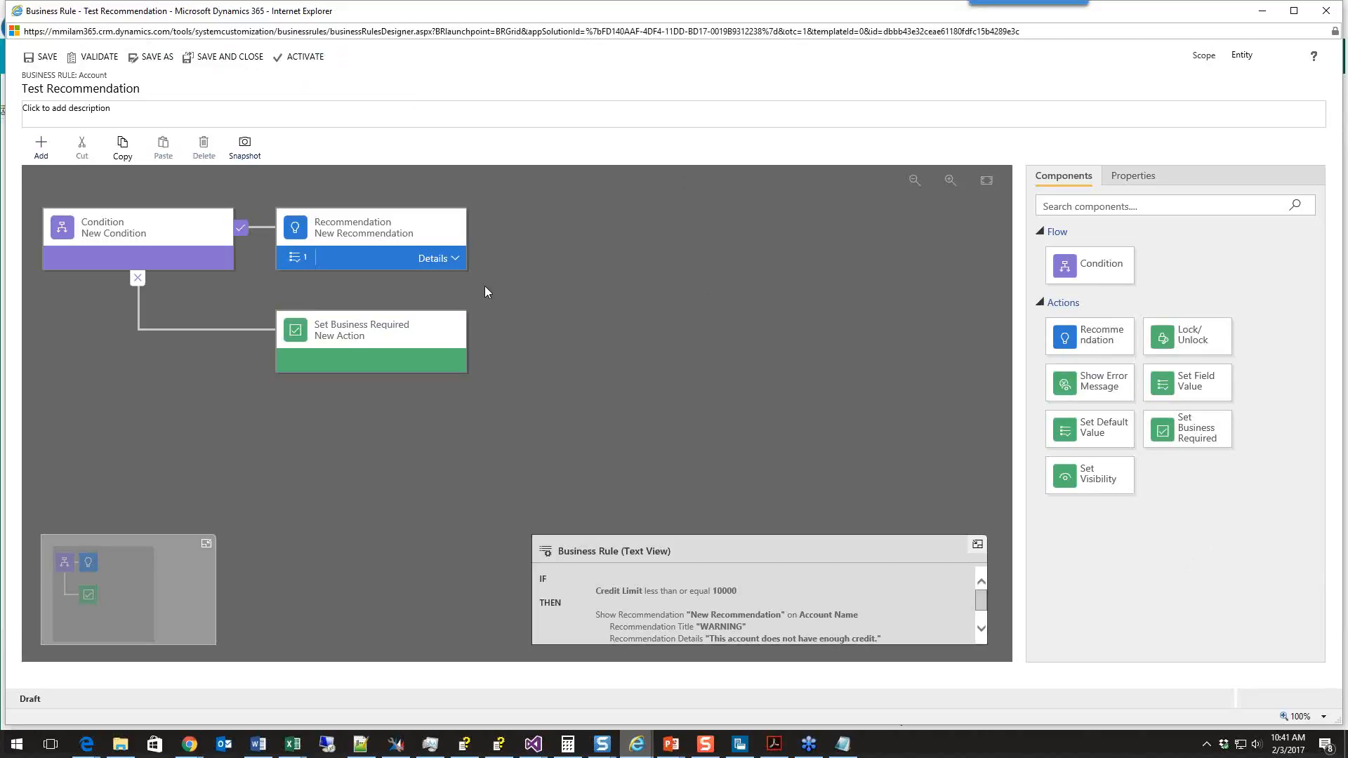
left_click_drag(1099, 385, 486, 250)
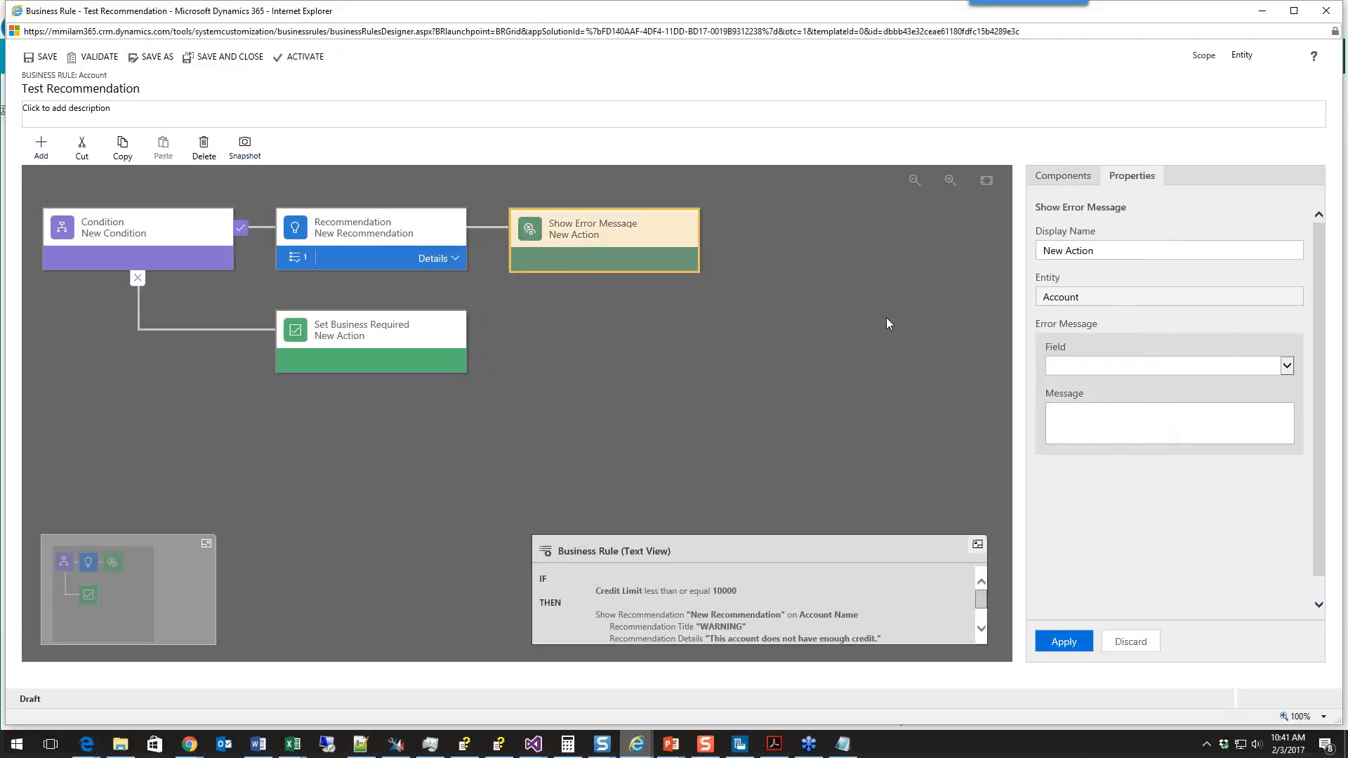
left_click(1219, 425)
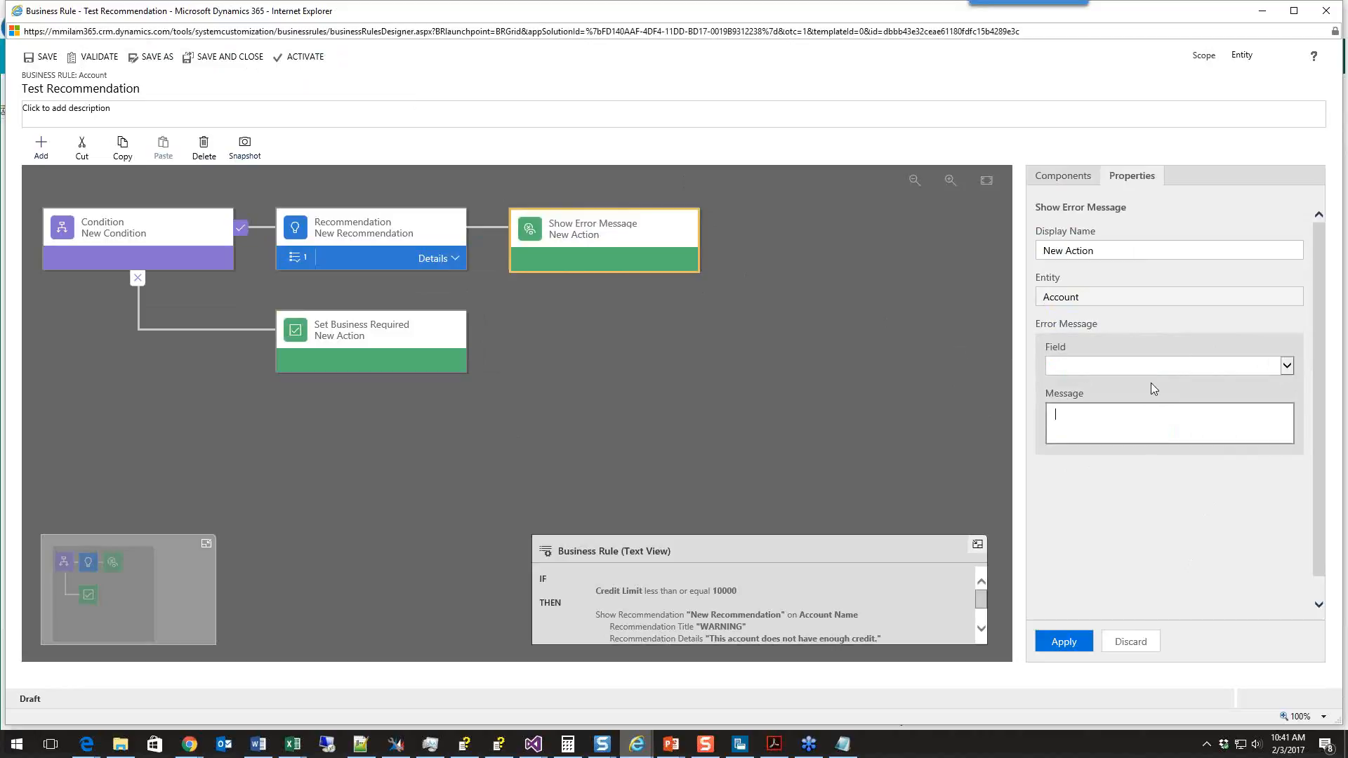
Switch to the Dynamics 365 SDK help, close the Find dialog and examine the addNotification method's remarks, arguments and sample code
left_click(502, 746)
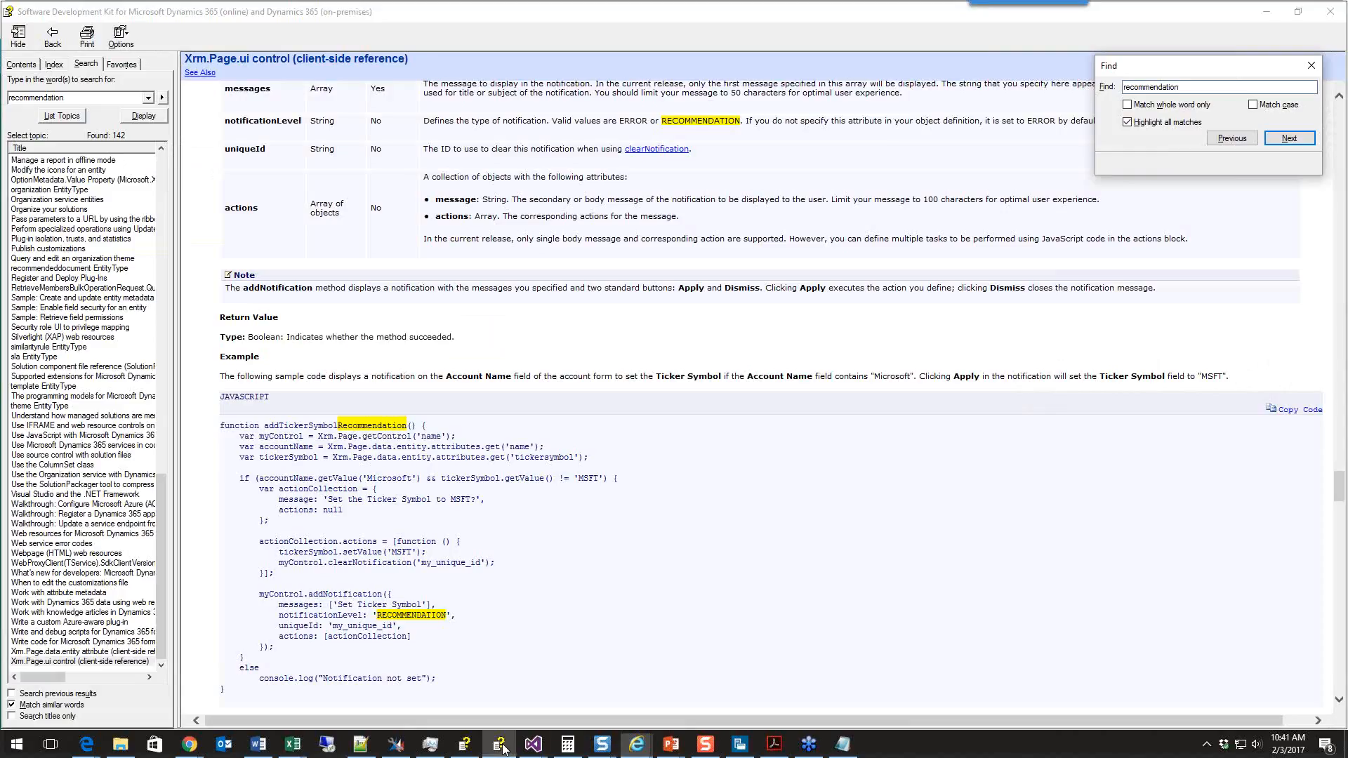
left_click(80, 104)
scroll(441, 207, "up", 4)
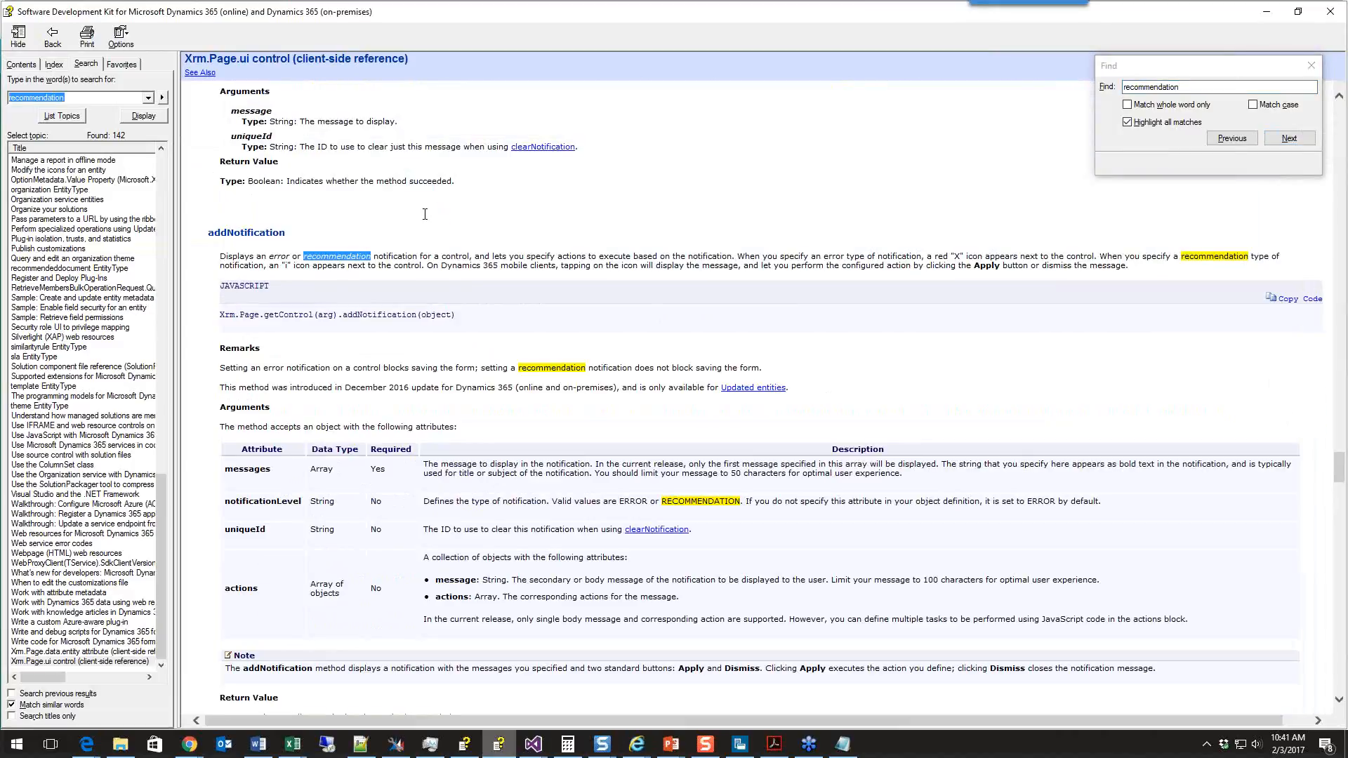
scroll(693, 323, "down", 3)
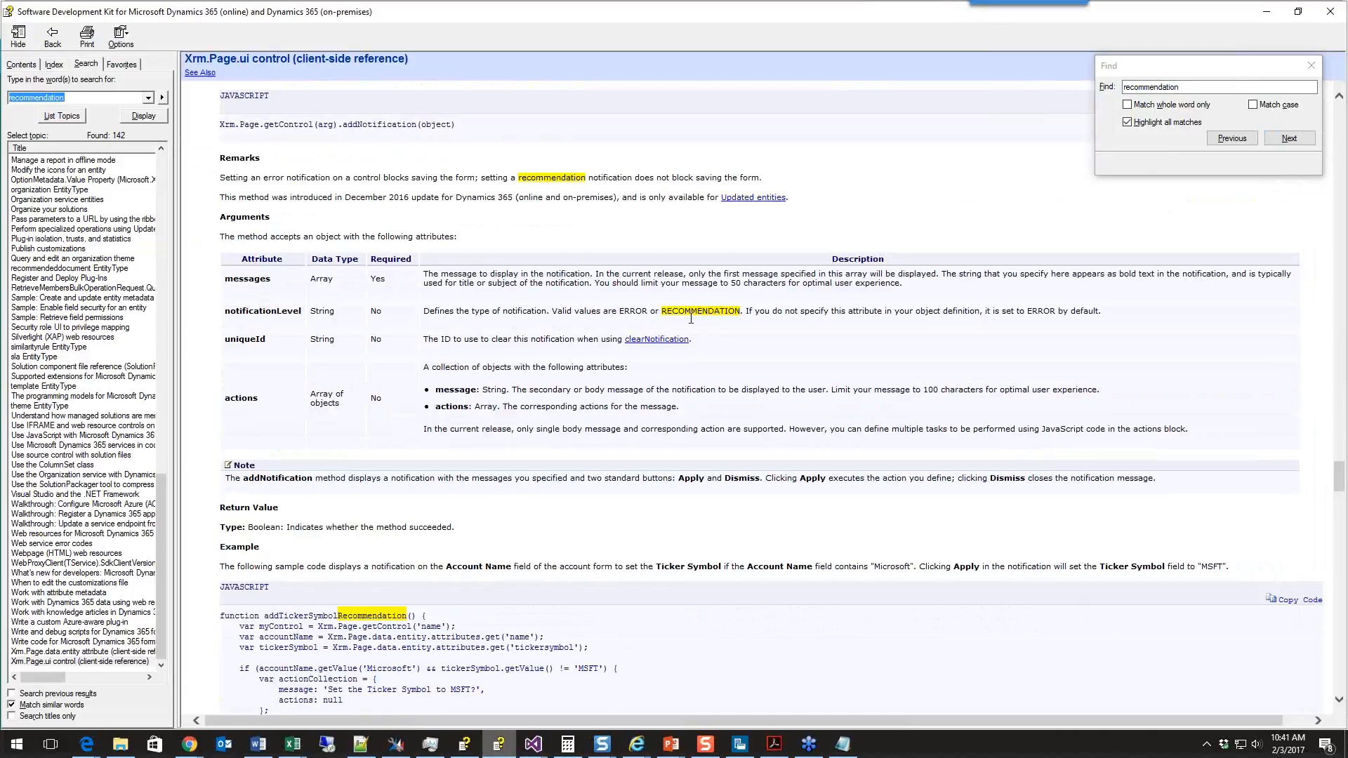
left_click(1311, 66)
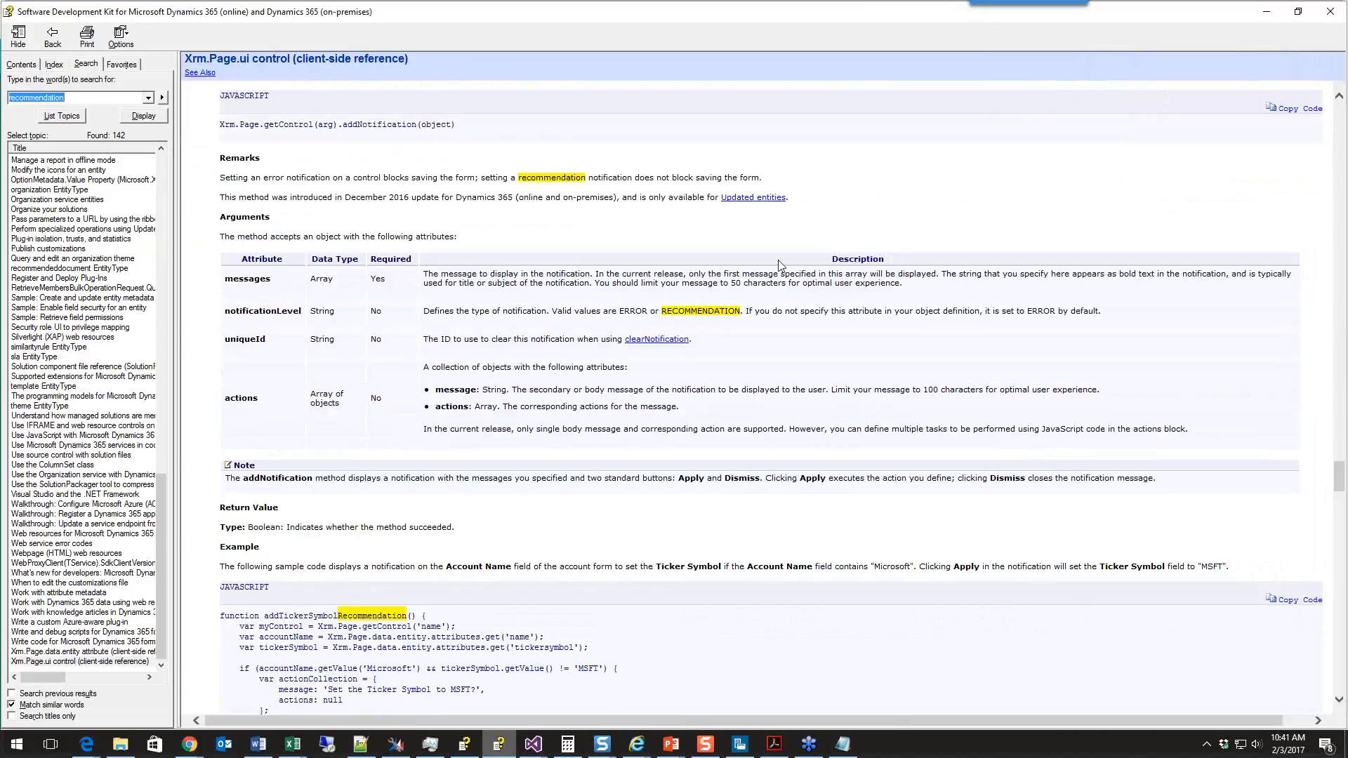
scroll(780, 264, "up", 2)
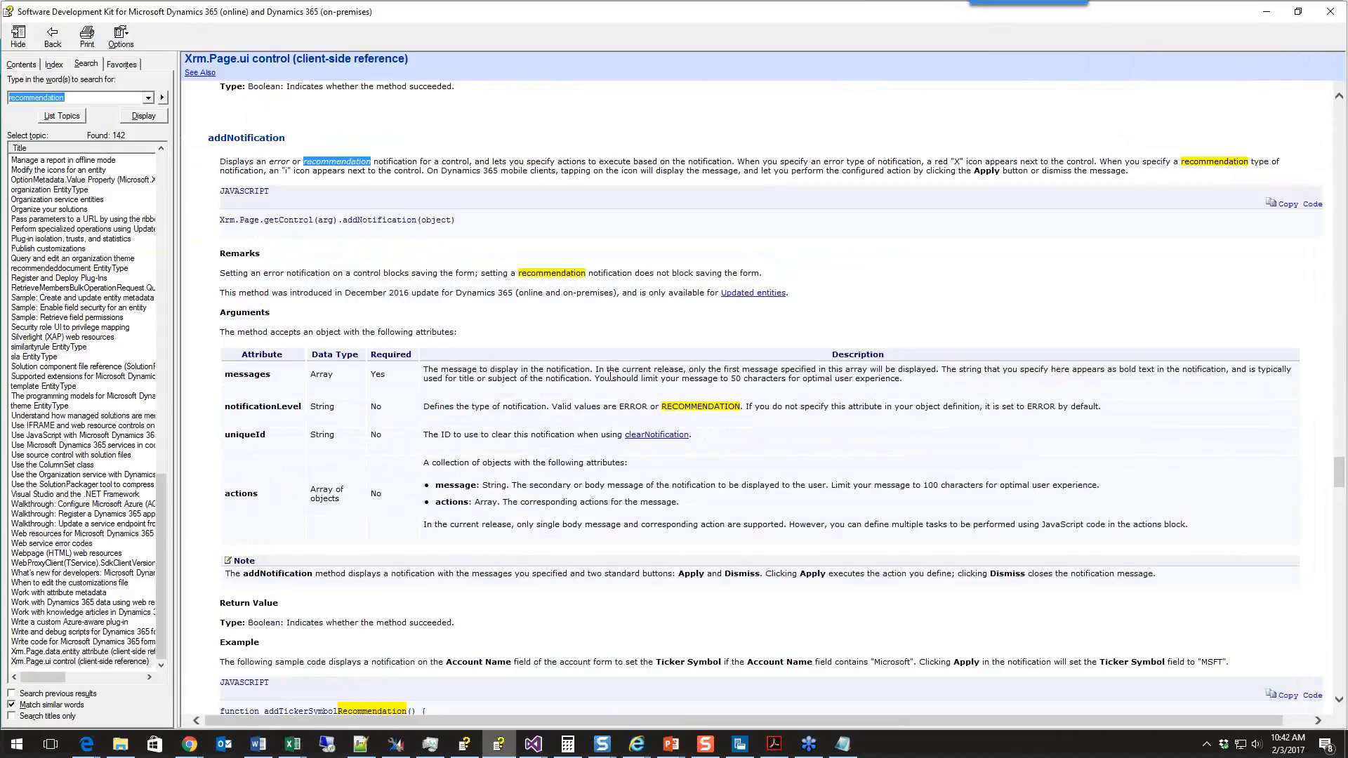
scroll(658, 439, "down", 7)
scroll(659, 439, "down", 2)
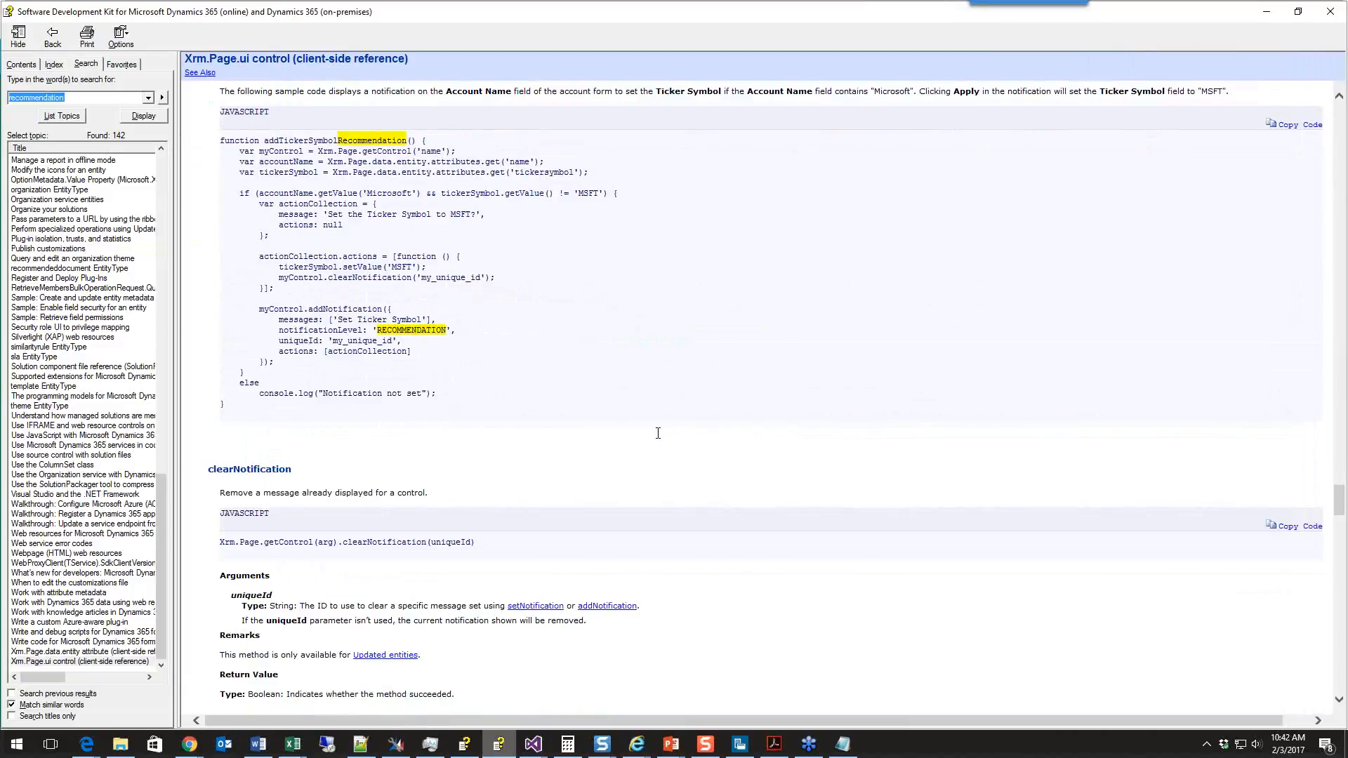
Examine the clearNotification, setNotification and addNotification reference sections, then return to the Test Recommendation business rule
scroll(658, 433, "down", 8)
scroll(658, 434, "down", 8)
scroll(659, 436, "up", 16)
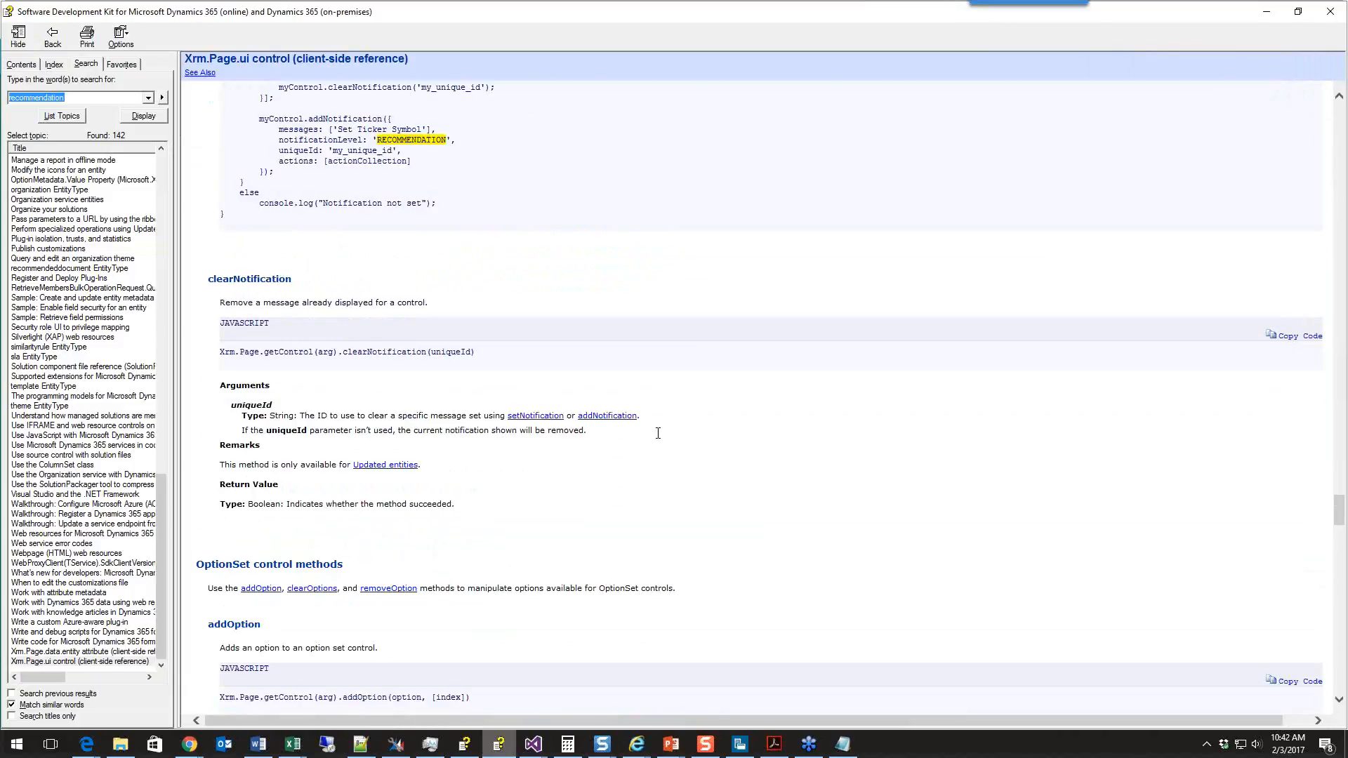
scroll(659, 439, "up", 12)
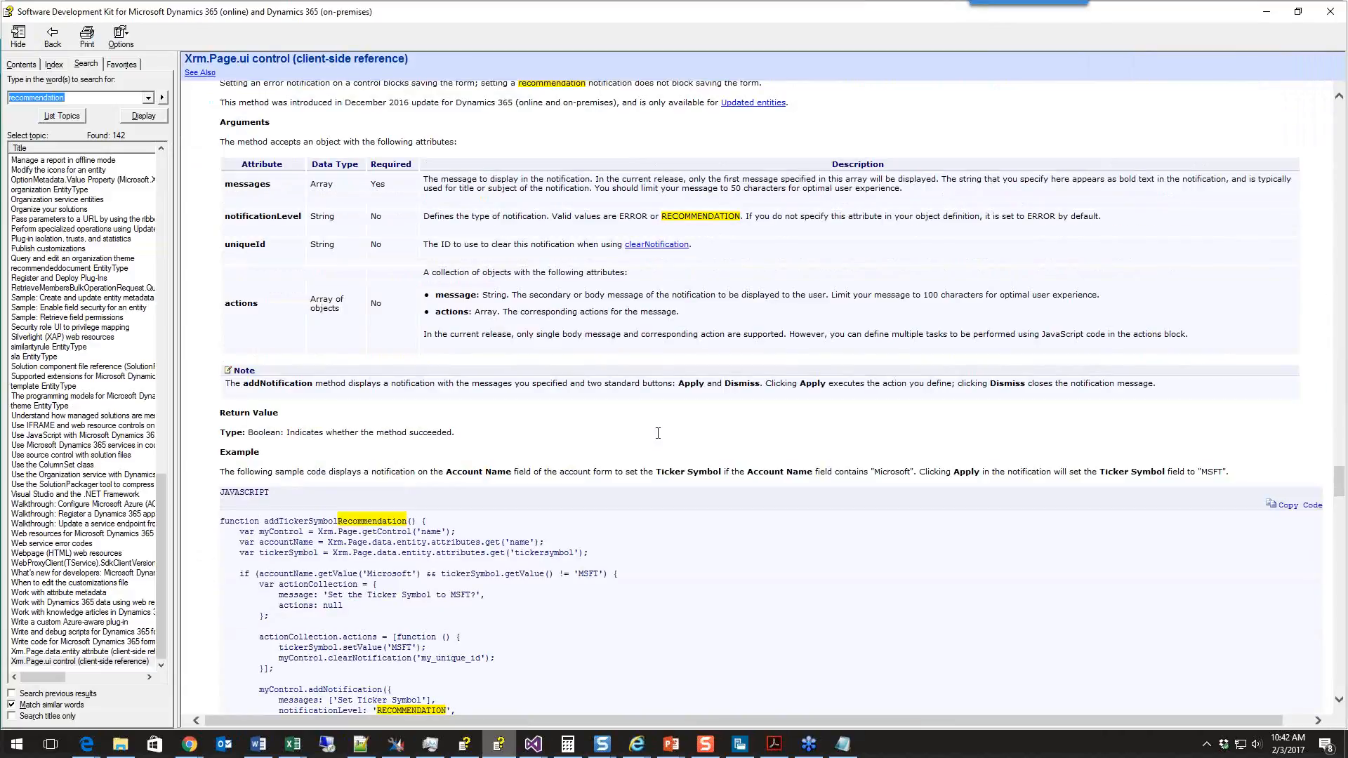
scroll(658, 434, "up", 6)
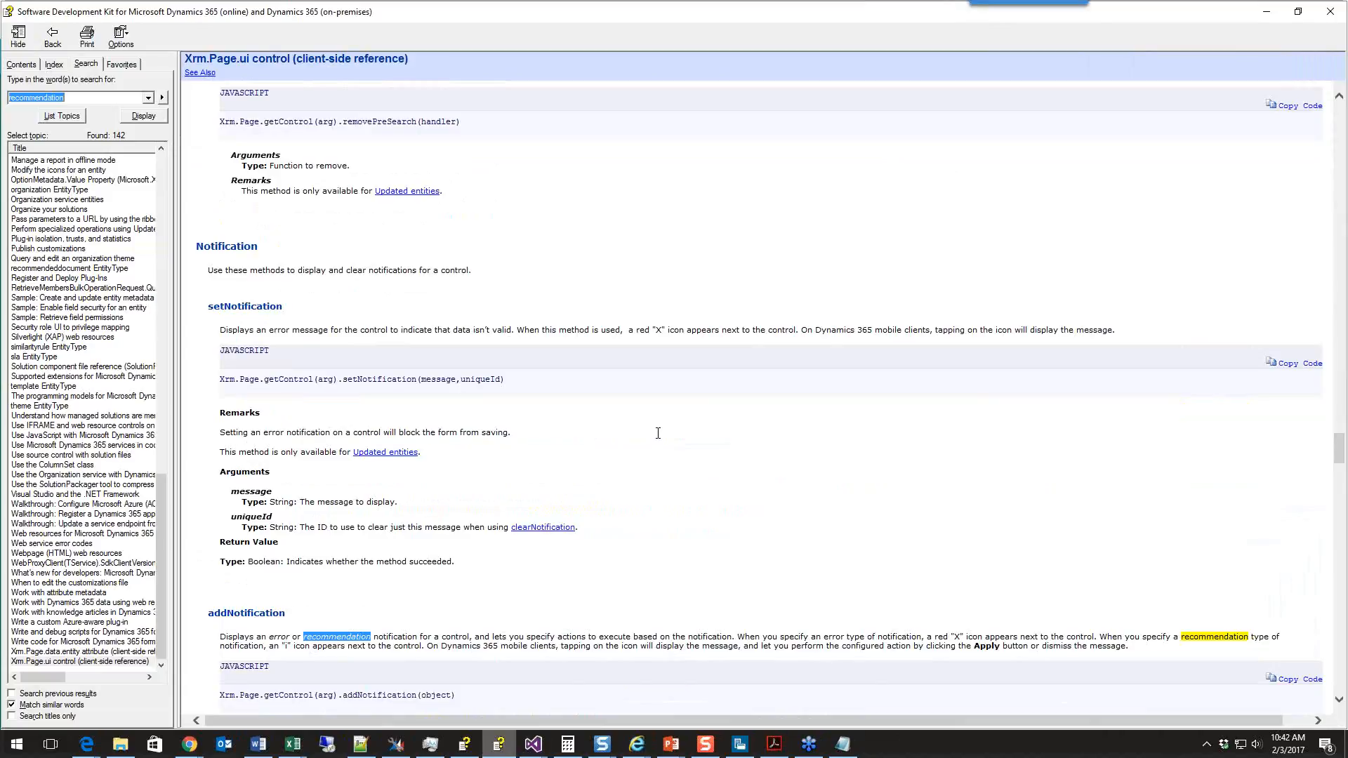
scroll(658, 433, "up", 6)
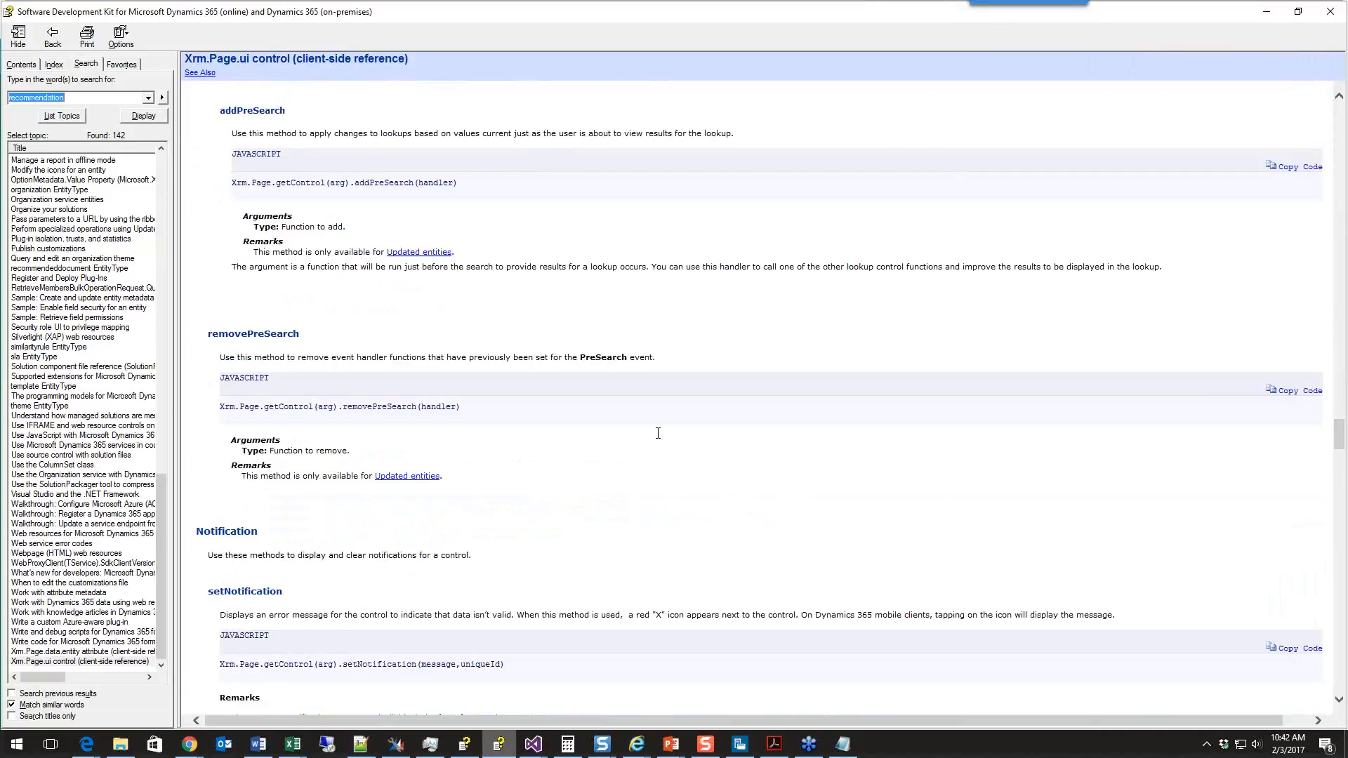
scroll(658, 433, "down", 15)
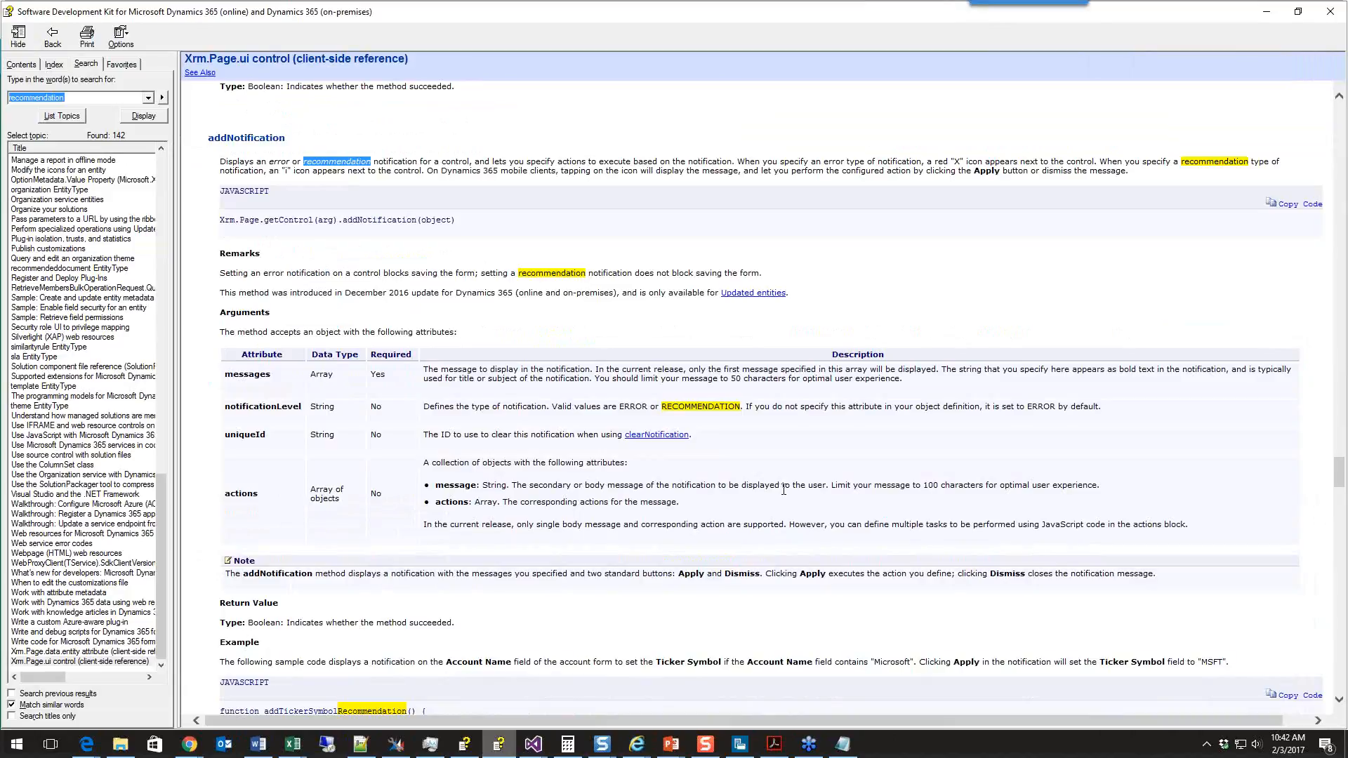
scroll(783, 489, "down", 5)
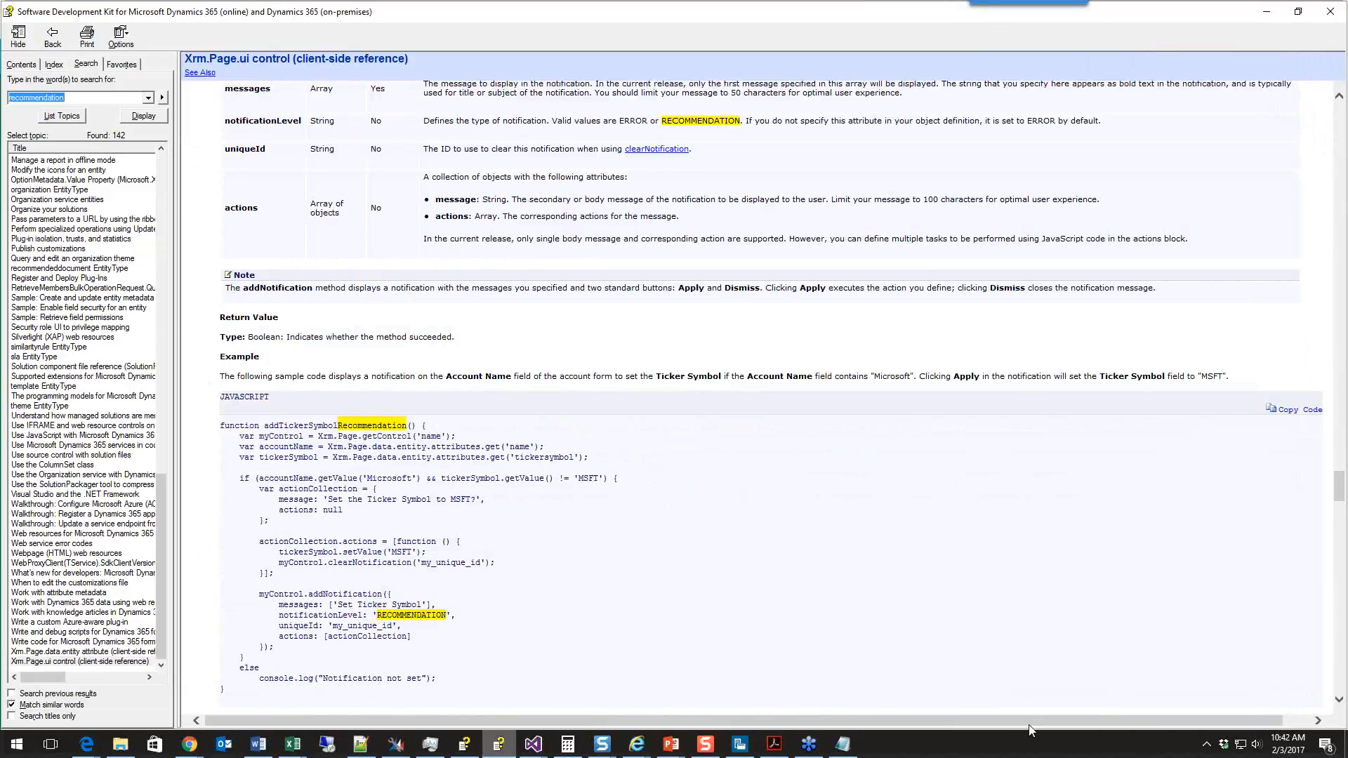
mouse_move(637, 750)
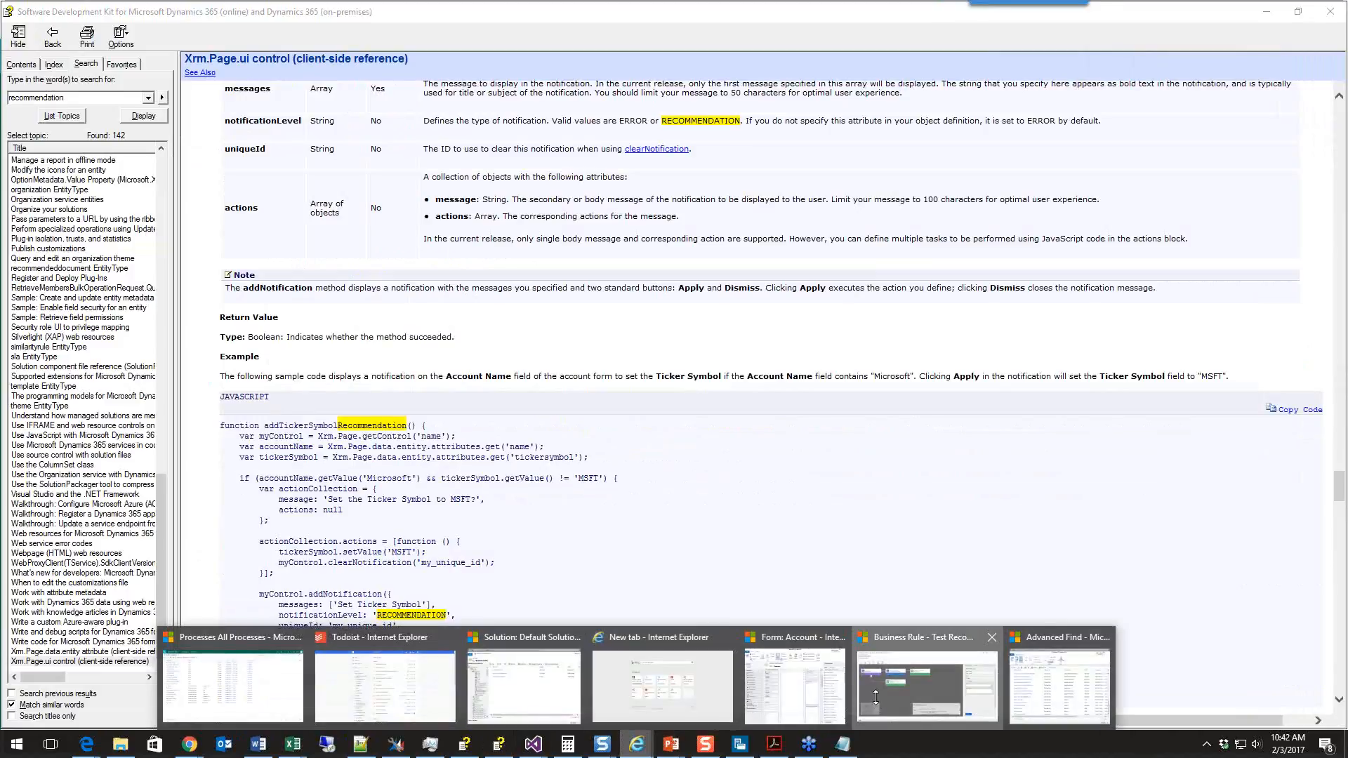
left_click(926, 691)
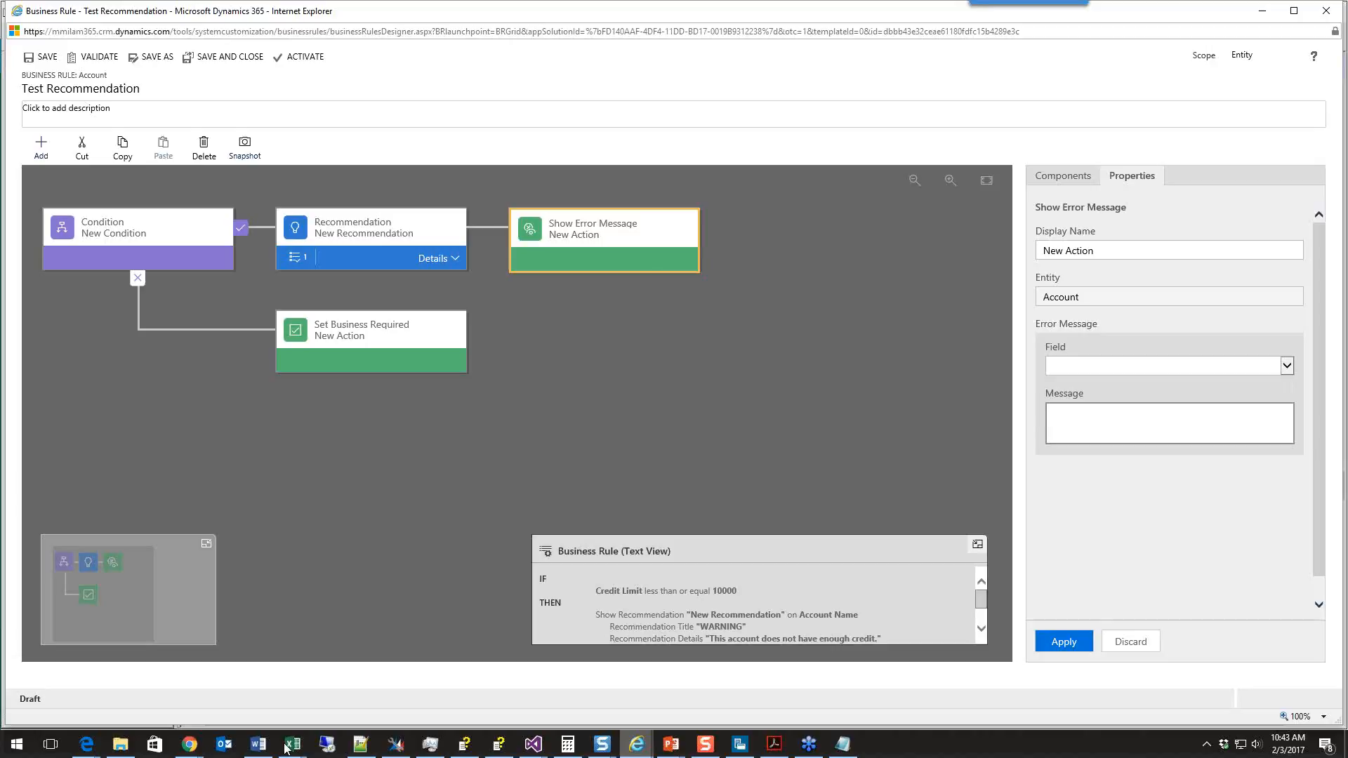
Switch to the main Dynamics 365 window and open the A. Datum Corporation (sample) account from the Sales accounts list
mouse_move(636, 746)
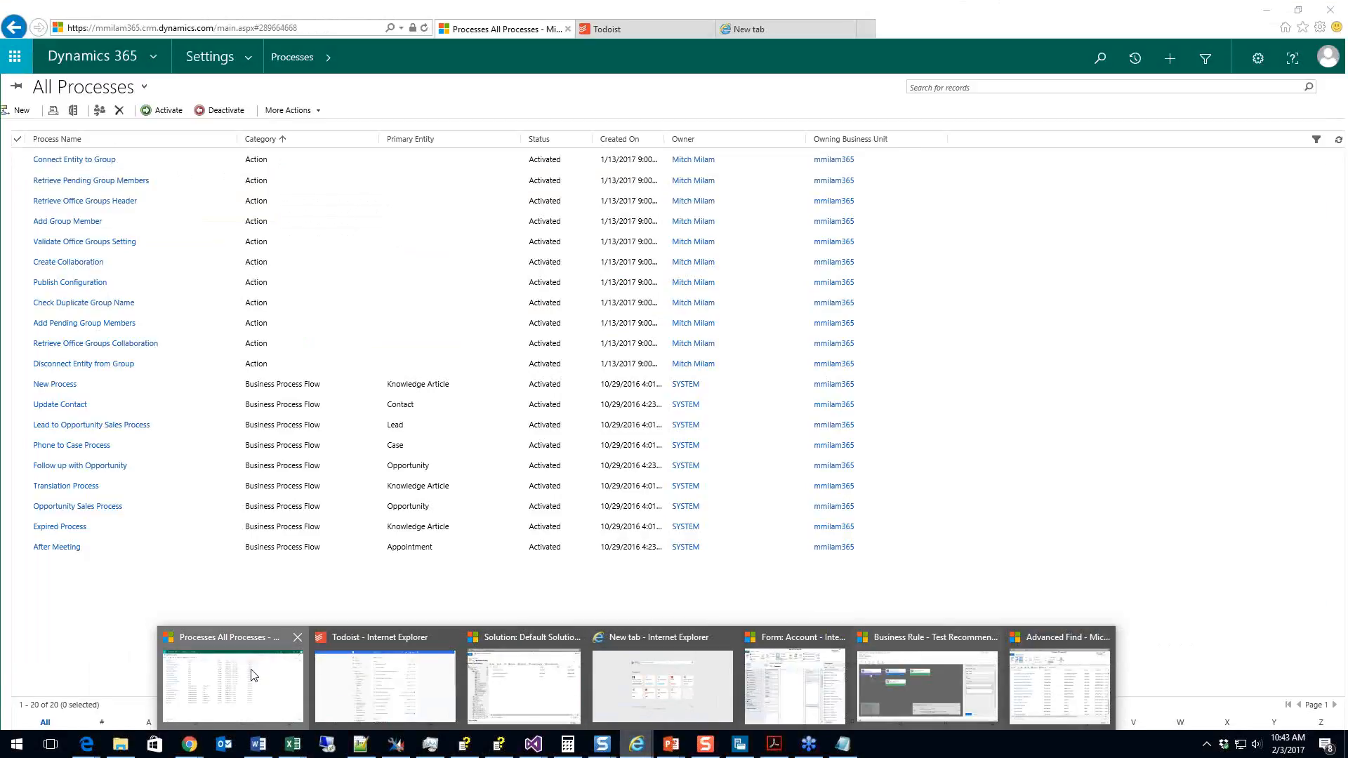
left_click(254, 676)
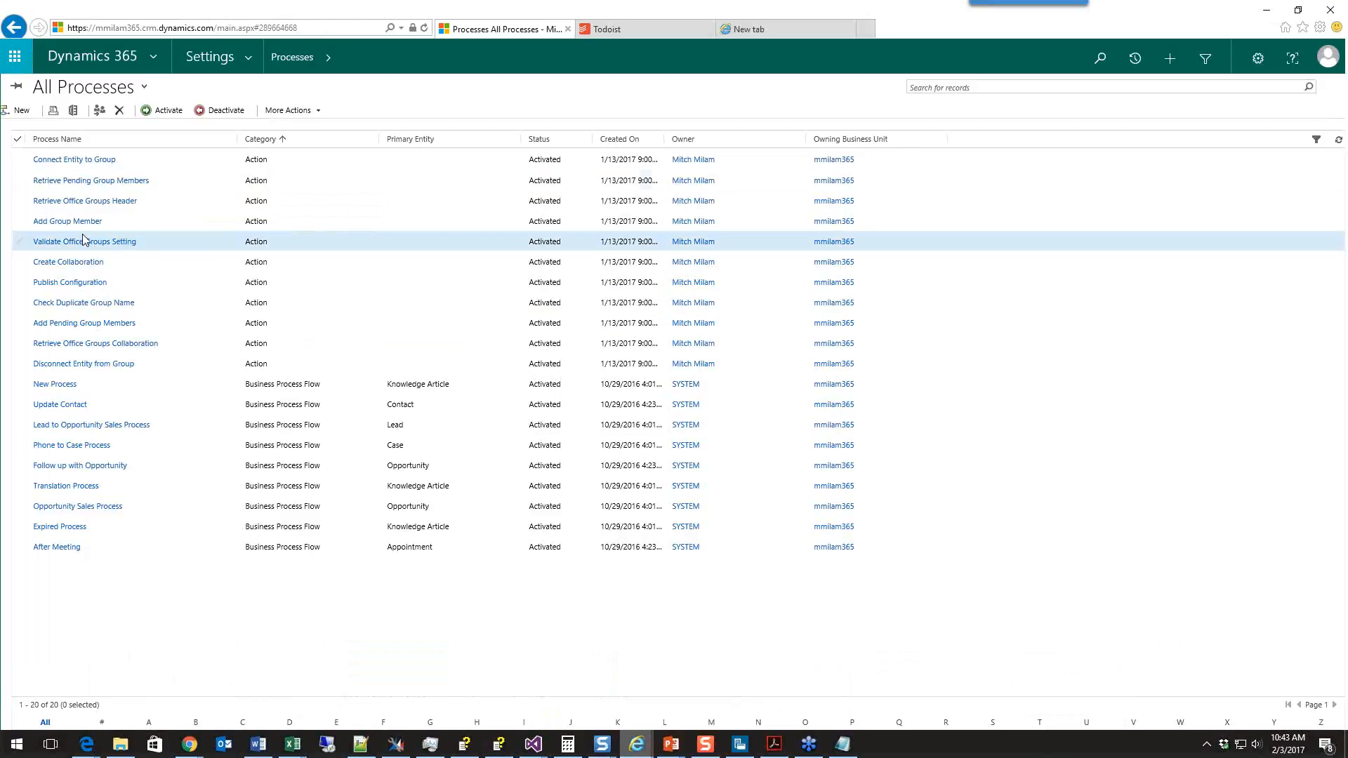
left_click(246, 65)
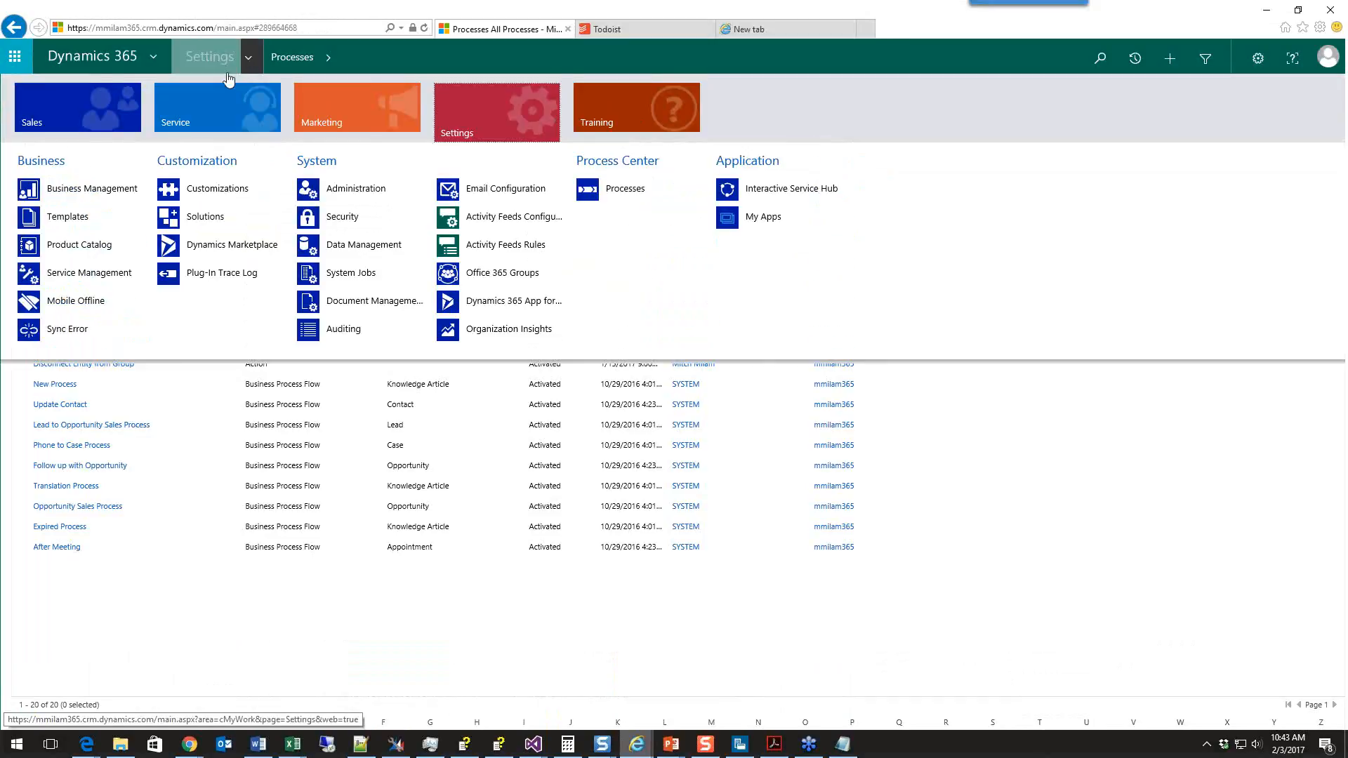
left_click(72, 105)
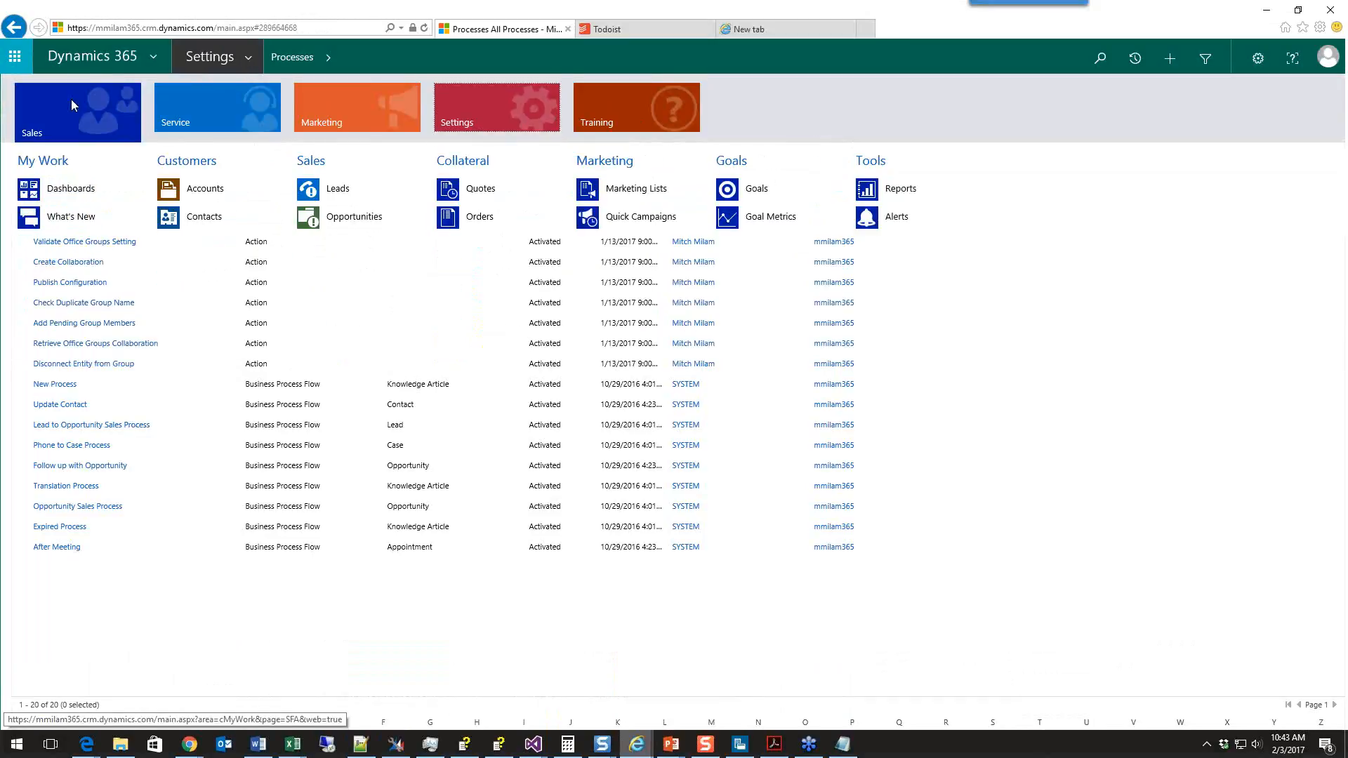
left_click(223, 189)
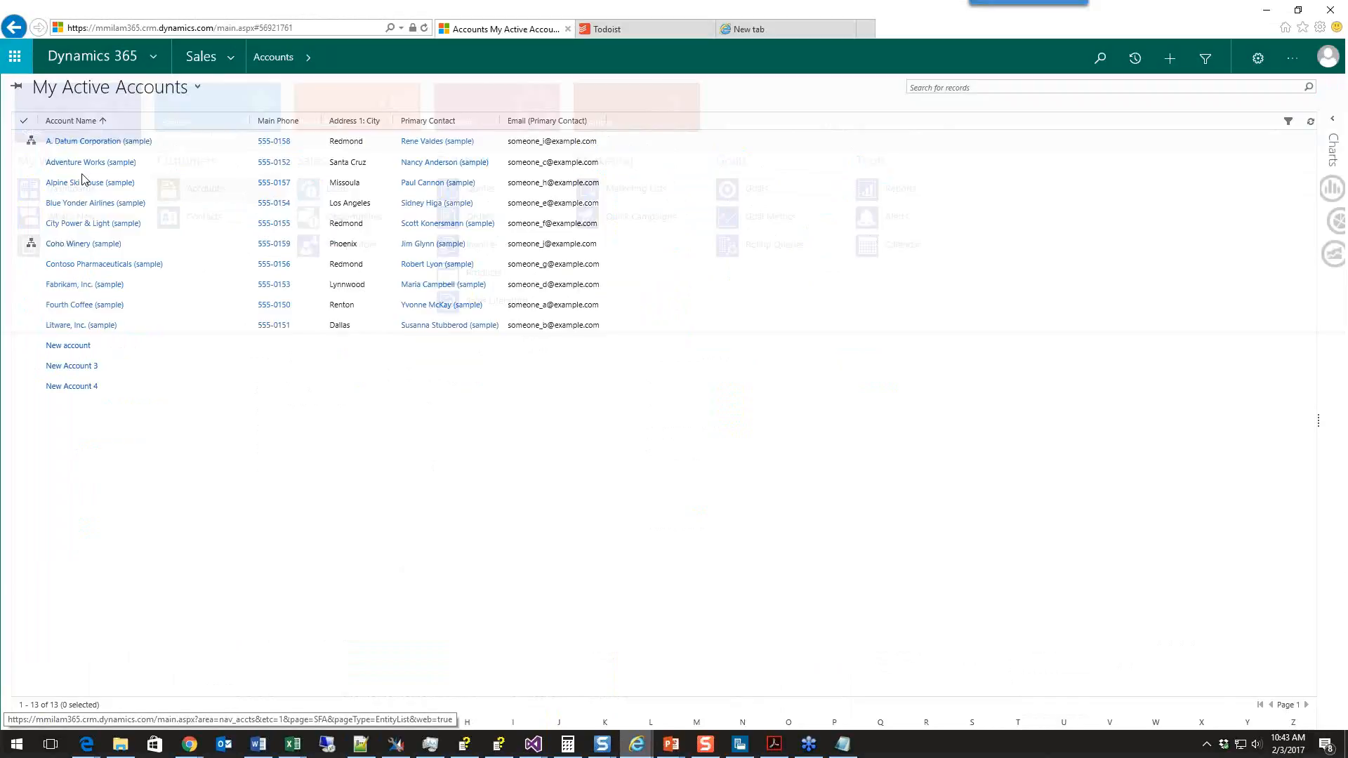
left_click(96, 186)
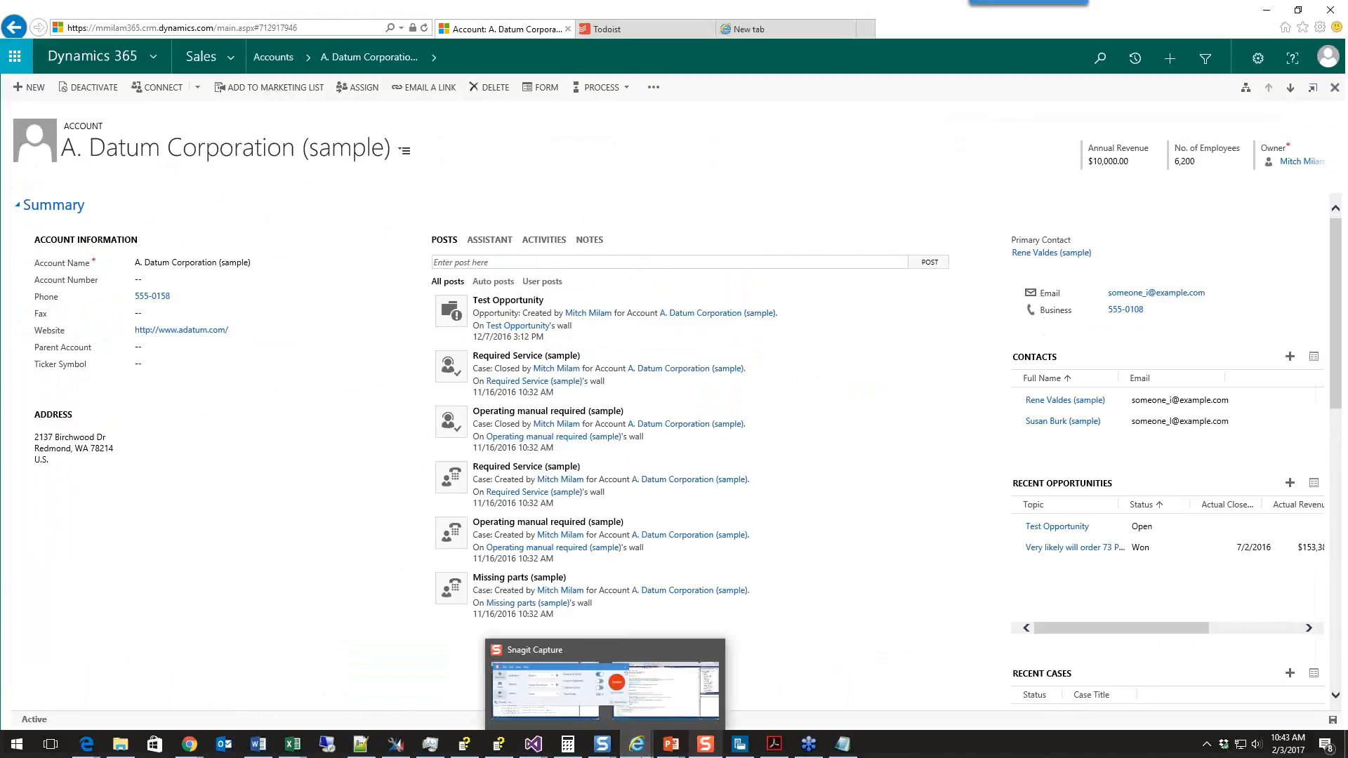
Return to the SDK help, reopen the Xrm.Page.ui control topic and examine its overview of control properties and methods
left_click(499, 744)
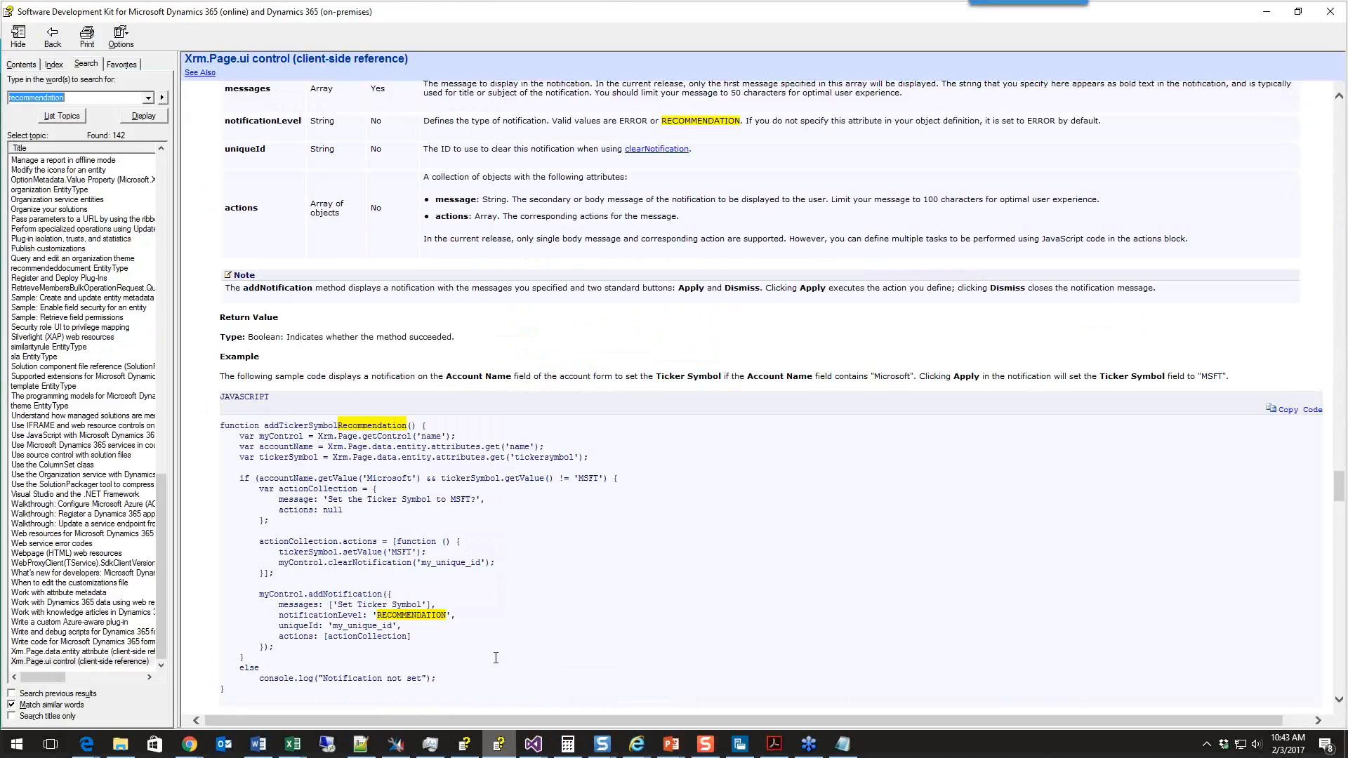
double_click(91, 663)
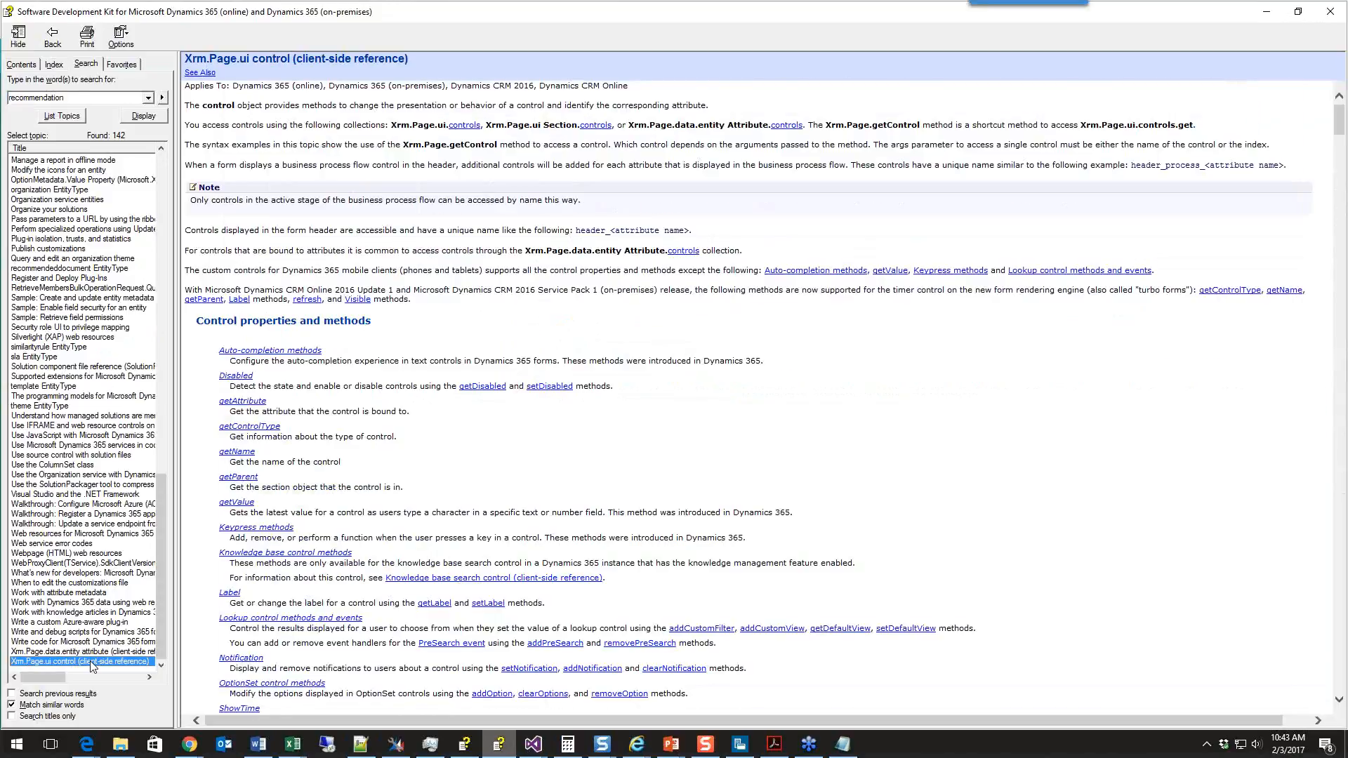
scroll(480, 431, "down", 7)
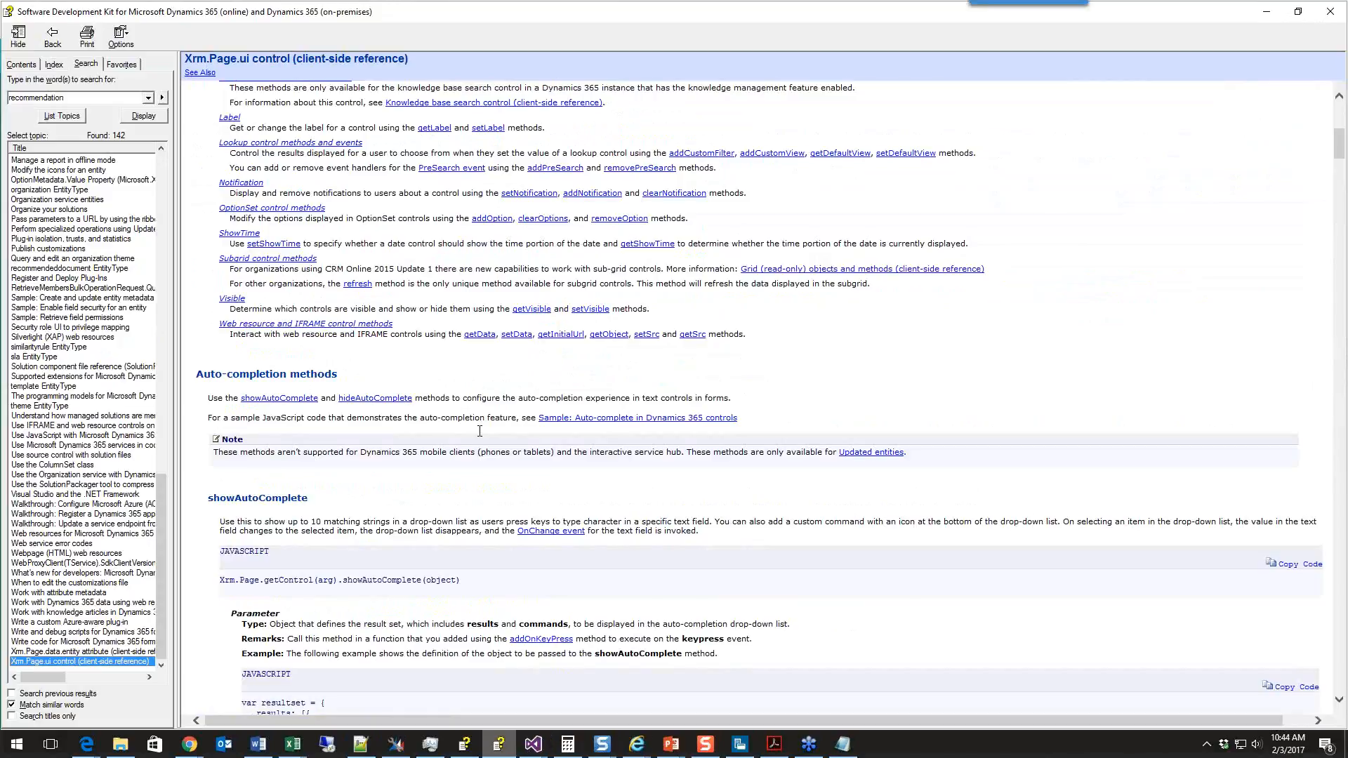
Search within the Xrm.Page.ui control topic for "notification"
left_click(808, 122)
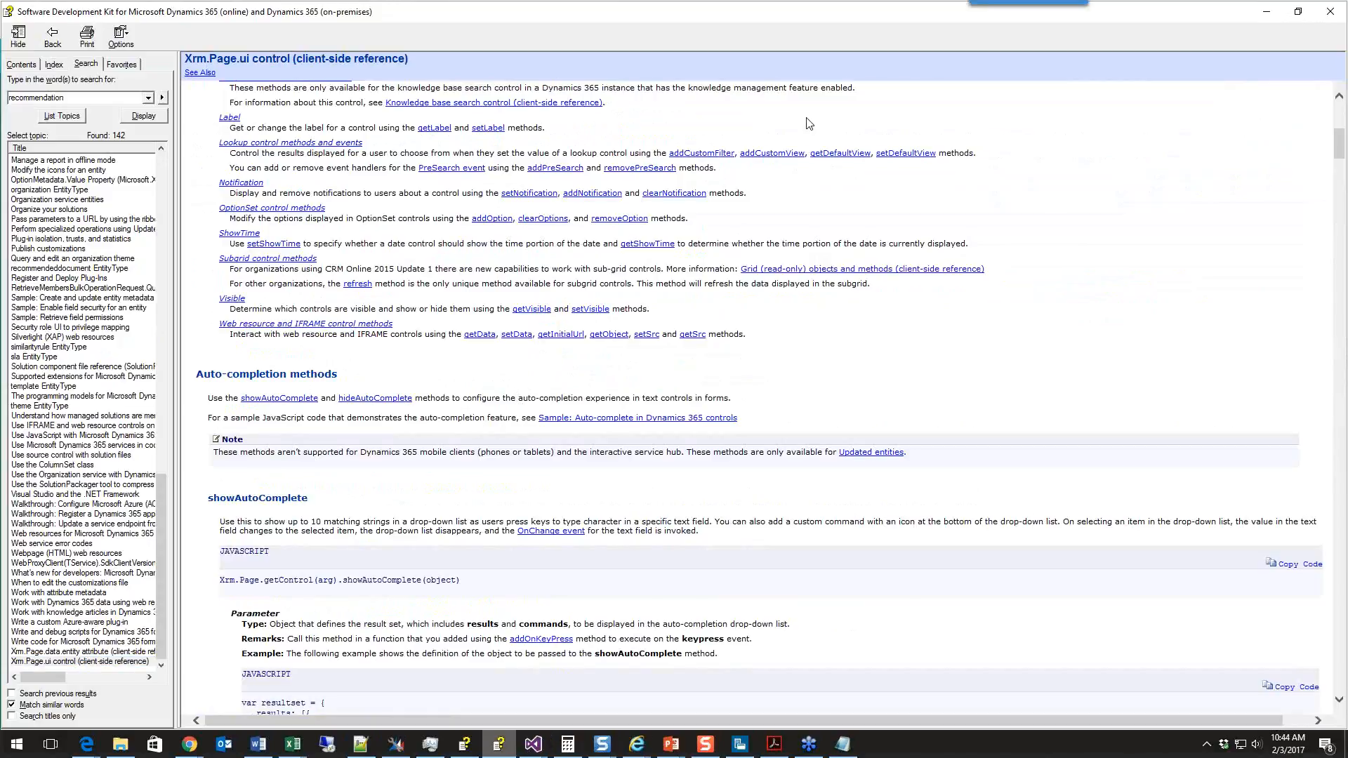
key("ctrl+f")
type("notiic")
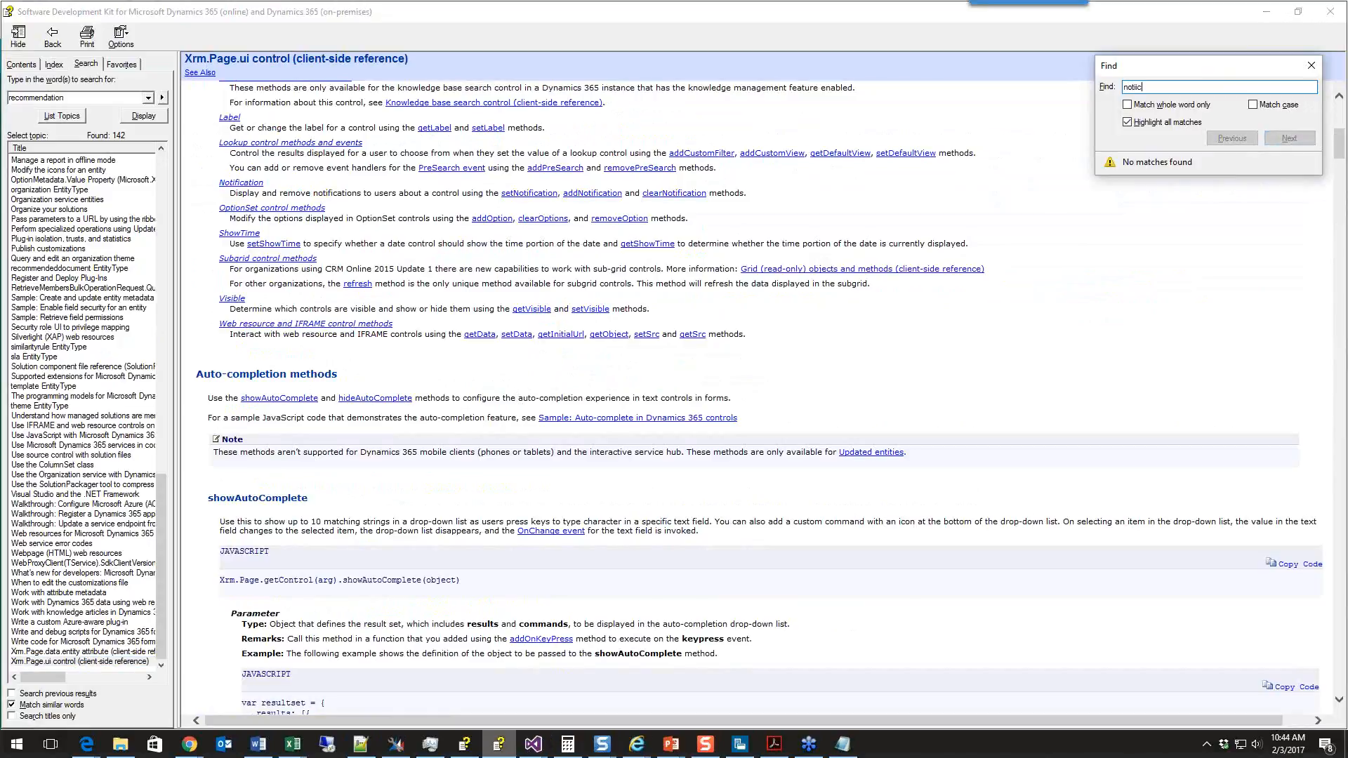
type("ation")
key("BackSpace")
key("BackSpace")
key("BackSpace")
key("BackSpace")
key("BackSpace")
key("BackSpace")
key("BackSpace")
key("BackSpace")
key("BackSpace")
type("otification")
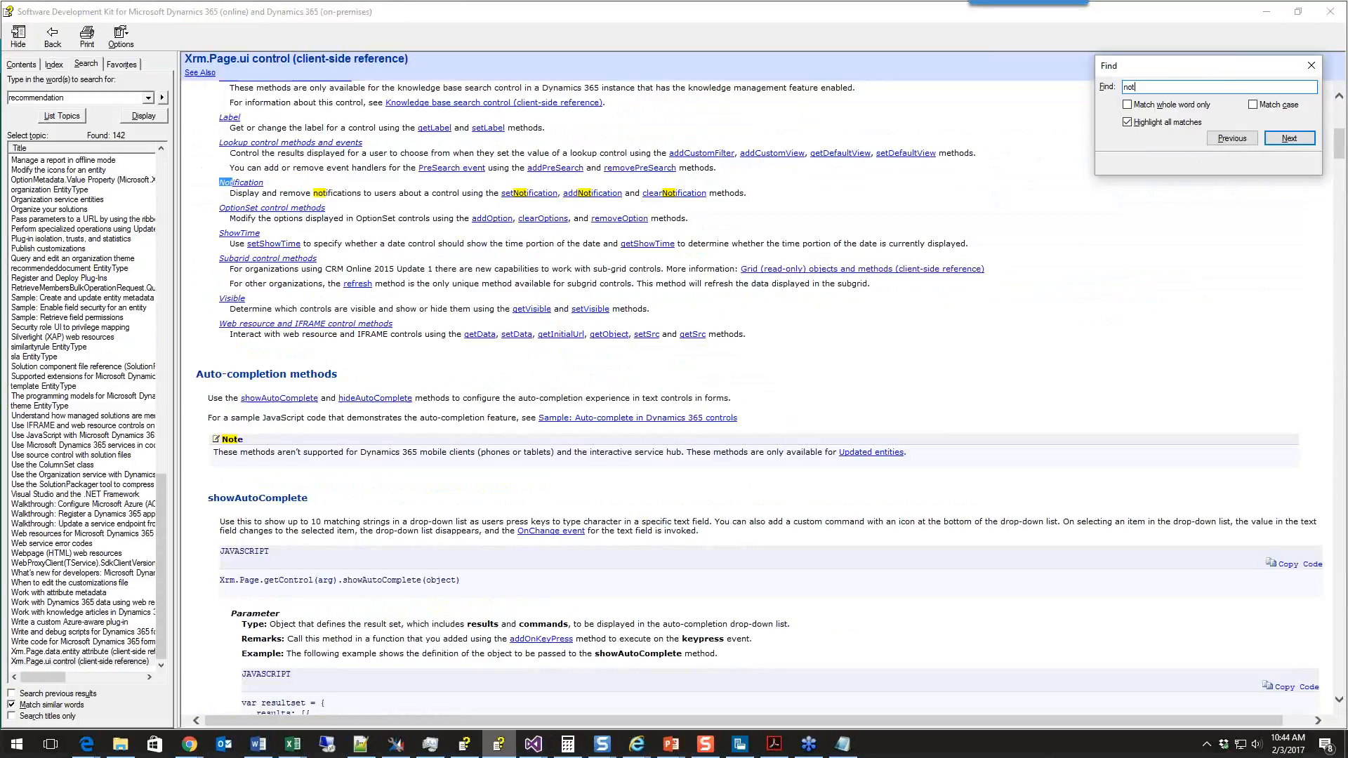
key("Return")
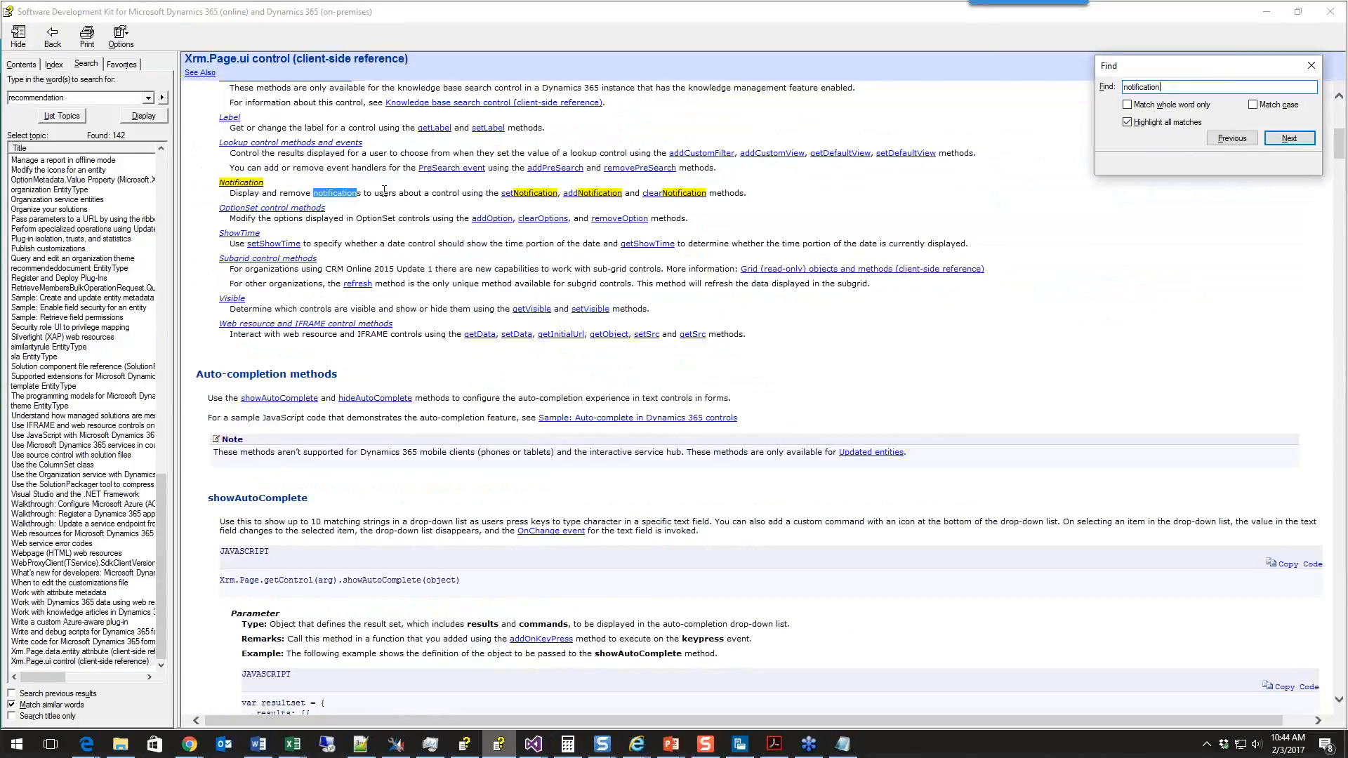
Step through the "notification" matches to the Notification section covering the setNotification and addNotification methods
scroll(384, 191, "up", 1)
left_click(1294, 143)
left_click(1293, 143)
left_click(1294, 143)
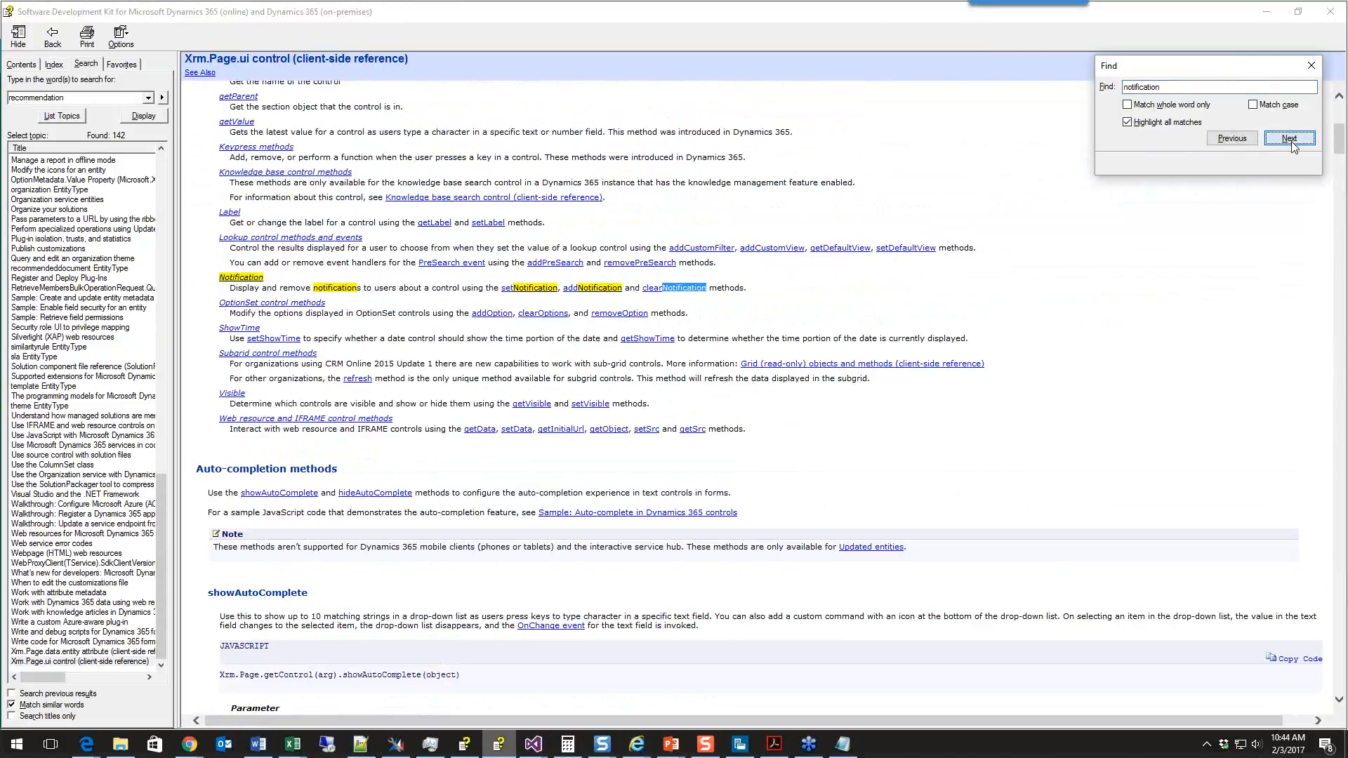
left_click(1293, 143)
left_click(1292, 143)
left_click(1292, 142)
left_click(1292, 143)
left_click(1293, 143)
left_click(1292, 142)
left_click(1292, 143)
left_click(1292, 142)
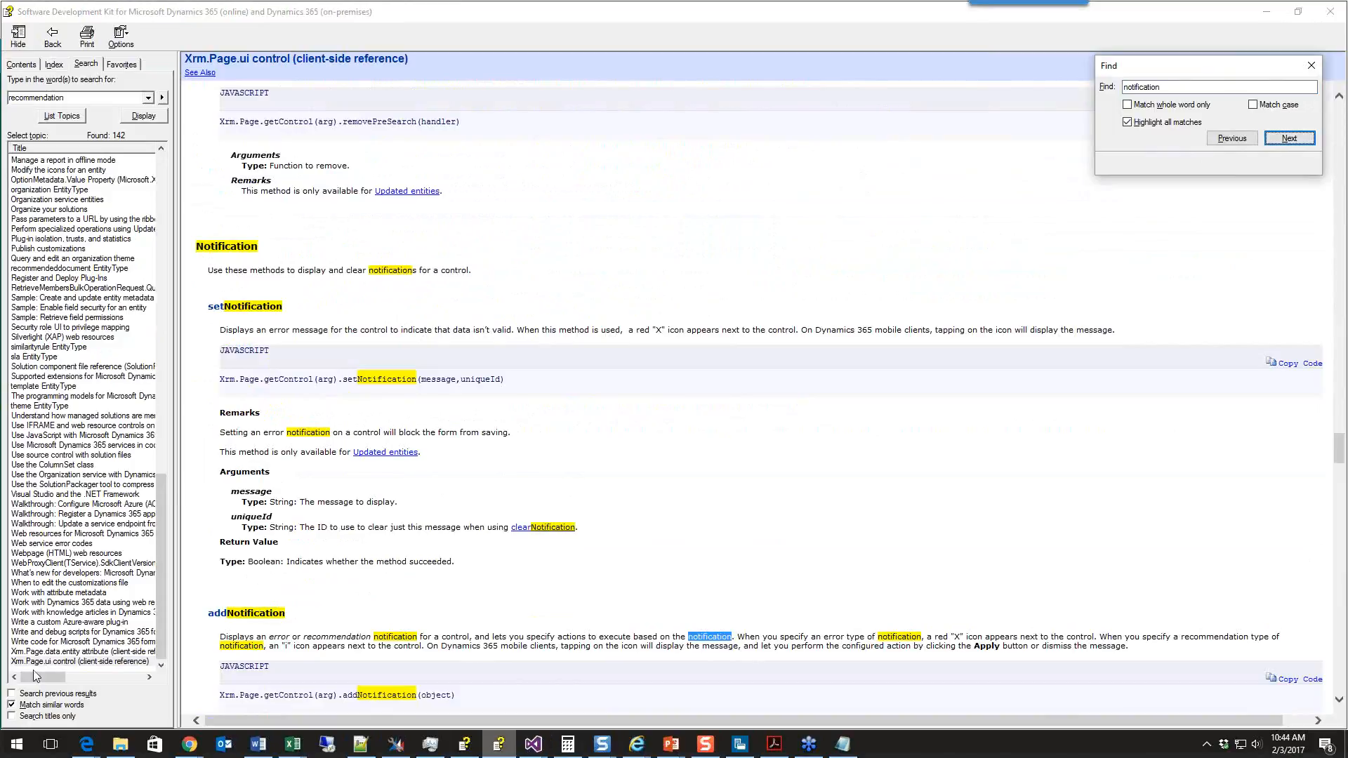
Open the Xrm.Page.data.entity attribute topic, search its text for "noti" and close the Find dialog
double_click(65, 652)
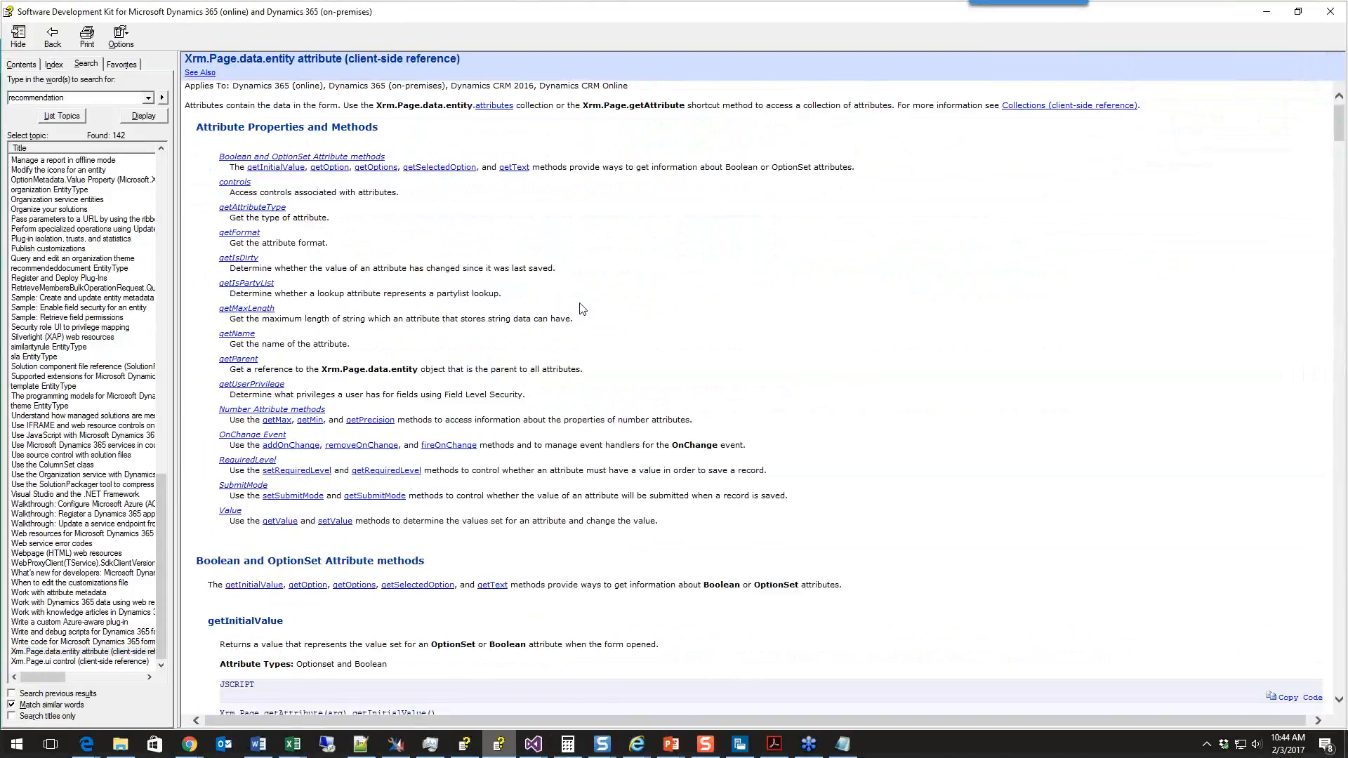
key("ctrl+f")
type("notif")
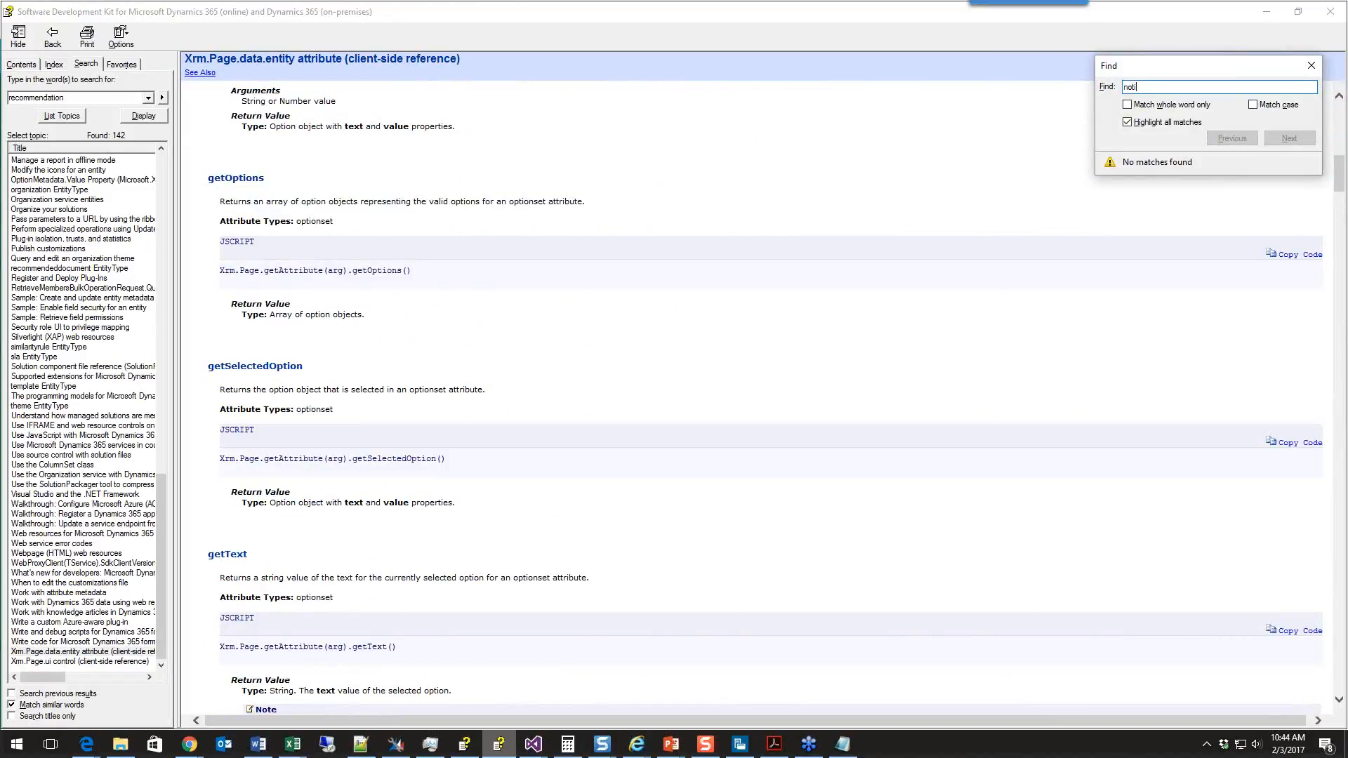
key("Escape")
scroll(748, 247, "up", 5)
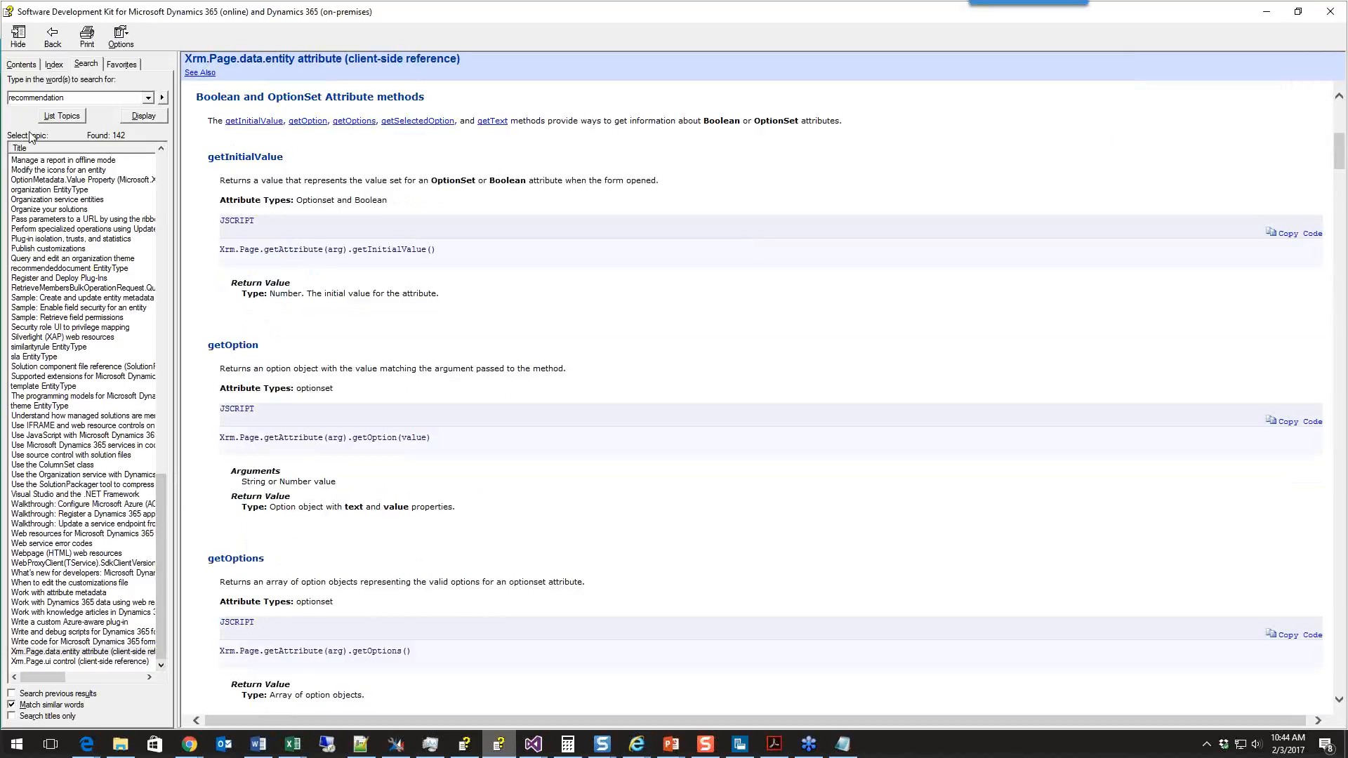
Search the SDK help topics for "notification" and open the Xrm.Page.ui (client-side reference) topic
double_click(33, 98)
type("notification")
key("Return")
double_click(75, 171)
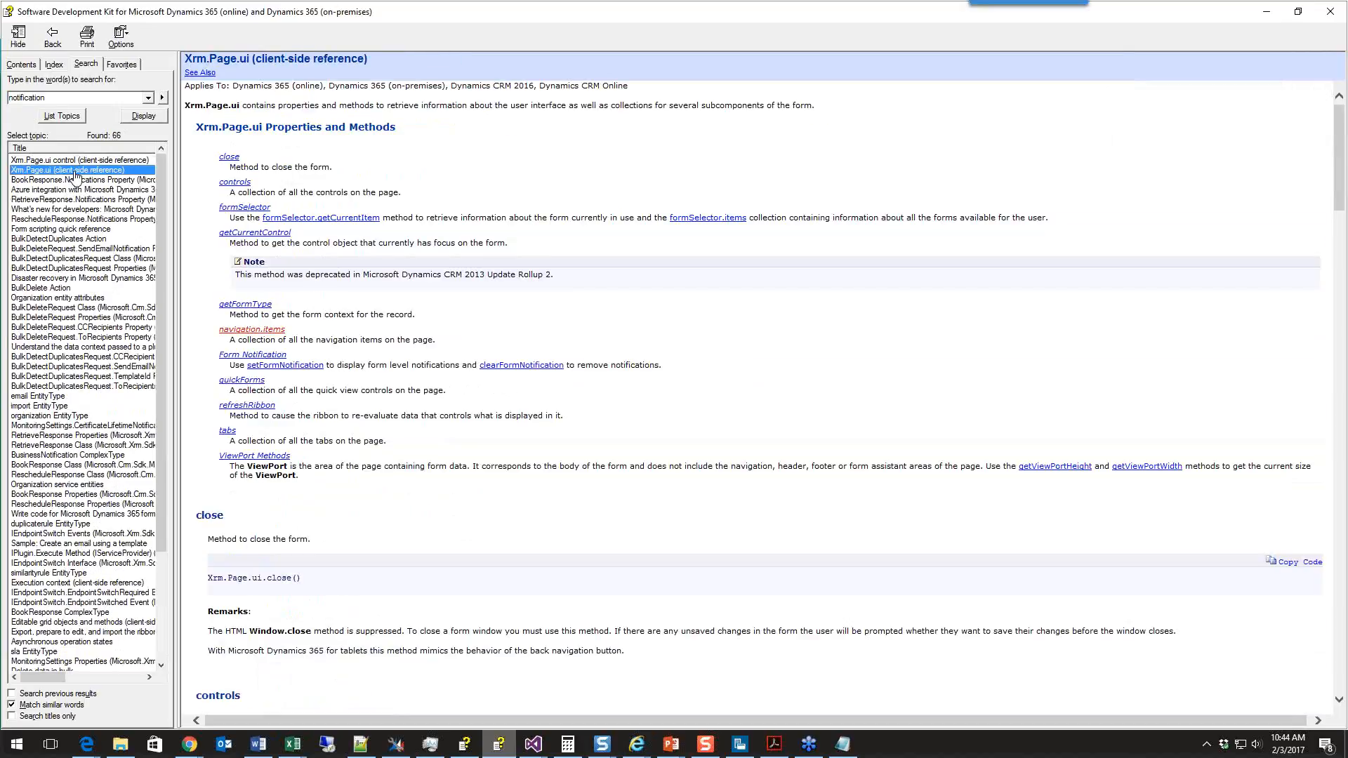
Go to the setFormNotification method and examine its message, level and uniqueId parameters
left_click(271, 367)
scroll(416, 428, "down", 3)
scroll(416, 428, "down", 3)
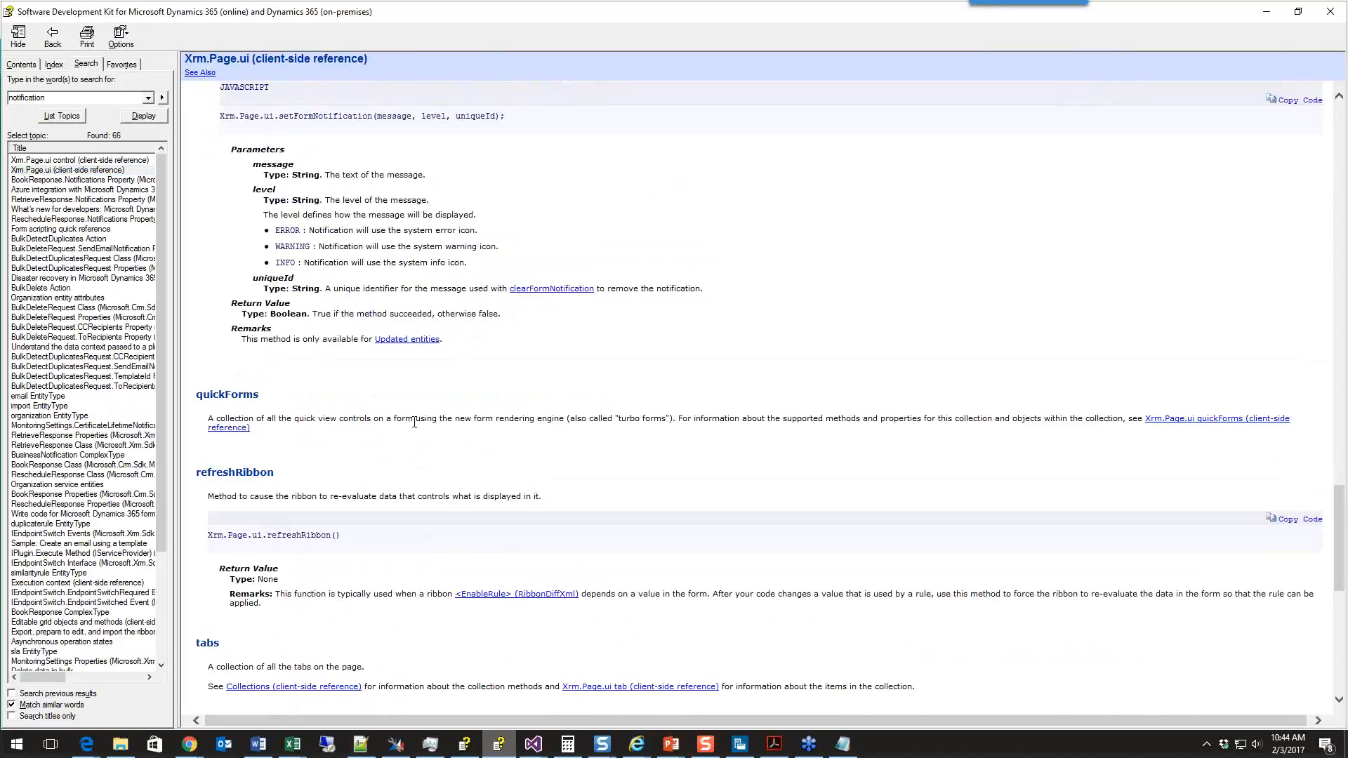
scroll(417, 428, "up", 2)
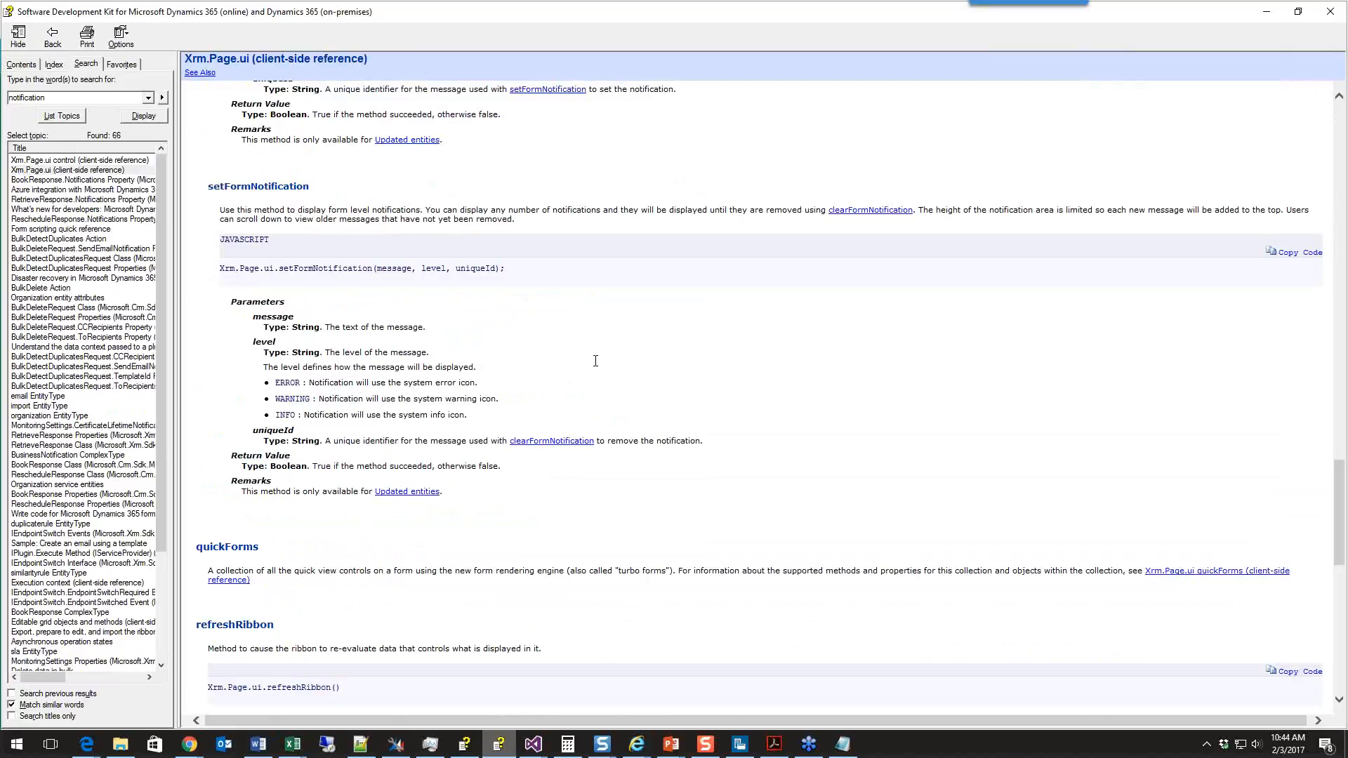
scroll(594, 360, "down", 5)
scroll(594, 359, "up", 5)
Switch to the A. Datum Corporation account in Dynamics 365, return to the Test Recommendation business rule and show its available components
left_click(646, 751)
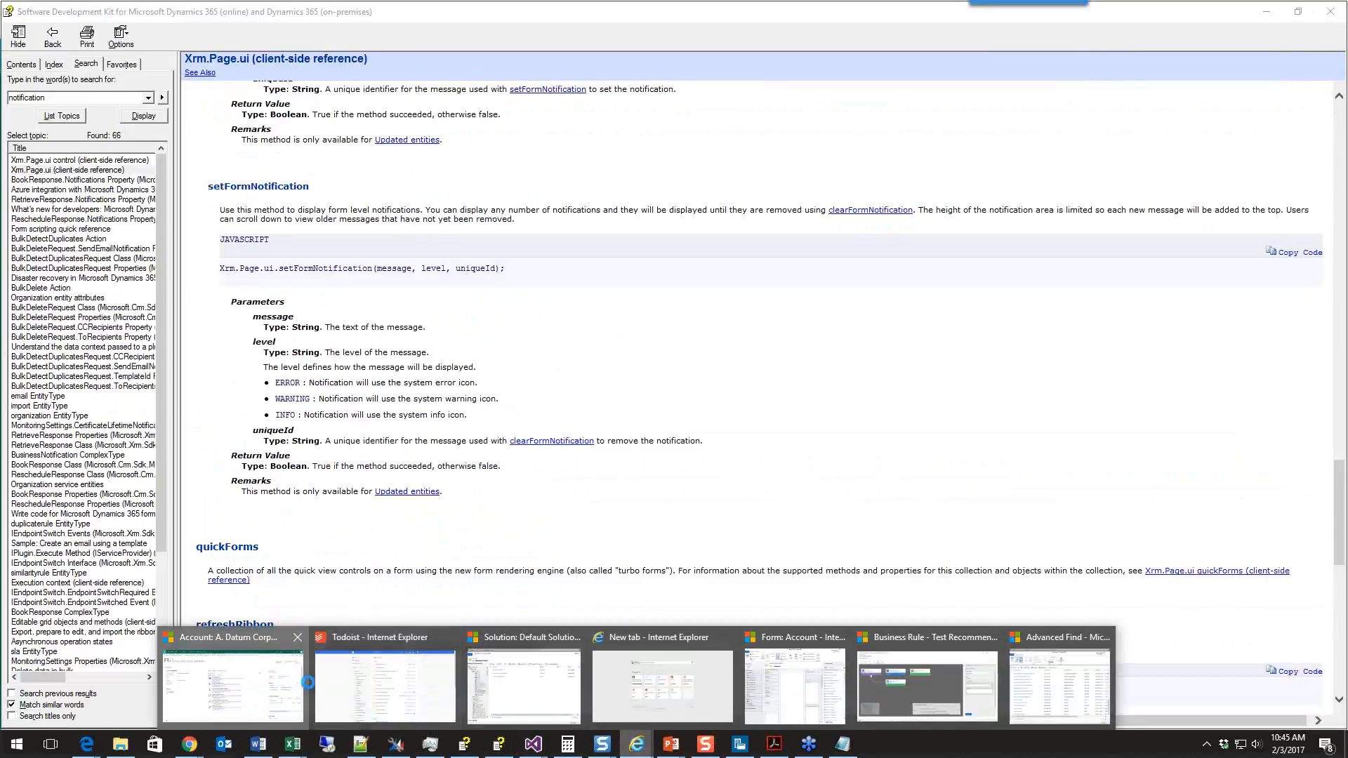
left_click(309, 682)
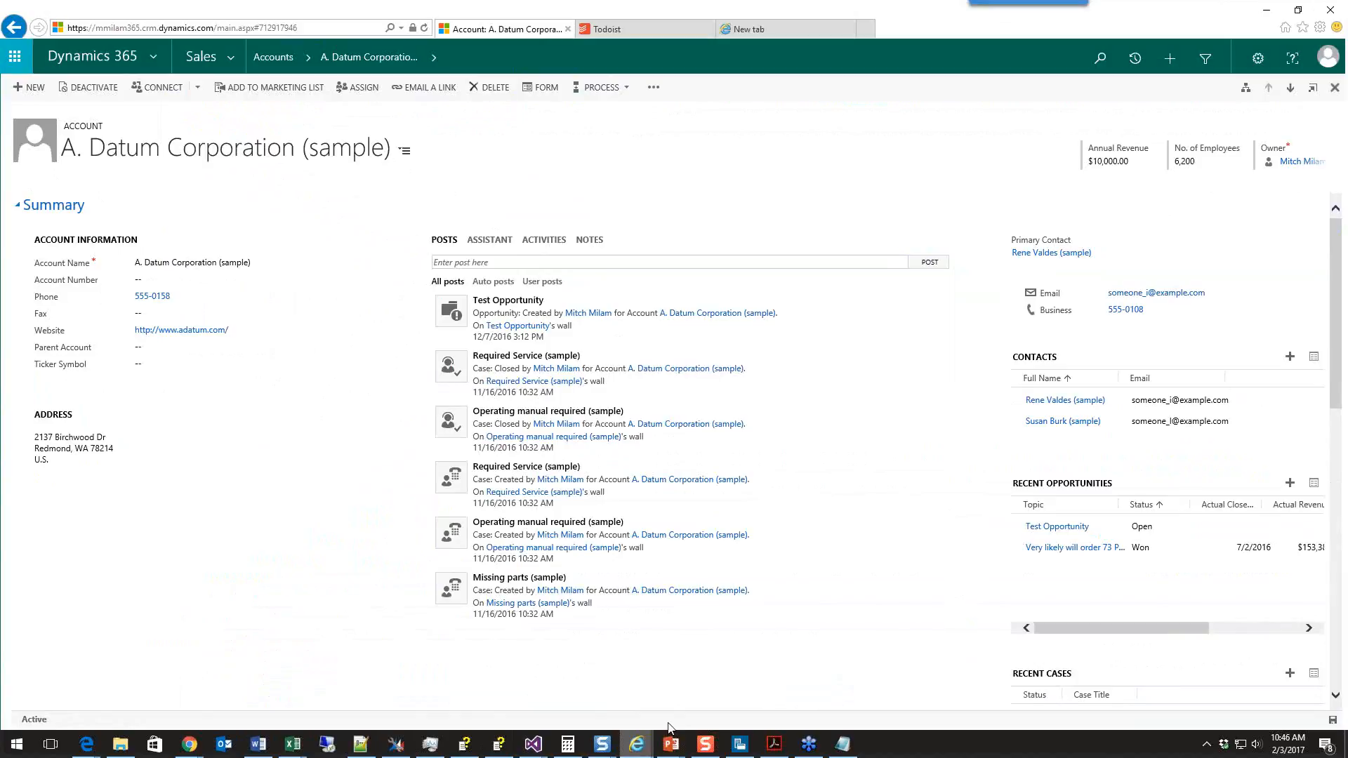
key("alt+Tab")
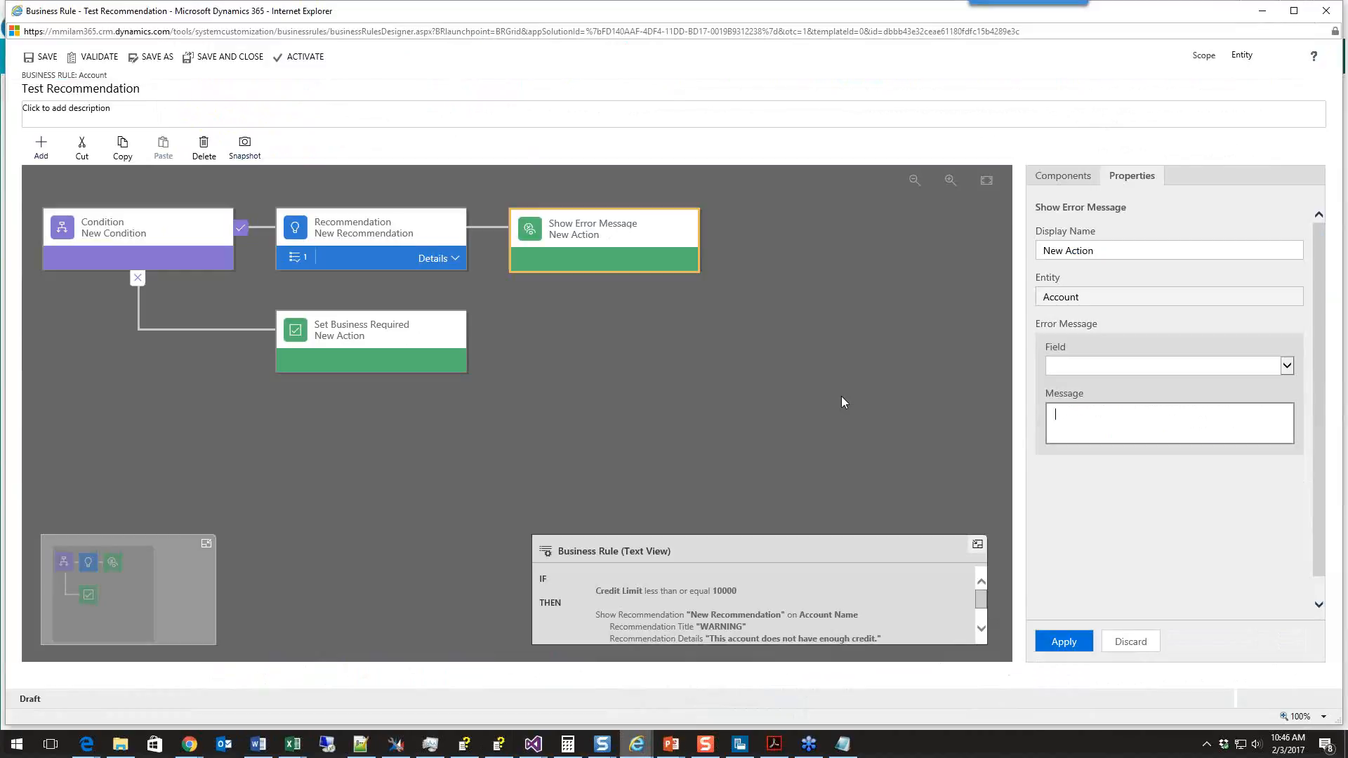
left_click(1037, 178)
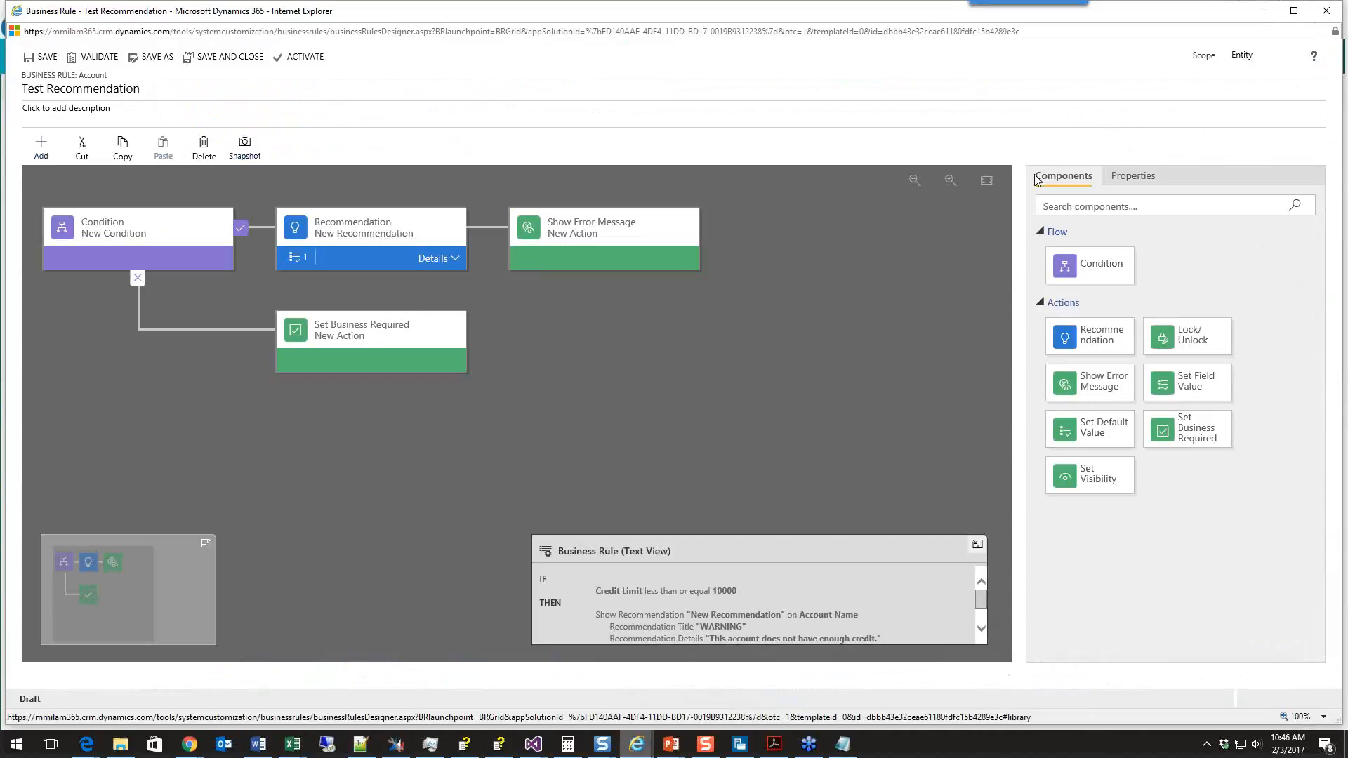